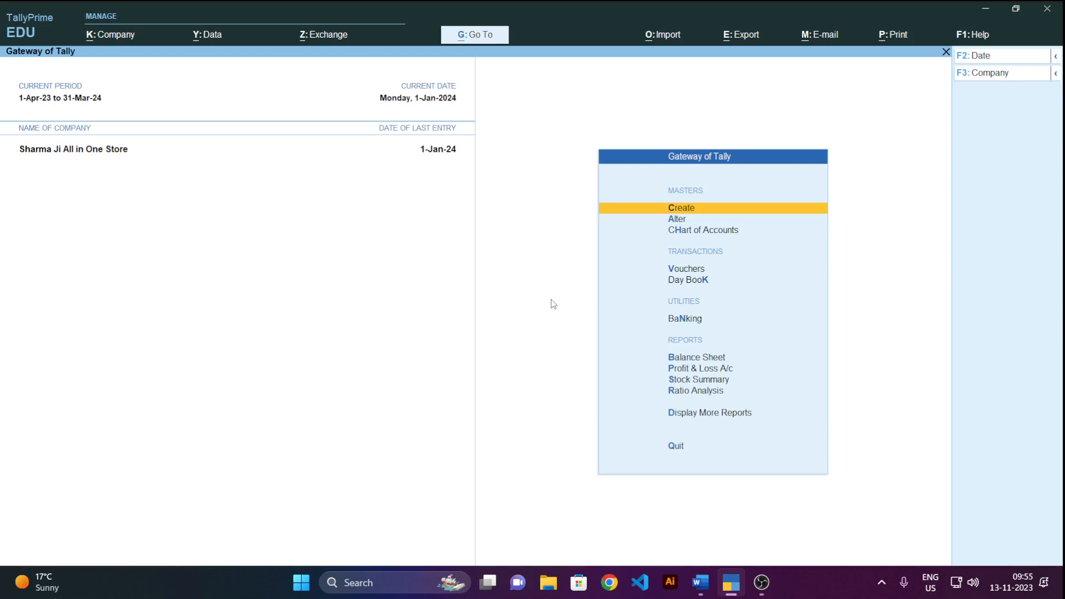
# - Open the Day Book report from the Gateway of Tally
pyautogui.press('Down')
pyautogui.press('Down')
pyautogui.press('Down')
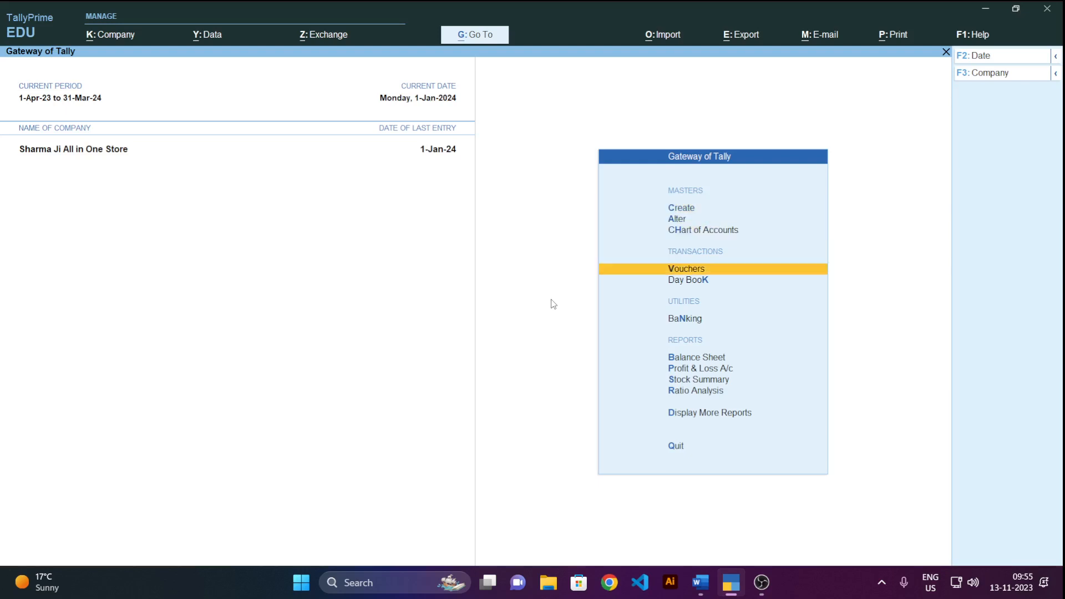
pyautogui.press('Down')
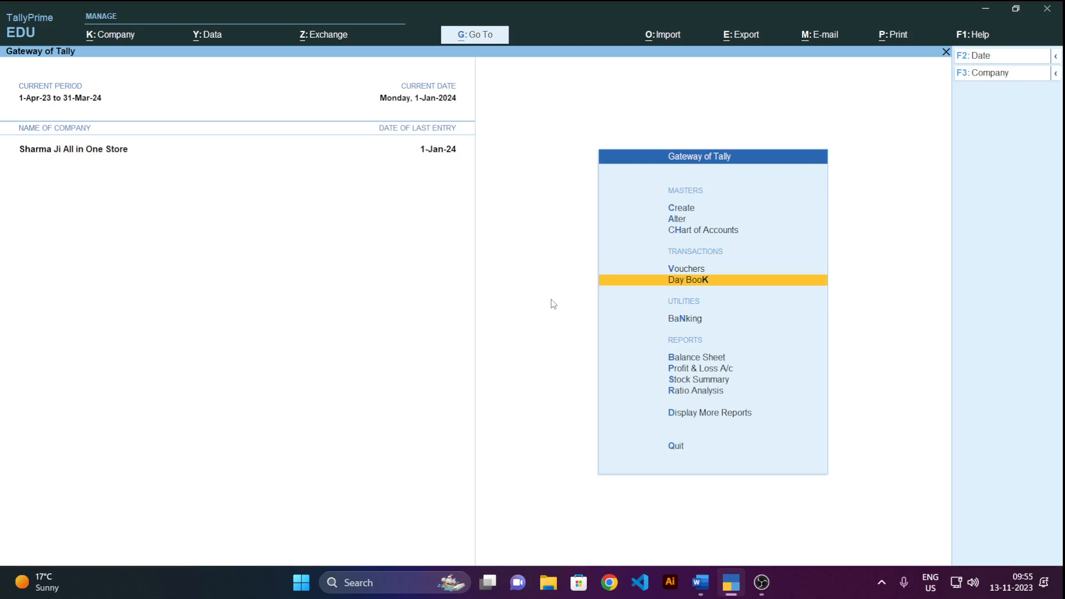
pyautogui.press('Up')
pyautogui.press('Up')
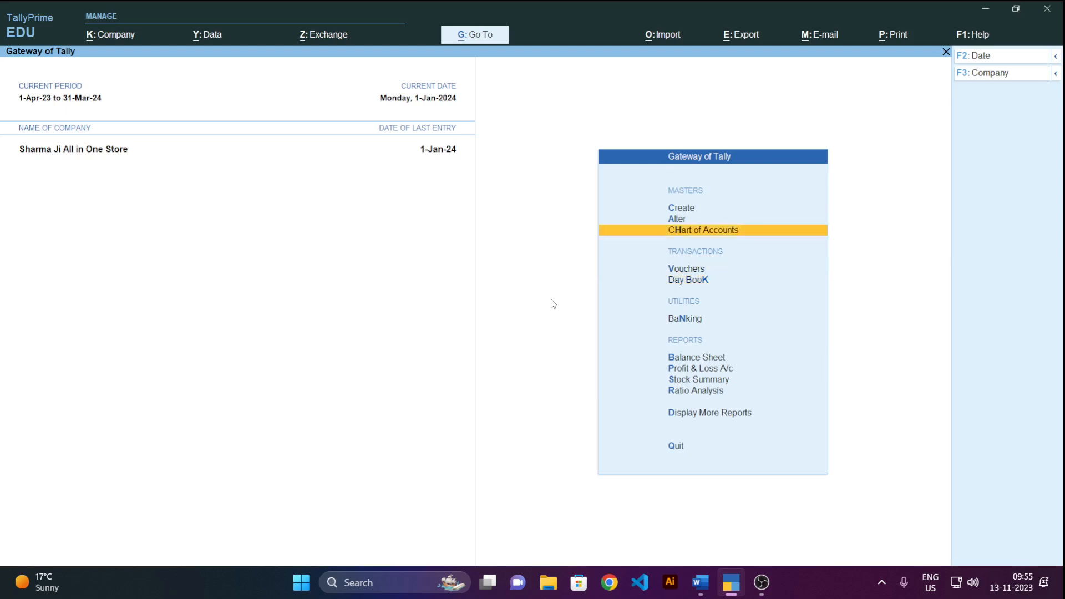
pyautogui.press('Down')
pyautogui.press('Down')
pyautogui.press('Up')
pyautogui.press('Down')
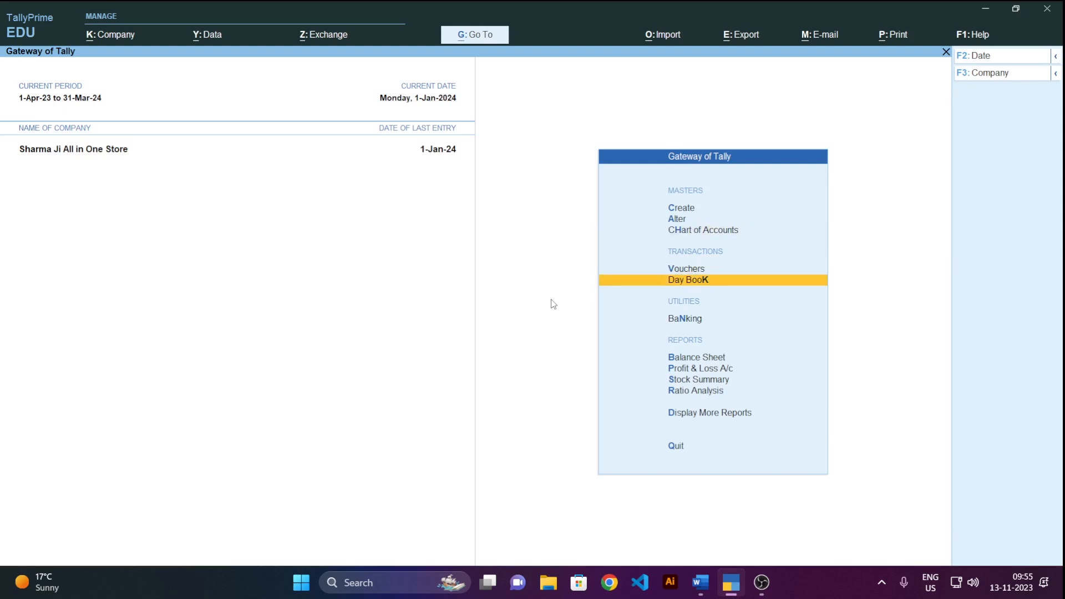
pyautogui.press('Up')
pyautogui.press('Down')
pyautogui.press('Return')
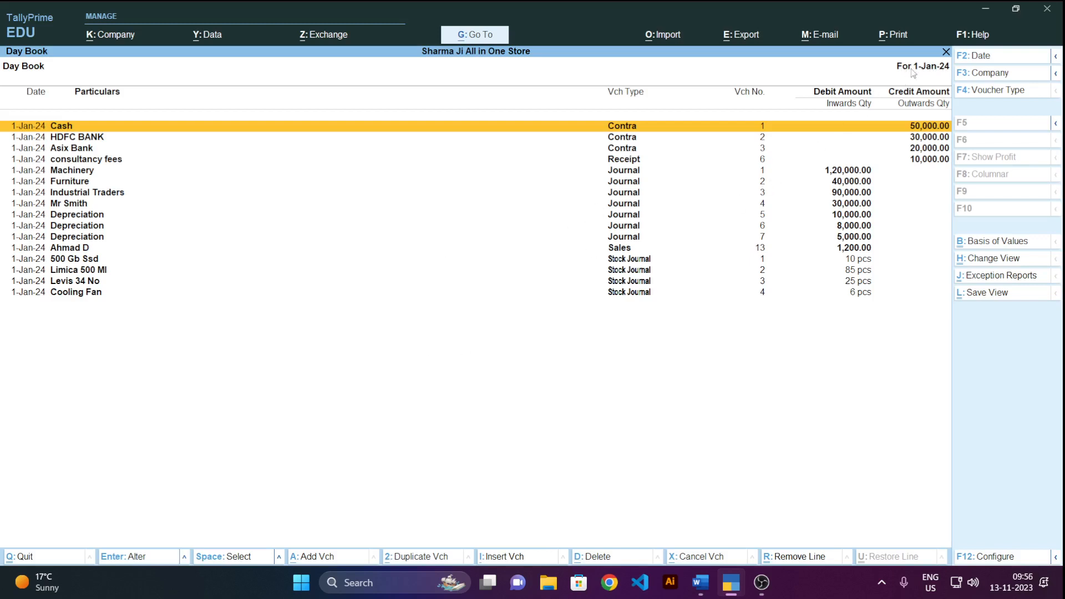
# - Change the Day Book period by clearing both the From and To dates, so the report covers 1-Apr-23 to 1-Jan-24
pyautogui.press('alt')
pyautogui.press('F2')
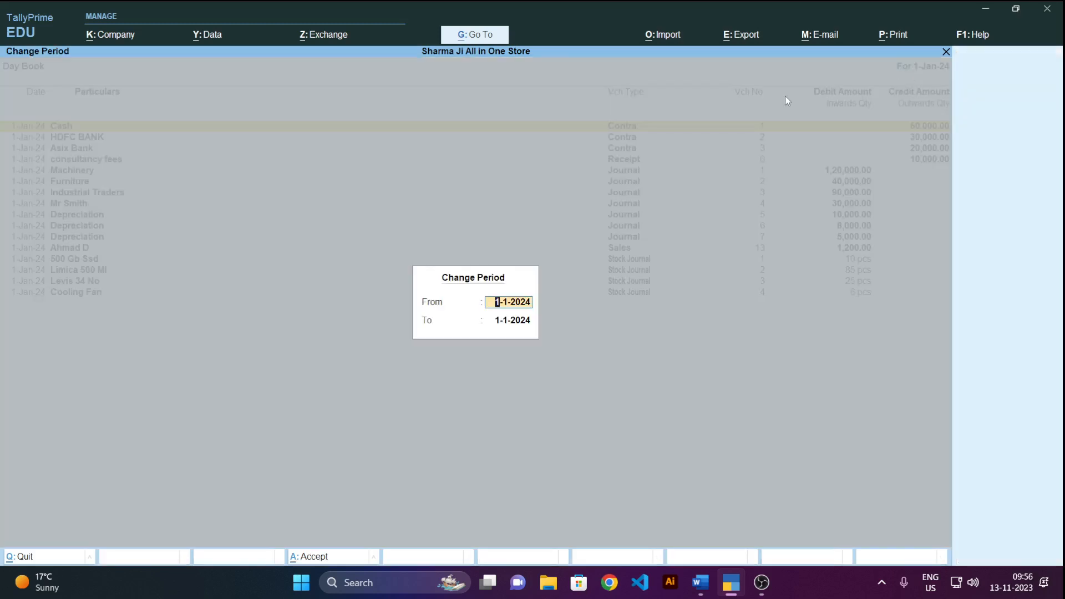
pyautogui.press('BackSpace')
pyautogui.press('Return')
pyautogui.press('BackSpace')
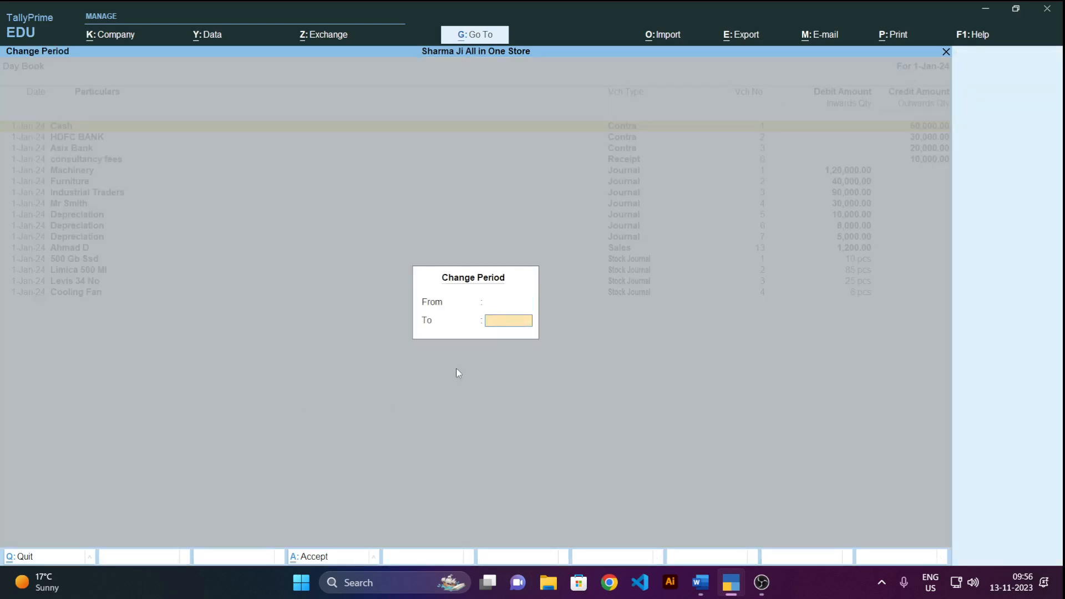
pyautogui.press('Return')
# - Look through all the Day Book vouchers down to the last entry and return to the first one
pyautogui.press('Down')
pyautogui.press('Down')
pyautogui.press('Down')
pyautogui.press('Down')
pyautogui.press('Down')
pyautogui.press('Down')
pyautogui.press('Down')
pyautogui.press('Down')
pyautogui.press('Down')
pyautogui.press('Down')
pyautogui.press('Down')
pyautogui.press('Down')
pyautogui.press('Down')
pyautogui.press('Down')
pyautogui.press('Down')
pyautogui.press('Down')
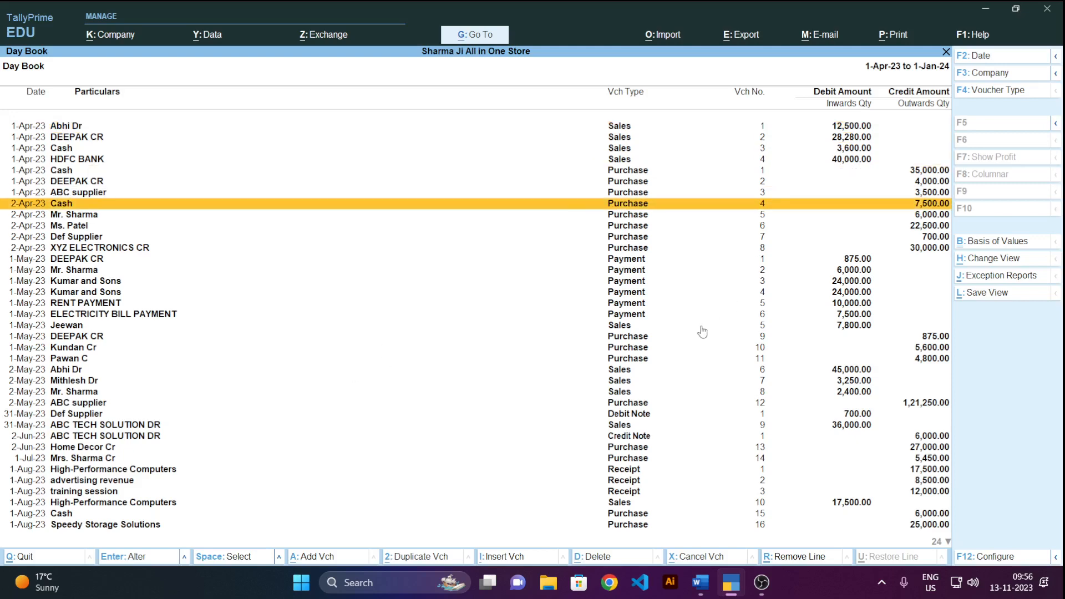
pyautogui.press('Down')
pyautogui.press('Down')
pyautogui.press('Down')
pyautogui.press('Down')
pyautogui.press('Down')
pyautogui.press('Down')
pyautogui.press('Down')
pyautogui.press('Down')
pyautogui.press('Down')
pyautogui.press('Down')
pyautogui.press('Down')
pyautogui.press('Down')
pyautogui.press('Down')
pyautogui.press('Down')
pyautogui.press('Down')
pyautogui.press('Down')
pyautogui.press('Down')
pyautogui.press('Down')
pyautogui.press('Down')
pyautogui.press('Down')
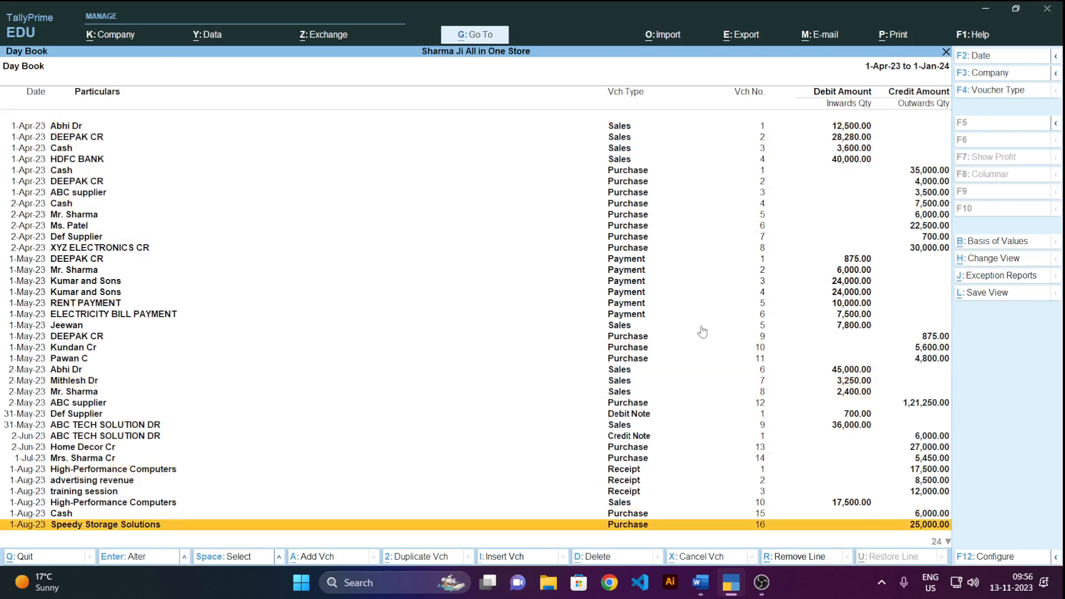
pyautogui.press('Down')
pyautogui.press('Down')
pyautogui.press('Down')
pyautogui.press('Down')
pyautogui.press('Down')
pyautogui.press('Down')
pyautogui.press('Down')
pyautogui.press('Down')
pyautogui.press('Down')
pyautogui.press('Down')
pyautogui.press('Down')
pyautogui.press('Down')
pyautogui.press('Down')
pyautogui.press('Down')
pyautogui.press('Down')
pyautogui.press('Down')
pyautogui.press('Down')
pyautogui.press('Down')
pyautogui.press('Down')
pyautogui.press('Down')
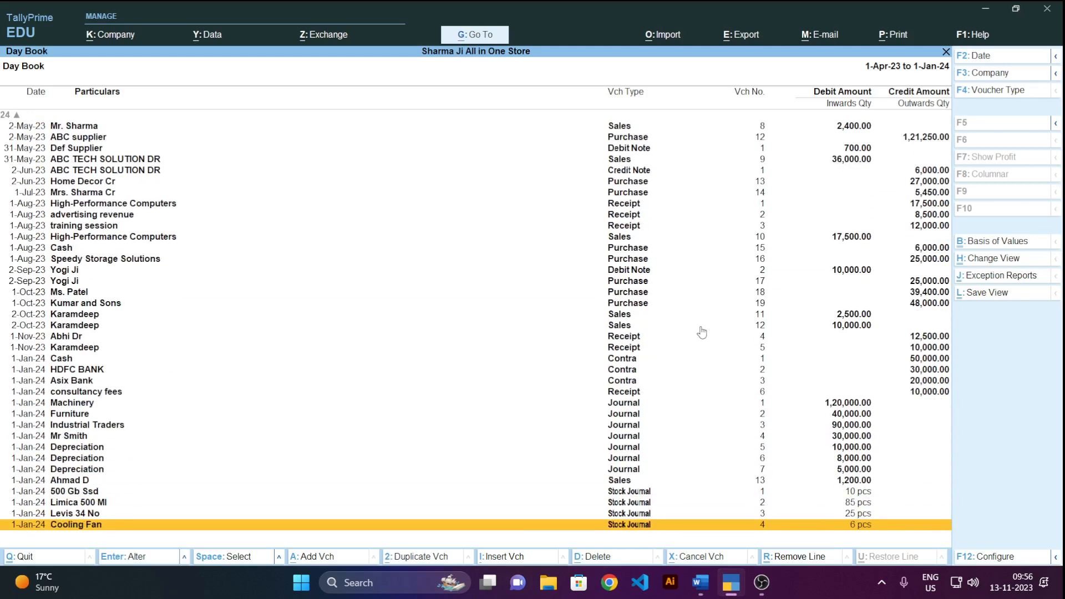
pyautogui.press('Up')
pyautogui.press('Up')
pyautogui.press('Up')
pyautogui.press('Up')
pyautogui.press('Up')
pyautogui.press('Up')
pyautogui.press('Up')
pyautogui.press('Up')
pyautogui.press('Up')
pyautogui.press('Up')
pyautogui.press('Up')
pyautogui.press('Up')
pyautogui.press('Up')
pyautogui.press('Up')
pyautogui.press('Up')
pyautogui.press('Up')
pyautogui.press('Up')
pyautogui.press('Up')
pyautogui.press('Up')
pyautogui.press('Up')
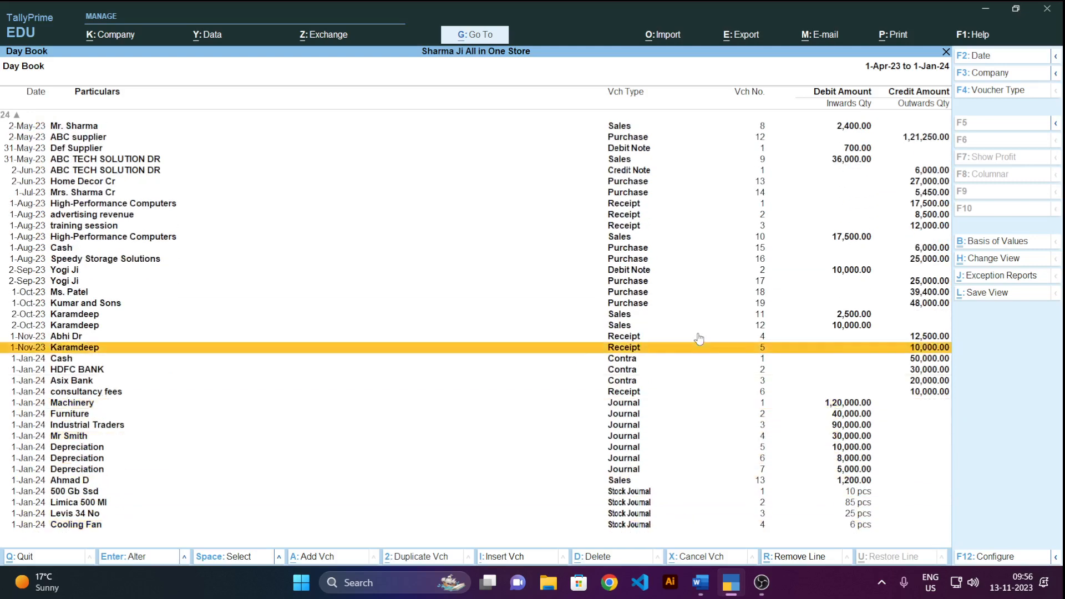
pyautogui.press('Up')
pyautogui.press('Up')
pyautogui.press('Up')
pyautogui.press('Up')
pyautogui.press('Up')
pyautogui.press('Up')
pyautogui.press('Up')
pyautogui.press('Up')
pyautogui.press('Up')
pyautogui.press('Up')
pyautogui.press('Up')
pyautogui.press('Up')
pyautogui.press('Up')
pyautogui.press('Up')
pyautogui.press('Up')
pyautogui.press('Up')
pyautogui.press('Up')
pyautogui.press('Up')
pyautogui.press('Up')
pyautogui.press('Up')
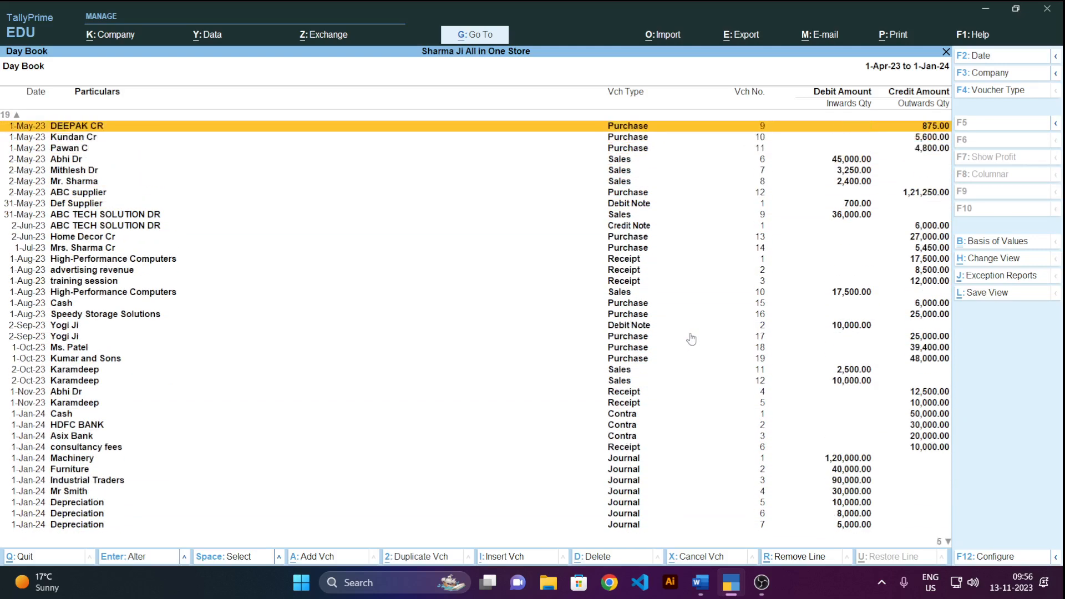
pyautogui.press('Up')
pyautogui.press('Up')
pyautogui.press('Up')
pyautogui.press('Up')
pyautogui.press('Up')
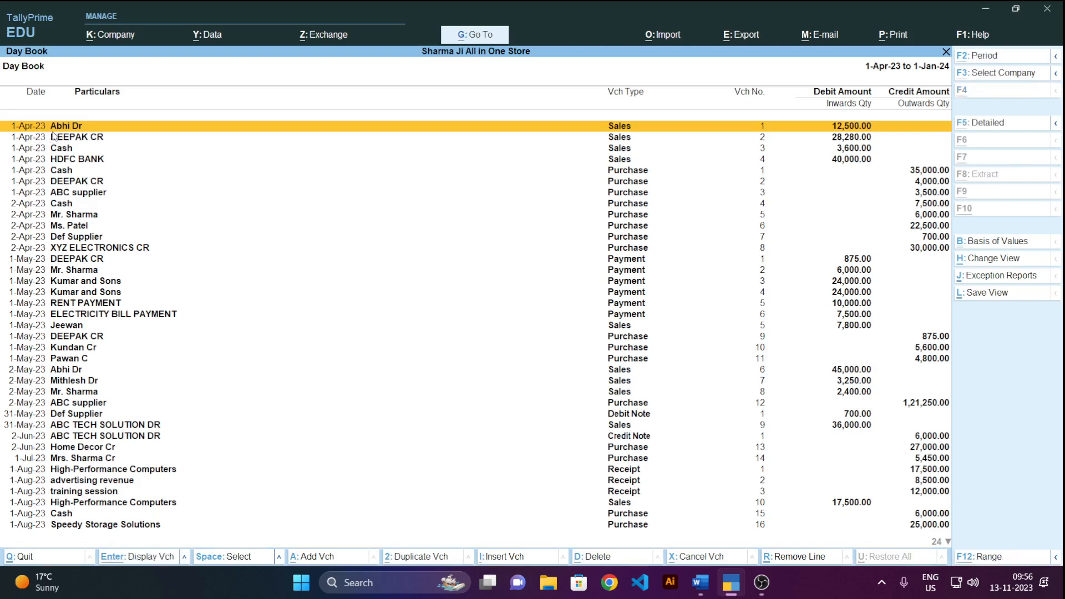
# - Switch to the Day Book notes in Word and mark note 1, about selecting entries with space, with the green highlighter
pyautogui.hotkey('alt', 'Tab')
pyautogui.press('Tab')
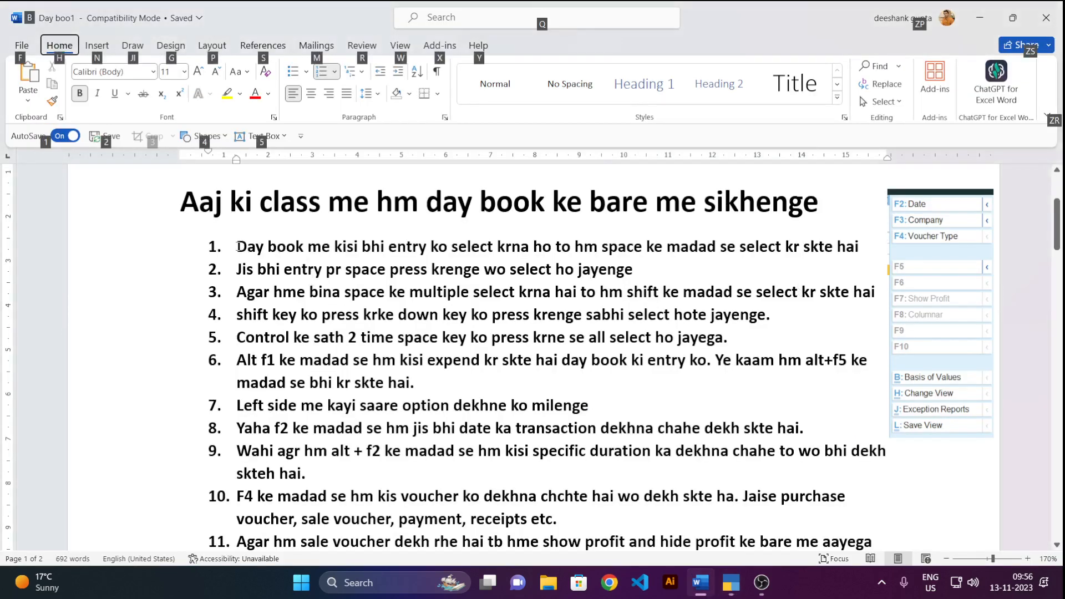
pyautogui.click(139, 46)
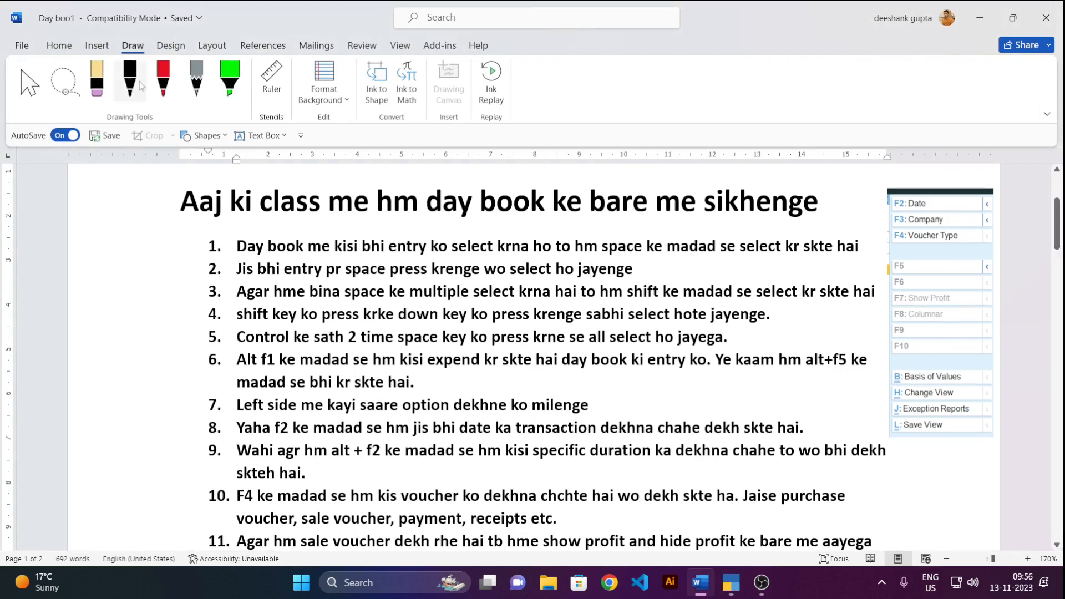
pyautogui.click(229, 80)
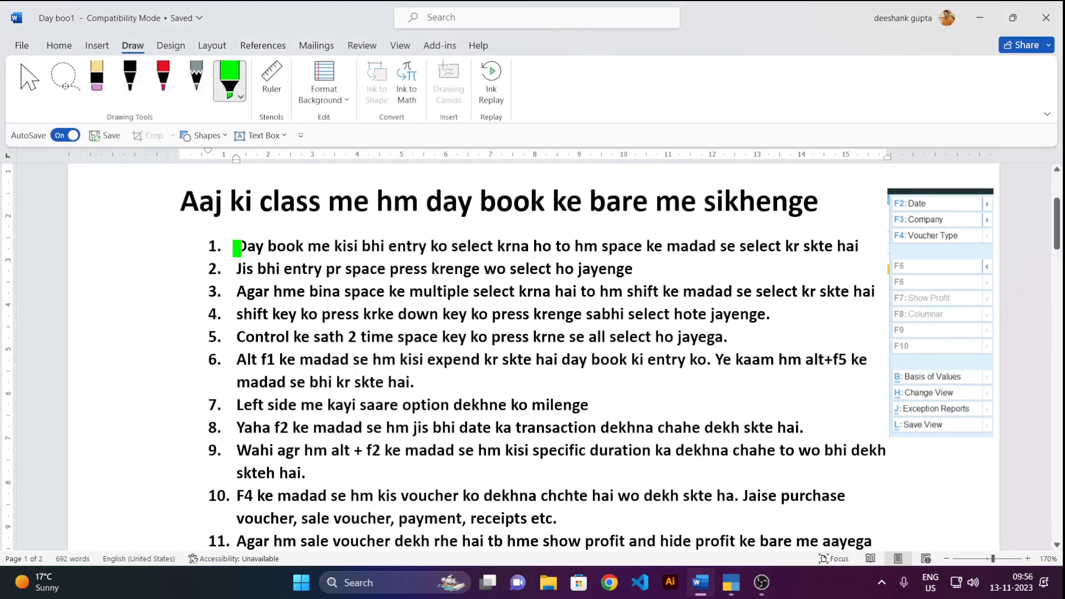
pyautogui.moveTo(237, 248); pyautogui.dragTo(858, 246)
# - Return to TallyPrime and select sales voucher 1 and purchase voucher 2, both dated 1-Apr-23, in the Day Book
pyautogui.hotkey('alt', 'Tab')
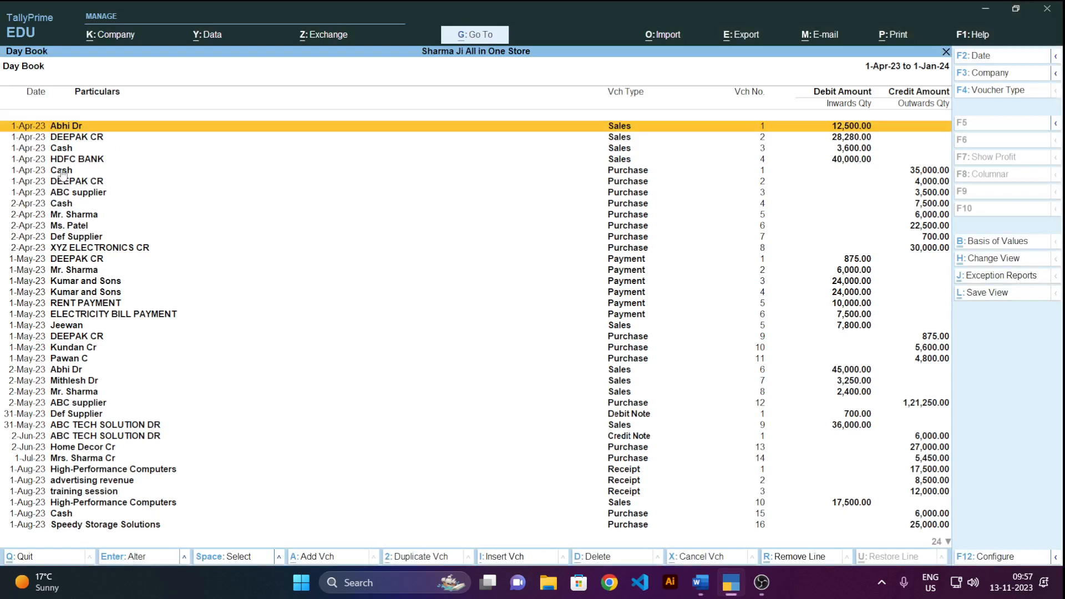
pyautogui.press('space')
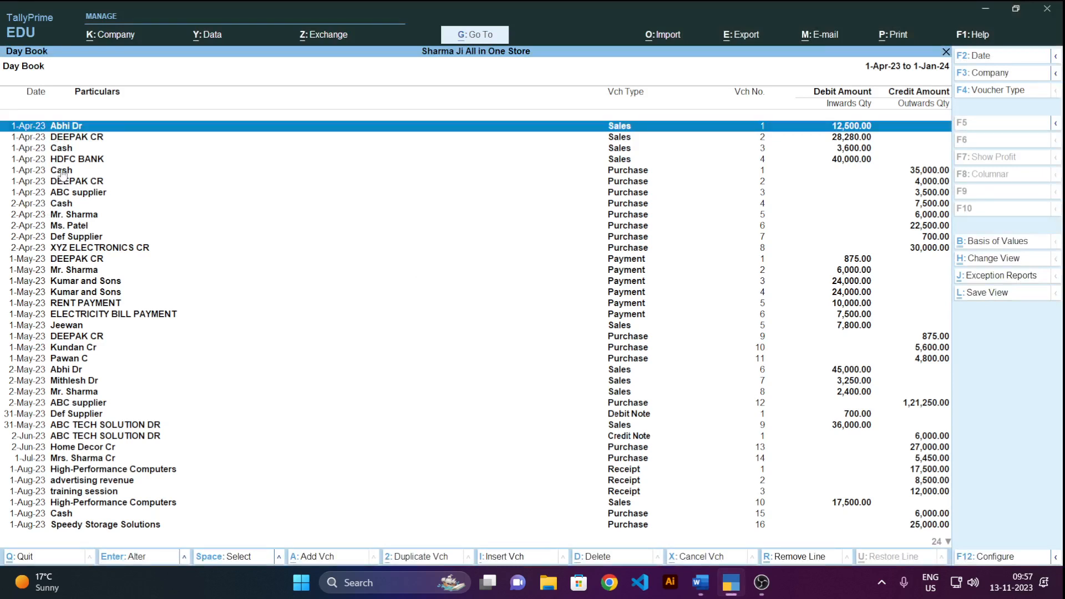
pyautogui.press('Down')
pyautogui.press('Down')
pyautogui.press('Down')
pyautogui.press('Down')
pyautogui.press('Down')
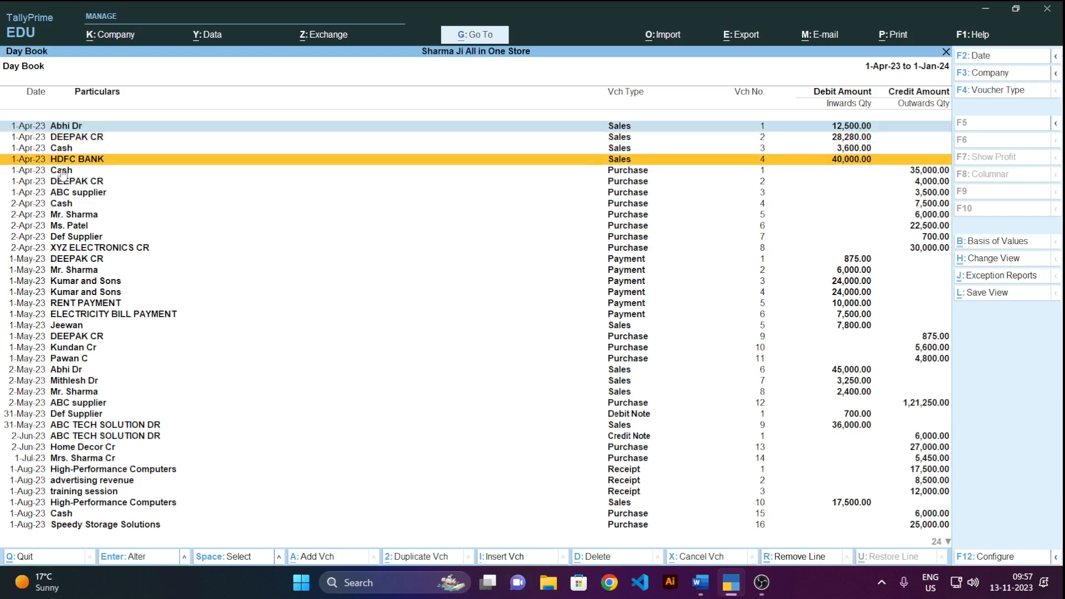
pyautogui.press('space')
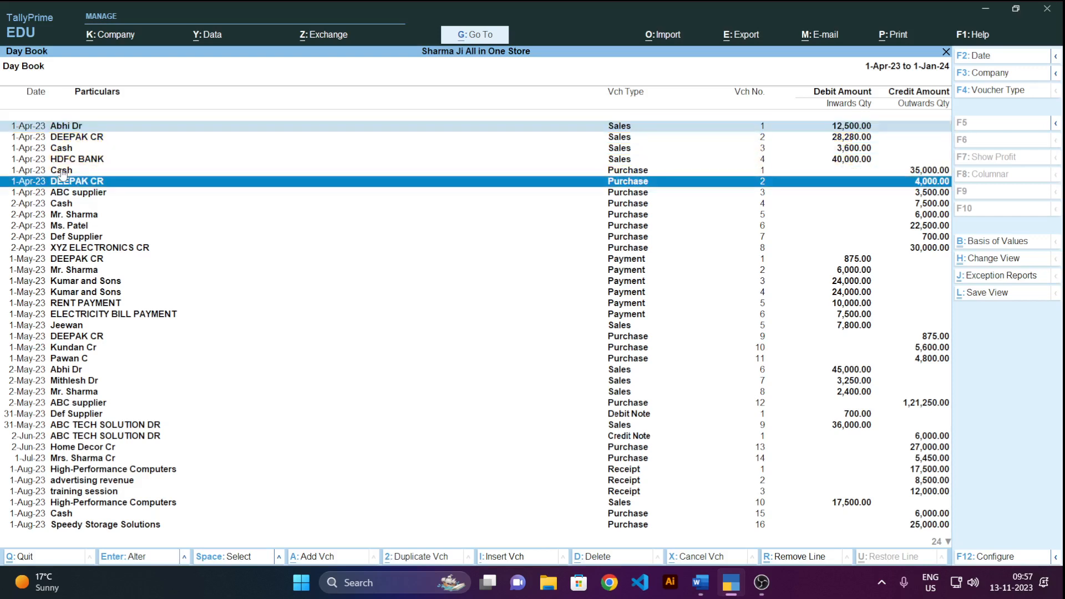
# - Add the Def Supplier purchase voucher dated 2-Apr-23 to the selection
pyautogui.press('Down')
pyautogui.press('Down')
pyautogui.press('Down')
pyautogui.press('Down')
pyautogui.press('Down')
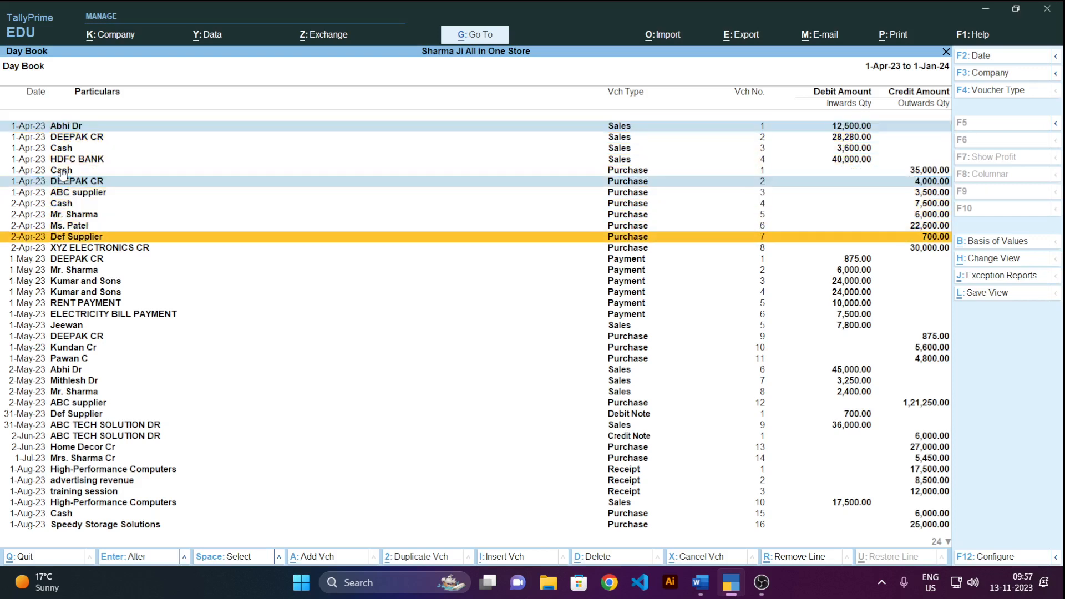
pyautogui.press('space')
# - Add the RENT PAYMENT voucher dated 1-May-23 to the selection
pyautogui.press('Down')
pyautogui.press('Down')
pyautogui.press('Down')
pyautogui.press('Down')
pyautogui.press('Down')
pyautogui.press('Down')
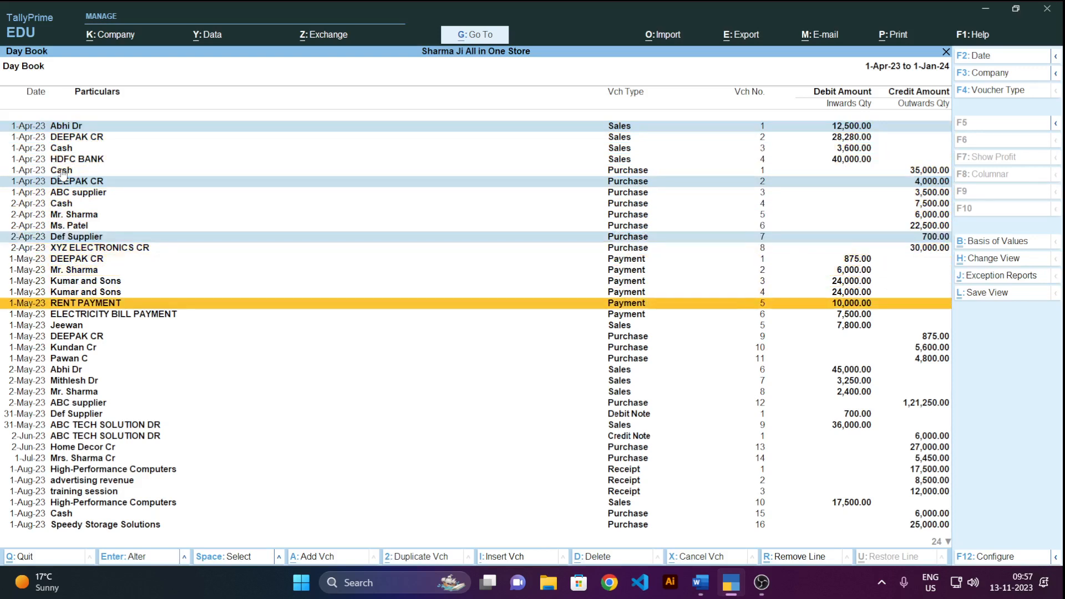
pyautogui.press('space')
# - Add sales voucher 6 dated 2-May-23 to the selection
pyautogui.press('Down')
pyautogui.press('Down')
pyautogui.press('Down')
pyautogui.press('Down')
pyautogui.press('Down')
pyautogui.press('Down')
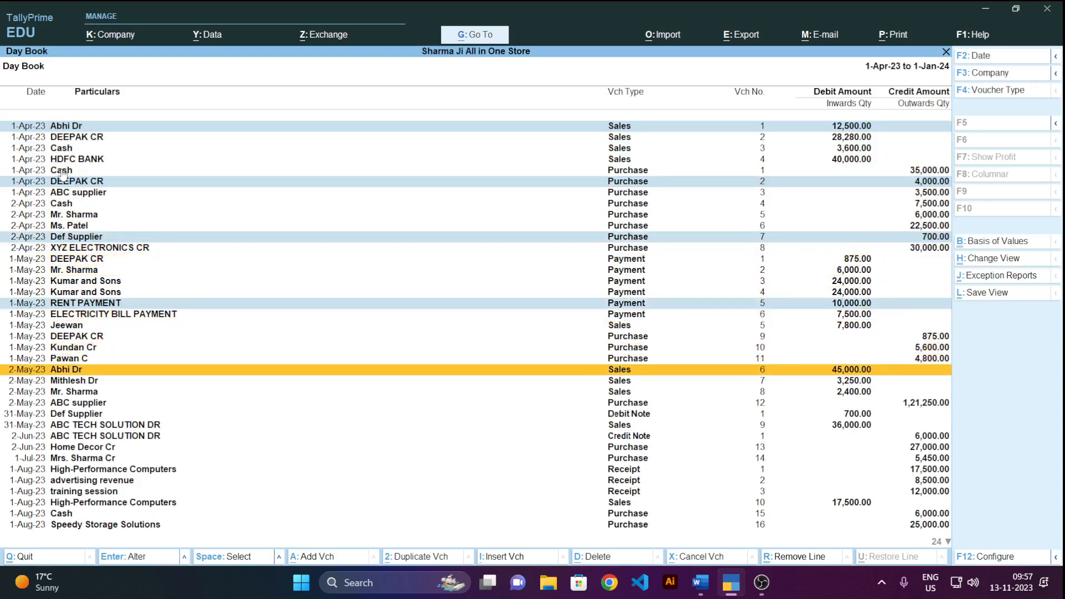
pyautogui.press('space')
# - Add the ABC TECH SOLUTION DR sales voucher 9 dated 31-May-23 to the selection
pyautogui.press('Down')
pyautogui.press('Down')
pyautogui.press('Down')
pyautogui.press('Down')
pyautogui.press('Down')
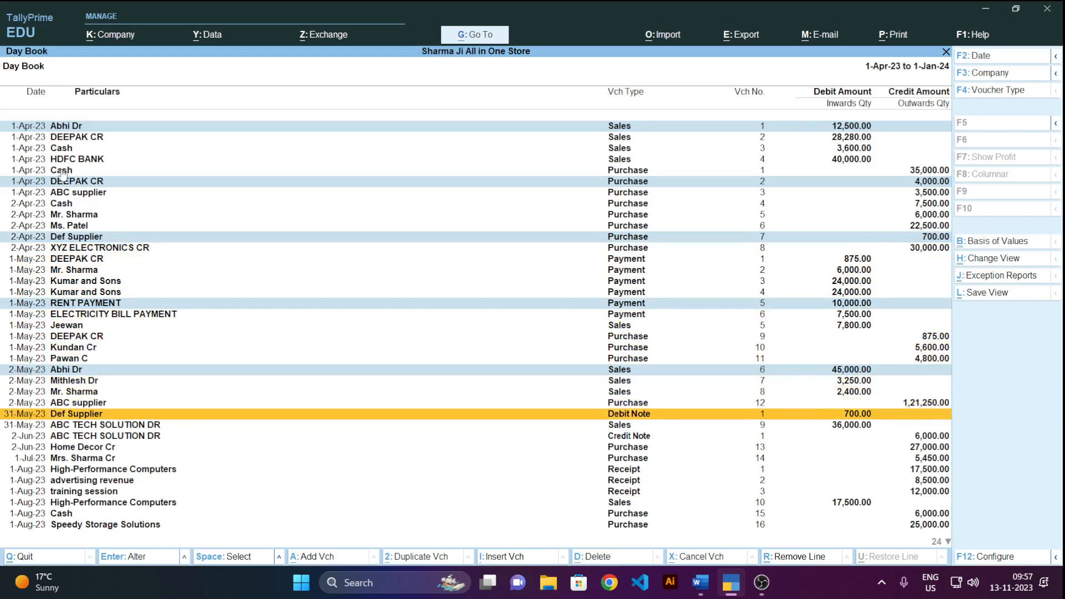
pyautogui.press('space')
# - Add the High-Performance Computers receipt voucher 1 dated 1-Aug-23 to the selection
pyautogui.press('Down')
pyautogui.press('Down')
pyautogui.press('Down')
pyautogui.press('Down')
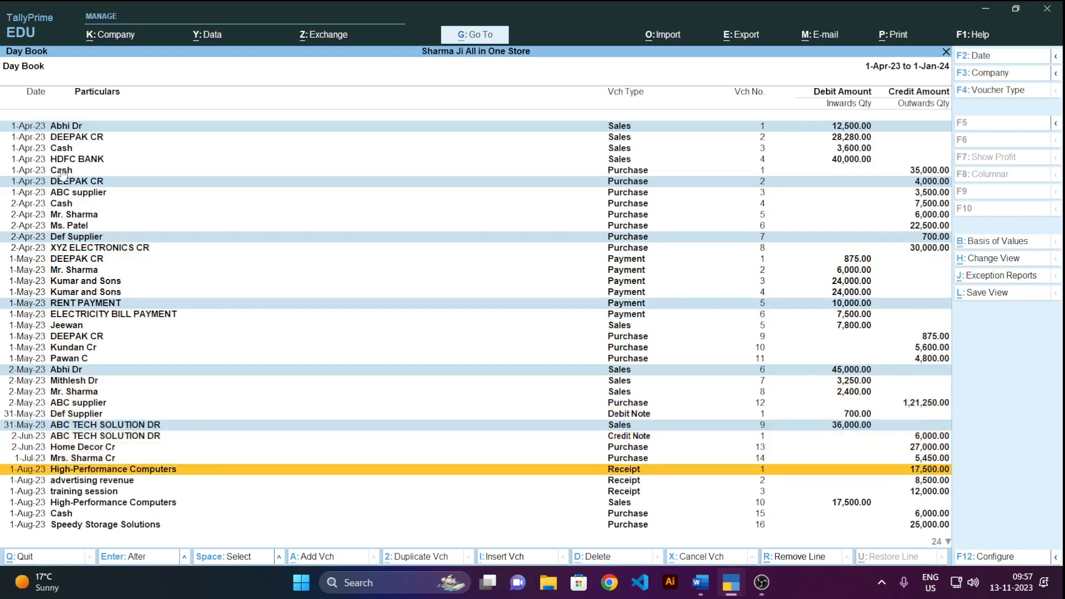
pyautogui.press('space')
# - Add the High-Performance Computers sales voucher 10 dated 1-Aug-23 to the selection
pyautogui.press('Down')
pyautogui.press('Down')
pyautogui.press('Down')
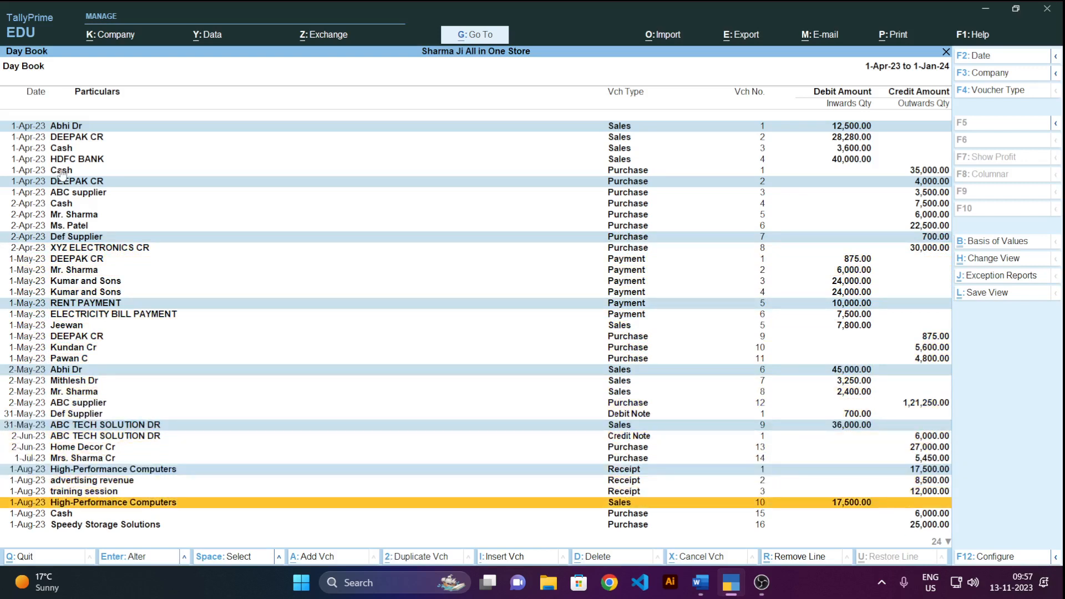
pyautogui.press('space')
pyautogui.press('Up')
pyautogui.press('Up')
pyautogui.press('Up')
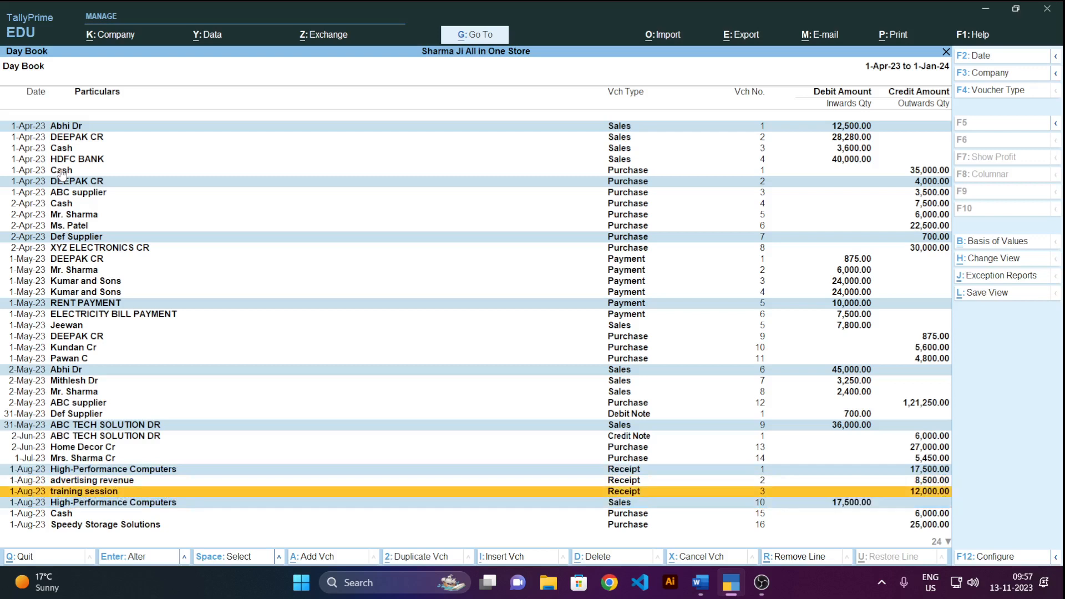
pyautogui.press('Down')
pyautogui.press('Down')
pyautogui.press('Down')
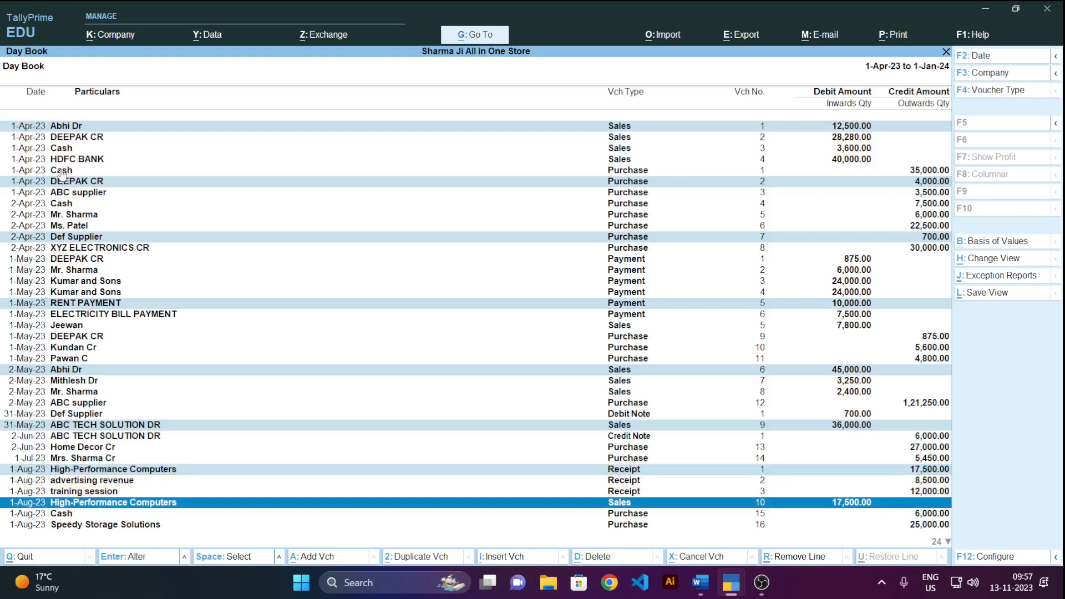
# - Deselect sales voucher 1 and purchase voucher 2, both dated 1-Apr-23, keeping the other selected vouchers
pyautogui.press('Up')
pyautogui.press('Up')
pyautogui.press('Up')
pyautogui.press('Up')
pyautogui.press('Up')
pyautogui.press('Up')
pyautogui.press('Up')
pyautogui.press('Up')
pyautogui.press('Up')
pyautogui.press('Up')
pyautogui.press('Up')
pyautogui.press('Up')
pyautogui.press('Up')
pyautogui.press('Up')
pyautogui.press('Up')
pyautogui.press('Up')
pyautogui.press('Up')
pyautogui.press('Up')
pyautogui.press('Up')
pyautogui.press('Up')
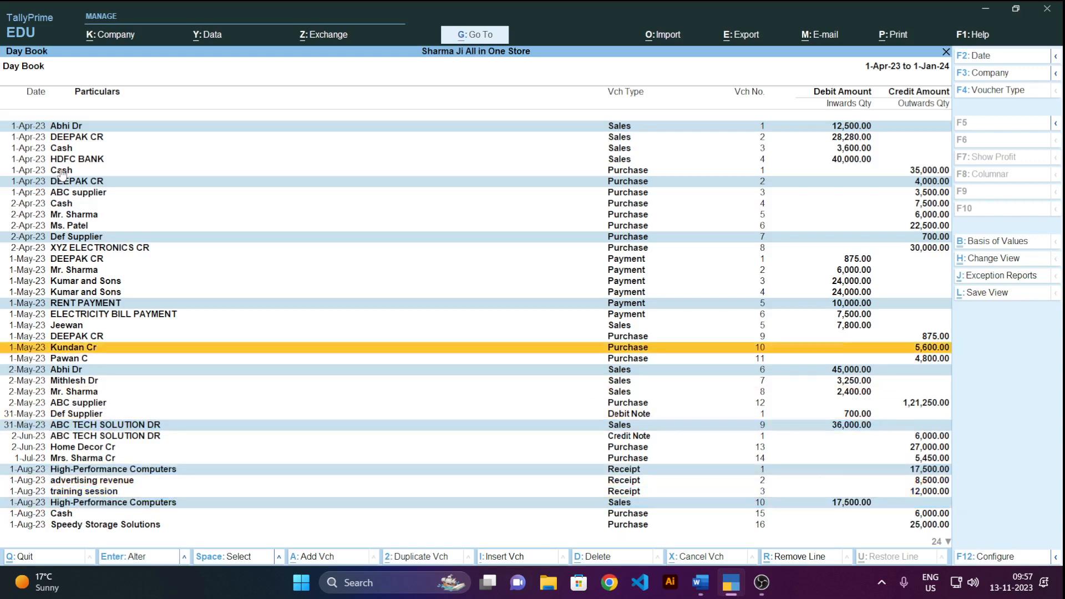
pyautogui.press('Up')
pyautogui.press('Up')
pyautogui.press('Up')
pyautogui.press('Up')
pyautogui.press('Up')
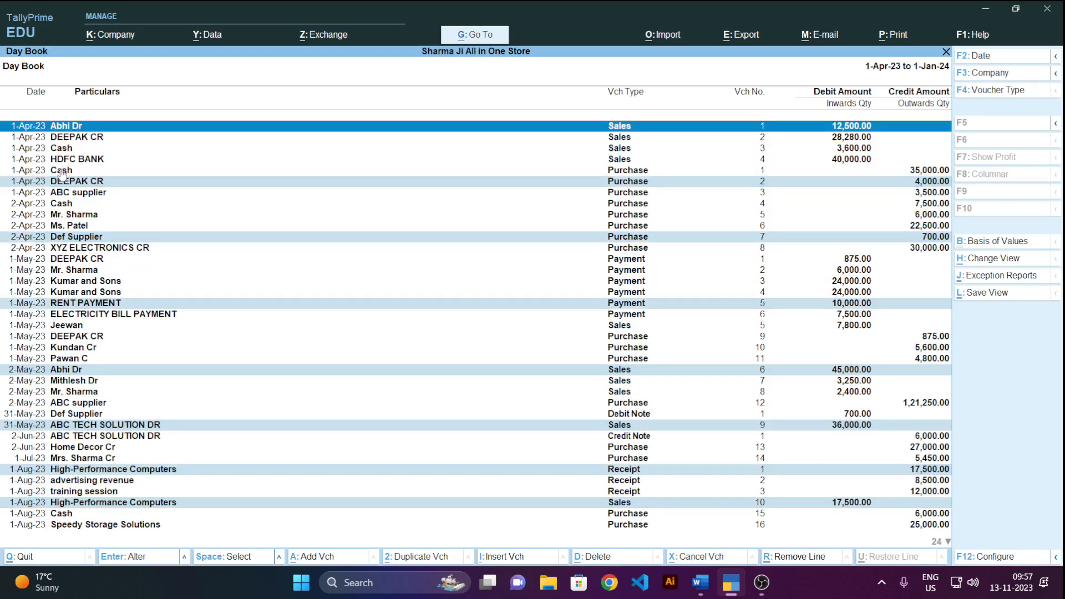
pyautogui.press('Down')
pyautogui.press('Down')
pyautogui.press('Down')
pyautogui.press('Down')
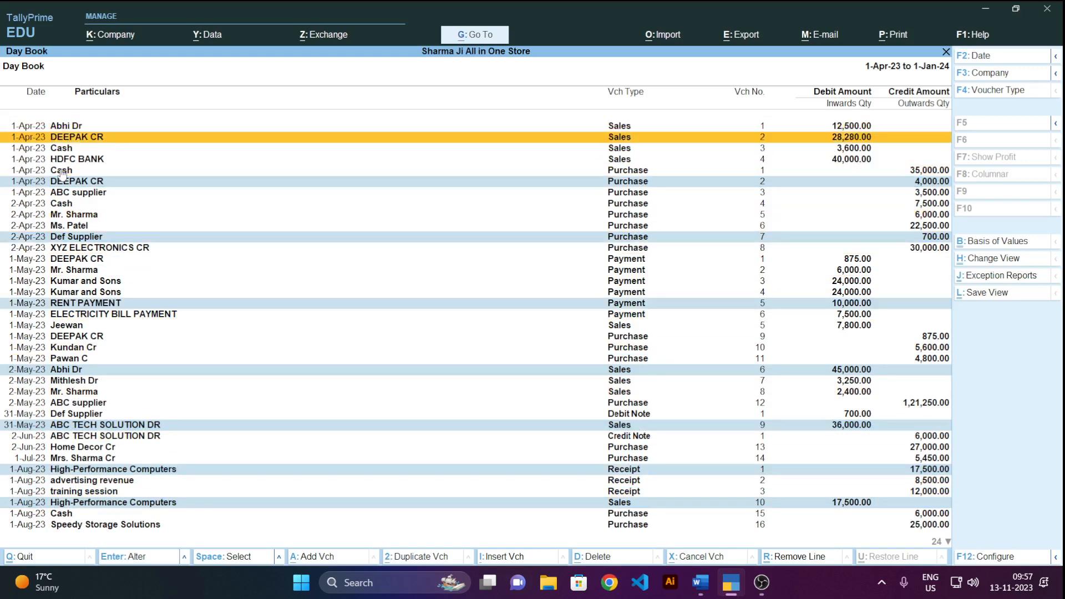
pyautogui.press('Down')
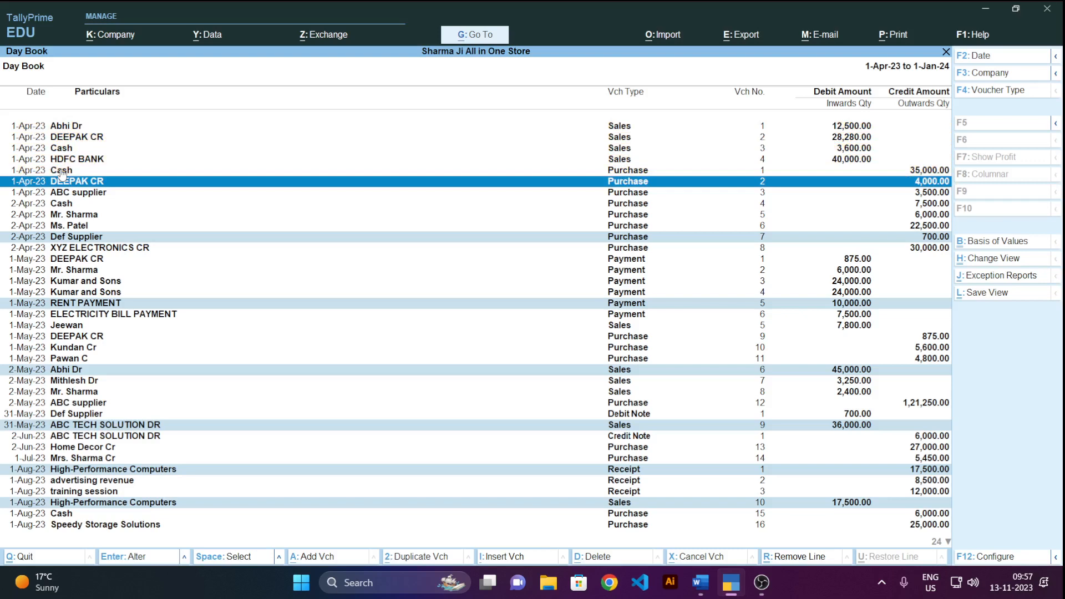
pyautogui.press('space')
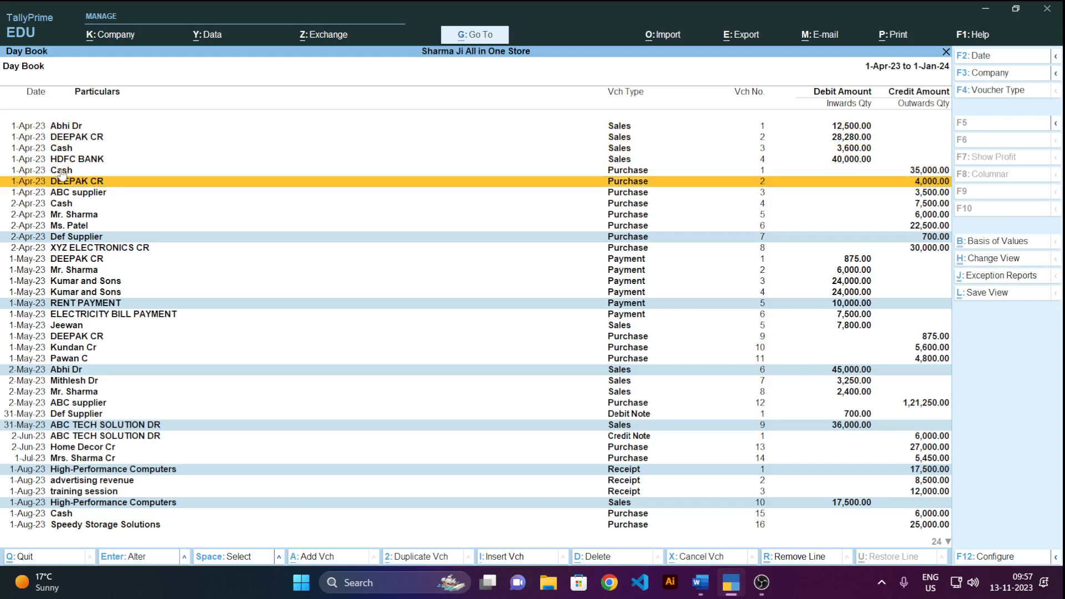
# - Request deletion of the selected vouchers and decline it at the confirmation
pyautogui.press('Down')
pyautogui.press('Down')
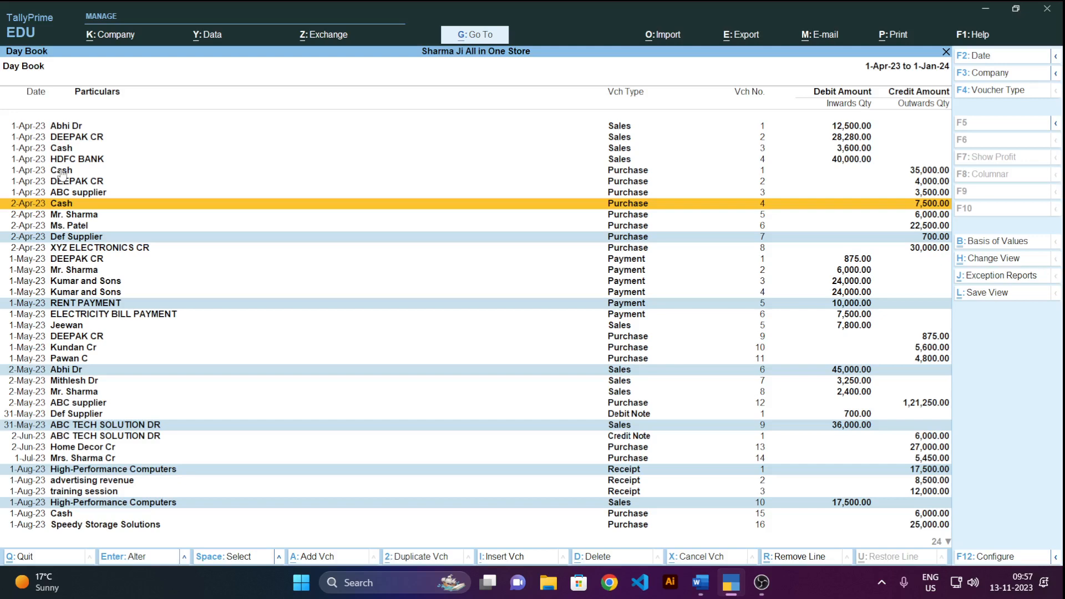
pyautogui.press('Down')
pyautogui.press('Down')
pyautogui.press('Down')
pyautogui.press('Down')
pyautogui.press('Down')
pyautogui.press('Down')
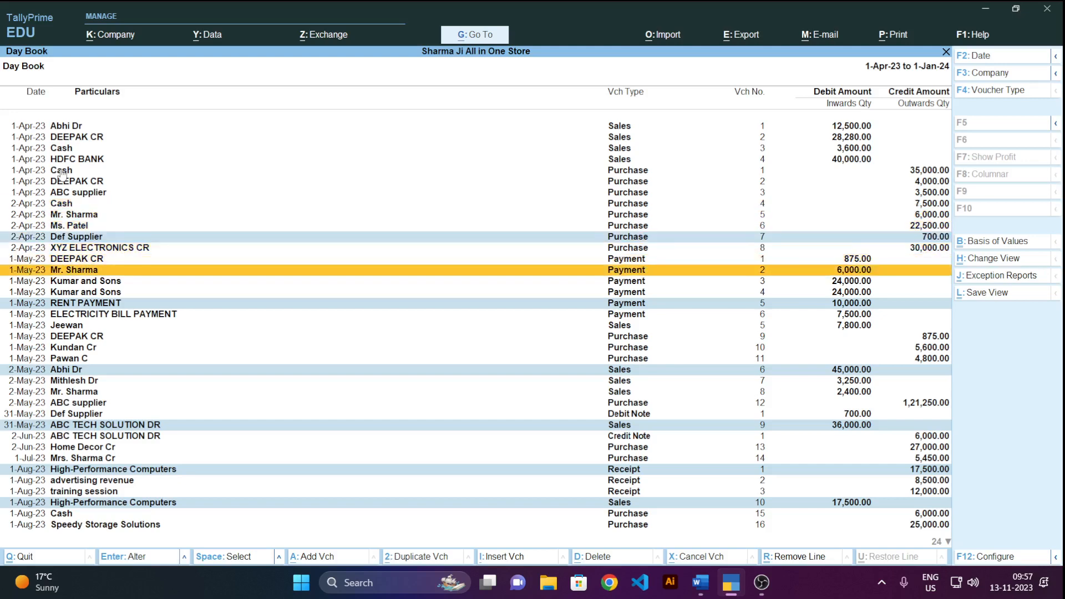
pyautogui.hotkey('alt', 'd')
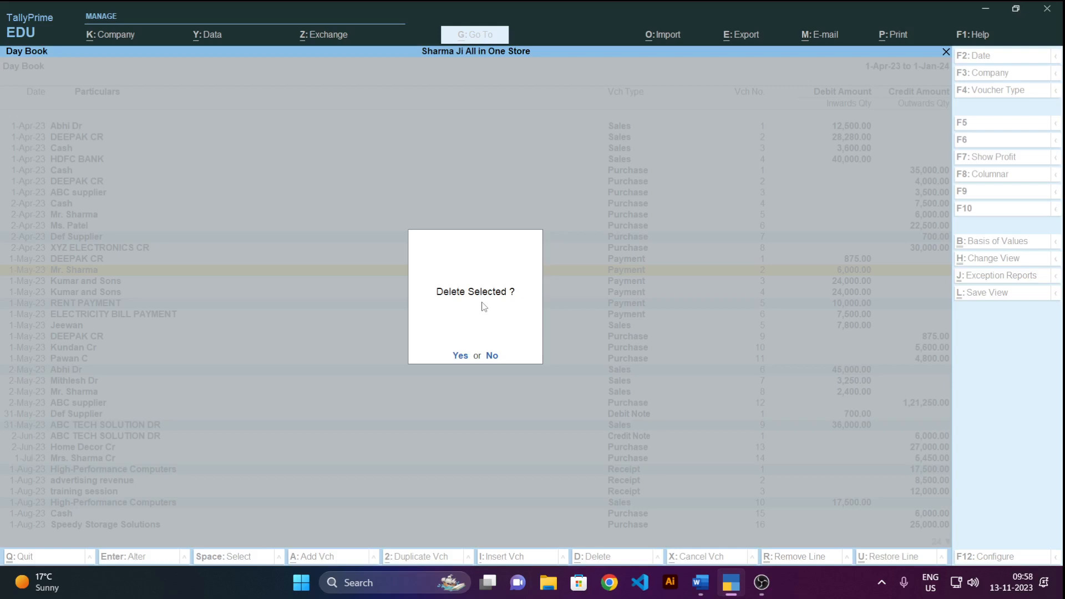
pyautogui.press('Escape')
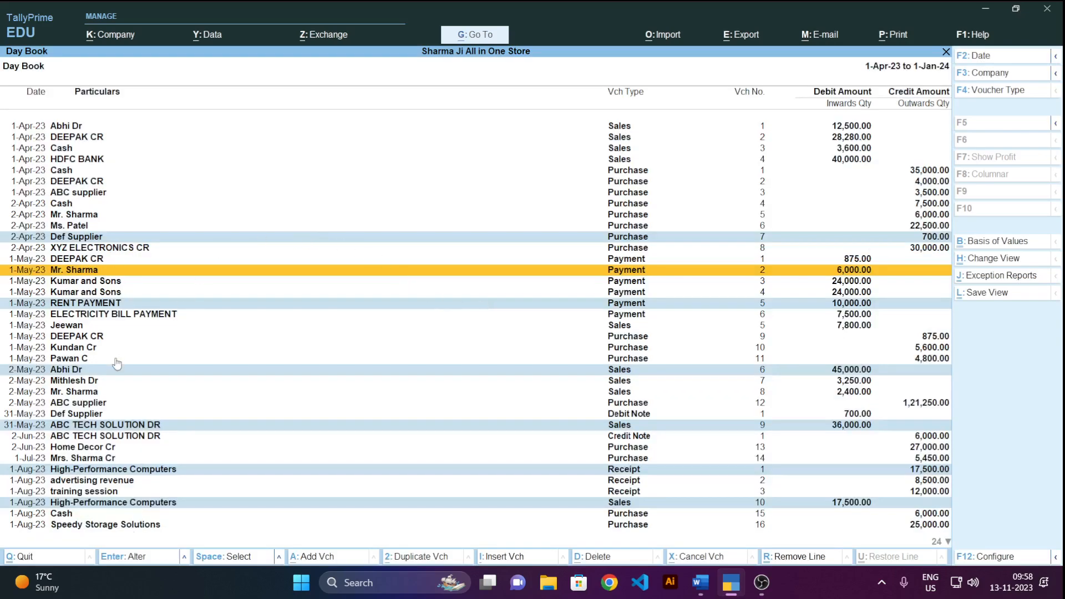
# - Clear the entire voucher selection in the Day Book at once
pyautogui.press('Up')
pyautogui.press('Up')
pyautogui.press('Up')
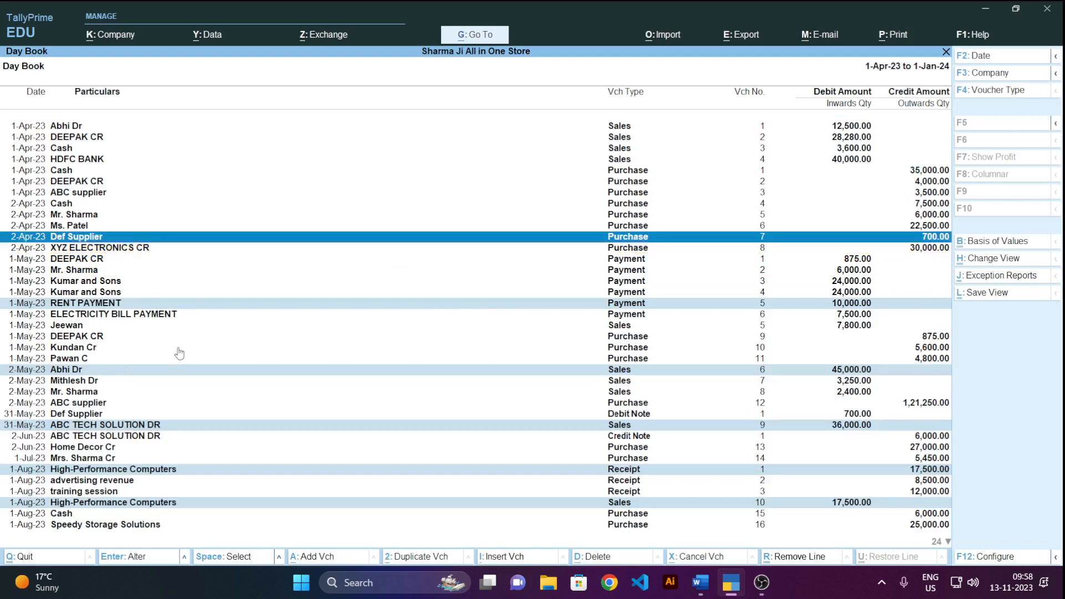
pyautogui.press('Down')
pyautogui.press('Down')
pyautogui.press('Down')
pyautogui.press('Down')
pyautogui.press('Down')
pyautogui.press('Down')
pyautogui.press('Down')
pyautogui.press('Down')
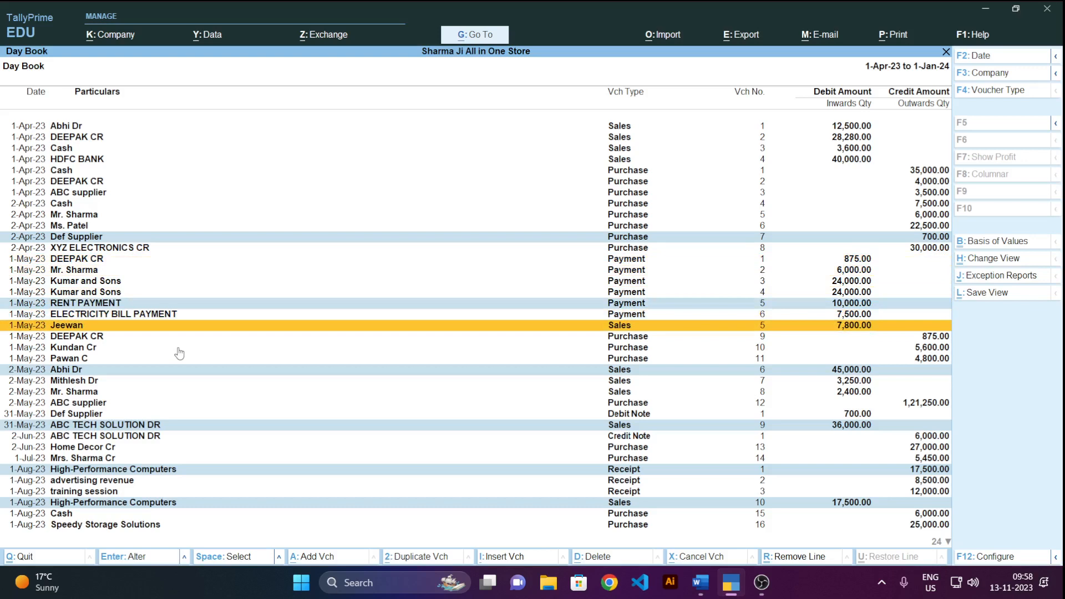
pyautogui.hotkey('ctrl', 'space')
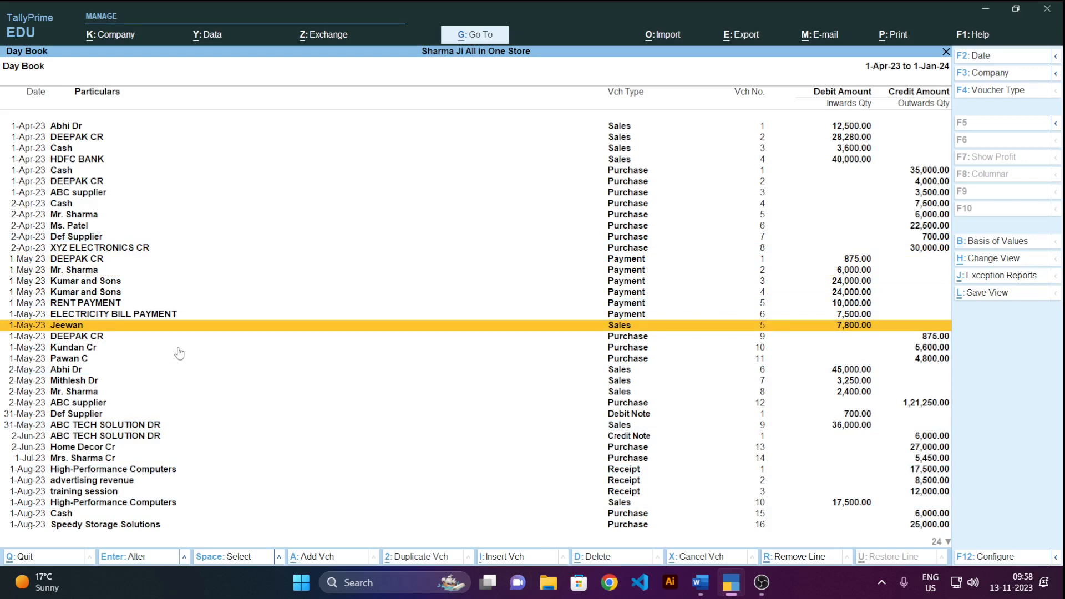
# - Place the cursor on the HDFC BANK sales voucher 4 dated 1-Apr-23
pyautogui.press('Up')
pyautogui.press('Up')
pyautogui.press('Up')
pyautogui.press('Up')
pyautogui.press('Up')
pyautogui.press('Up')
pyautogui.press('Up')
pyautogui.press('Up')
pyautogui.press('Up')
pyautogui.press('Up')
pyautogui.press('Up')
pyautogui.press('Up')
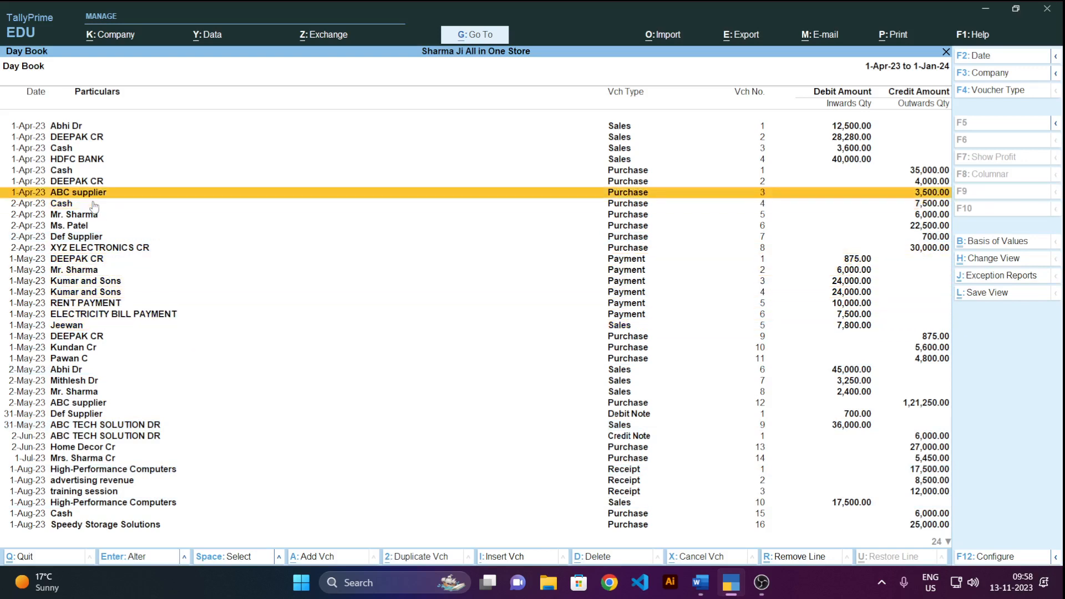
pyautogui.press('Up')
pyautogui.press('Up')
pyautogui.press('Up')
pyautogui.press('Up')
pyautogui.press('Up')
pyautogui.press('Up')
pyautogui.press('Down')
pyautogui.press('Down')
pyautogui.press('Down')
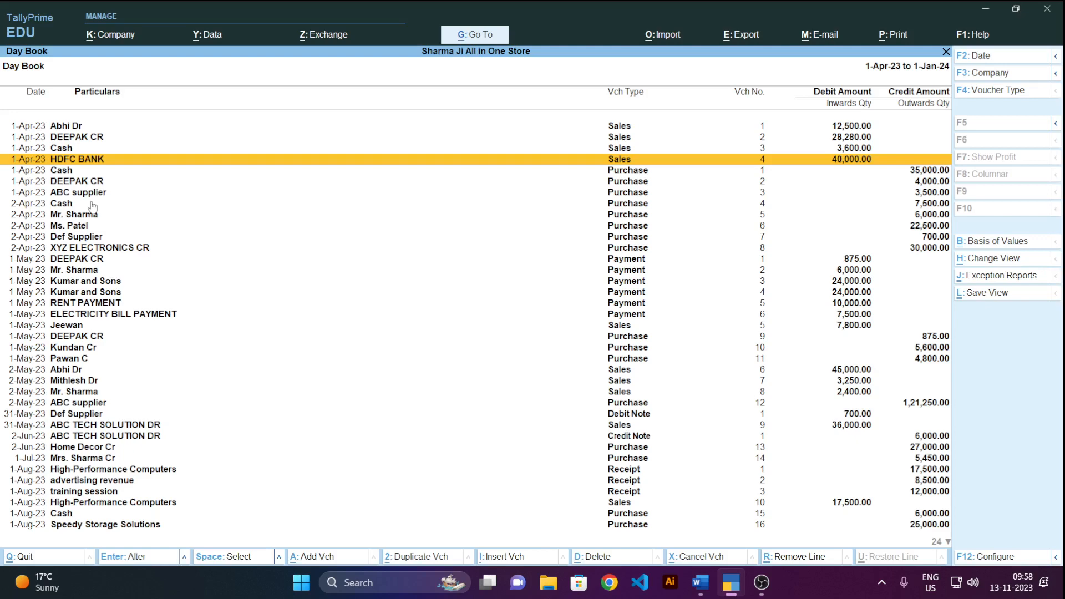
# - Switch to the class notes in Word and highlight points 2 and 3 in green
pyautogui.hotkey('alt', 'Tab')
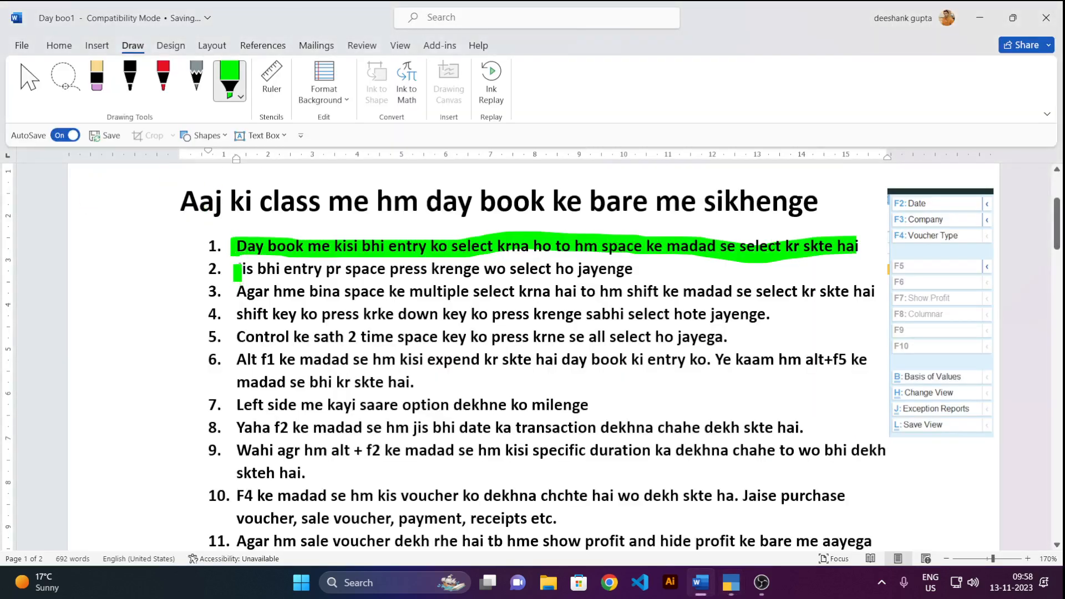
pyautogui.moveTo(237, 272); pyautogui.dragTo(629, 270)
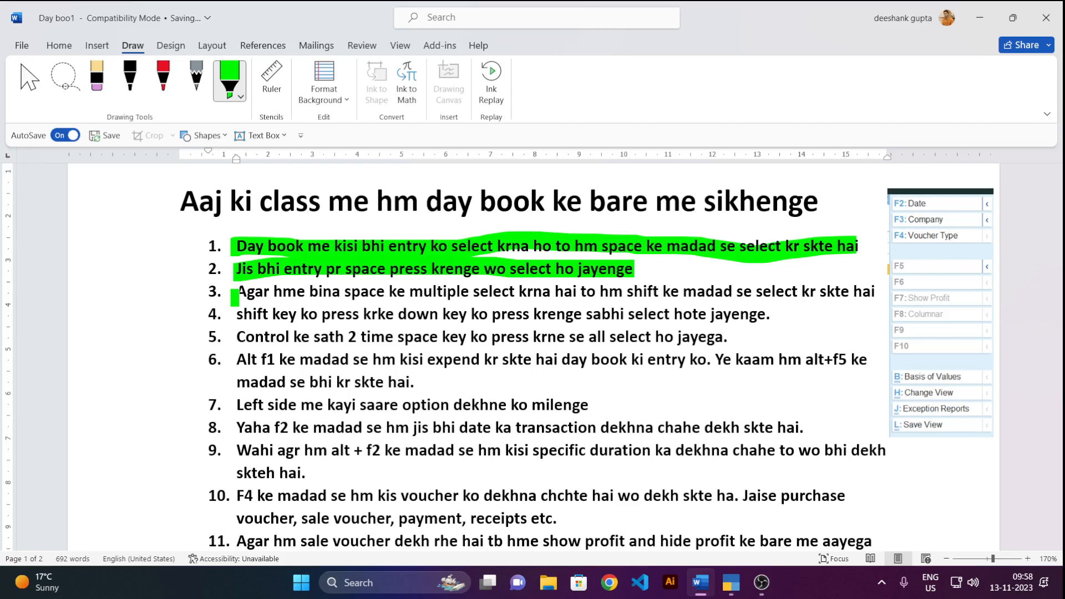
pyautogui.moveTo(235, 297); pyautogui.dragTo(871, 291)
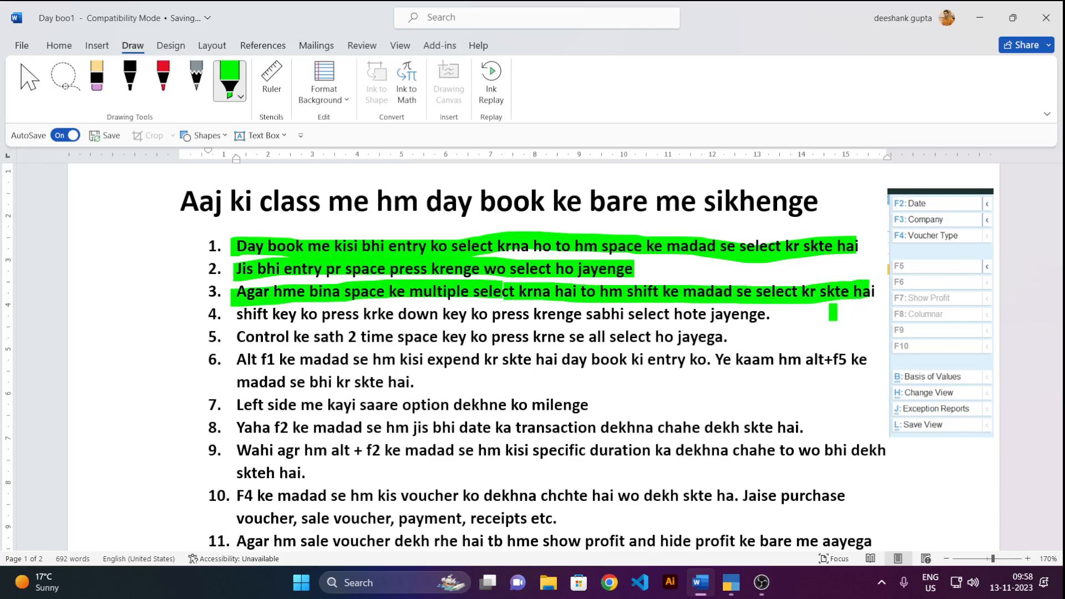
# - Return to TallyPrime and select the continuous range from HDFC BANK sales voucher 4 through payment voucher 1 dated 1-May-23
pyautogui.hotkey('alt', 'Tab')
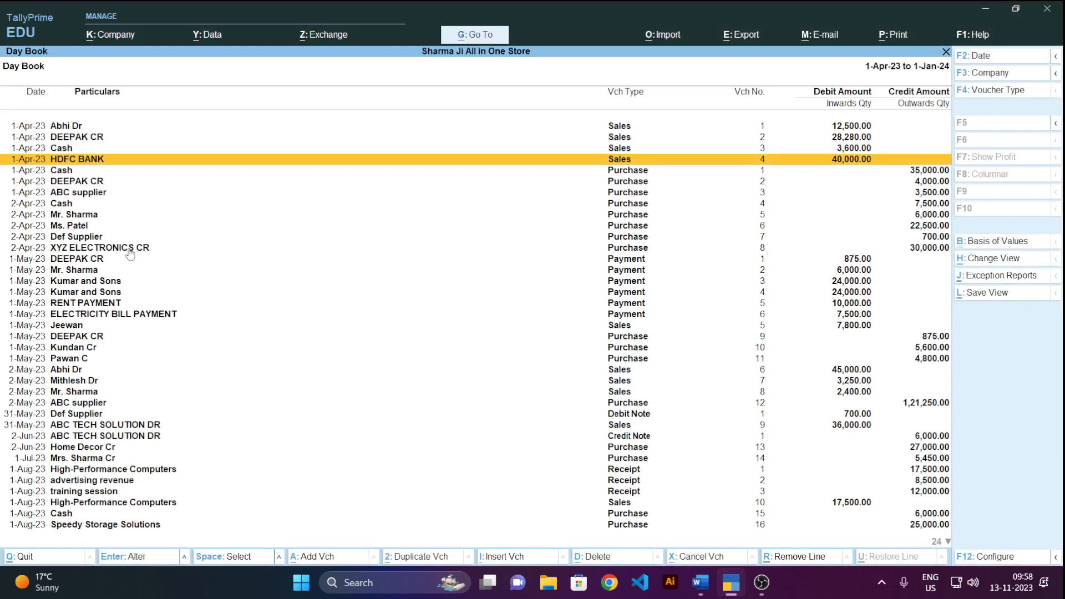
pyautogui.hotkey('shift', 'Down')
pyautogui.hotkey('shift', 'Down')
pyautogui.hotkey('shift', 'Down')
pyautogui.hotkey('shift', 'Down')
pyautogui.hotkey('shift', 'Down')
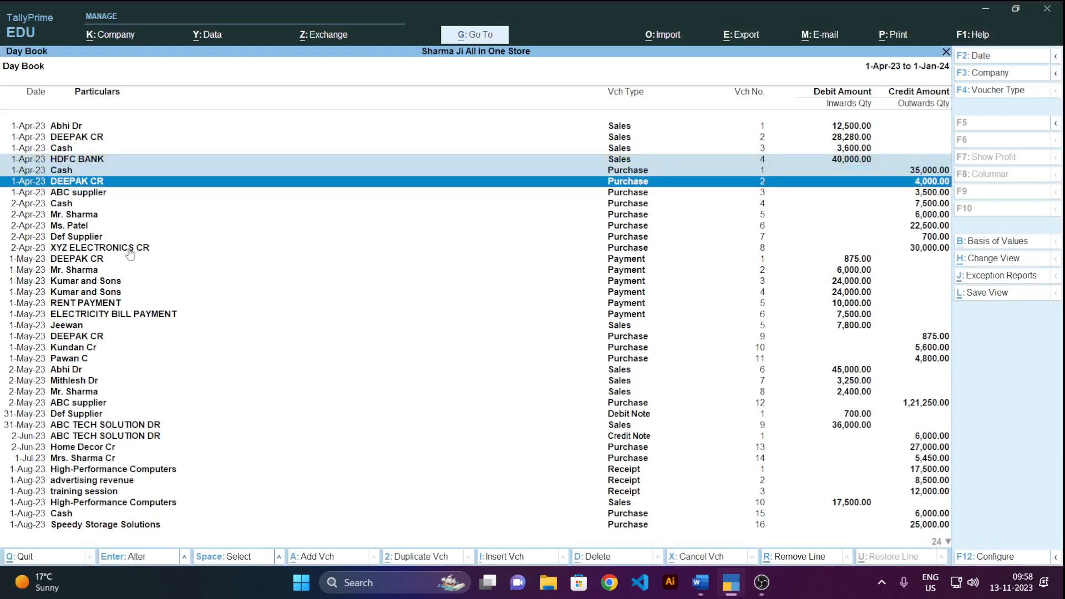
pyautogui.hotkey('shift', 'Down')
pyautogui.hotkey('shift', 'Down')
pyautogui.hotkey('shift', 'Down')
pyautogui.hotkey('shift', 'Down')
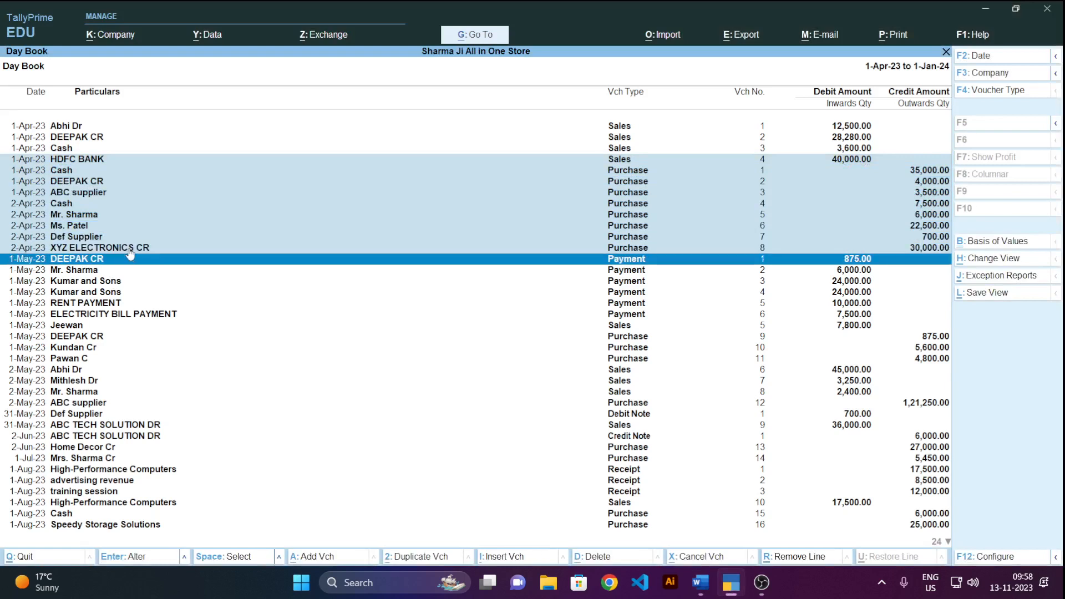
pyautogui.hotkey('shift', 'Down')
# - Add the continuous range from ELECTRICITY BILL PAYMENT voucher 6 through sales voucher 7 dated 2-May-23 to the selection
pyautogui.press('Down')
pyautogui.press('Down')
pyautogui.press('Down')
pyautogui.press('Down')
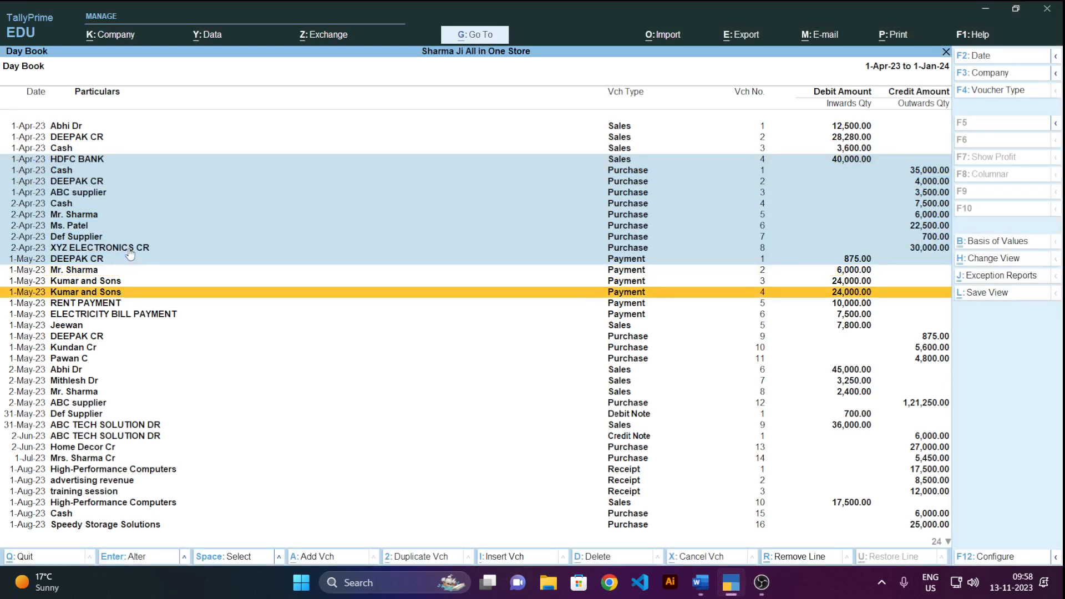
pyautogui.hotkey('shift', 'Down')
pyautogui.hotkey('shift', 'Down')
pyautogui.hotkey('shift', 'Down')
pyautogui.hotkey('shift', 'Down')
pyautogui.hotkey('shift', 'Down')
pyautogui.hotkey('shift', 'Down')
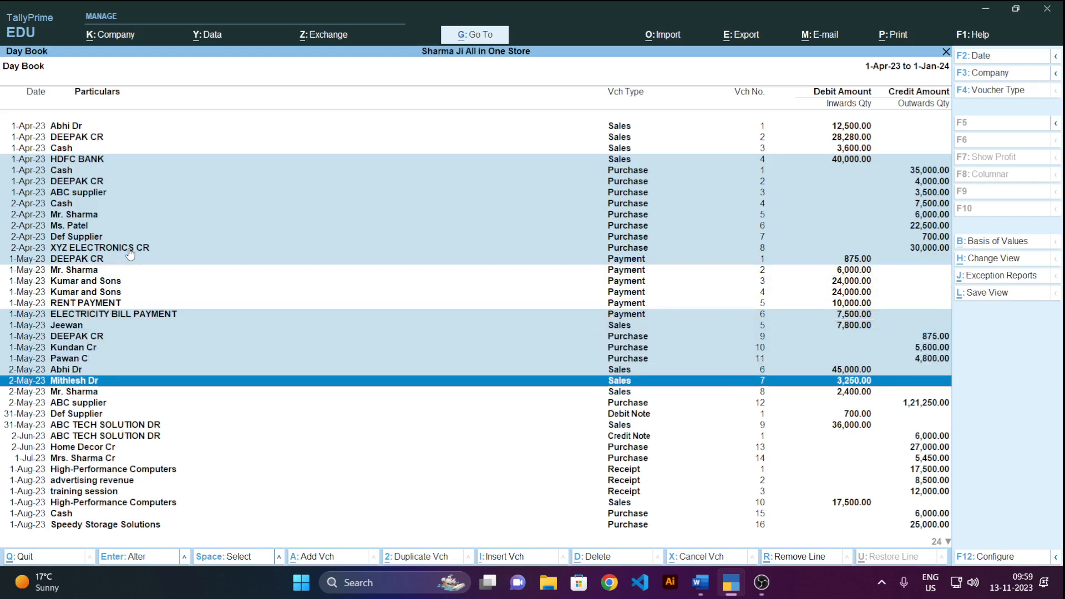
pyautogui.hotkey('shift', 'Down')
# - Add the continuous range from Home Decor Cr purchase voucher 13 through Cash purchase voucher 15 dated 1-Aug-23 to the selection
pyautogui.press('Down')
pyautogui.press('Down')
pyautogui.press('Down')
pyautogui.press('Down')
pyautogui.press('Down')
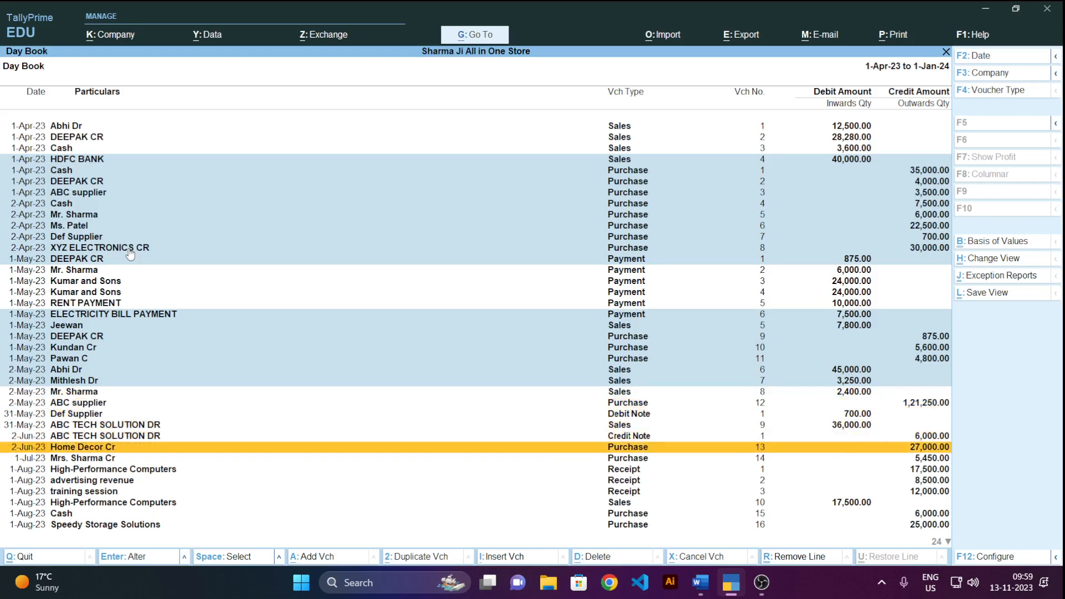
pyautogui.hotkey('shift', 'Down')
pyautogui.hotkey('shift', 'Down')
pyautogui.hotkey('shift', 'Down')
pyautogui.hotkey('shift', 'Down')
pyautogui.hotkey('shift', 'Down')
pyautogui.hotkey('shift', 'Down')
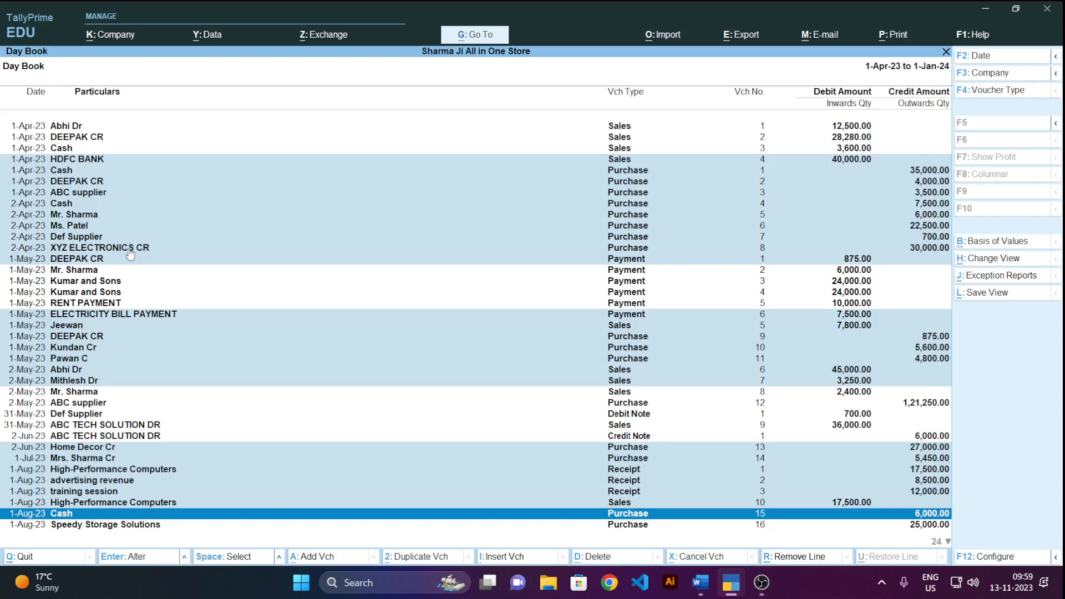
# - Work upward from purchase voucher 15, deselecting back through purchase voucher 14 and range-selecting from credit note 1 up to ABC supplier purchase voucher 12
pyautogui.press('Up')
pyautogui.press('Up')
pyautogui.press('Up')
pyautogui.press('Up')
pyautogui.press('Up')
pyautogui.press('Up')
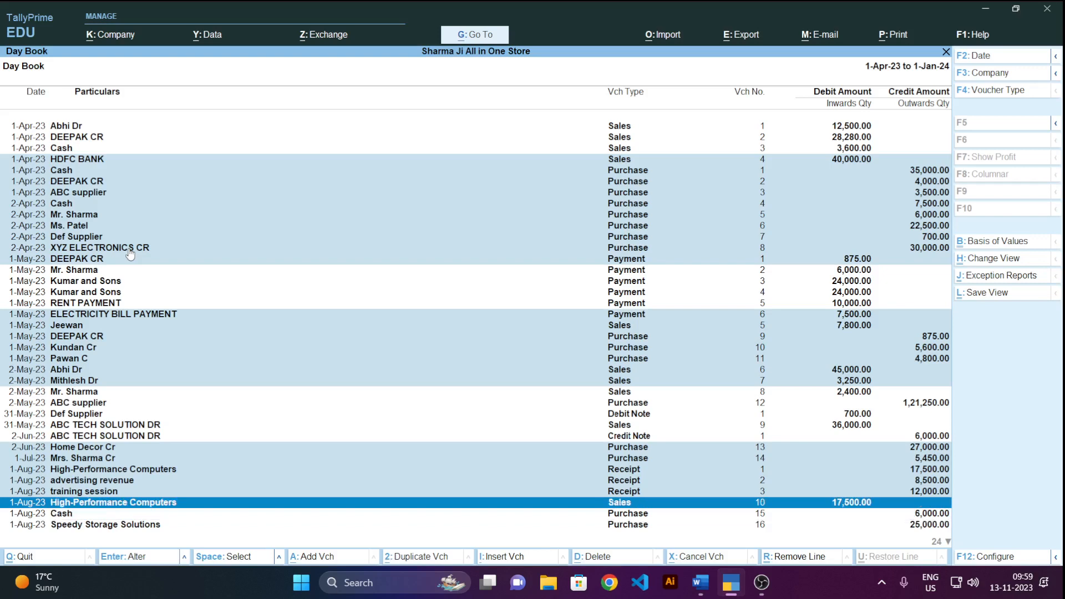
pyautogui.hotkey('shift', 'Up')
pyautogui.hotkey('shift', 'Up')
pyautogui.hotkey('shift', 'Up')
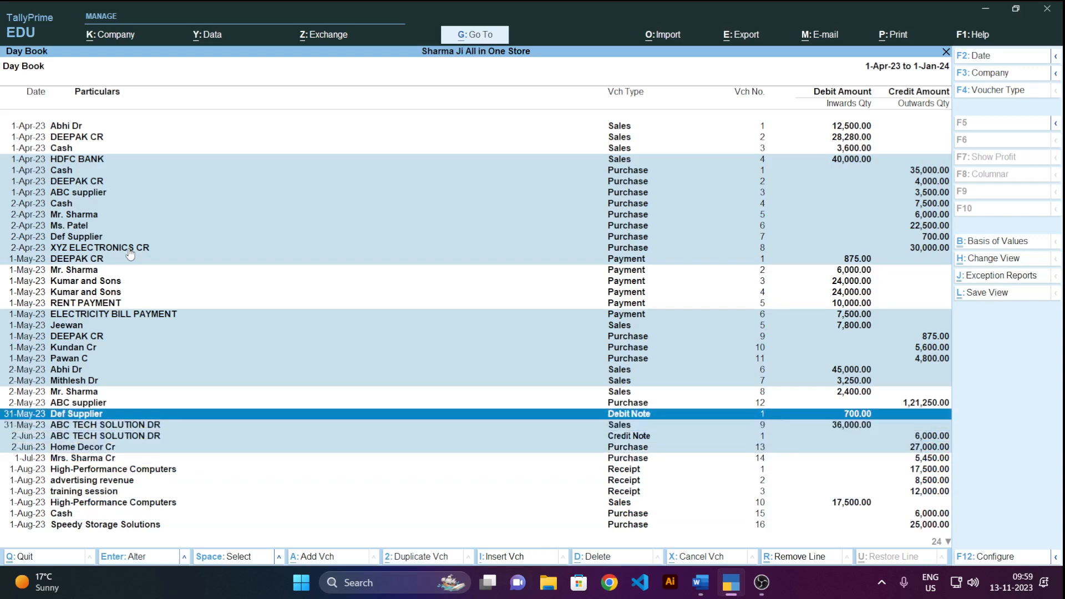
pyautogui.hotkey('shift', 'Up')
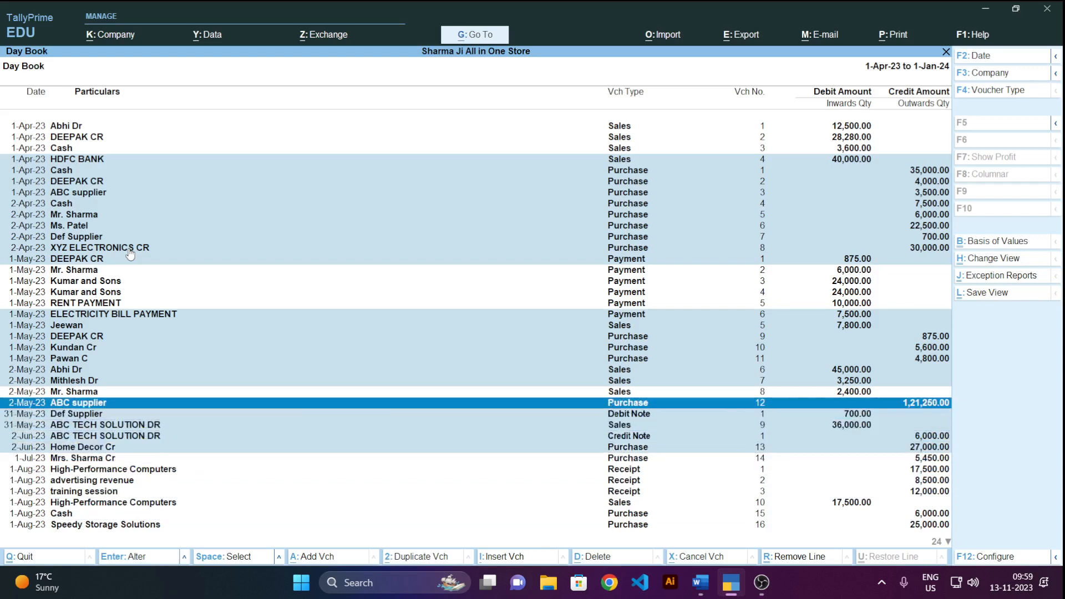
# - Extend the range selection upward to Kumar and Sons payment voucher 3 dated 1-May-23, and clear the whole selection
pyautogui.hotkey('shift', 'Up')
pyautogui.hotkey('shift', 'Up')
pyautogui.hotkey('shift', 'Up')
pyautogui.hotkey('shift', 'Up')
pyautogui.hotkey('shift', 'Up')
pyautogui.hotkey('shift', 'Up')
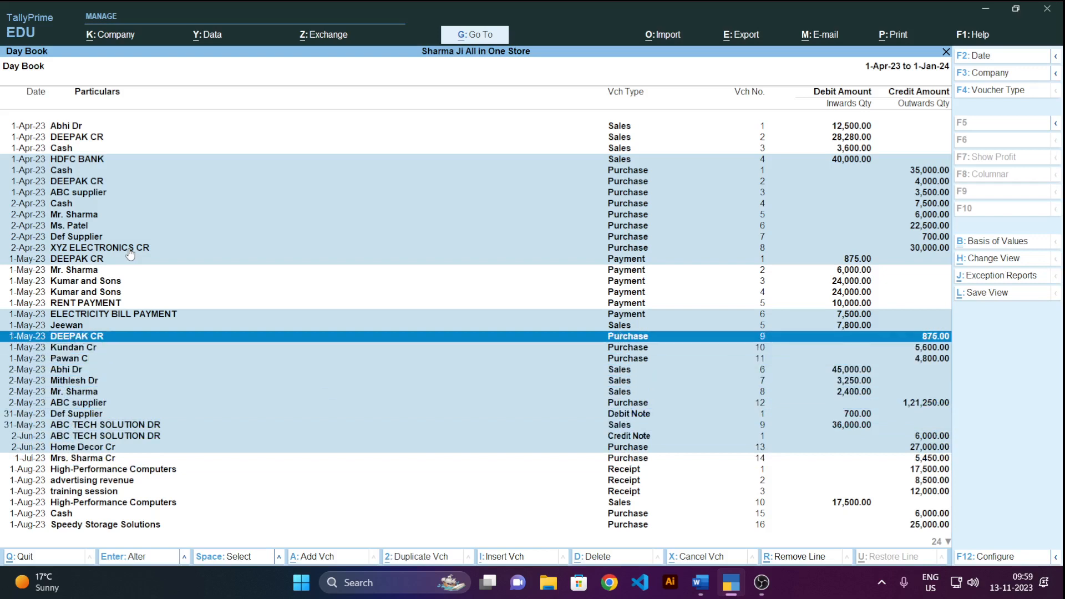
pyautogui.hotkey('shift', 'Up')
pyautogui.hotkey('shift', 'Up')
pyautogui.hotkey('shift', 'Up')
pyautogui.hotkey('shift', 'Up')
pyautogui.hotkey('shift', 'Up')
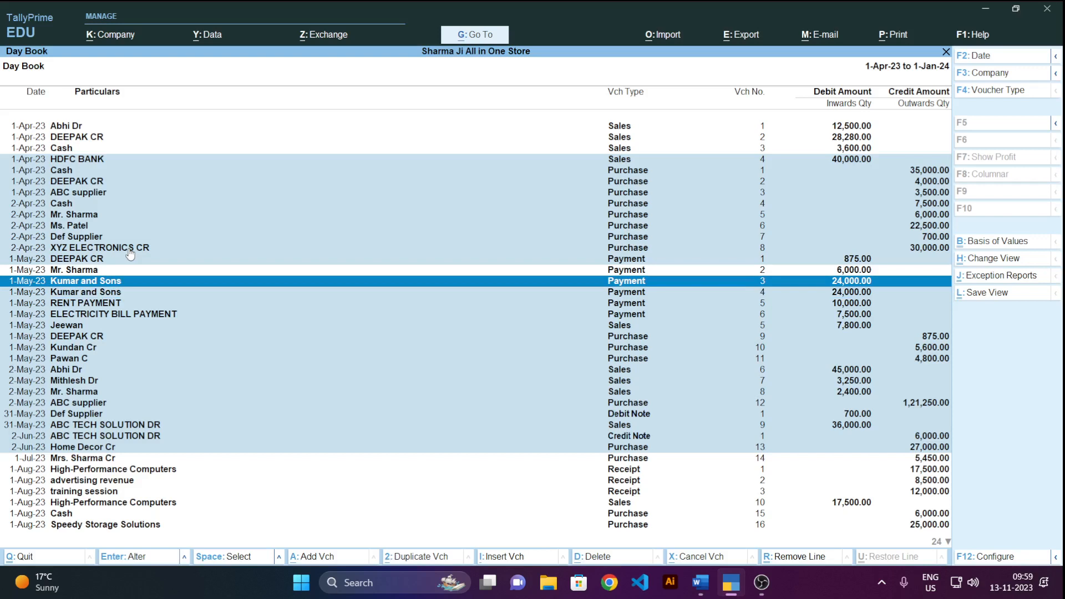
pyautogui.hotkey('ctrl', 'space')
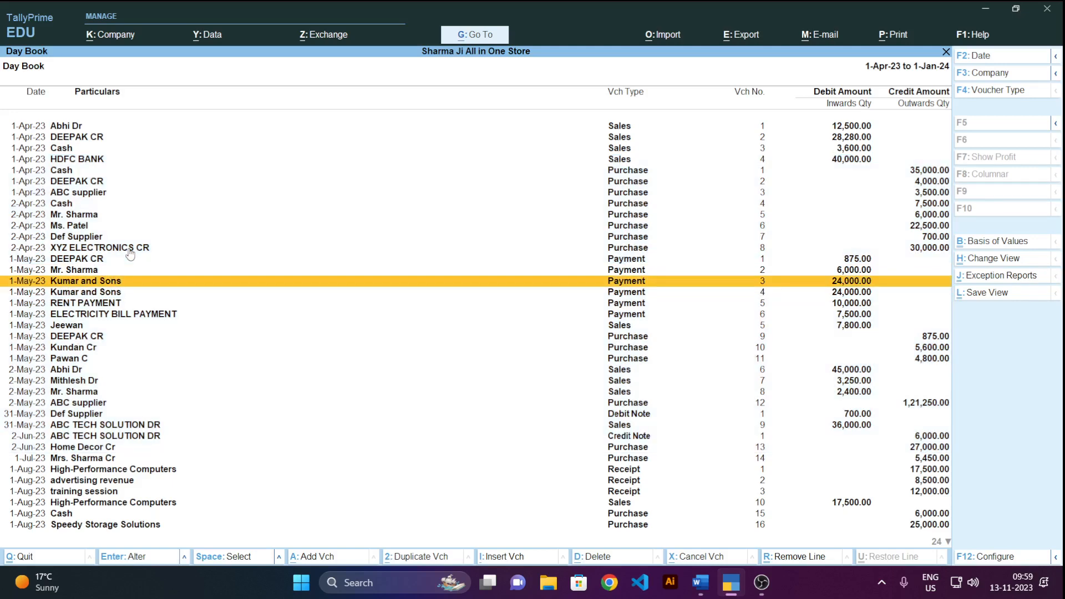
# - Switch to the Word class notes and highlight points 4 and 5 in green
pyautogui.hotkey('alt', 'Tab')
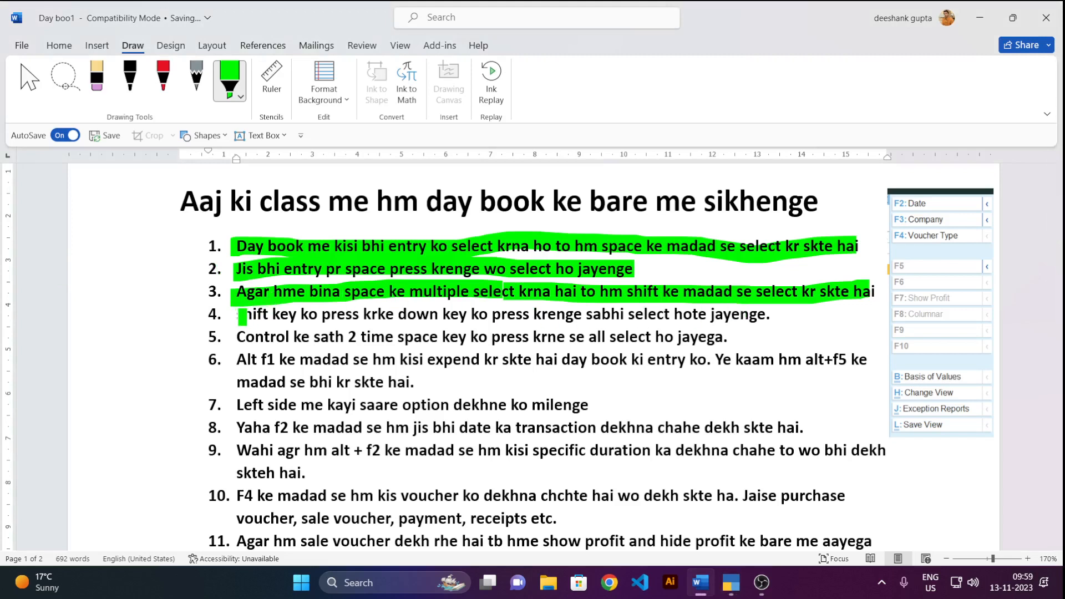
pyautogui.moveTo(240, 319); pyautogui.dragTo(781, 313)
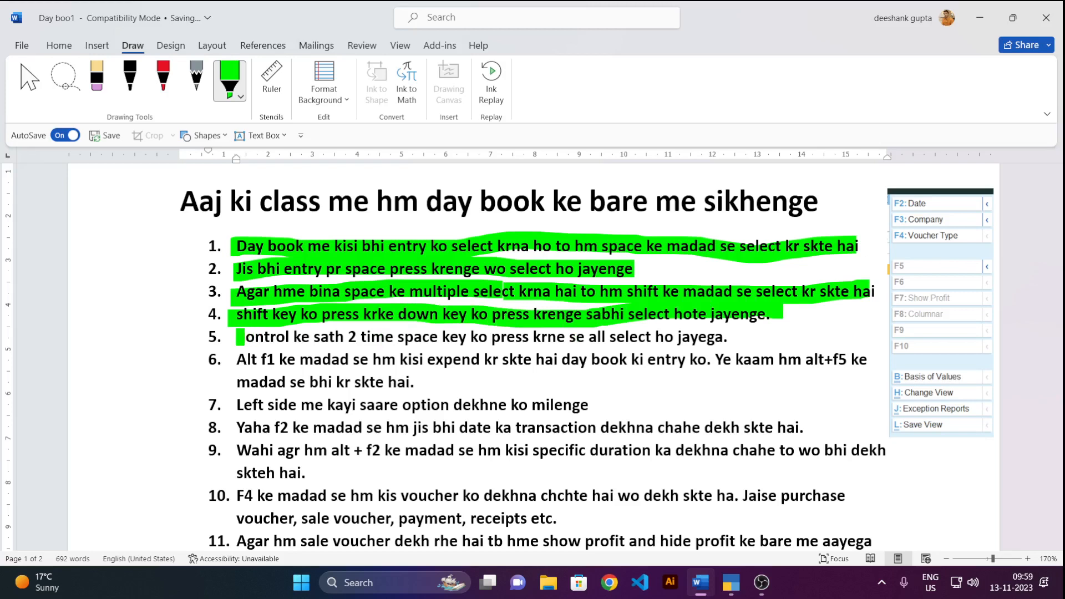
pyautogui.moveTo(240, 336); pyautogui.dragTo(722, 336)
# - Switch back to TallyPrime and select all vouchers in the Day Book
pyautogui.hotkey('alt', 'Tab')
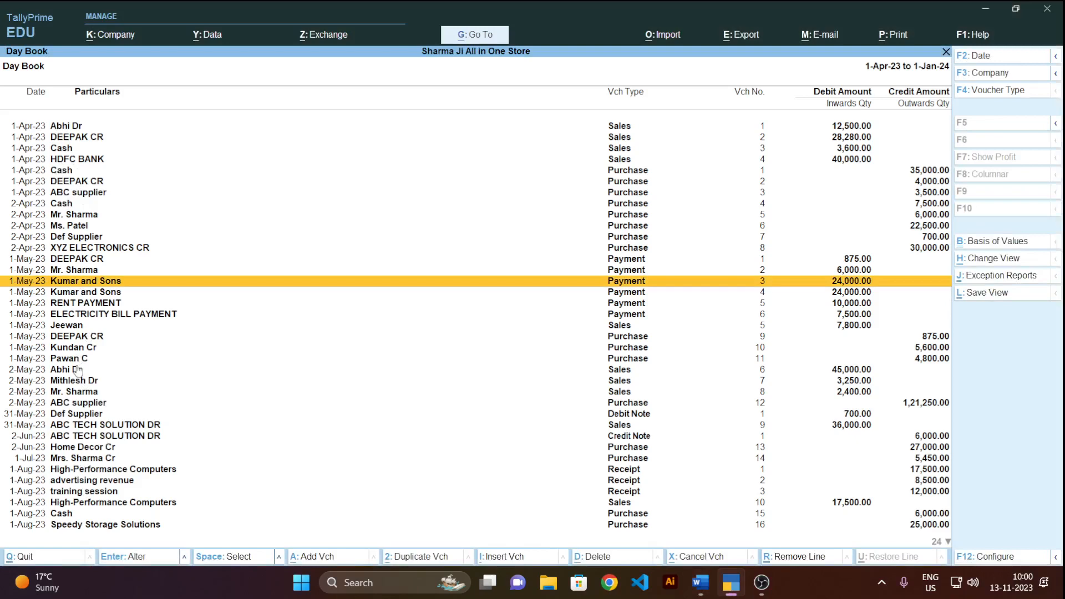
pyautogui.press('ctrl')
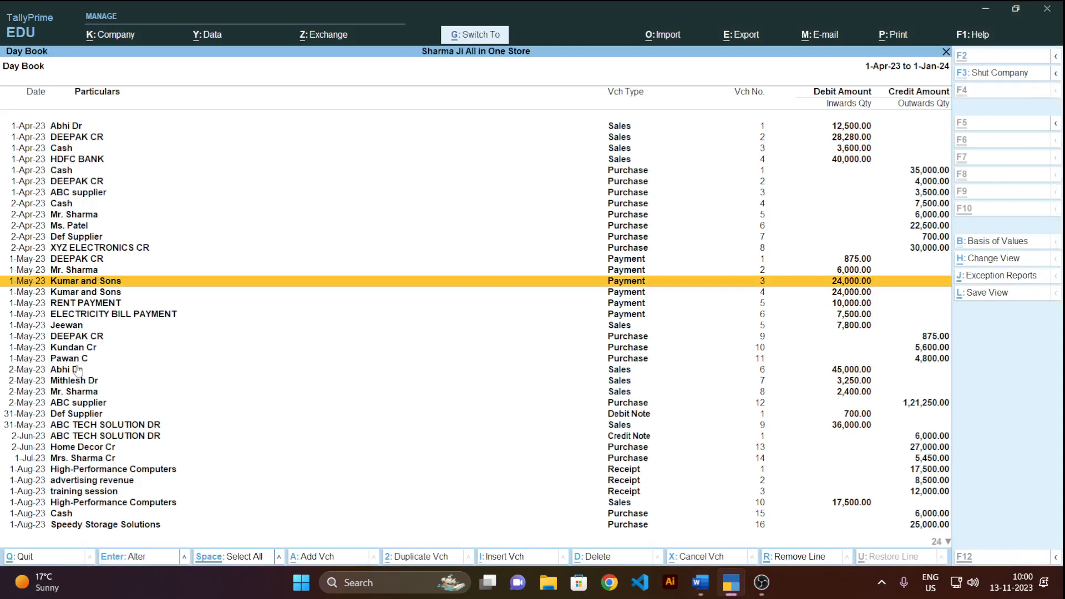
pyautogui.hotkey('ctrl', 'space')
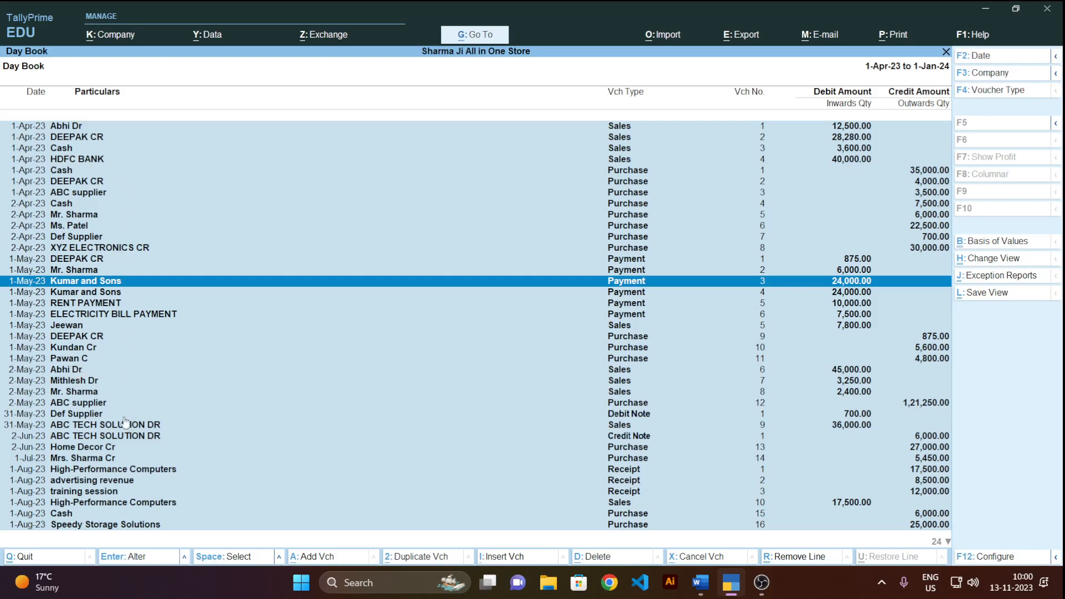
pyautogui.press('alt')
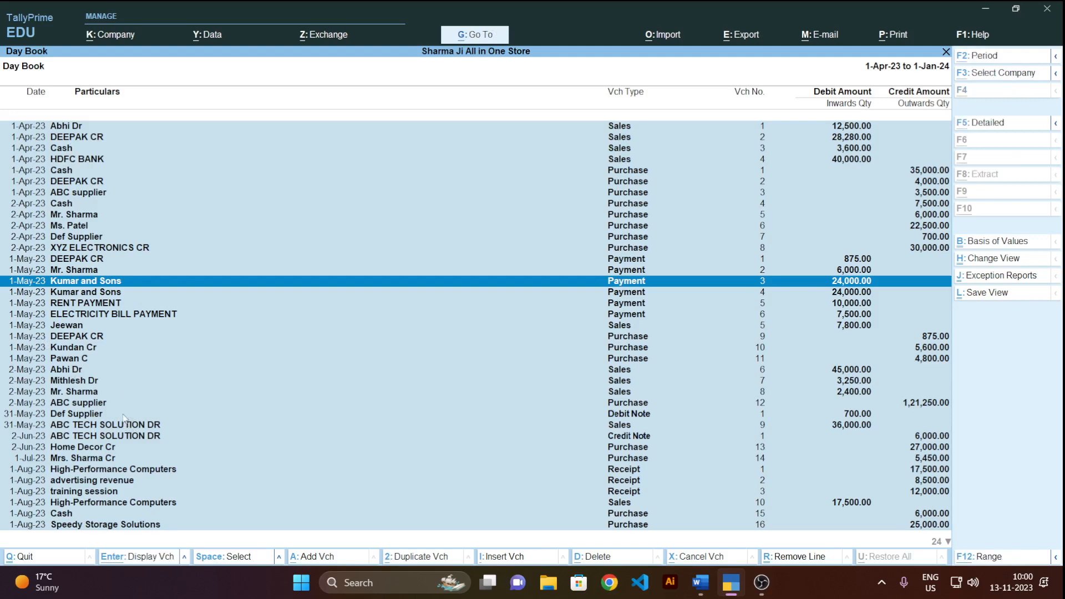
pyautogui.hotkey('alt', 'd')
pyautogui.press('n')
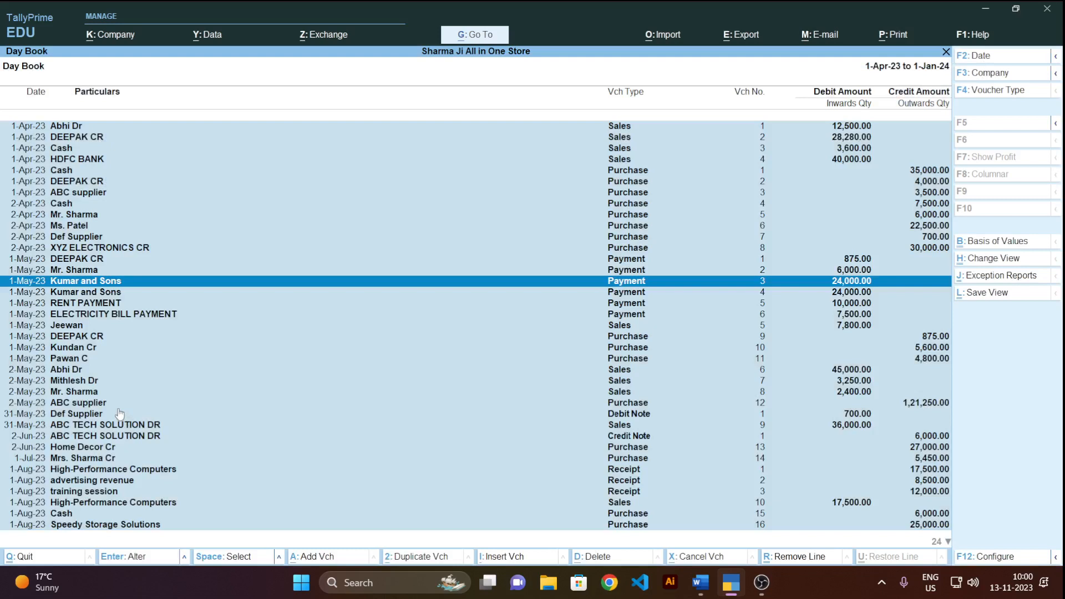
# - Clear the full selection, then select all vouchers again from payment voucher 2 dated 1-May-23 and deselect them all
pyautogui.click(161, 326)
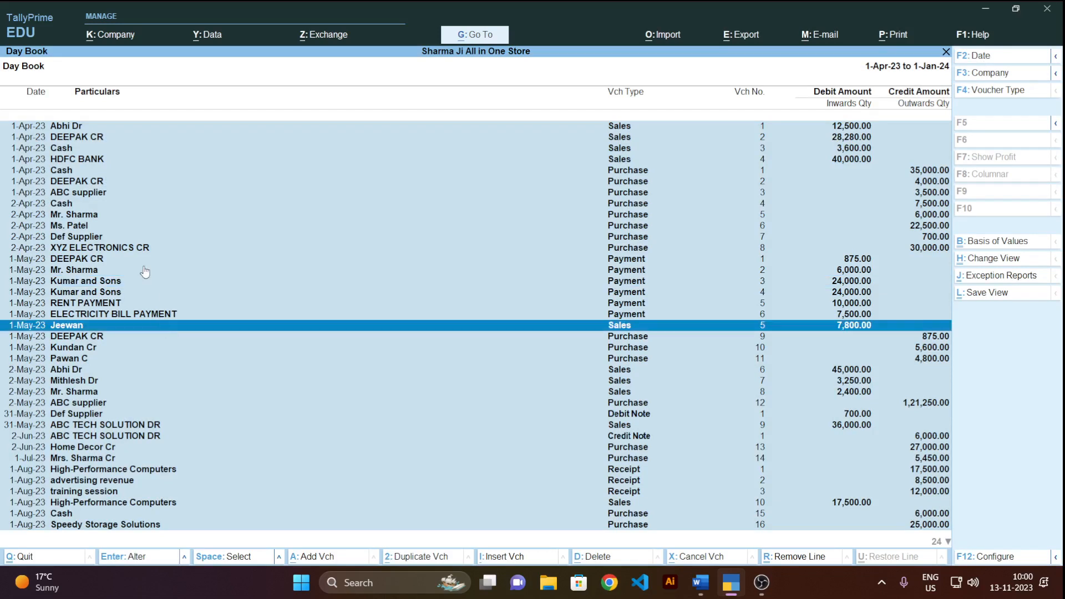
pyautogui.click(145, 271)
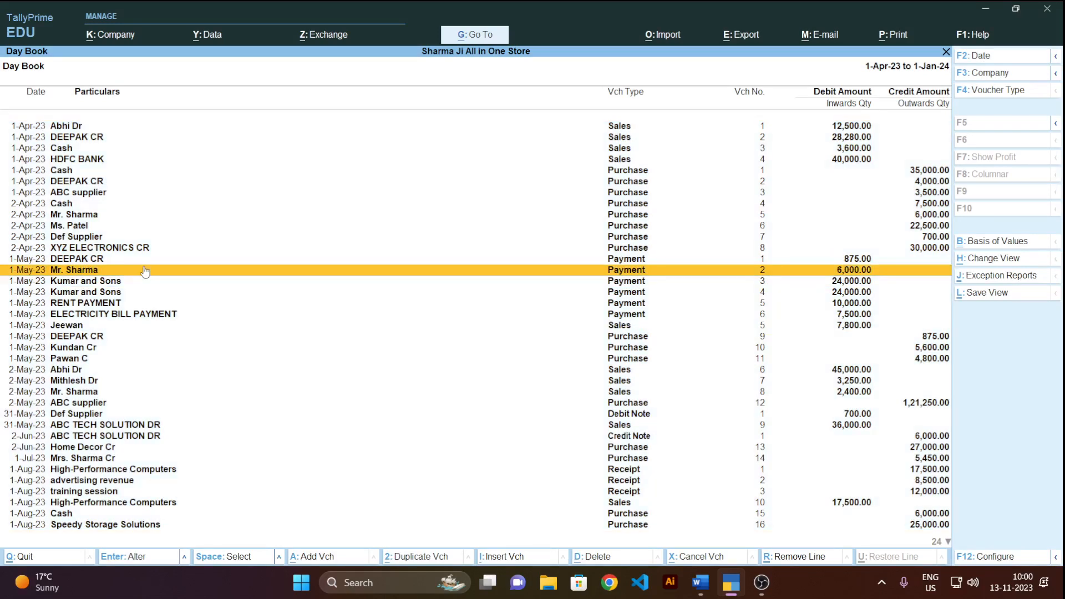
pyautogui.press('ctrl')
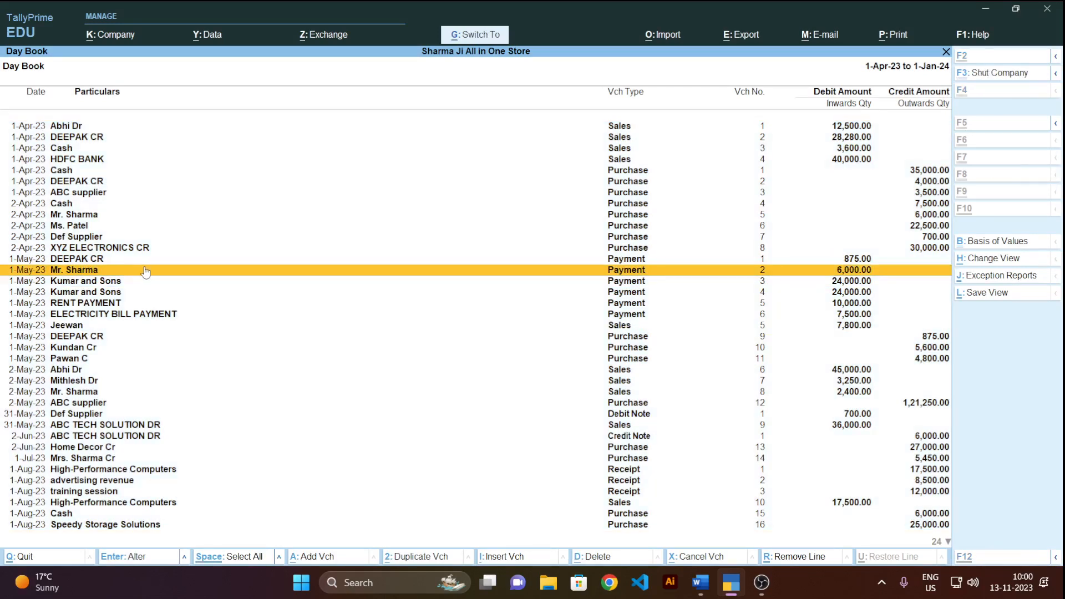
pyautogui.hotkey('ctrl', 'space')
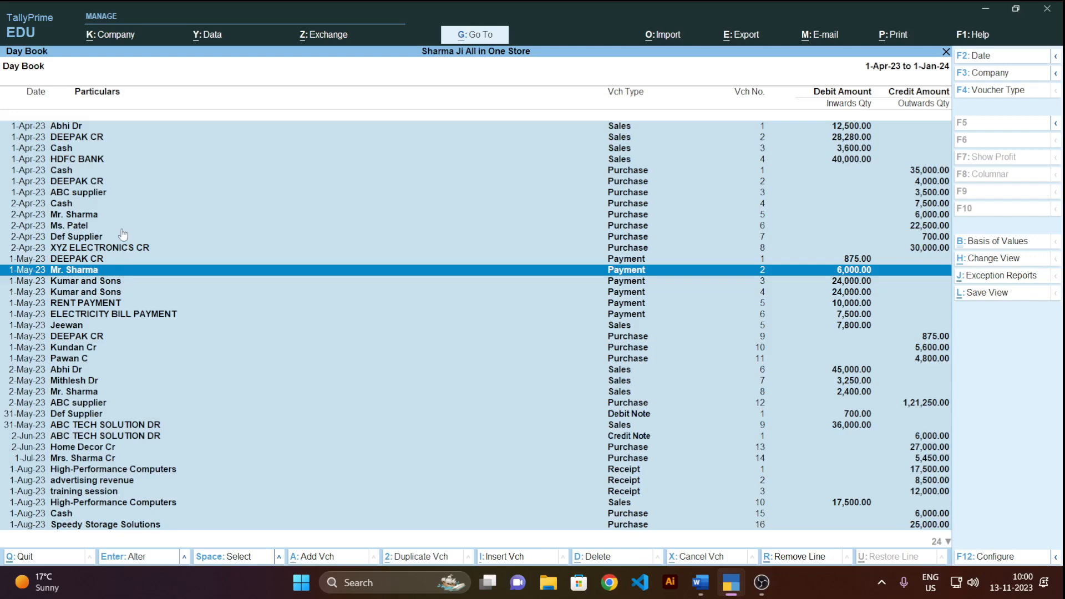
pyautogui.hotkey('ctrl', 'space')
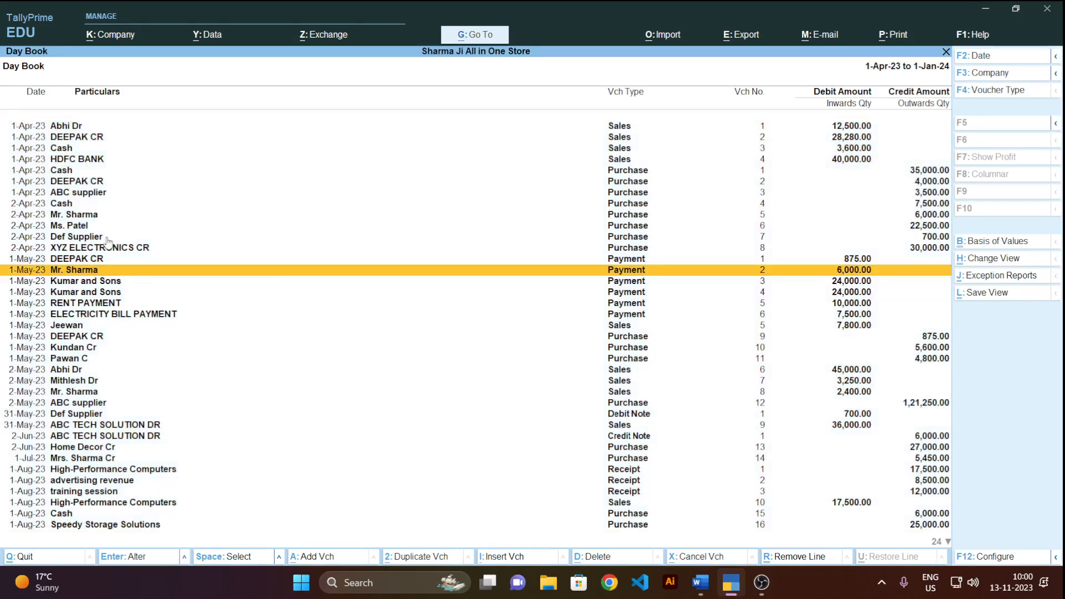
# - Switch to the Word class notes and highlight both lines of point 6 in green
pyautogui.press('alt')
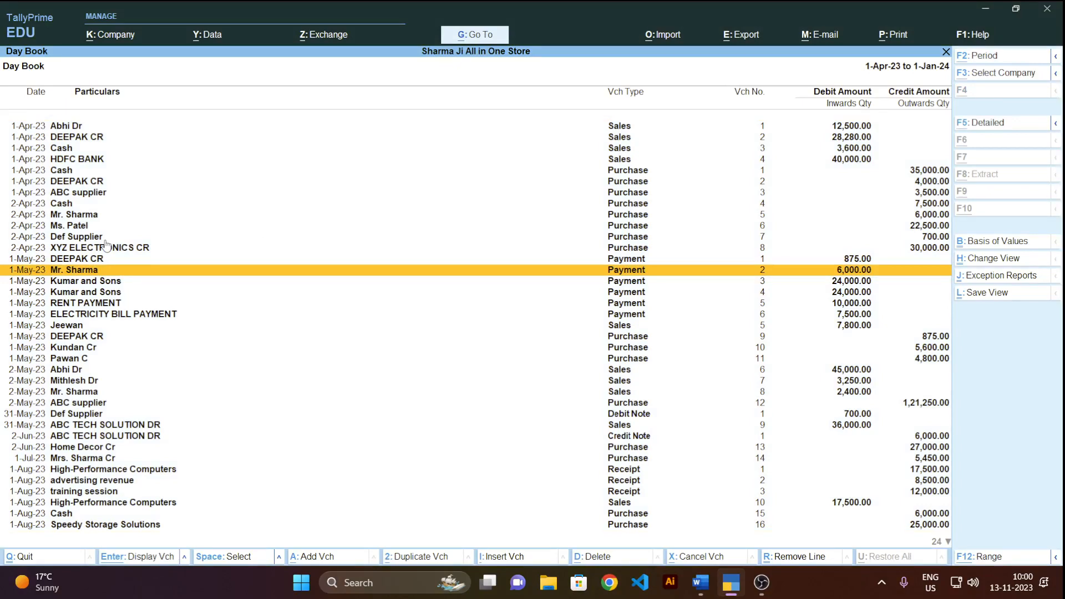
pyautogui.hotkey('alt', 'Tab')
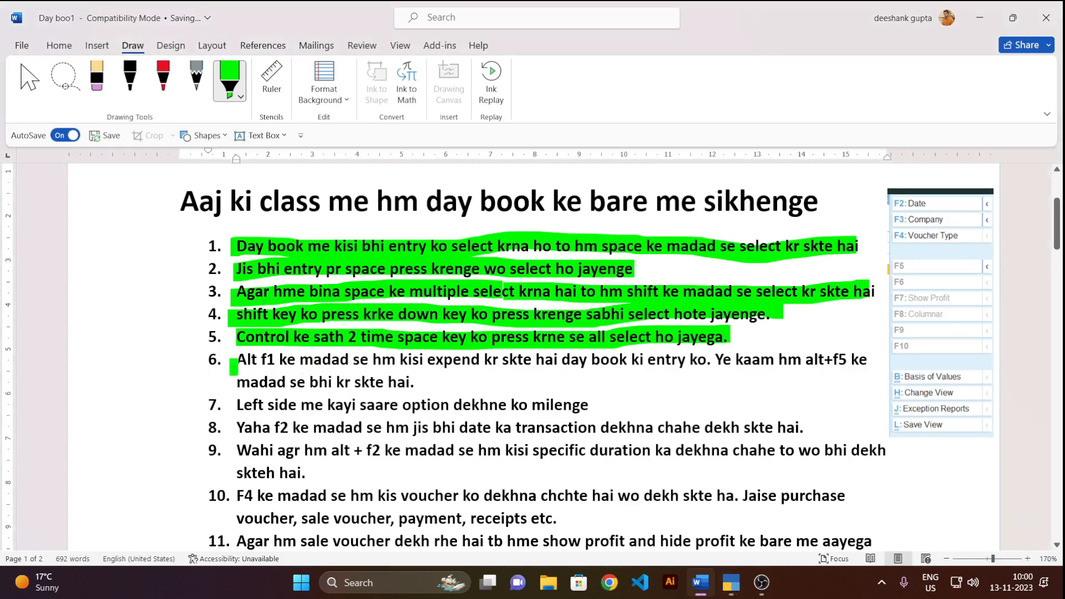
pyautogui.moveTo(240, 360)
pyautogui.mouseDown()
pyautogui.moveTo(703, 364)
pyautogui.moveTo(894, 346)
pyautogui.mouseUp()
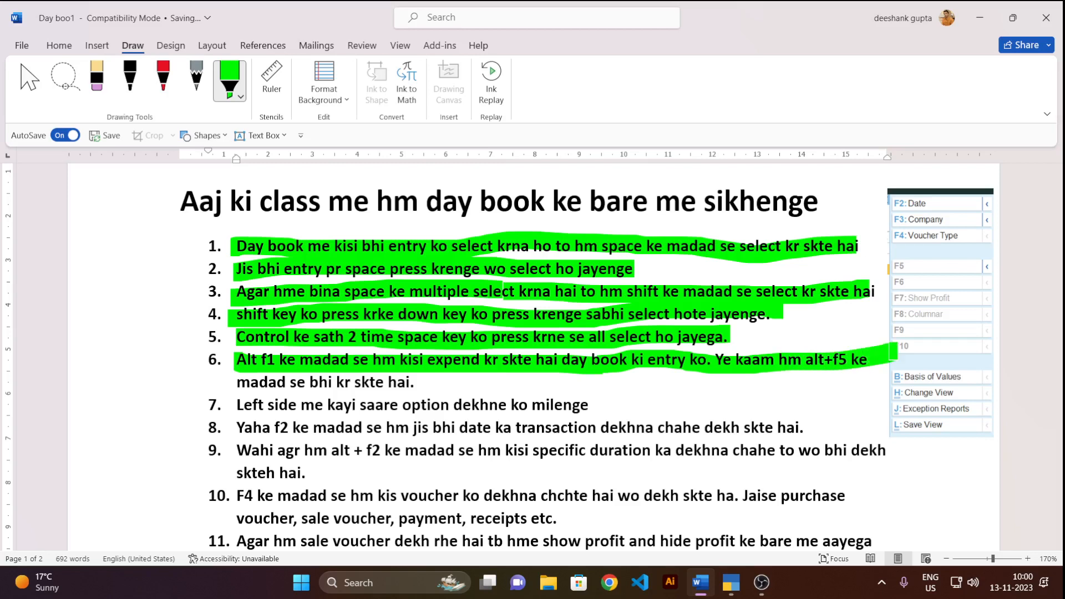
pyautogui.moveTo(239, 383); pyautogui.dragTo(418, 382)
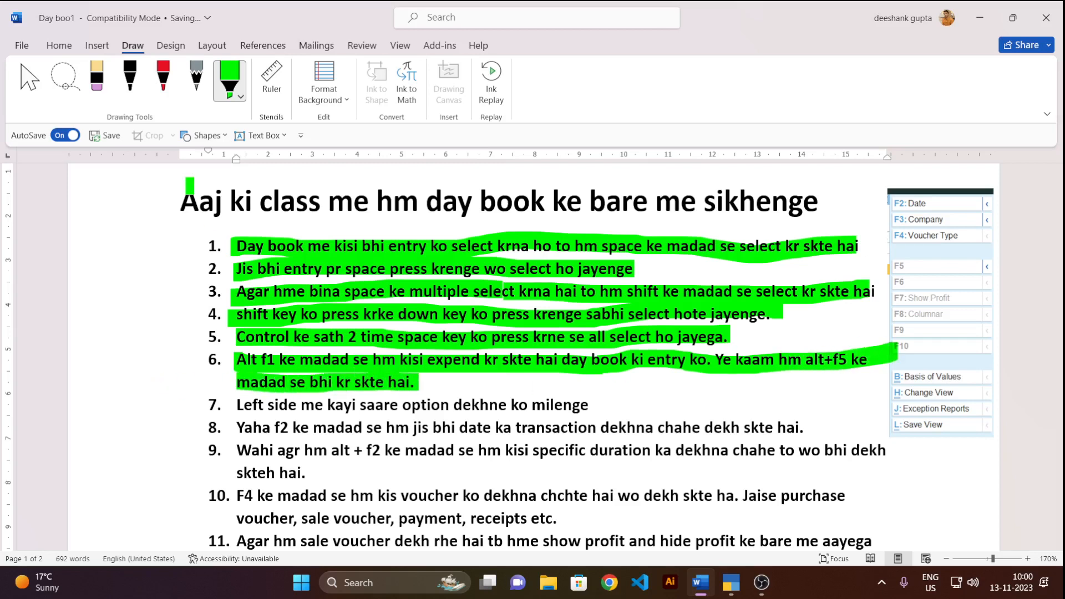
# - Return to TallyPrime and move to the first Day Book entry, sales voucher 1 dated 1-Apr-23
pyautogui.hotkey('alt', 'Tab')
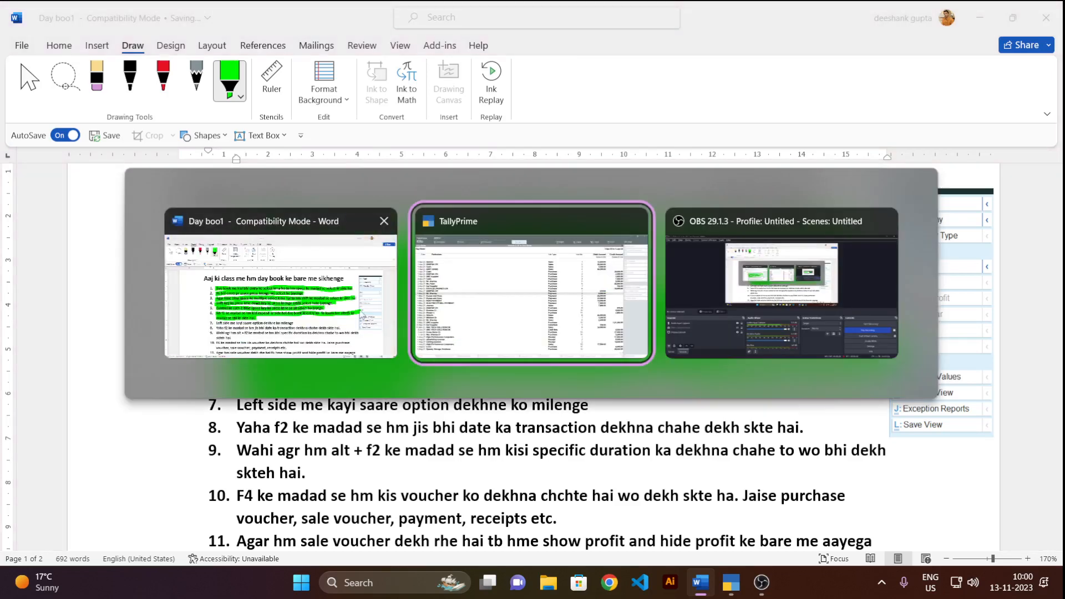
pyautogui.press('Up')
pyautogui.press('Up')
pyautogui.press('Up')
pyautogui.press('Up')
pyautogui.press('Up')
pyautogui.press('Up')
pyautogui.press('Up')
pyautogui.press('Up')
pyautogui.press('Up')
pyautogui.press('Up')
pyautogui.press('Up')
pyautogui.press('Up')
pyautogui.press('Up')
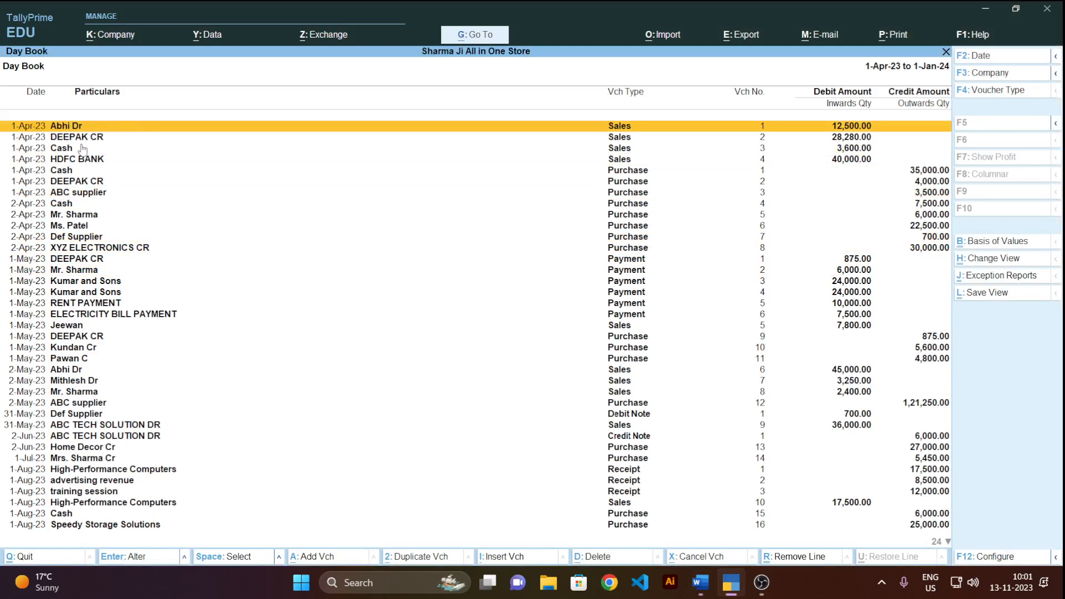
pyautogui.press('Down')
pyautogui.press('Down')
pyautogui.press('Down')
pyautogui.press('Up')
pyautogui.press('Up')
pyautogui.press('Up')
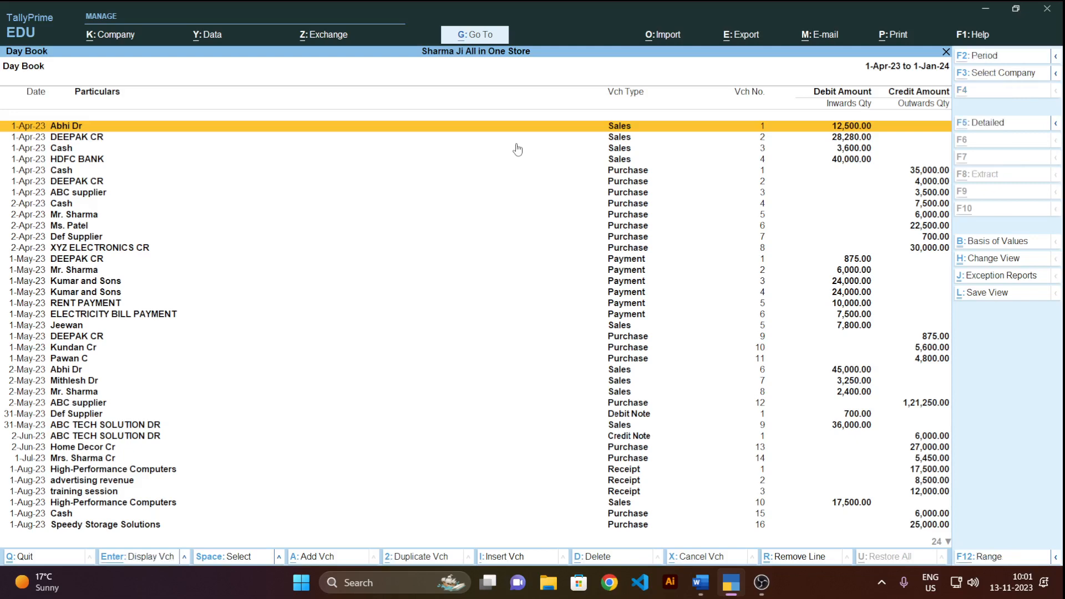
# - Toggle the Day Book between the detailed and condensed formats, leaving it in the detailed format
pyautogui.hotkey('alt', 'F5')
pyautogui.hotkey('alt', 'F5')
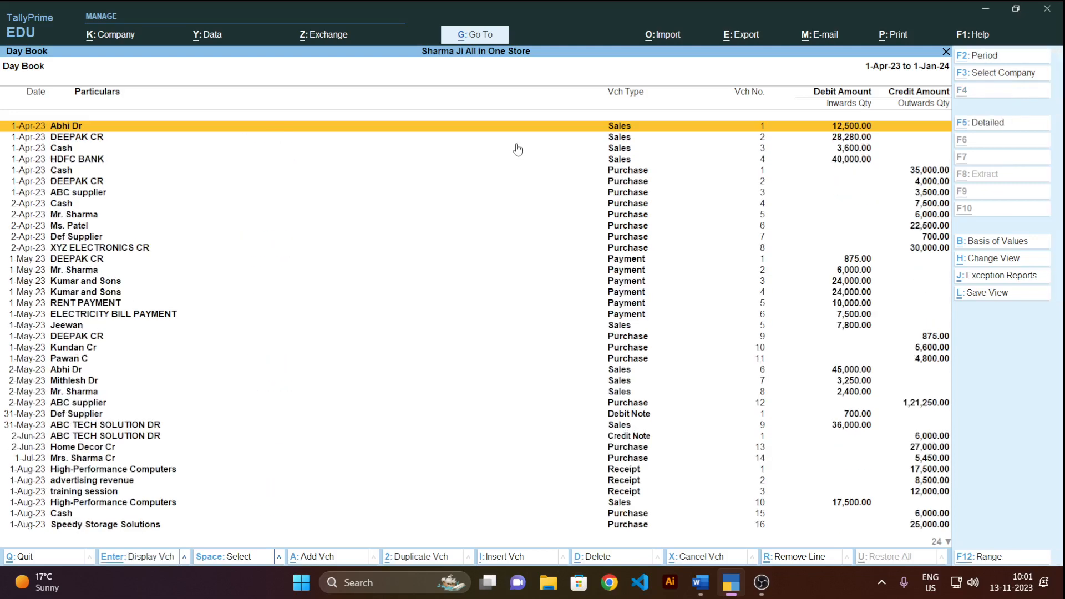
pyautogui.press('alt')
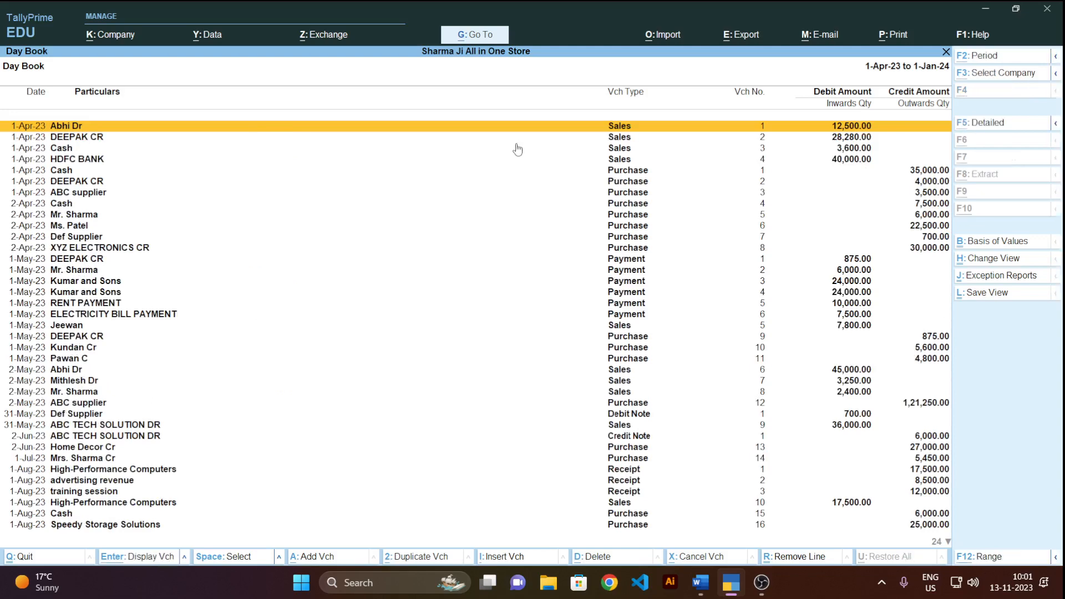
pyautogui.hotkey('alt', 'F5')
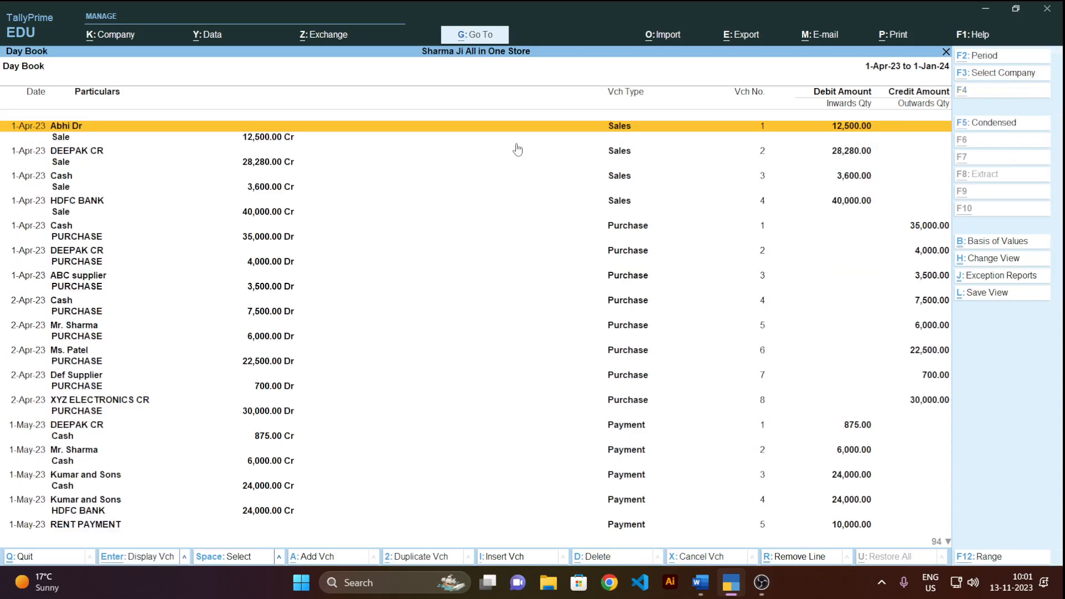
pyautogui.hotkey('alt', 'F5')
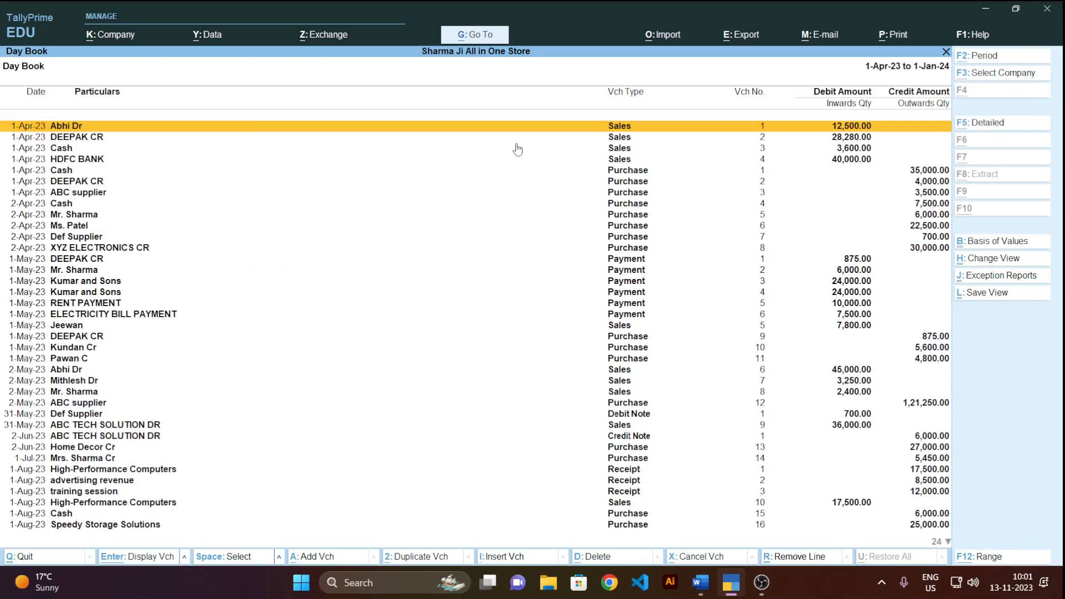
pyautogui.hotkey('alt', 'F5')
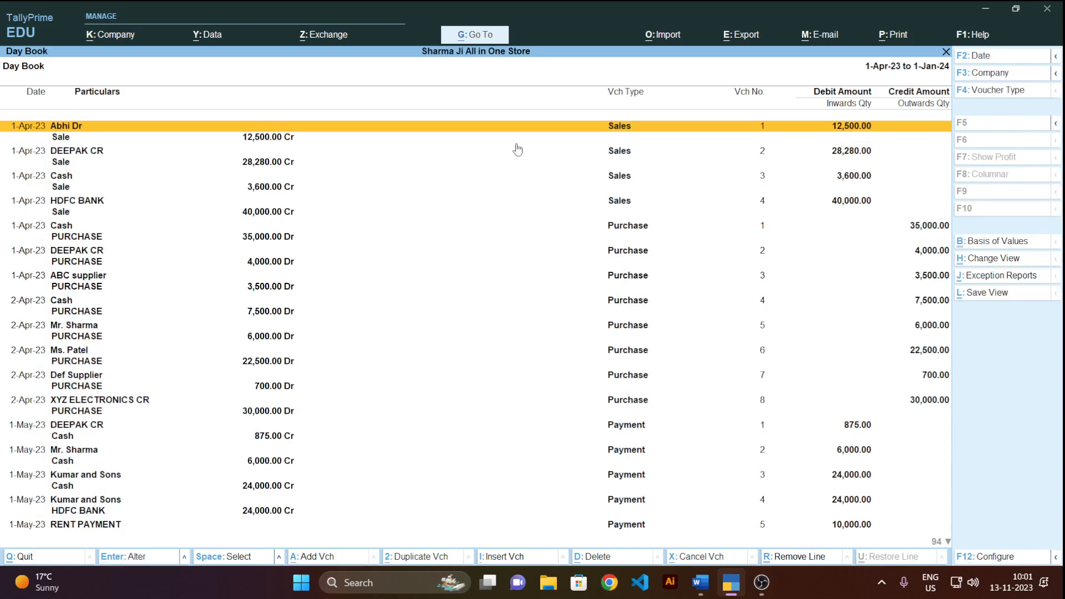
# - Examine the ledger lines shown under sales vouchers 1 to 4 dated 1-Apr-23
pyautogui.press('Down')
pyautogui.press('Up')
pyautogui.press('Down')
pyautogui.press('Up')
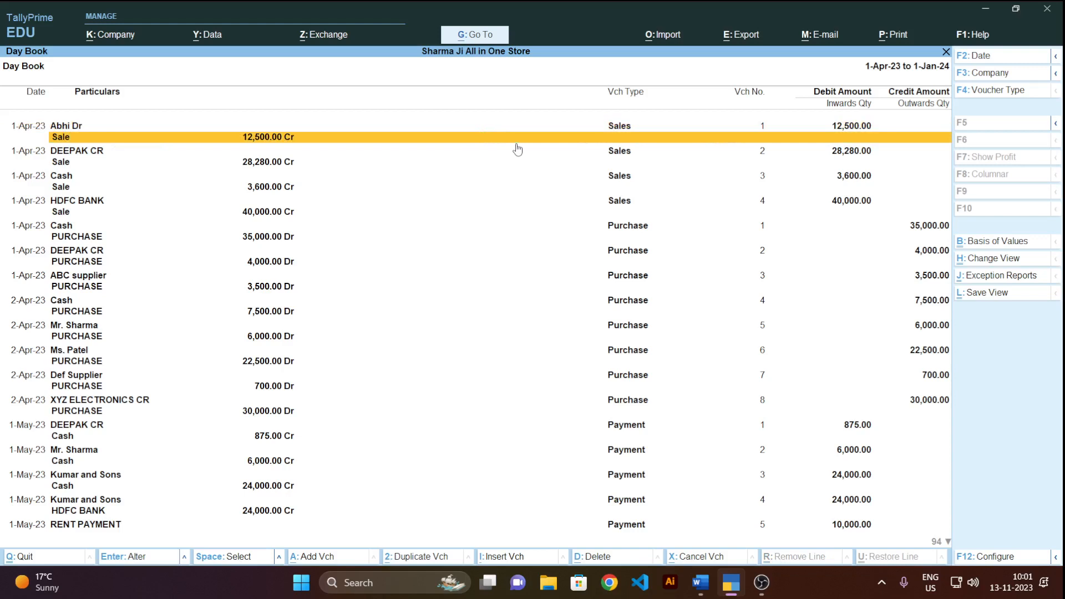
pyautogui.press('Up')
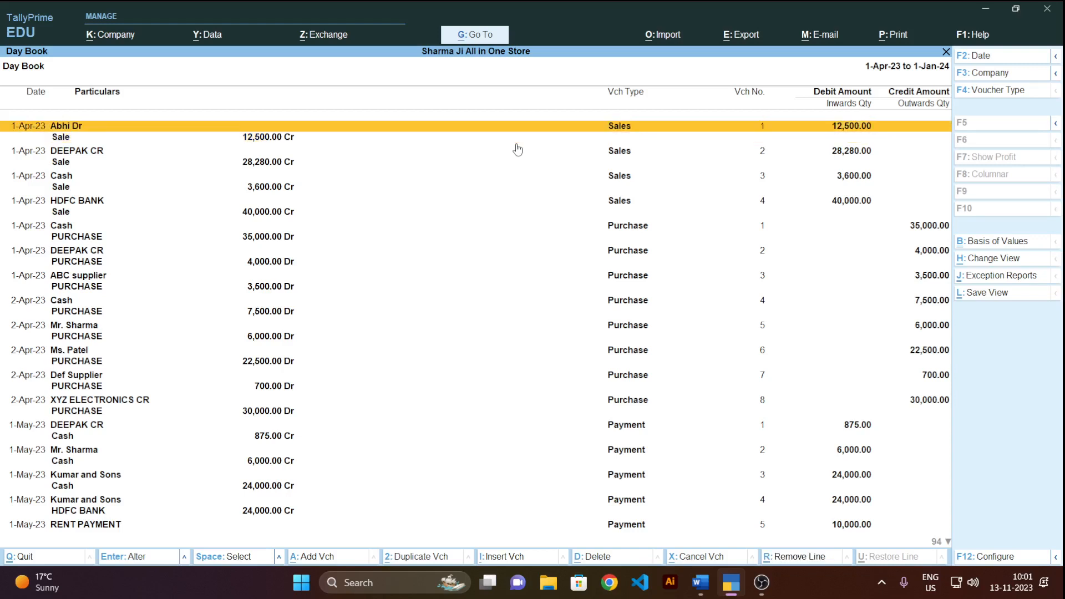
pyautogui.press('Down')
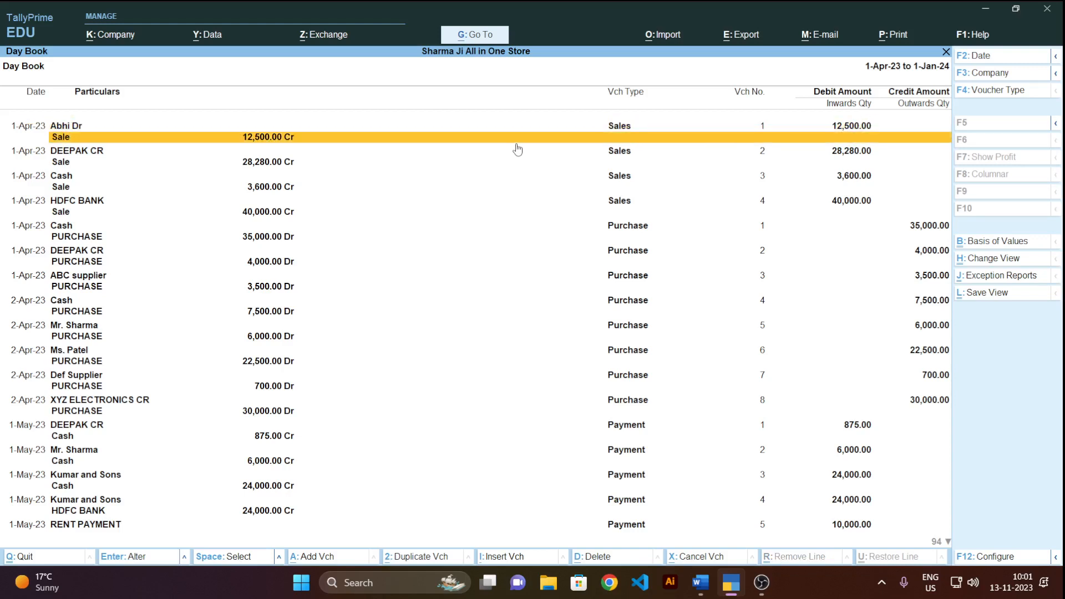
pyautogui.press('Down')
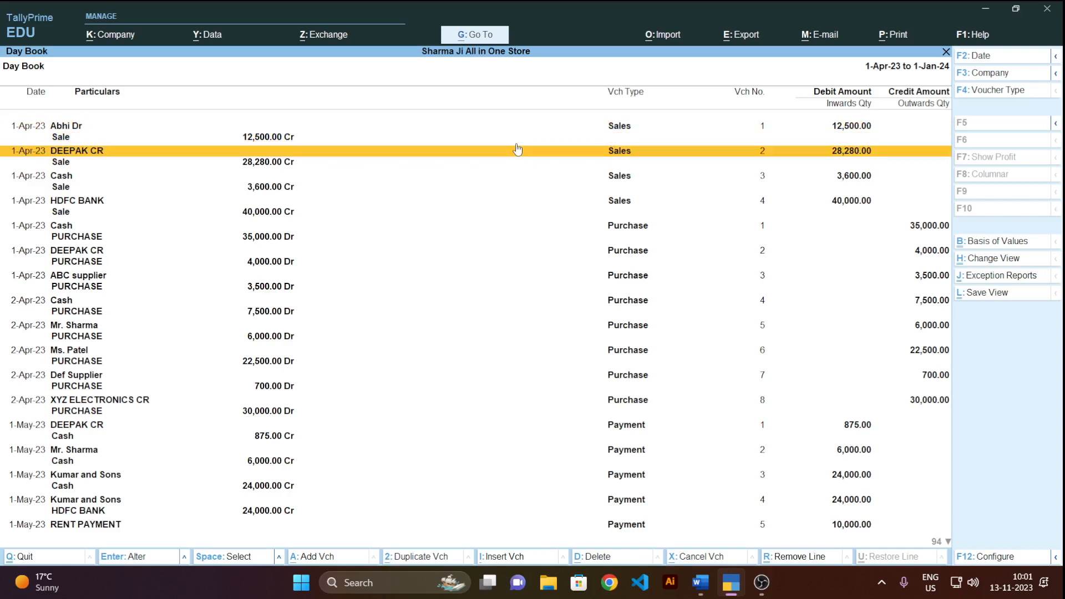
pyautogui.press('Down')
pyautogui.press('Down')
pyautogui.press('Down')
pyautogui.press('Down')
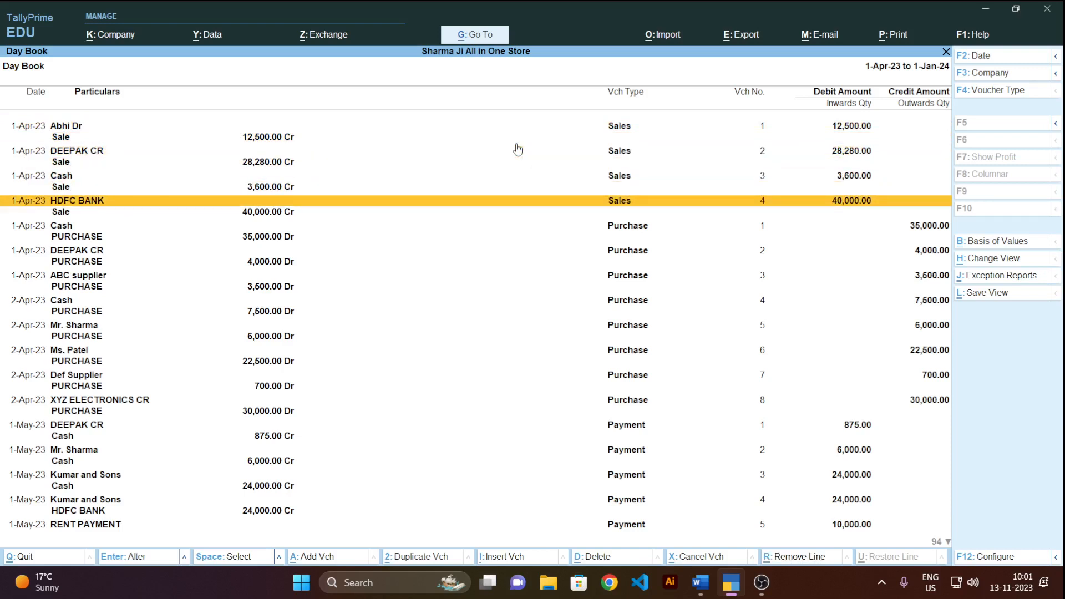
pyautogui.press('Down')
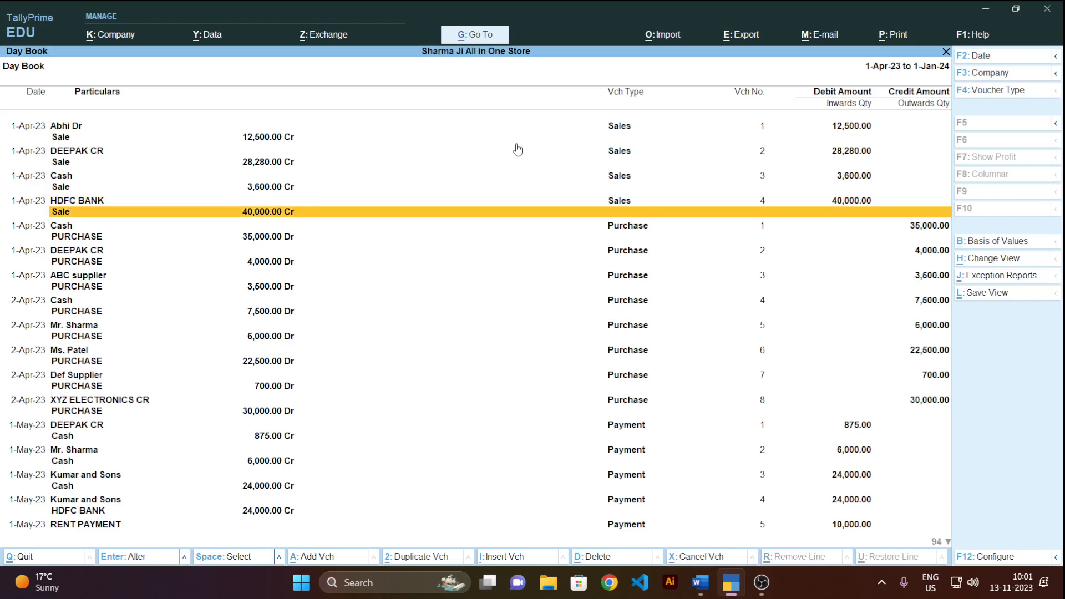
pyautogui.press('Up')
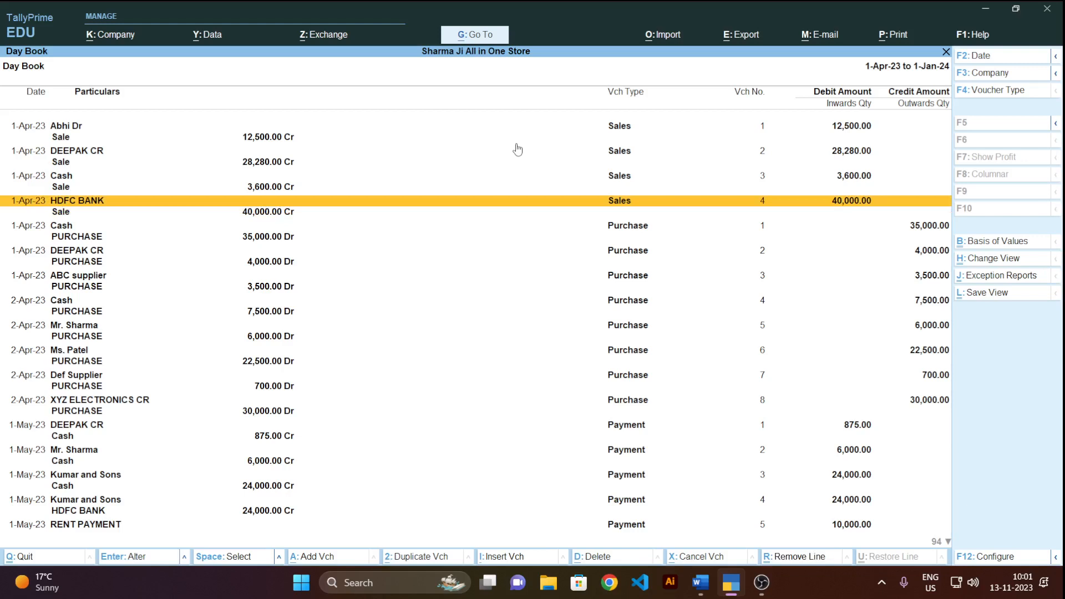
# - Examine the ledger lines under purchase vouchers 1 to 6 dated 1-Apr-23 and 2-Apr-23
pyautogui.press('Down')
pyautogui.press('Down')
pyautogui.press('Down')
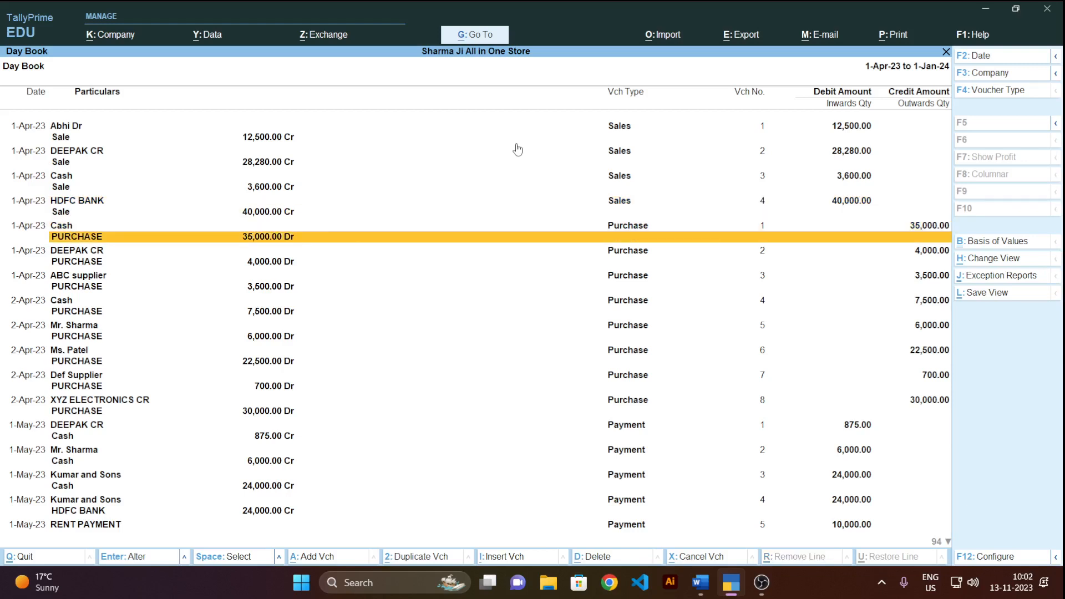
pyautogui.press('Down')
pyautogui.press('Down')
pyautogui.press('Down')
pyautogui.press('Down')
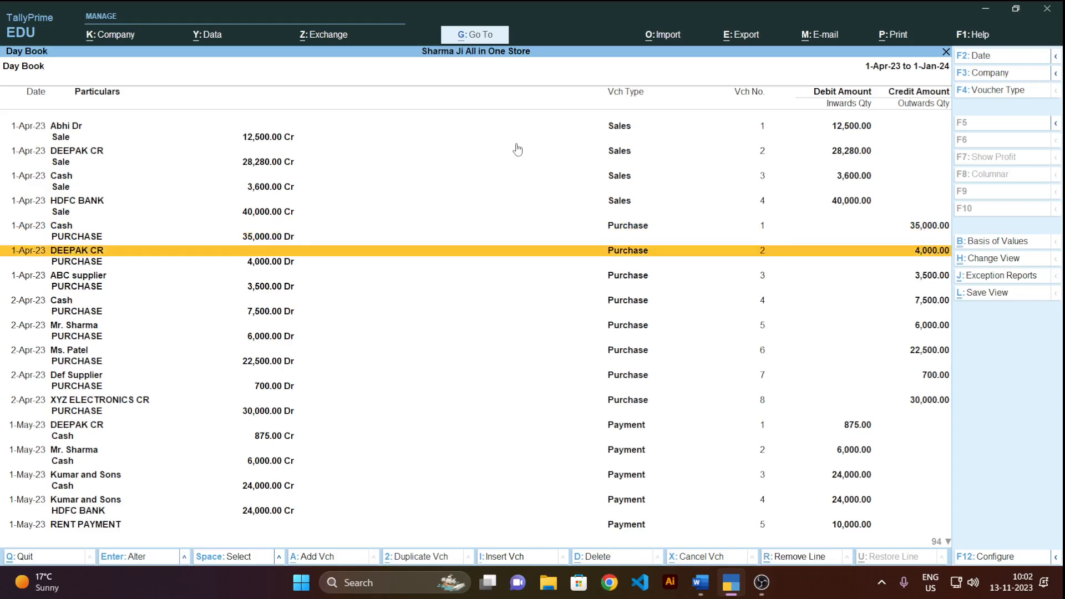
pyautogui.press('Down')
pyautogui.press('Down')
pyautogui.press('Down')
pyautogui.press('Down')
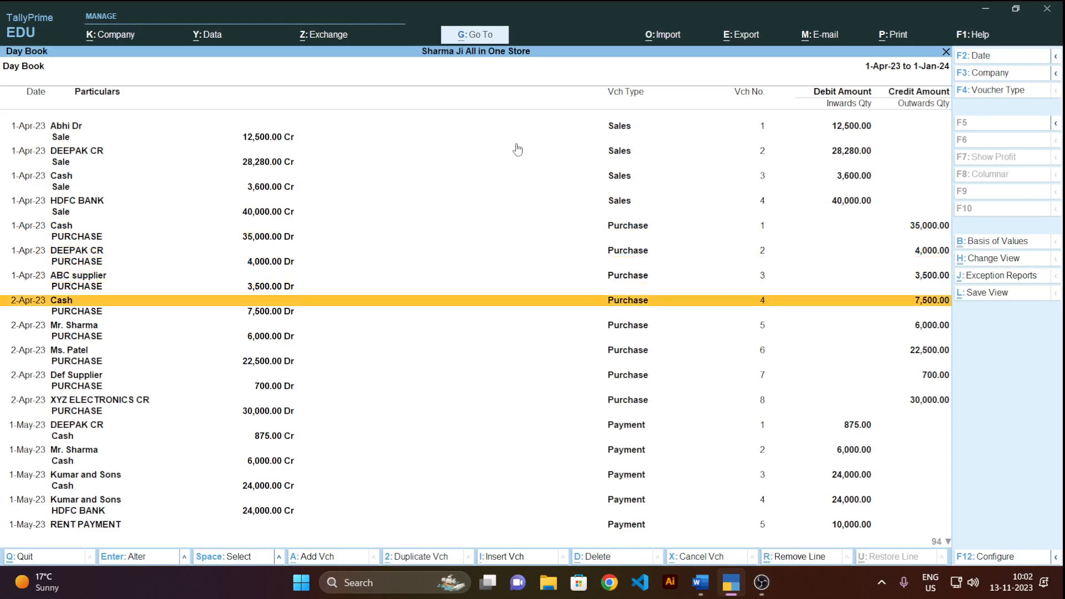
pyautogui.press('Down')
pyautogui.press('Down')
pyautogui.press('Down')
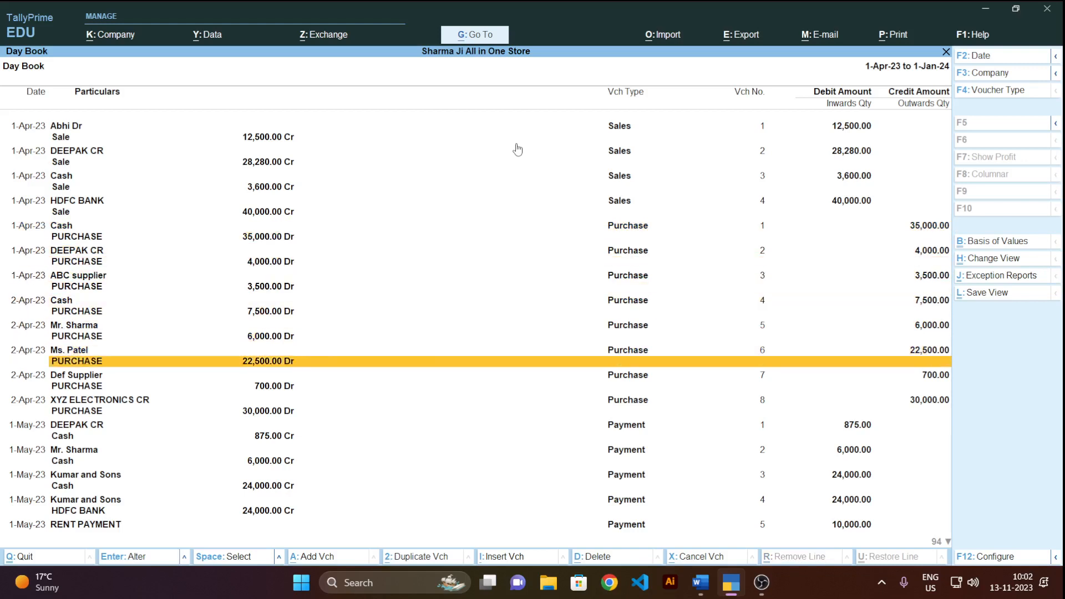
# - Examine the ledger lines under purchase vouchers 7 and 8 dated 2-Apr-23, and return to the first Day Book entry
pyautogui.press('Down')
pyautogui.press('Down')
pyautogui.press('Down')
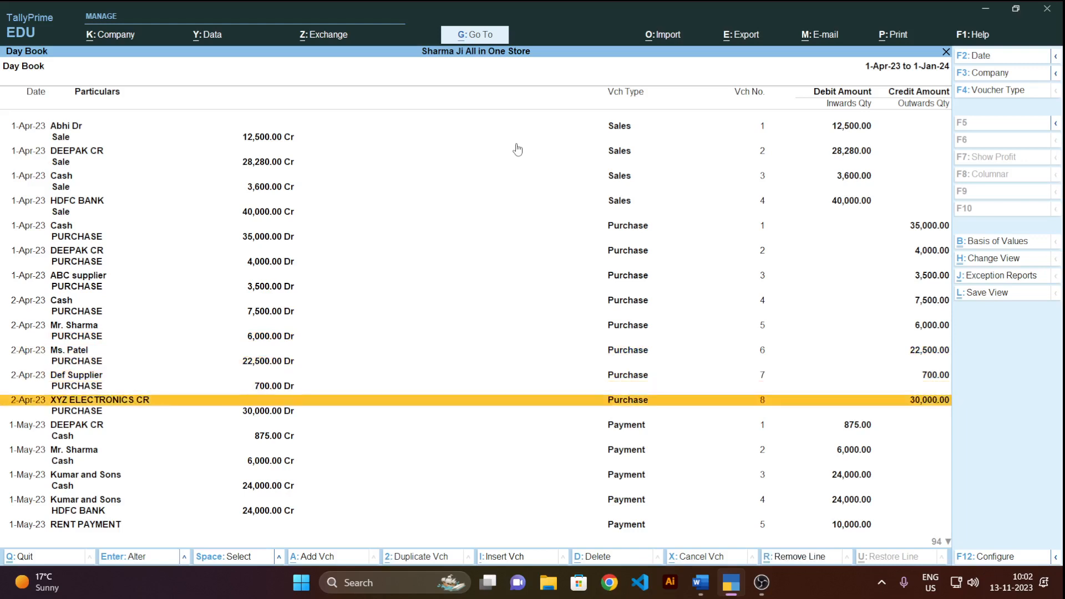
pyautogui.press('Up')
pyautogui.press('Up')
pyautogui.press('Up')
pyautogui.press('Up')
pyautogui.press('Up')
pyautogui.press('Up')
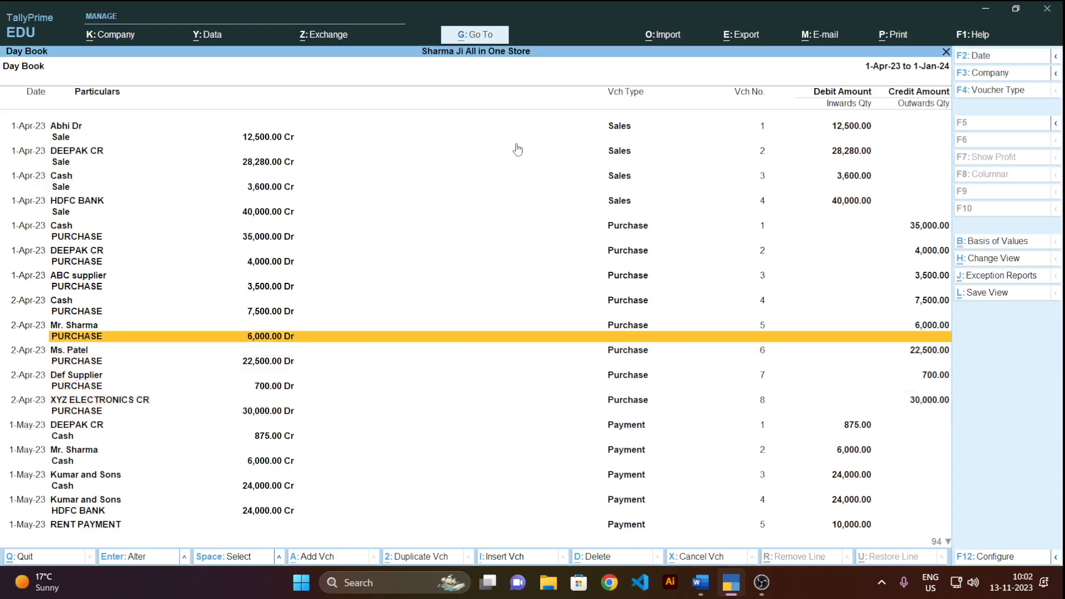
pyautogui.press('Up')
pyautogui.press('Up')
pyautogui.press('Up')
pyautogui.press('Up')
pyautogui.press('Up')
pyautogui.press('Up')
pyautogui.press('Up')
pyautogui.press('Up')
pyautogui.press('Up')
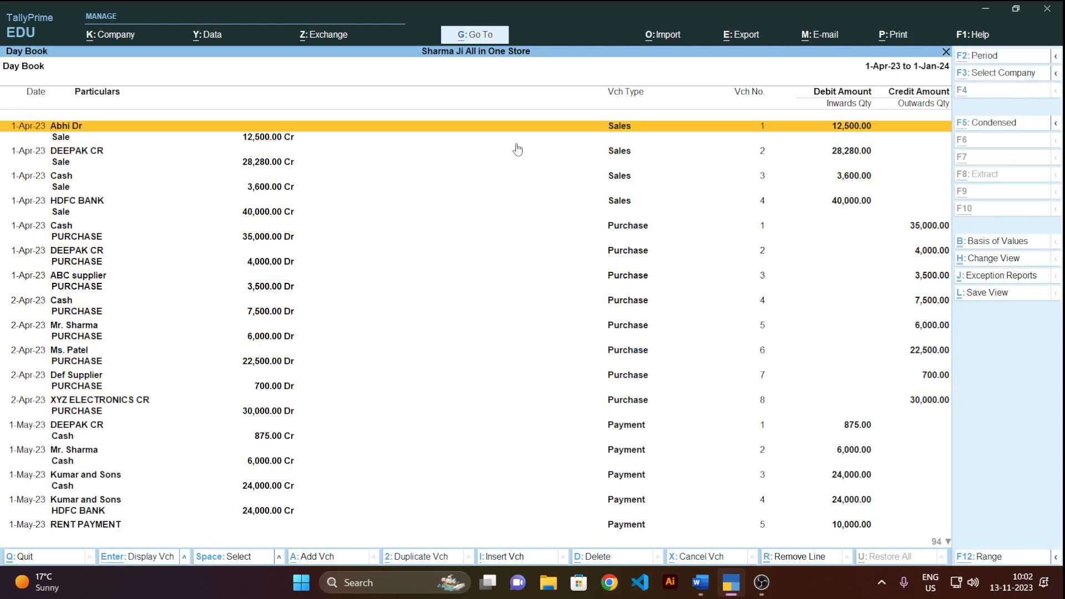
# - Switch to the Word notes and highlight points 7 and 8 in green
pyautogui.hotkey('alt', 'Tab')
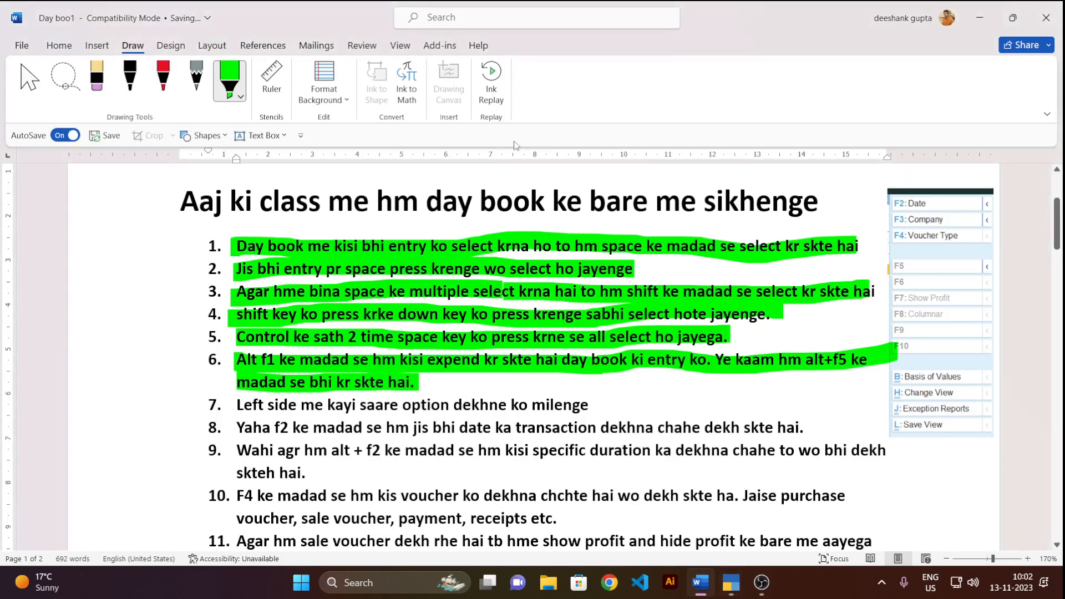
pyautogui.moveTo(230, 406); pyautogui.dragTo(598, 409)
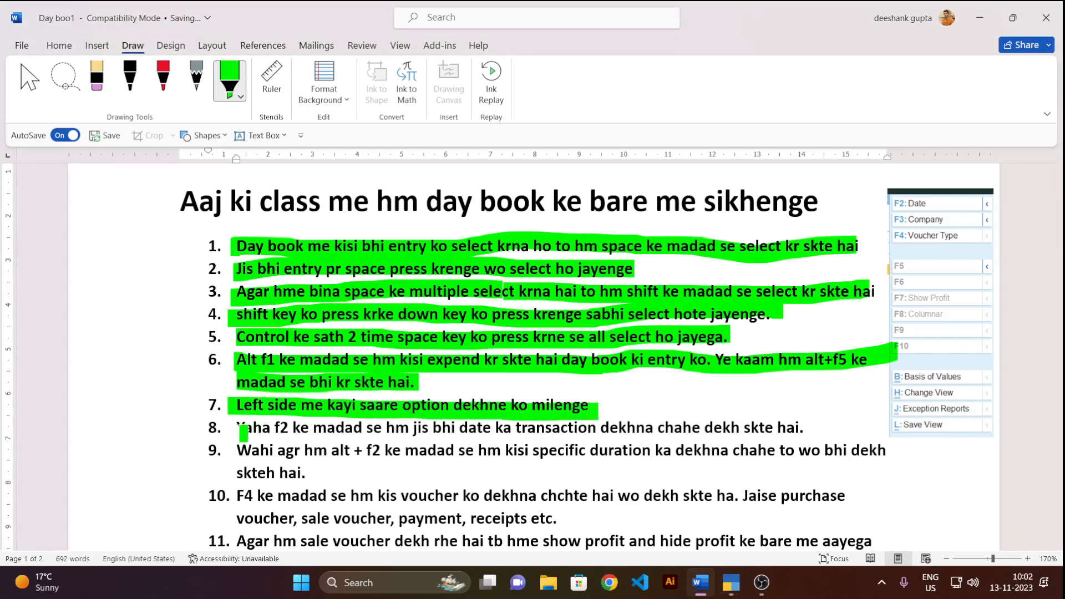
pyautogui.moveTo(233, 429); pyautogui.dragTo(809, 426)
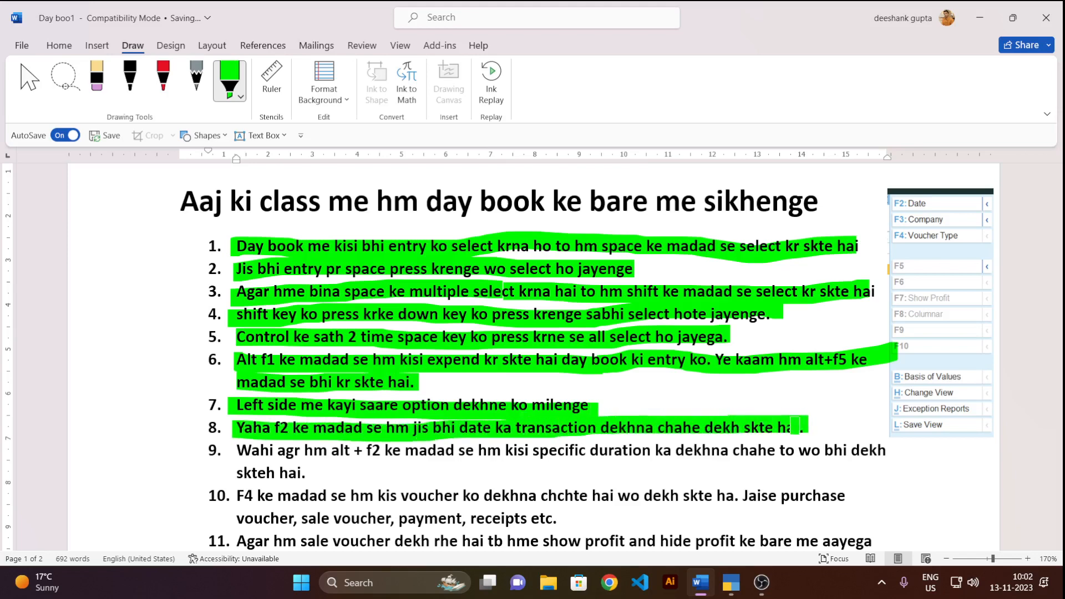
# - Check the Day Book options in TallyPrime and move their picture in the Word notes slightly closer to the numbered points
pyautogui.hotkey('alt', 'Tab')
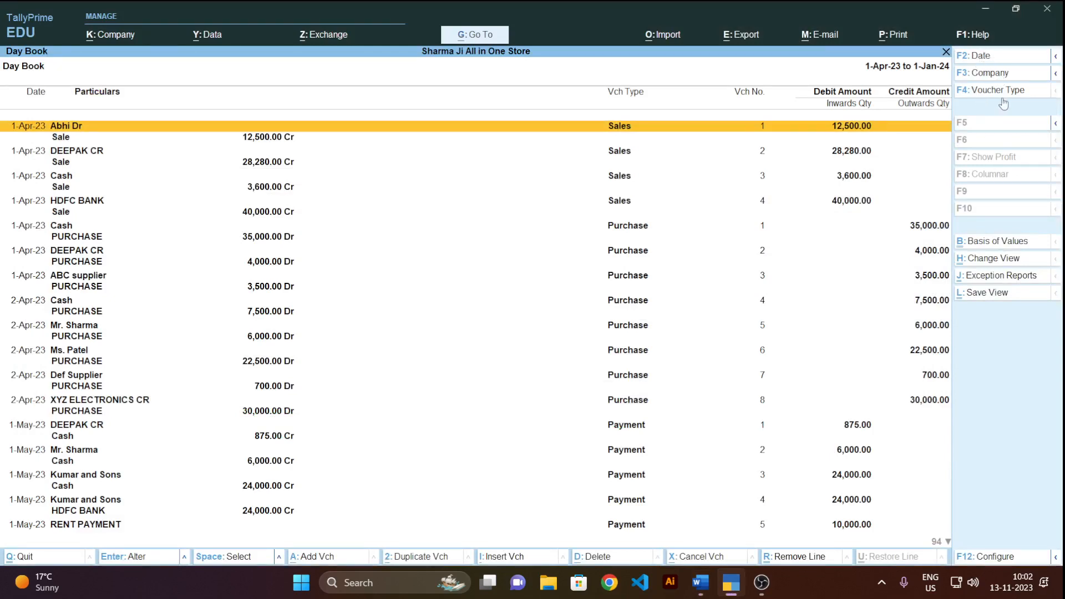
pyautogui.press('alt')
pyautogui.hotkey('alt', 'Tab')
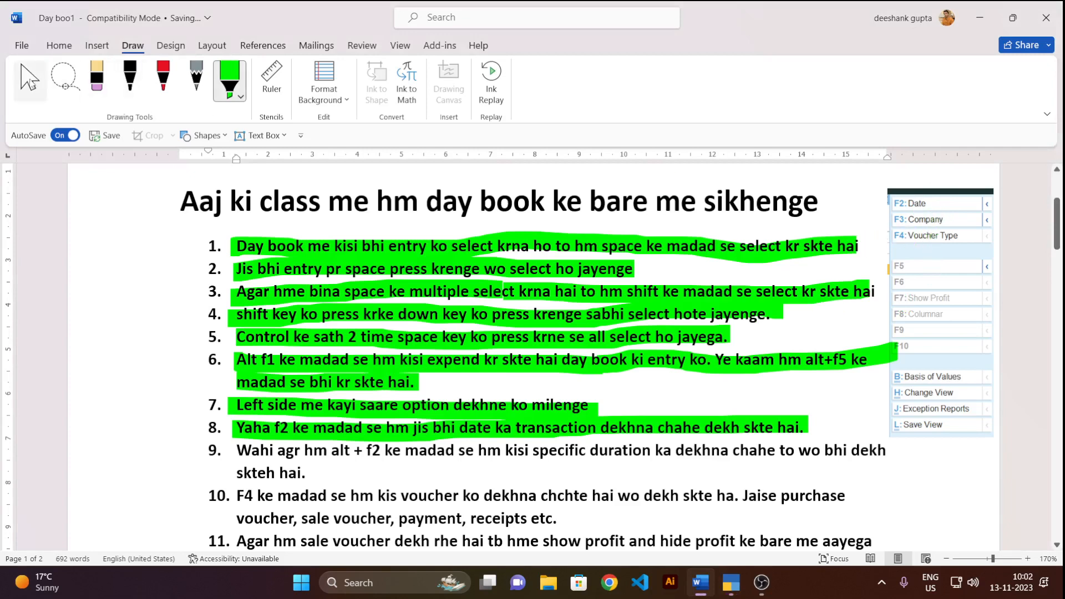
pyautogui.click(29, 77)
pyautogui.click(937, 248)
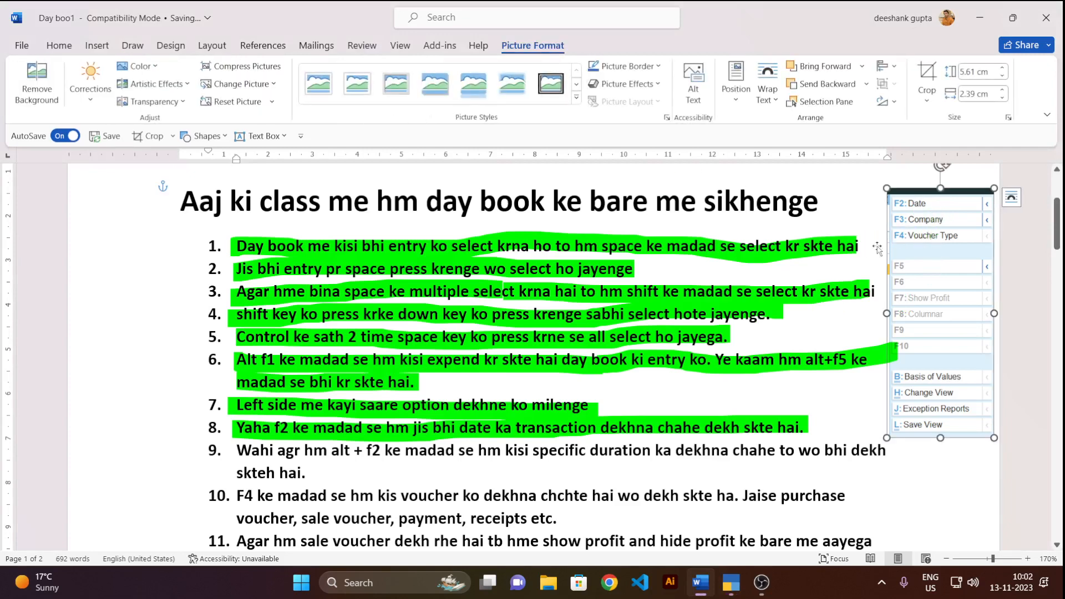
pyautogui.moveTo(937, 248); pyautogui.dragTo(919, 250)
pyautogui.moveTo(946, 206); pyautogui.dragTo(951, 201)
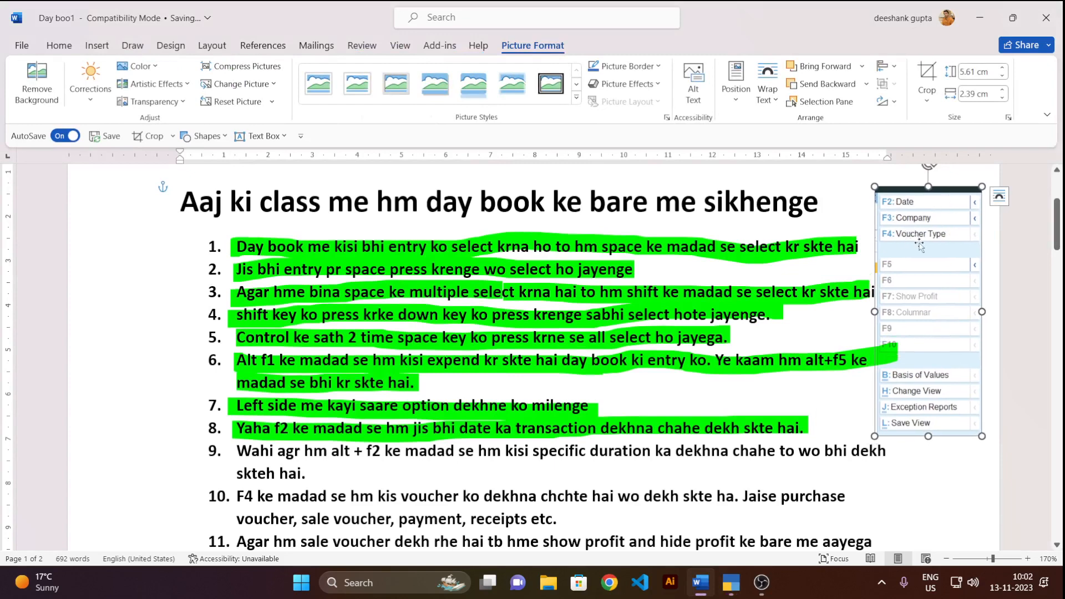
# - Switch to TallyPrime and change the Day Book date to 1 May to show that day's vouchers
pyautogui.hotkey('alt', 'Tab')
pyautogui.click(483, 289)
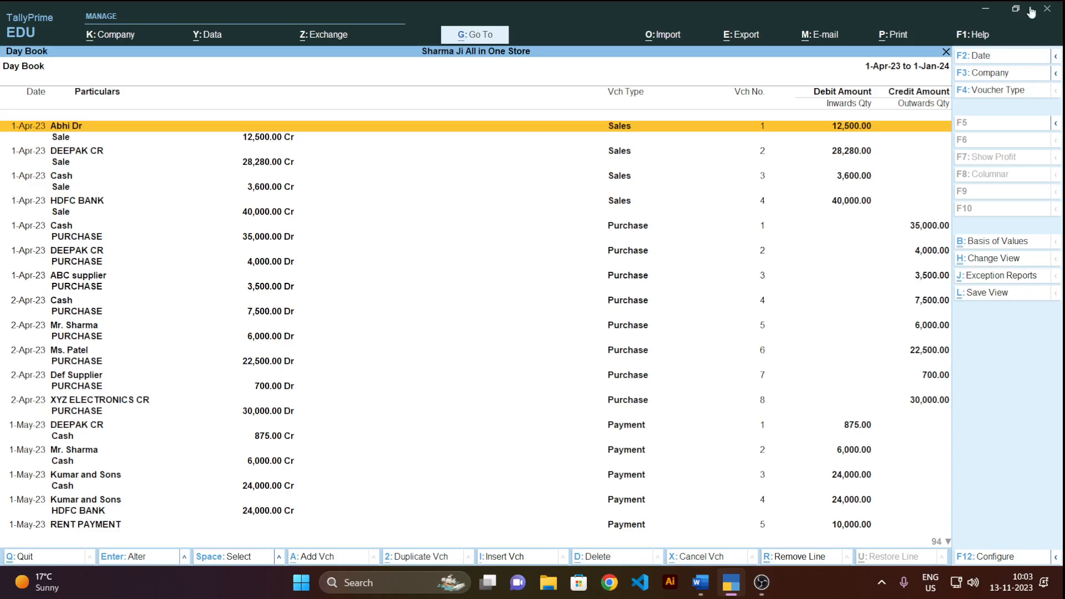
pyautogui.click(982, 56)
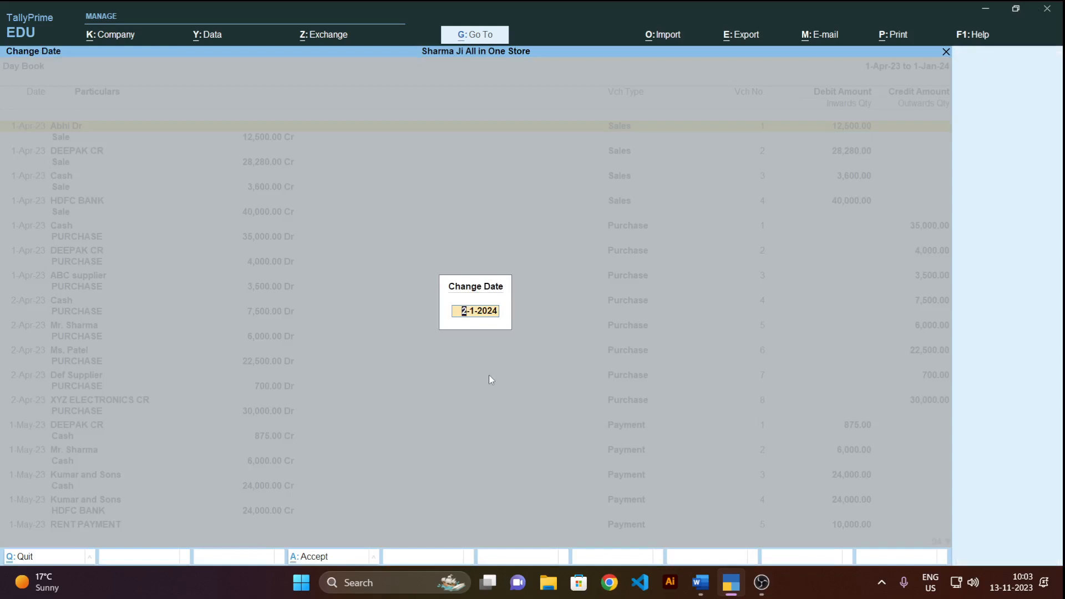
pyautogui.write('1 may')
pyautogui.press('Return')
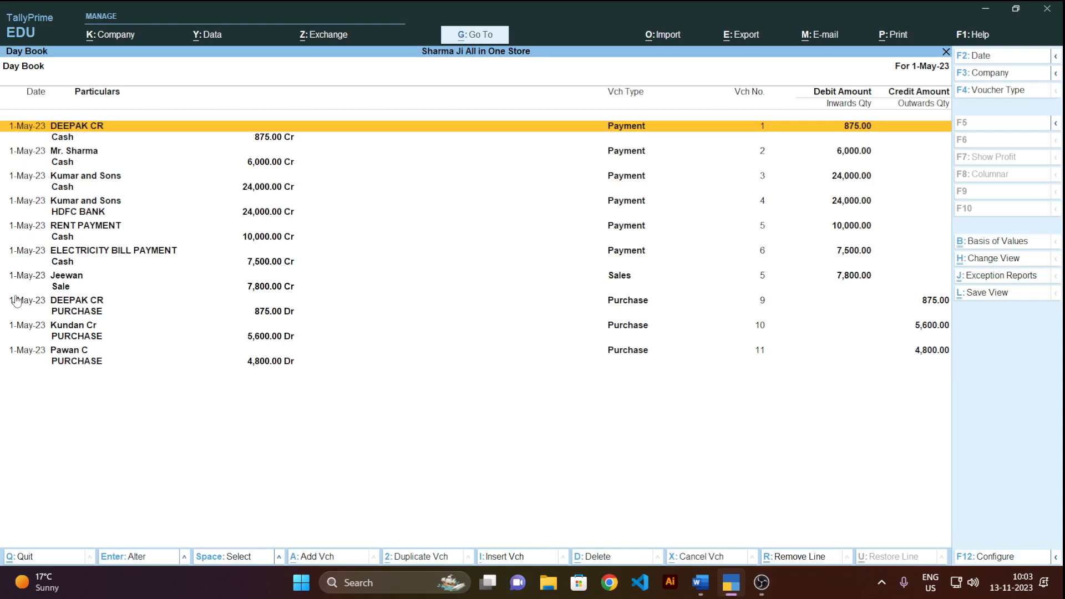
# - Change the Day Book date to 1 July to show that day's vouchers
pyautogui.press('F2')
pyautogui.write('1')
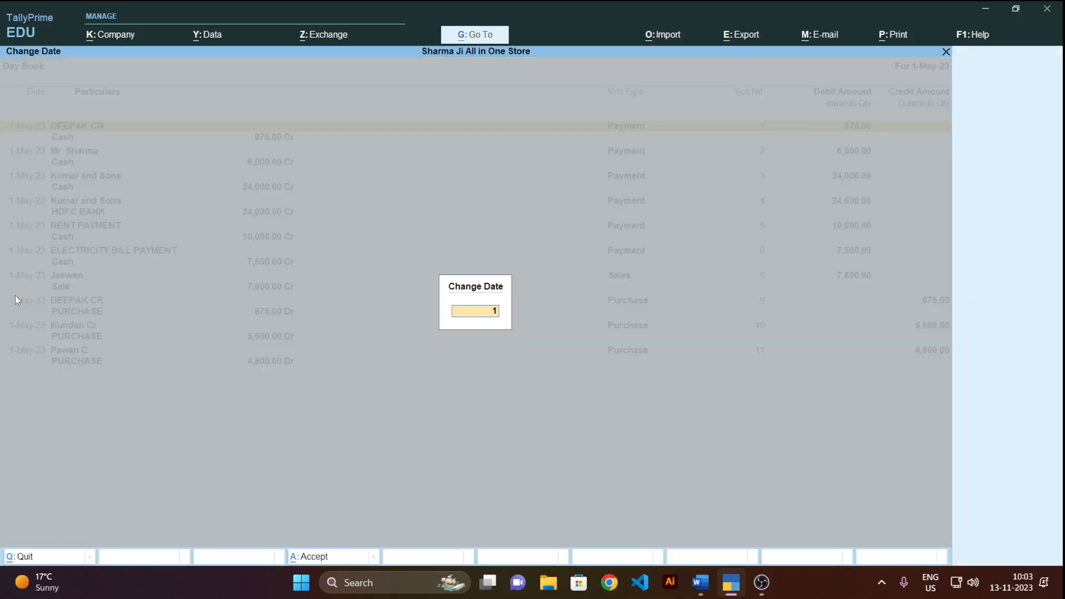
pyautogui.write(' july')
pyautogui.press('Return')
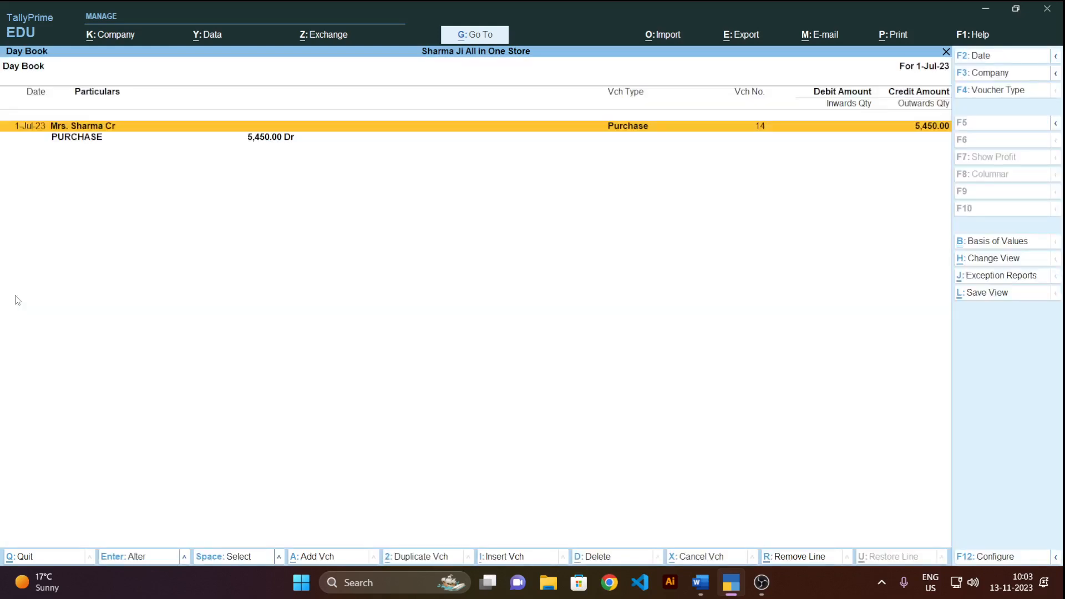
# - Change the Day Book date to 1 October to show that day's vouchers
pyautogui.press('F2')
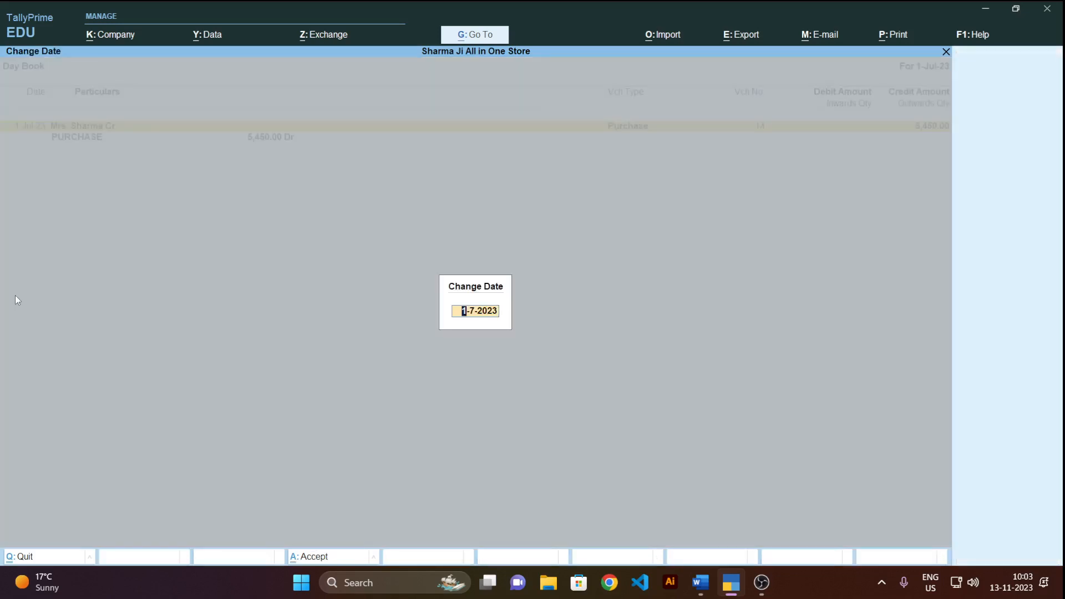
pyautogui.write('1 oc')
pyautogui.press('BackSpace')
pyautogui.press('BackSpace')
pyautogui.press('BackSpace')
pyautogui.write('oct')
pyautogui.press('Return')
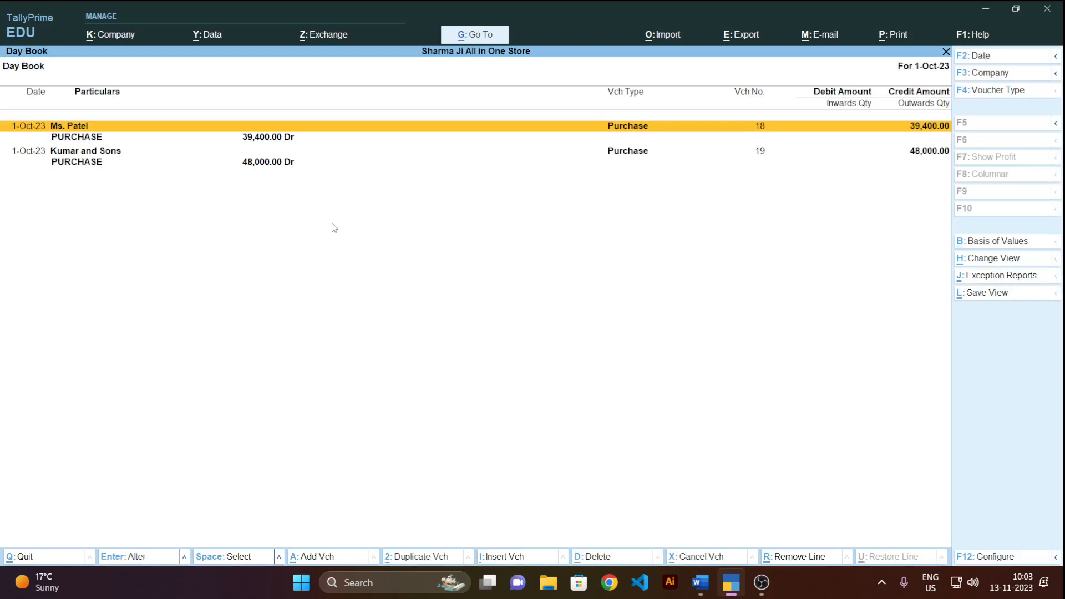
# - Reset the Day Book to the full period by leaving the From and To dates of Change Period blank
pyautogui.press('ctrl')
pyautogui.hotkey('alt', 'F2')
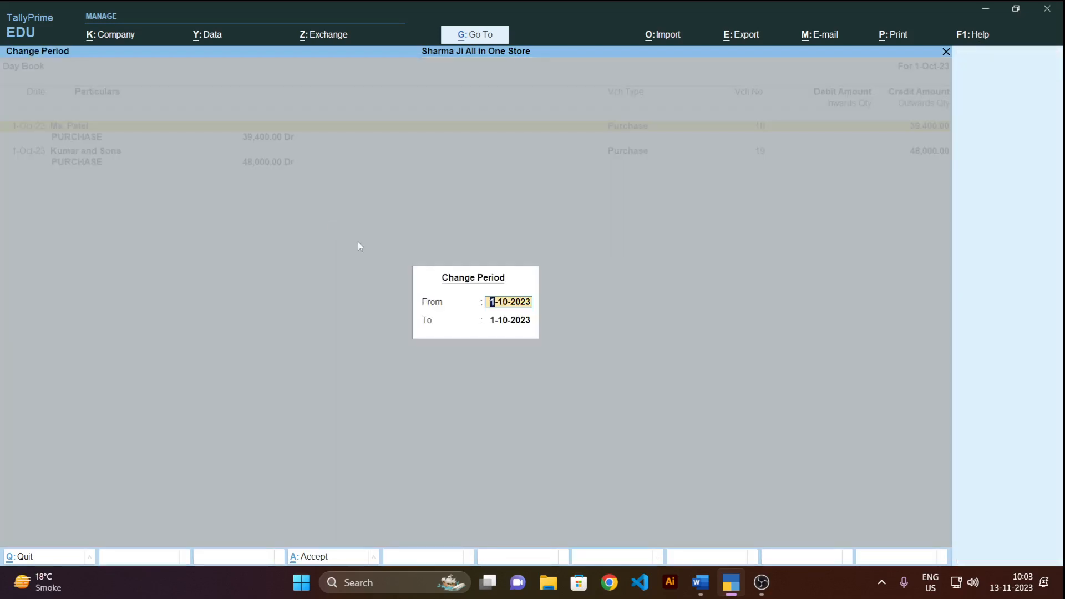
pyautogui.press('BackSpace')
pyautogui.press('Return')
pyautogui.press('BackSpace')
pyautogui.press('Return')
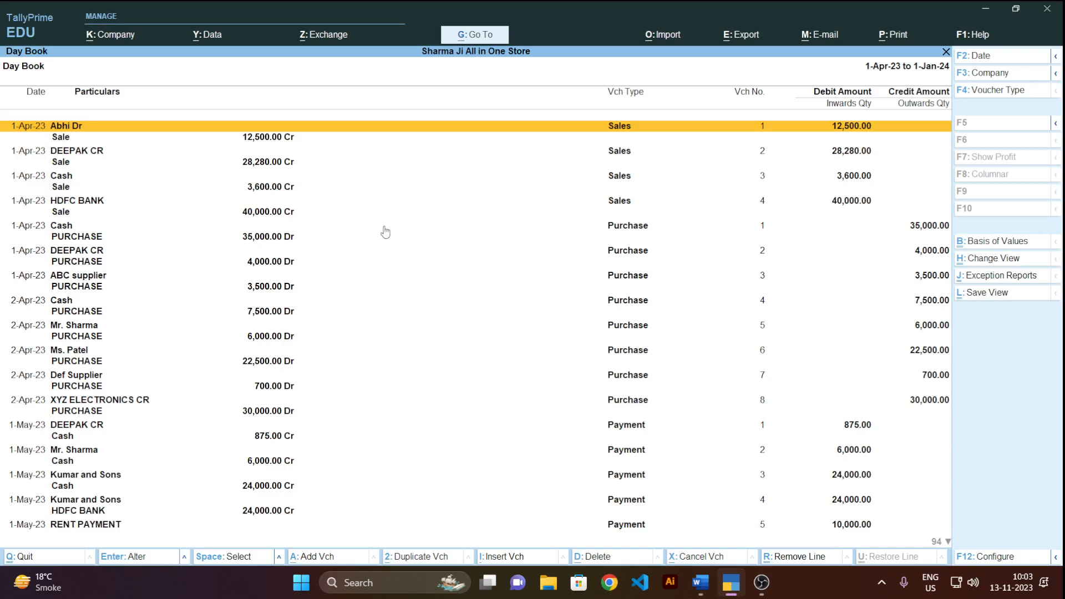
# - Set the Day Book period from 1 May to 1 August
pyautogui.click(978, 60)
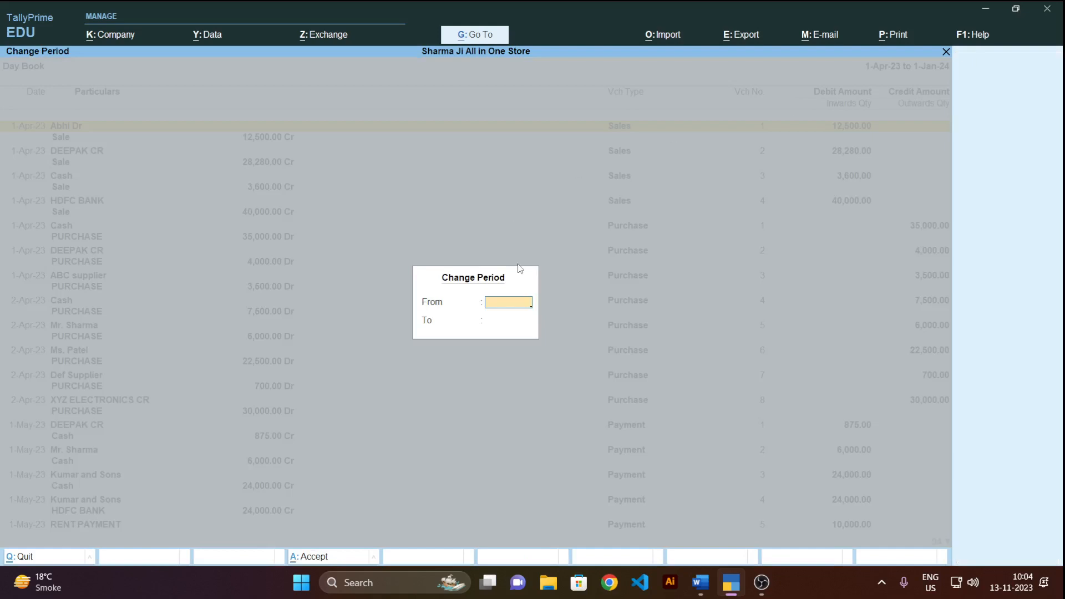
pyautogui.write('1 a')
pyautogui.press('BackSpace')
pyautogui.write('may')
pyautogui.press('Return')
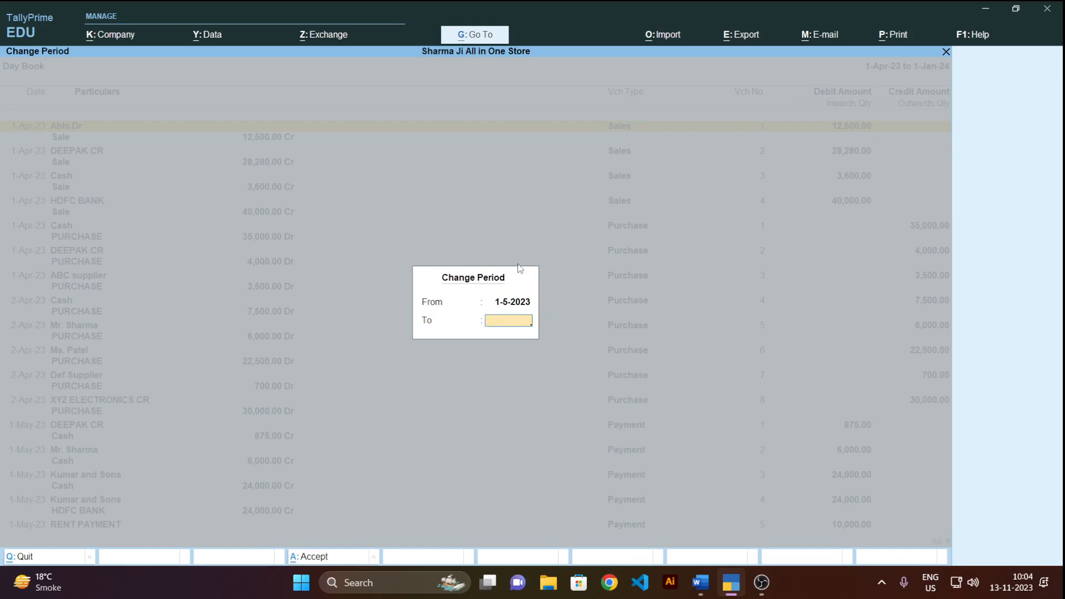
pyautogui.write('1 aug')
pyautogui.press('Return')
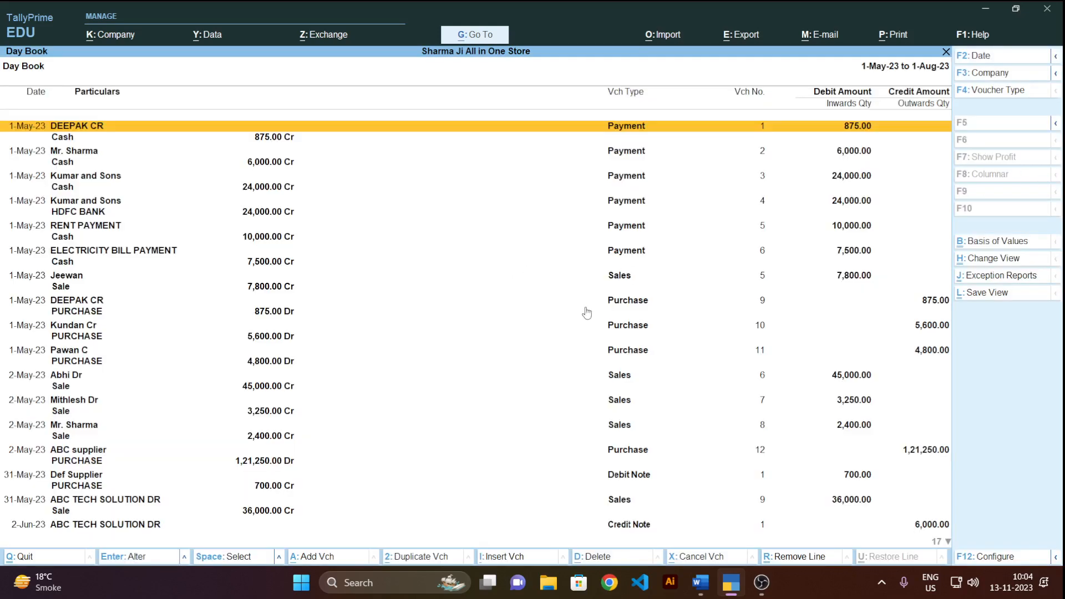
# - Examine all vouchers listed for the period 1-May-23 to 1-Aug-23 and return to the first entry
pyautogui.scroll(-17, 578, 307)
pyautogui.scroll(-20, 577, 306)
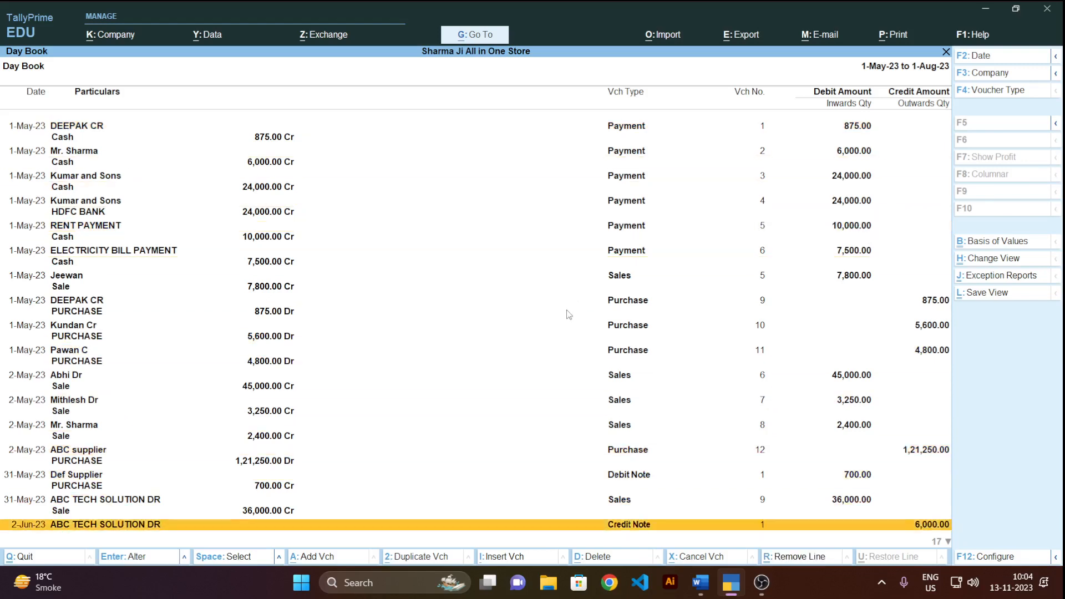
pyautogui.scroll(-5, 566, 316)
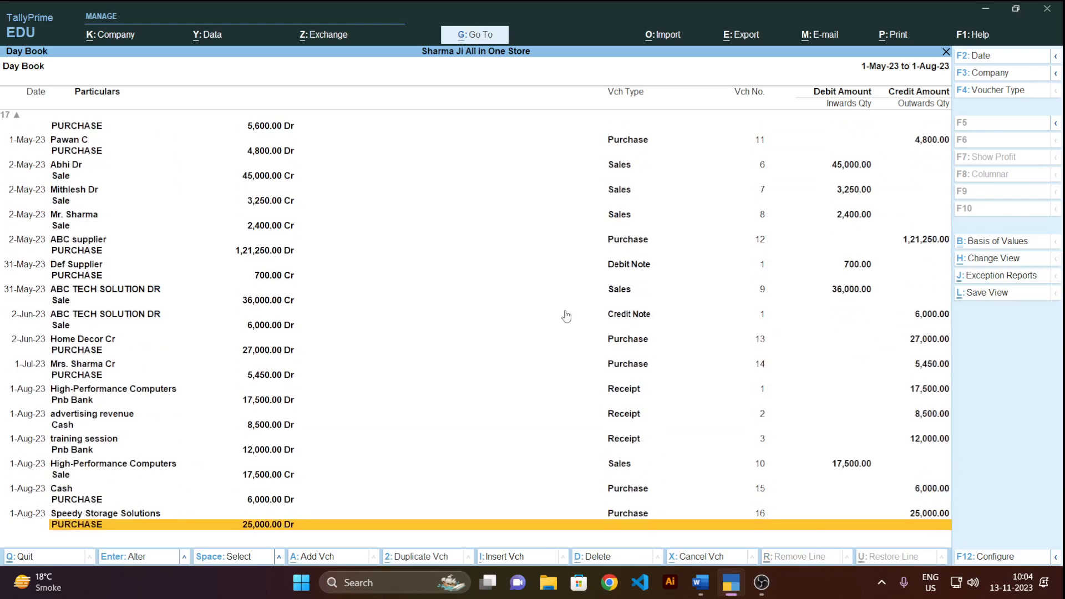
pyautogui.scroll(20, 566, 316)
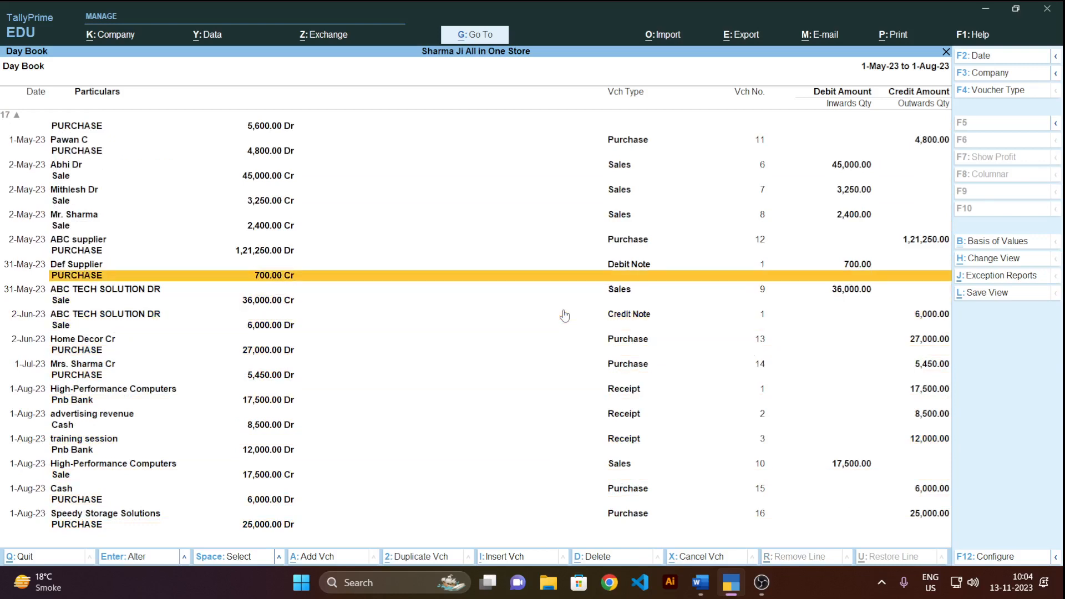
pyautogui.scroll(20, 564, 316)
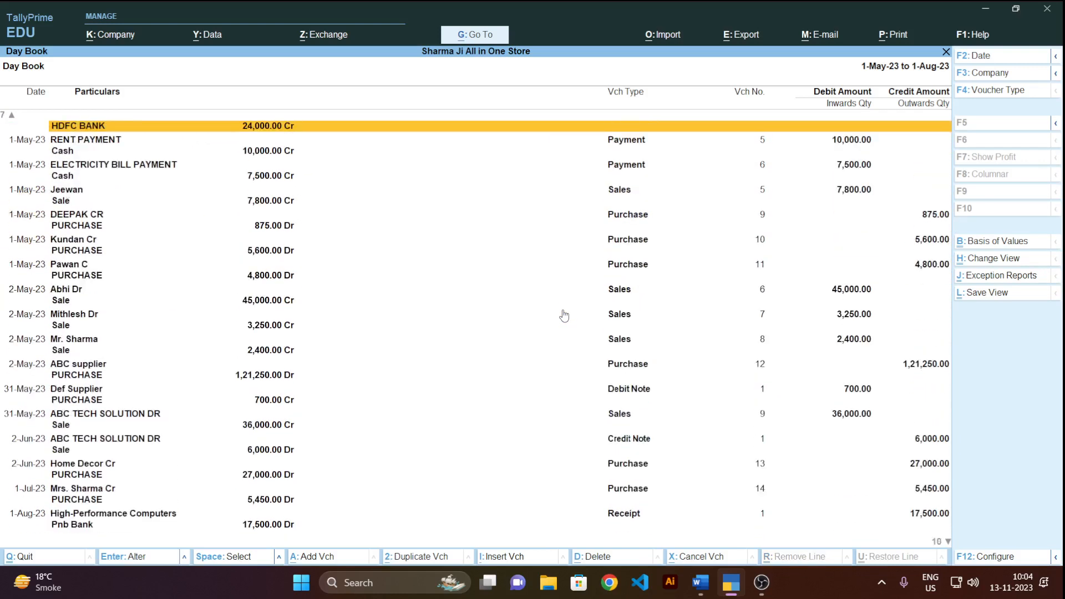
pyautogui.scroll(7, 564, 316)
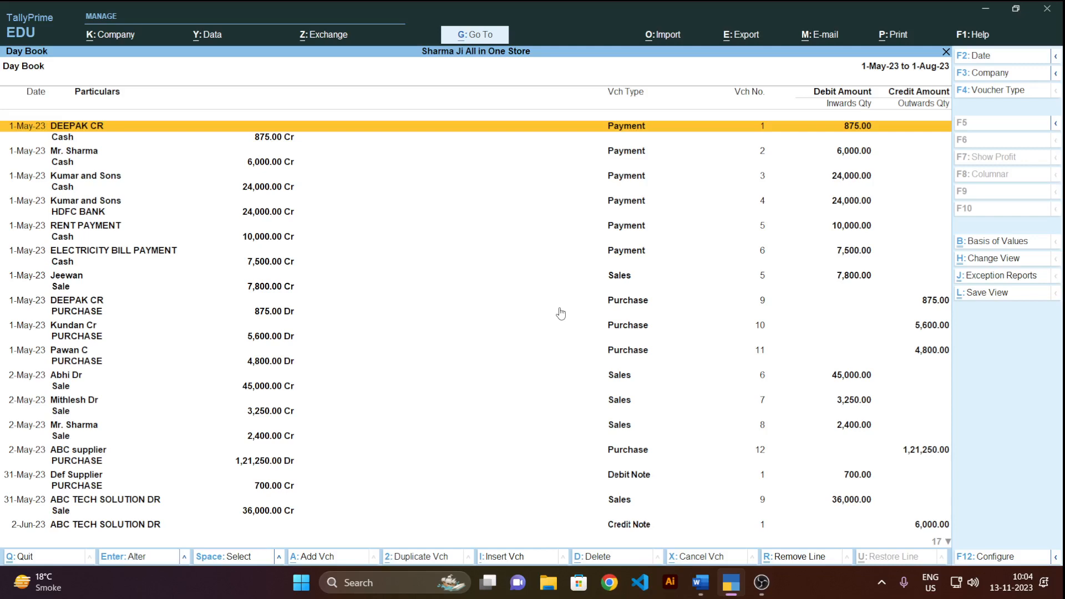
# - Switch to the Word notes and cancel the save at the compatibility check
pyautogui.hotkey('alt', 'Tab')
pyautogui.hotkey('ctrl', 's')
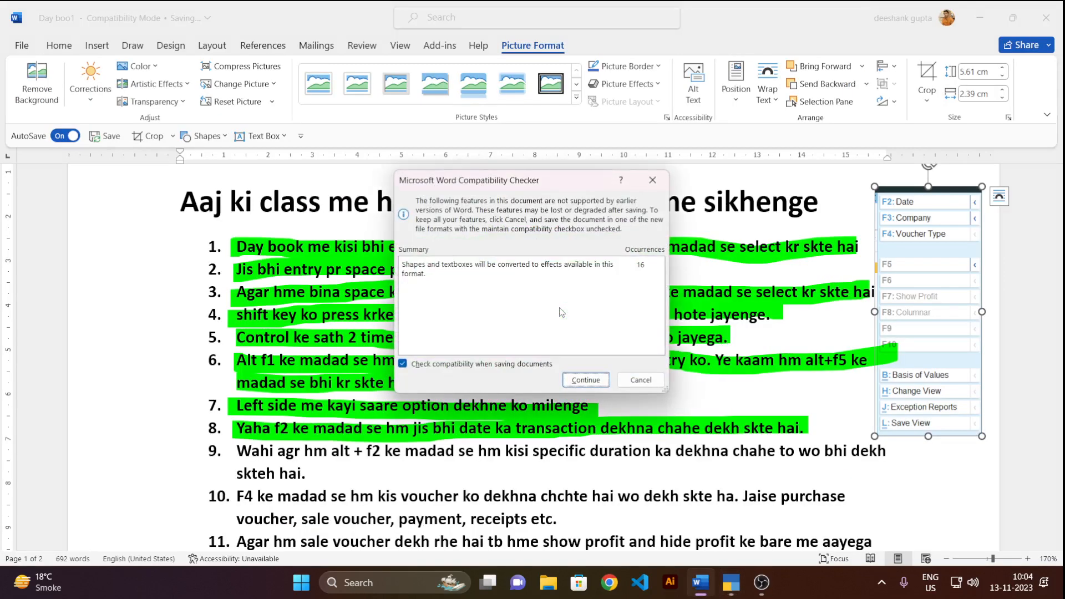
pyautogui.click(641, 380)
# - Highlight points 9 and 10 of the notes in green and return to the TallyPrime Day Book
pyautogui.scroll(-3, 466, 433)
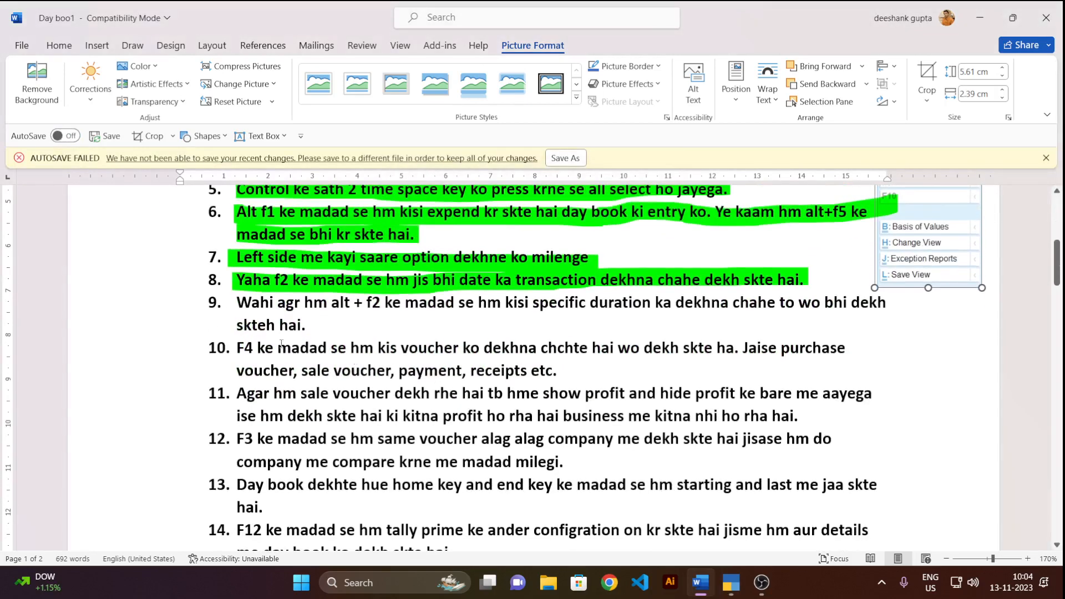
pyautogui.click(133, 45)
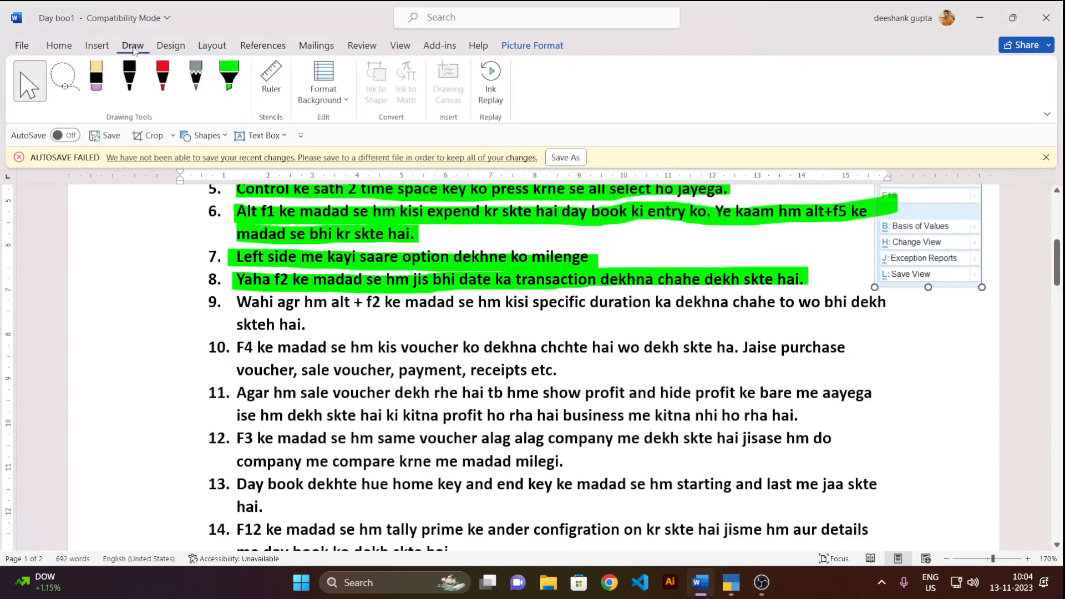
pyautogui.click(233, 84)
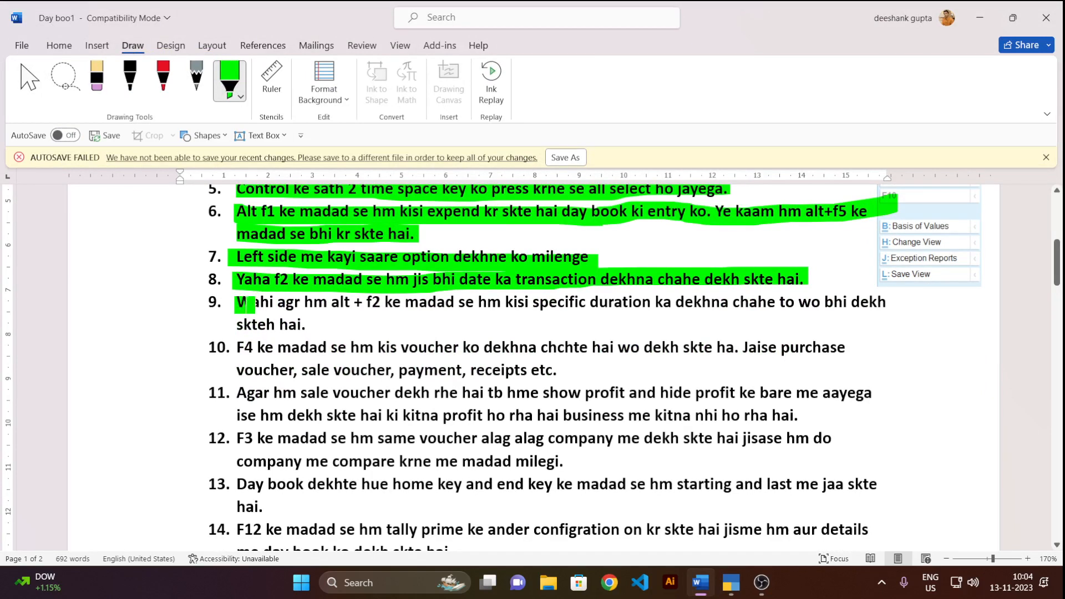
pyautogui.moveTo(246, 305); pyautogui.dragTo(886, 304)
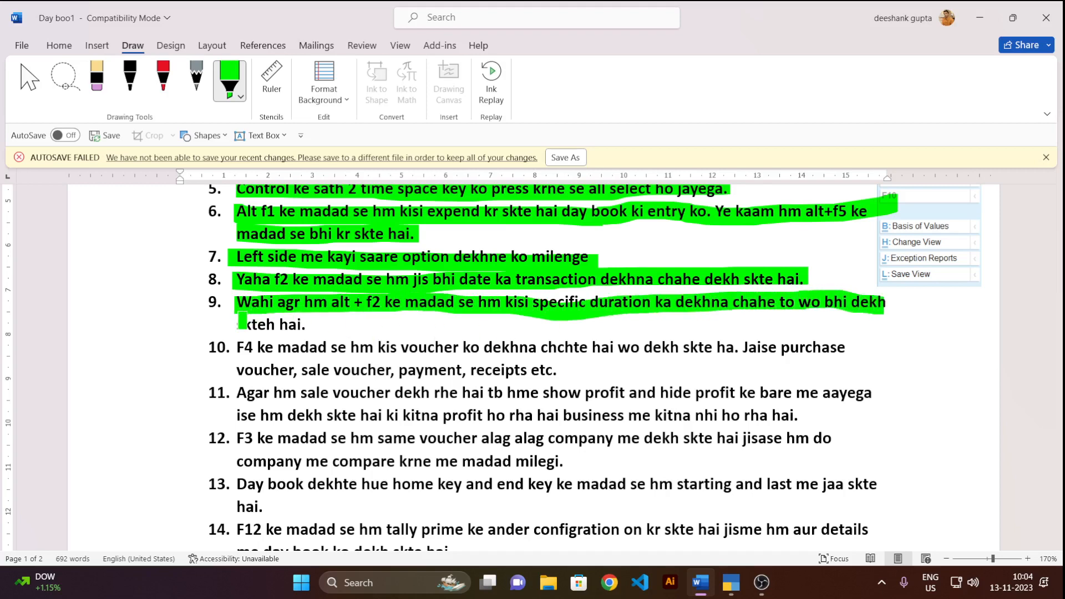
pyautogui.moveTo(242, 321); pyautogui.dragTo(312, 326)
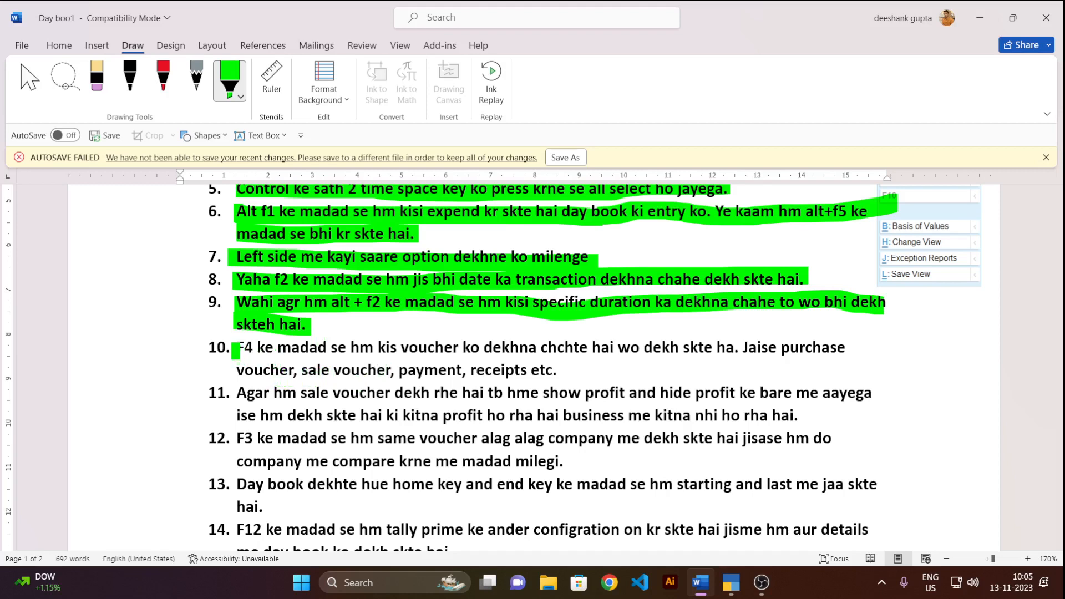
pyautogui.moveTo(240, 348); pyautogui.dragTo(829, 348)
pyautogui.moveTo(234, 370); pyautogui.dragTo(572, 376)
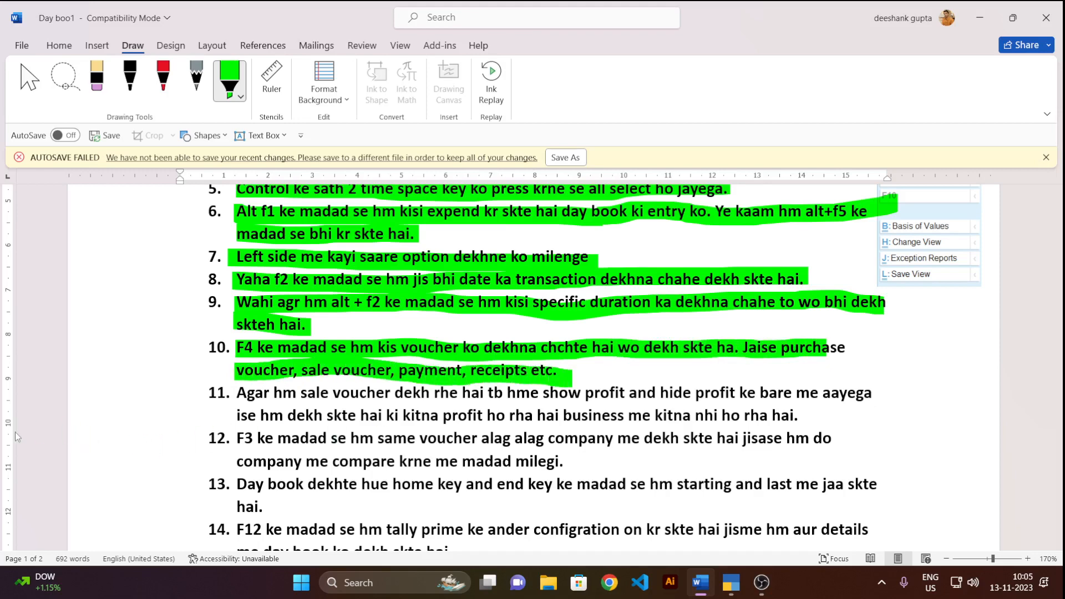
pyautogui.hotkey('alt', 'Tab')
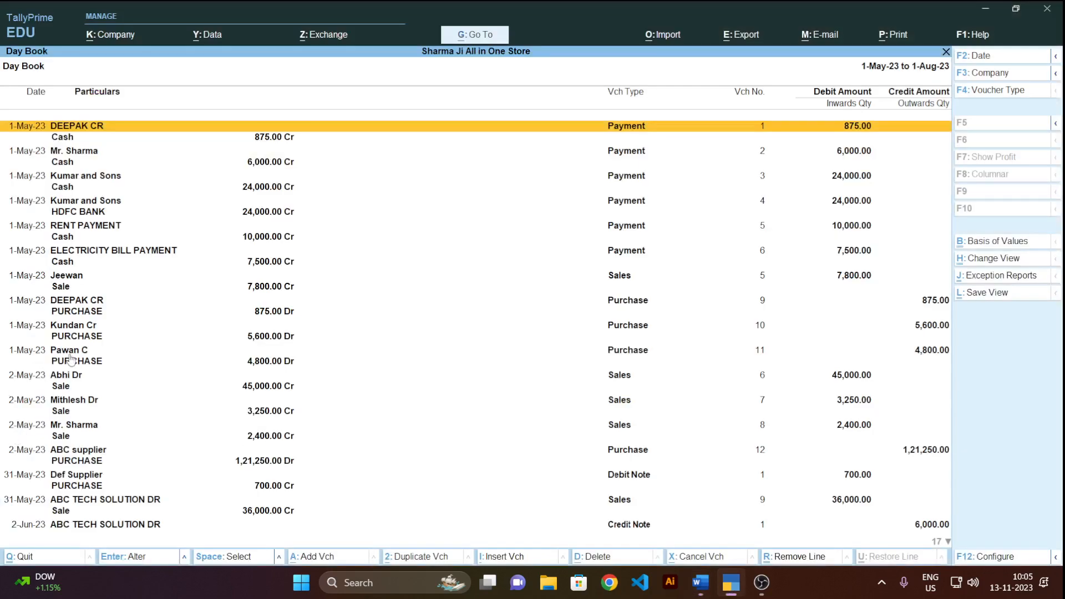
# - Condense the Day Book entries and clear both the From and To dates to list vouchers for the full period
pyautogui.press('alt')
pyautogui.hotkey('alt', 'F5')
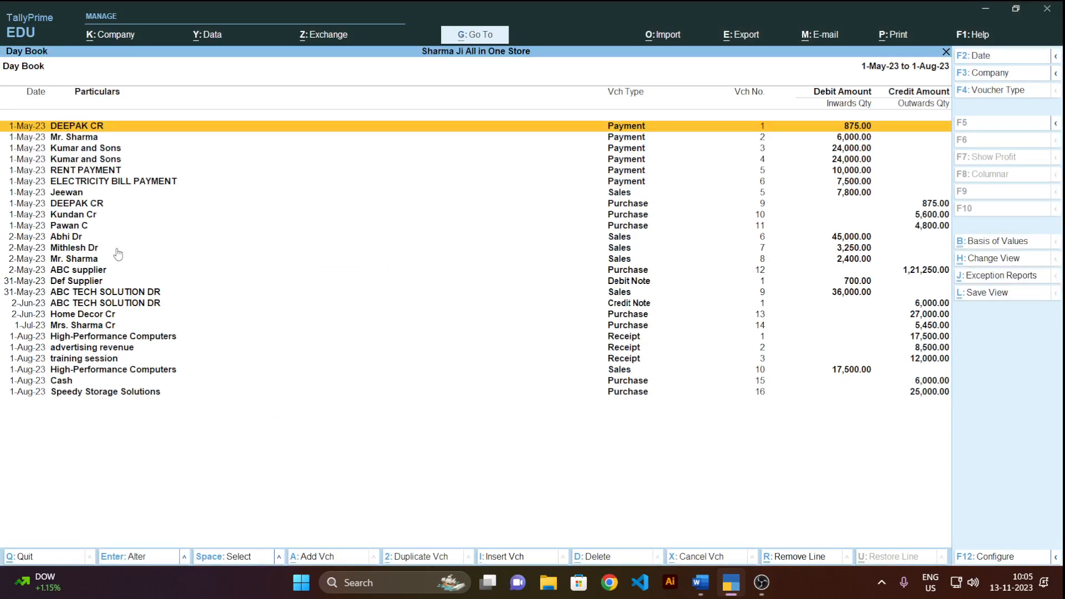
pyautogui.hotkey('alt', 'F2')
pyautogui.press('BackSpace')
pyautogui.press('Return')
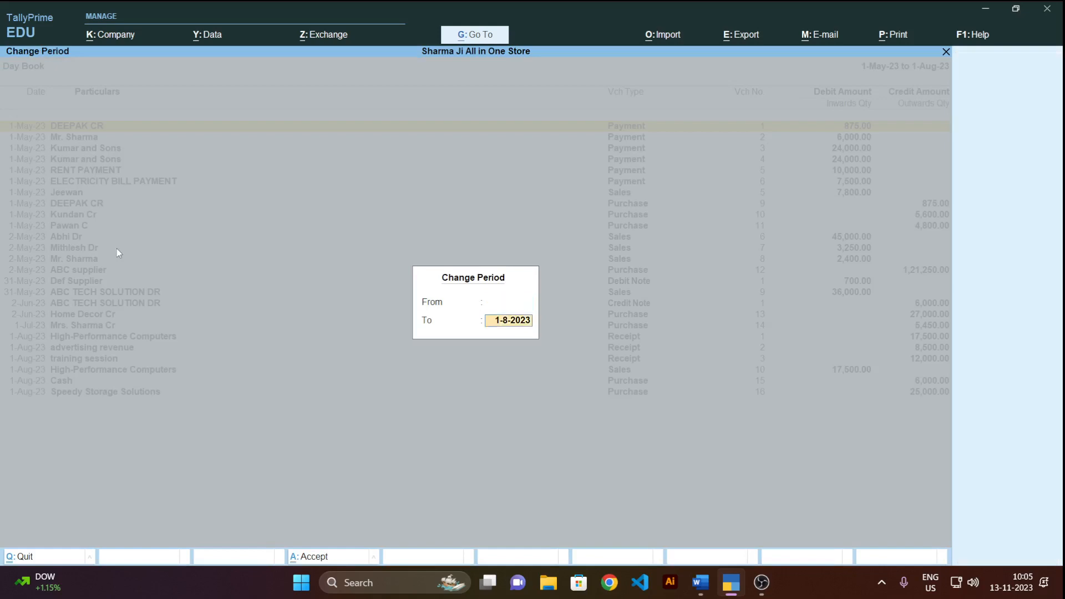
pyautogui.press('BackSpace')
pyautogui.press('Return')
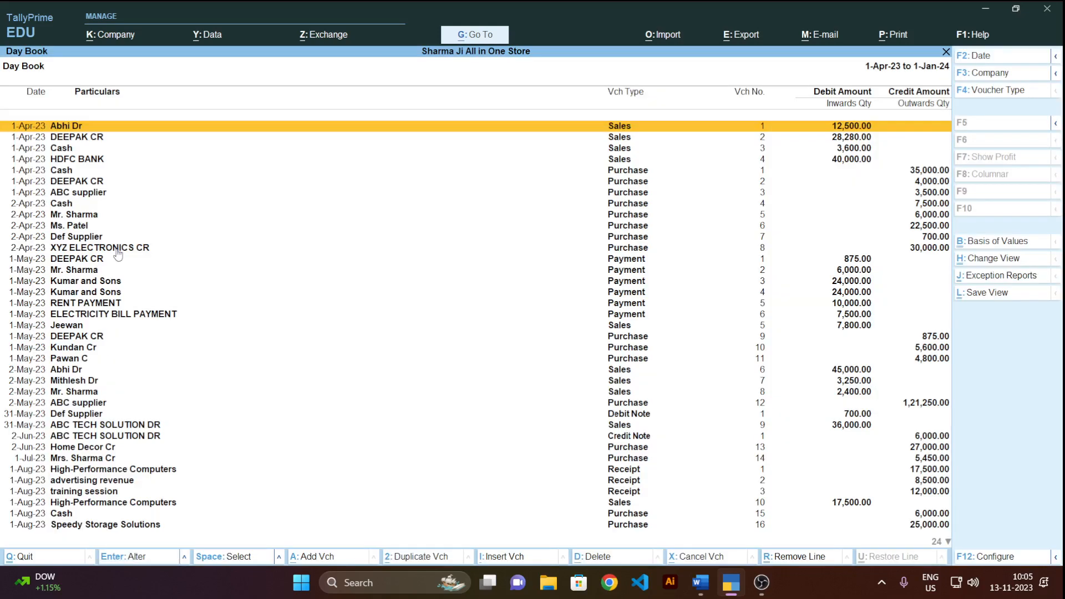
# - Filter the Day Book to show only Purchase vouchers
pyautogui.click(994, 92)
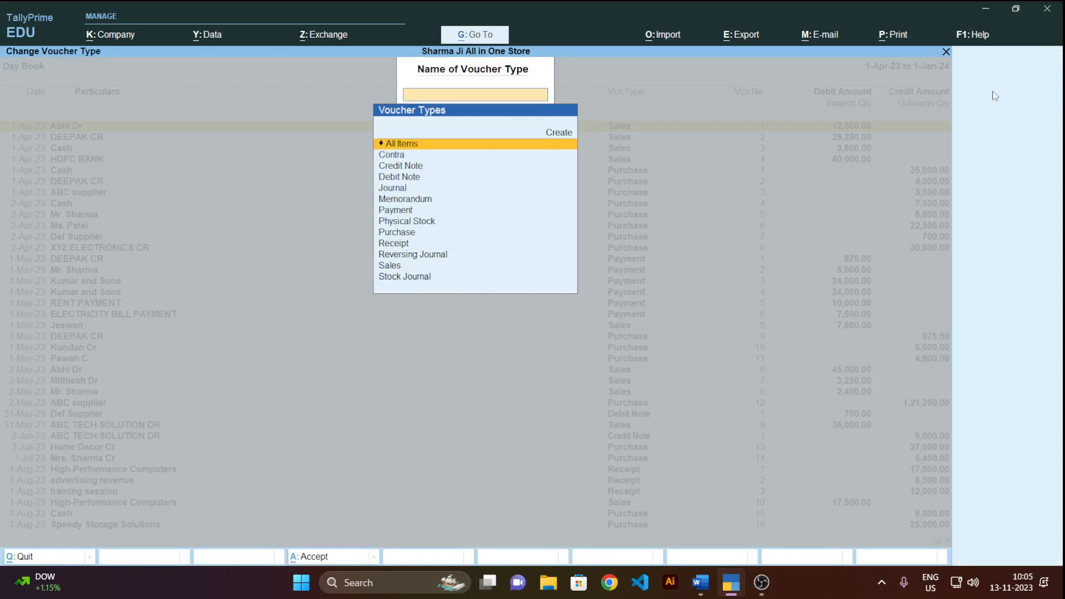
pyautogui.press('Down')
pyautogui.press('Down')
pyautogui.press('Down')
pyautogui.press('Down')
pyautogui.press('Down')
pyautogui.press('Down')
pyautogui.press('Down')
pyautogui.press('Down')
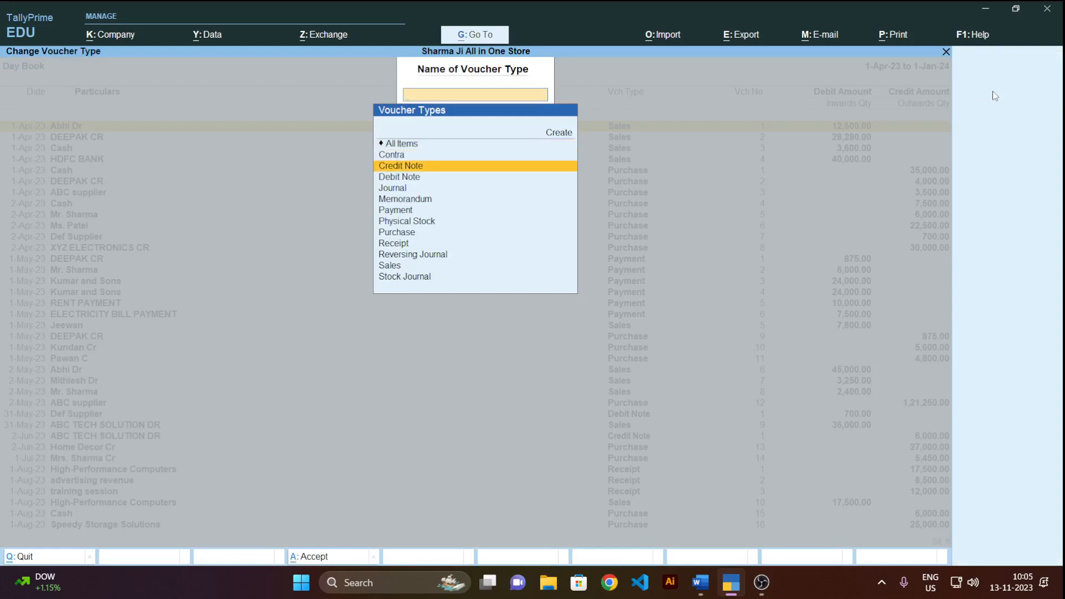
pyautogui.press('Down')
pyautogui.press('Down')
pyautogui.press('Down')
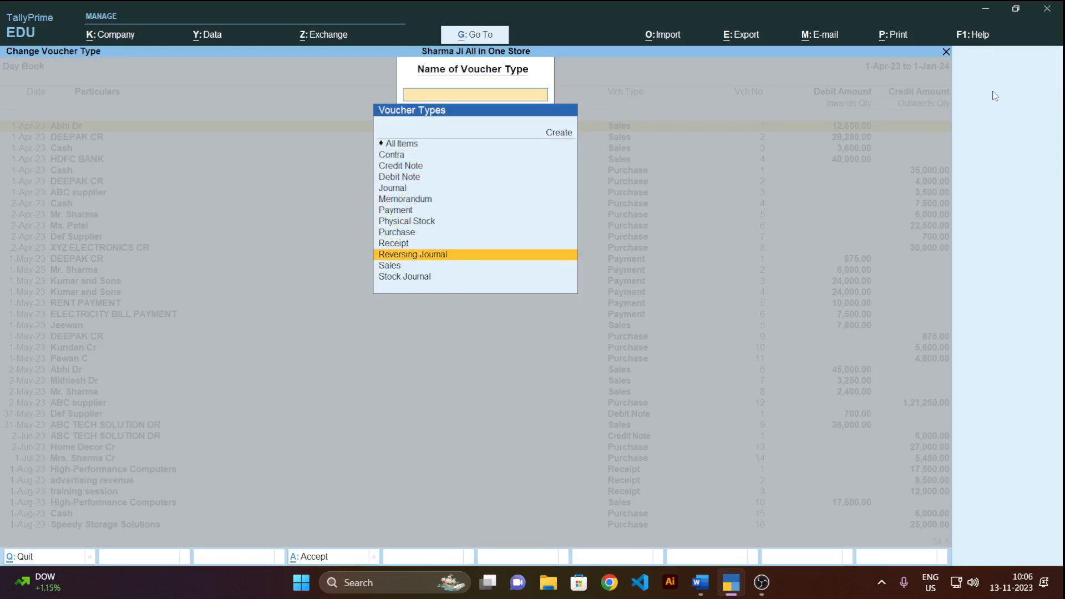
pyautogui.press('Up')
pyautogui.press('Up')
pyautogui.press('Up')
pyautogui.press('Up')
pyautogui.press('Down')
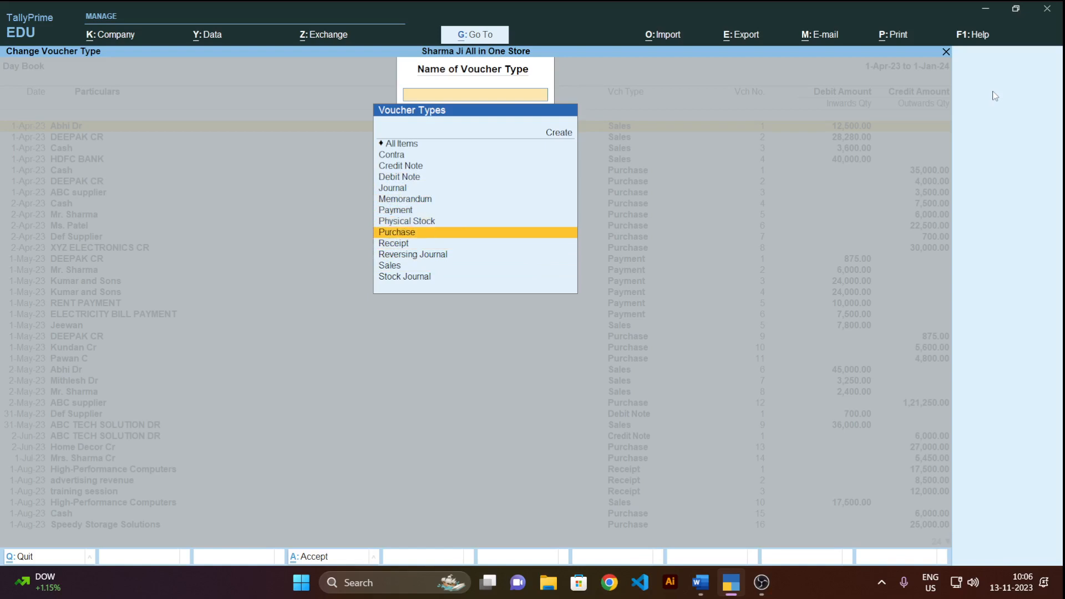
pyautogui.press('Return')
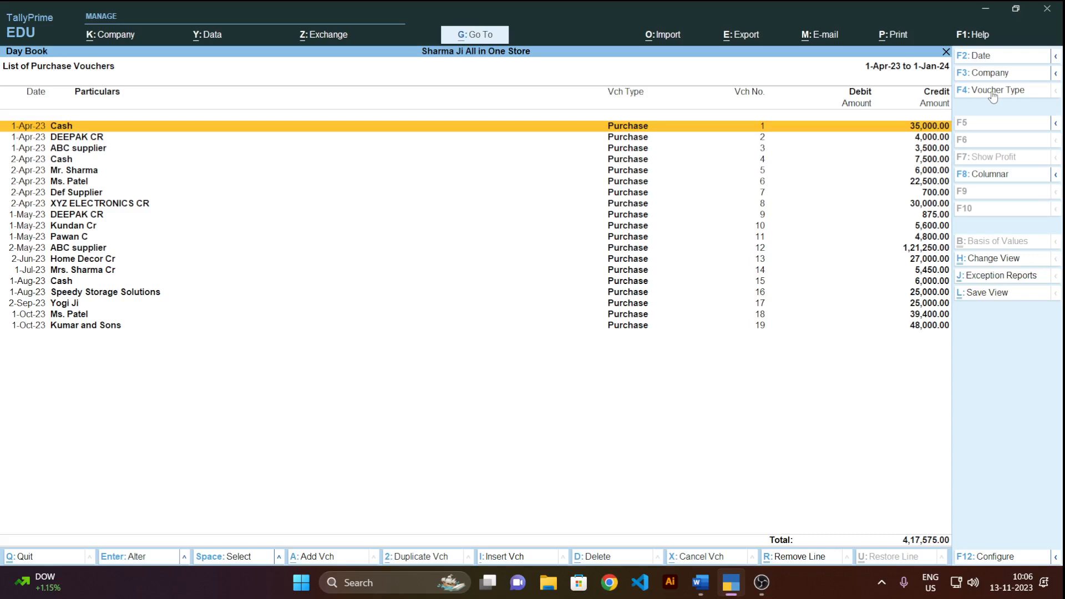
# - Change the Day Book's voucher type filter from Purchase to Sales
pyautogui.click(994, 96)
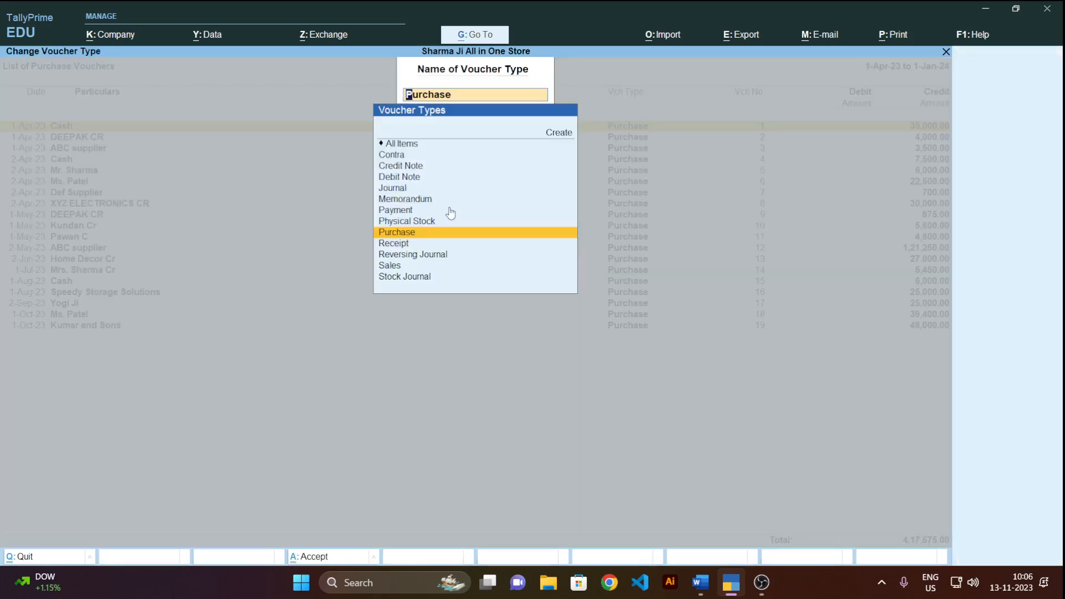
pyautogui.press('Down')
pyautogui.press('Down')
pyautogui.press('Down')
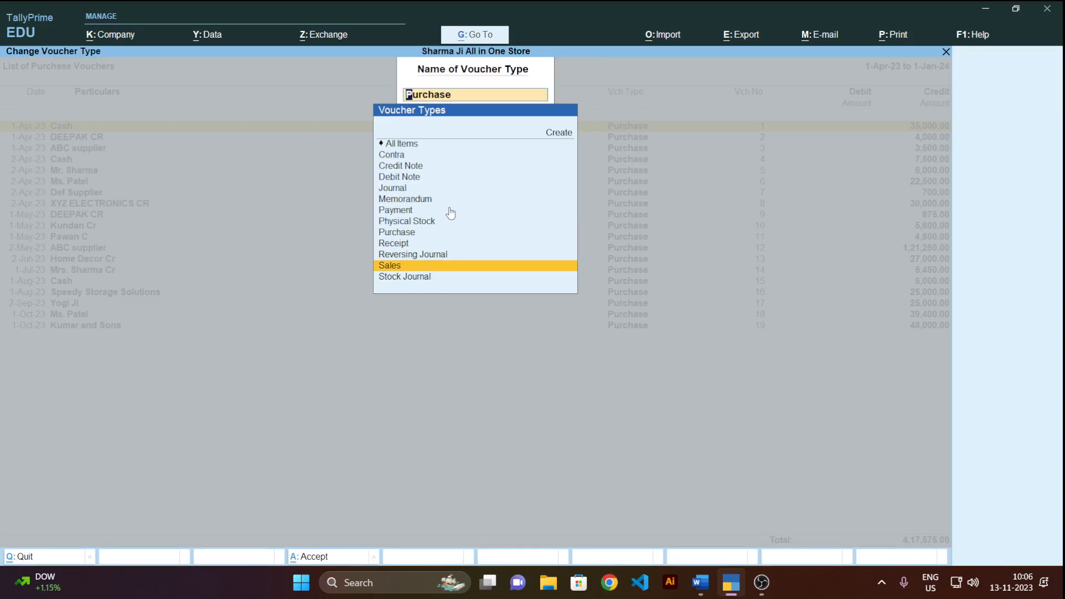
pyautogui.press('Return')
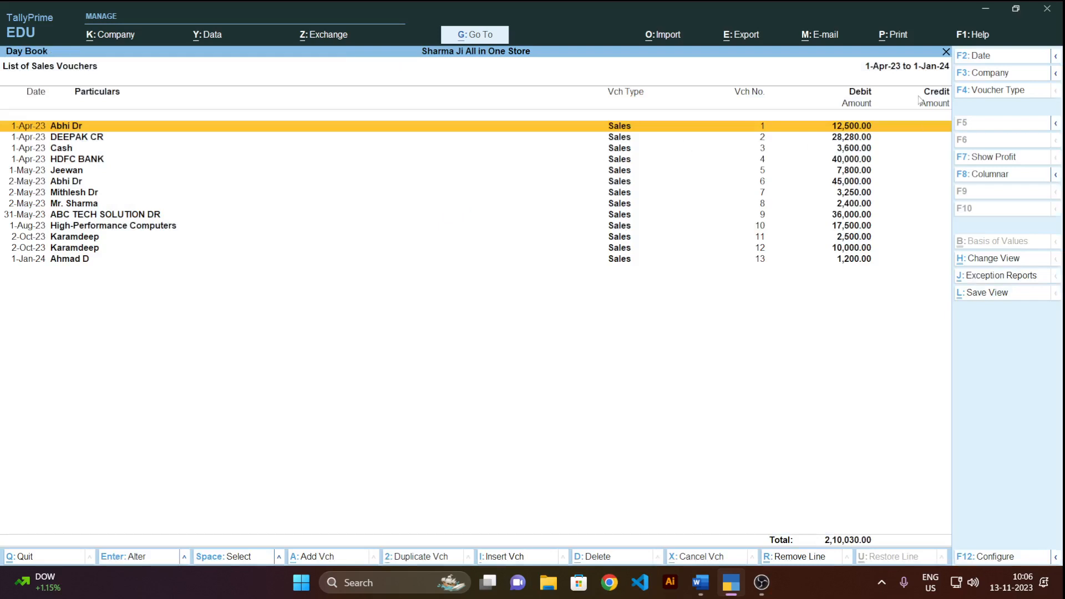
# - Change the Day Book's voucher type filter to Payment
pyautogui.click(994, 93)
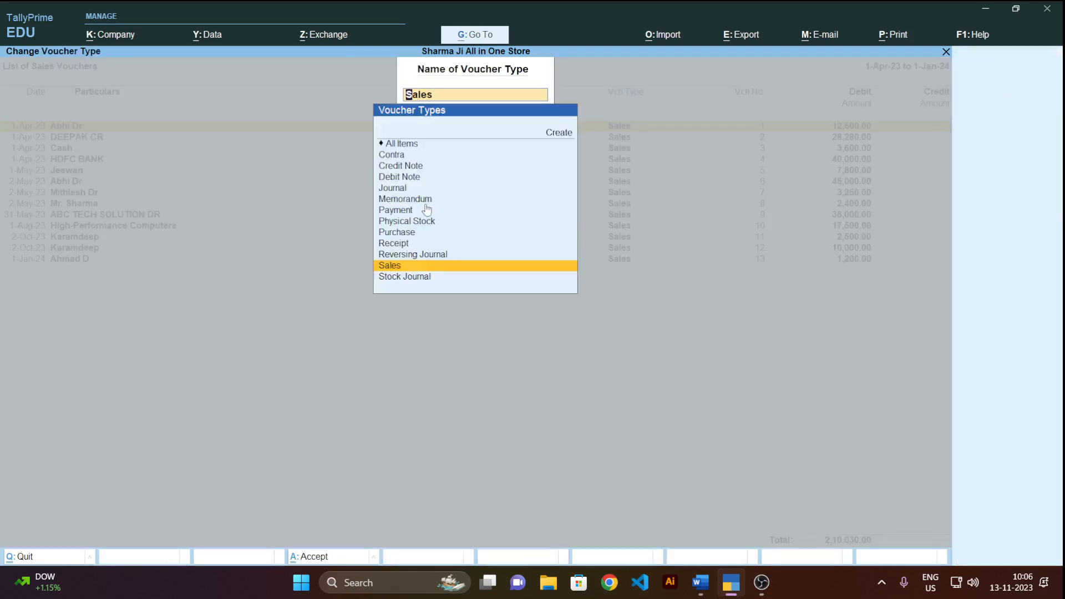
pyautogui.press('Up')
pyautogui.press('Up')
pyautogui.press('Up')
pyautogui.press('Up')
pyautogui.press('Up')
pyautogui.press('Up')
pyautogui.press('Return')
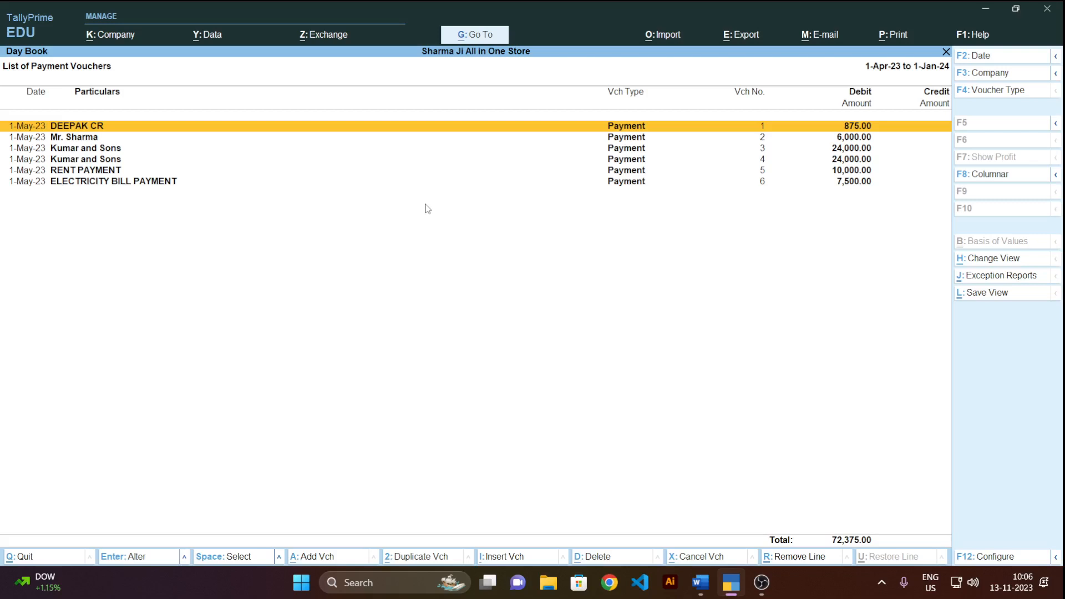
# - Switch the voucher type filter from Payment back to Sales
pyautogui.click(994, 92)
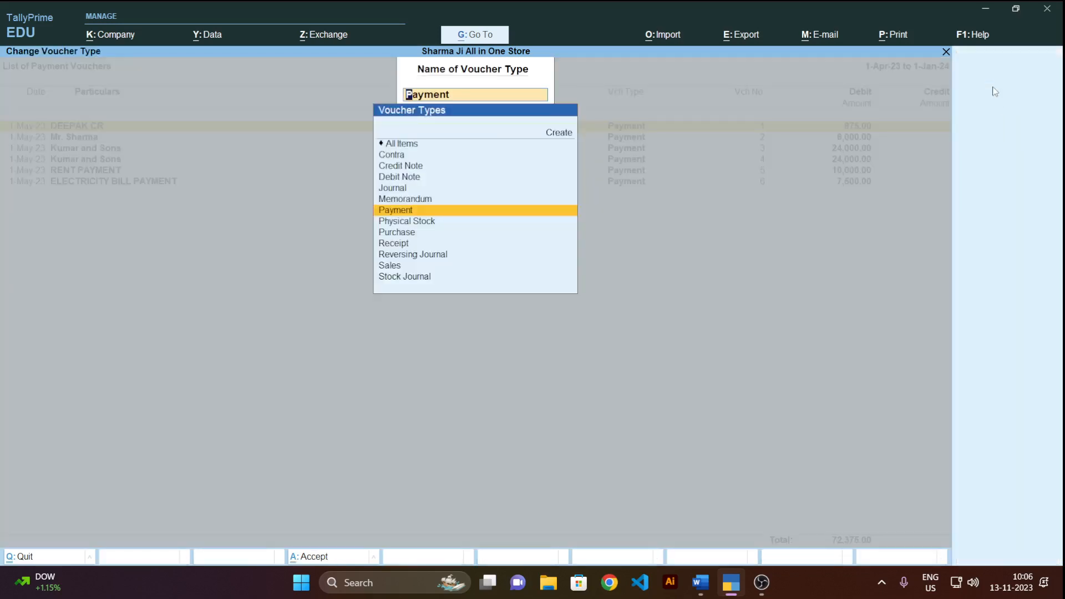
pyautogui.click(393, 268)
pyautogui.click(393, 269)
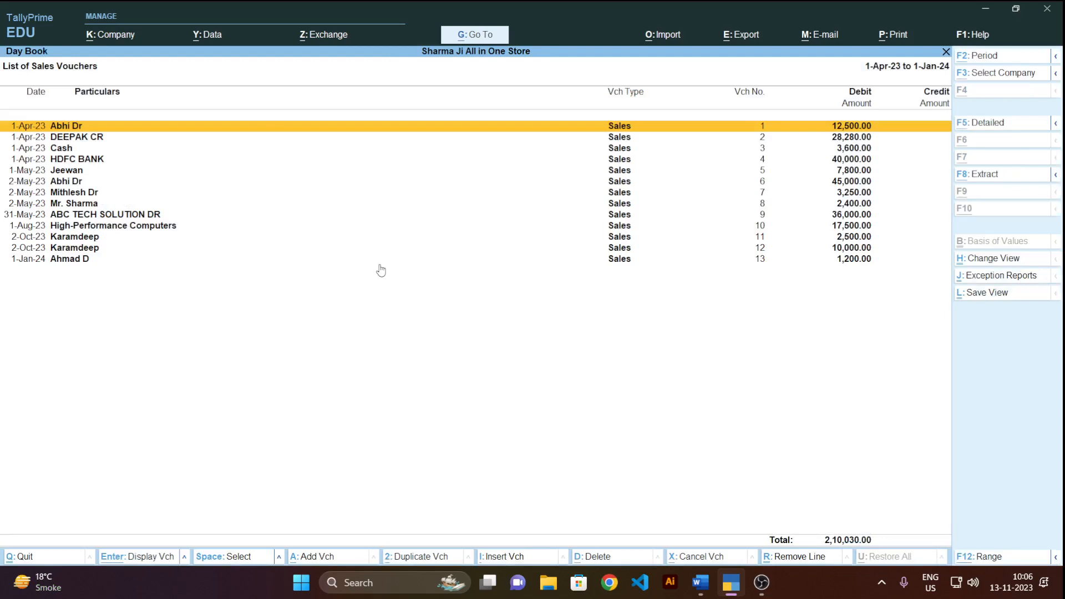
# - Expand the listed sales vouchers to the detailed view and condense them again
pyautogui.hotkey('alt', 'F5')
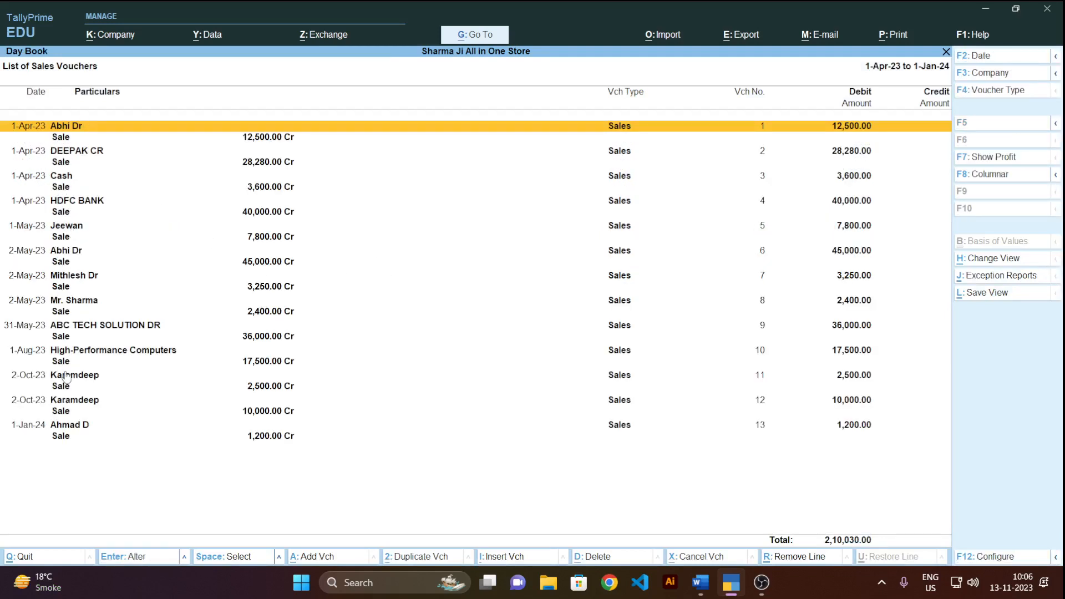
pyautogui.press('alt')
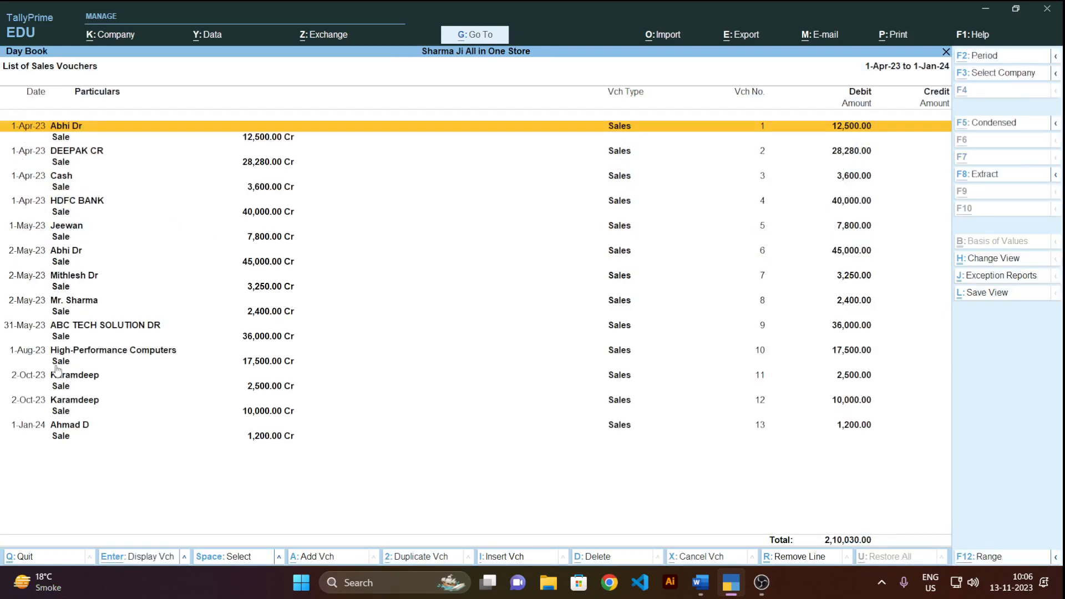
pyautogui.hotkey('alt', 'F5')
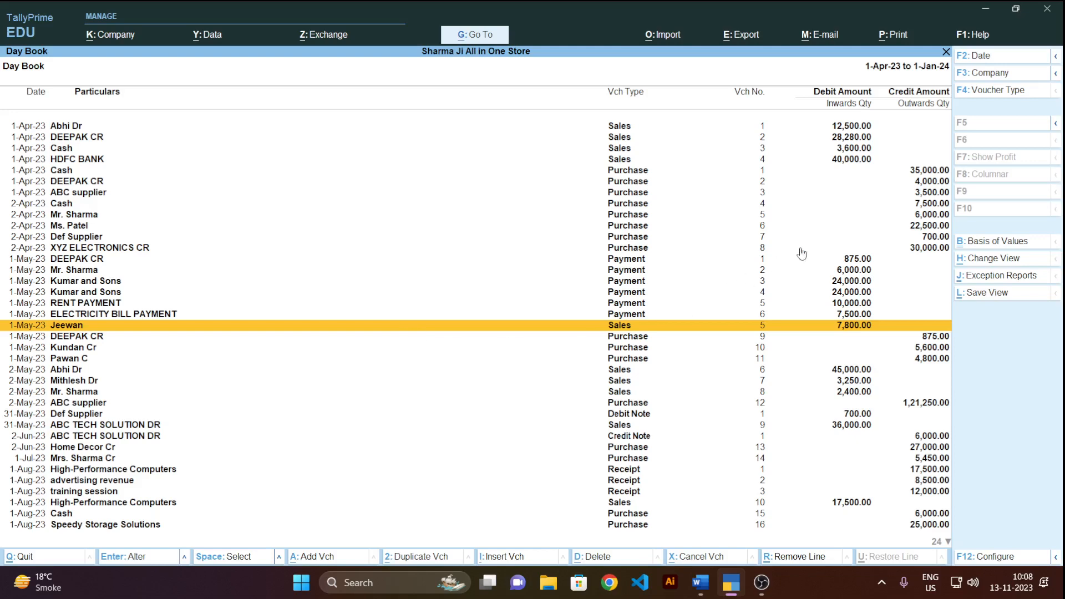
# - Filter the full Day Book list by the Sales voucher type
pyautogui.click(991, 90)
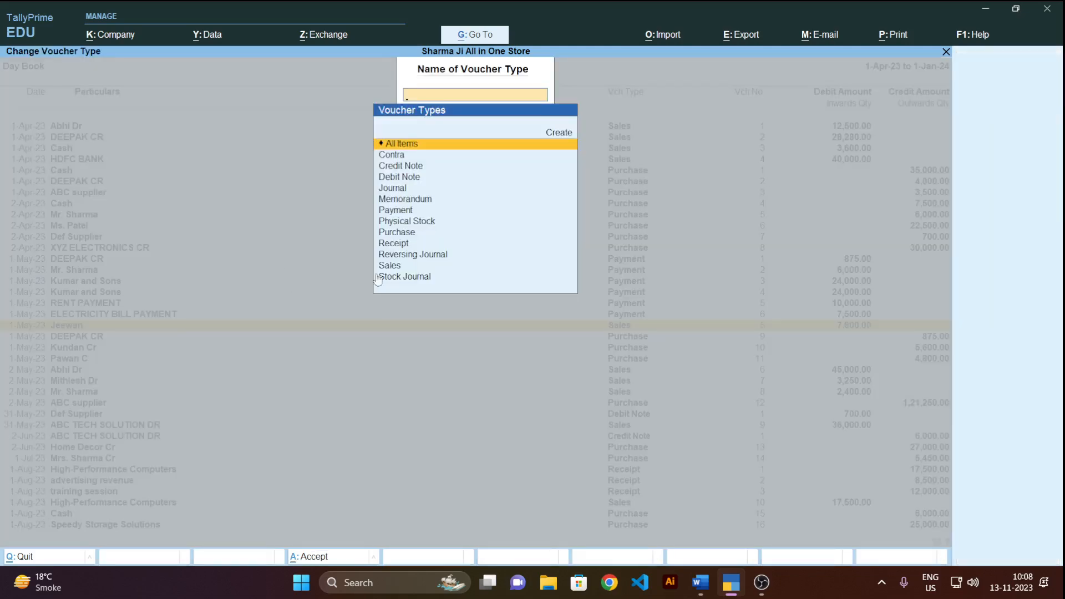
pyautogui.click(396, 264)
pyautogui.click(396, 264)
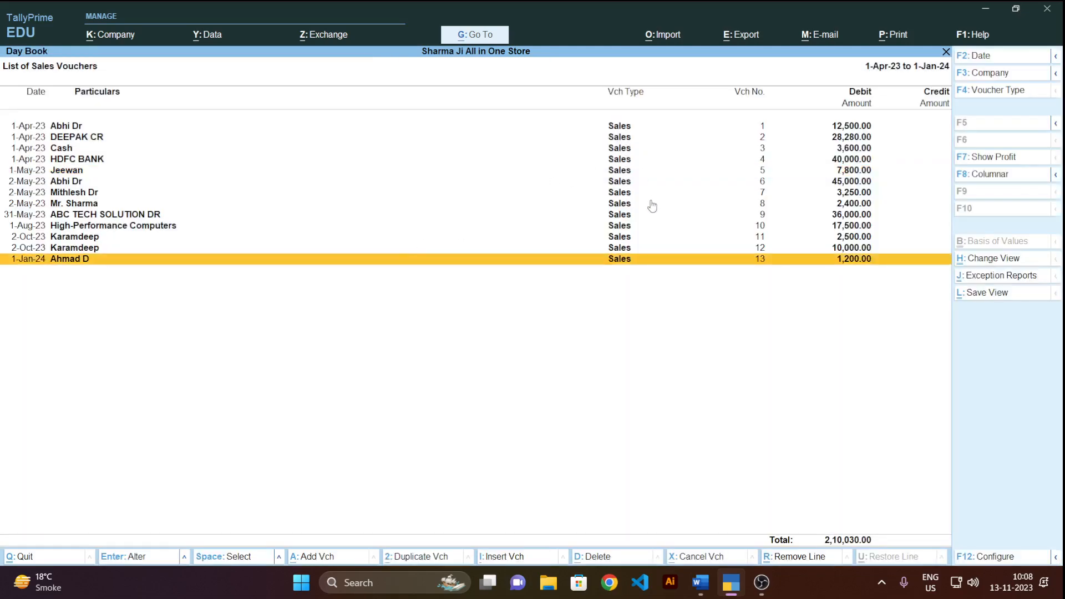
# - Open sales voucher no. 1 to view its details and quit it without making changes
pyautogui.doubleClick(760, 131)
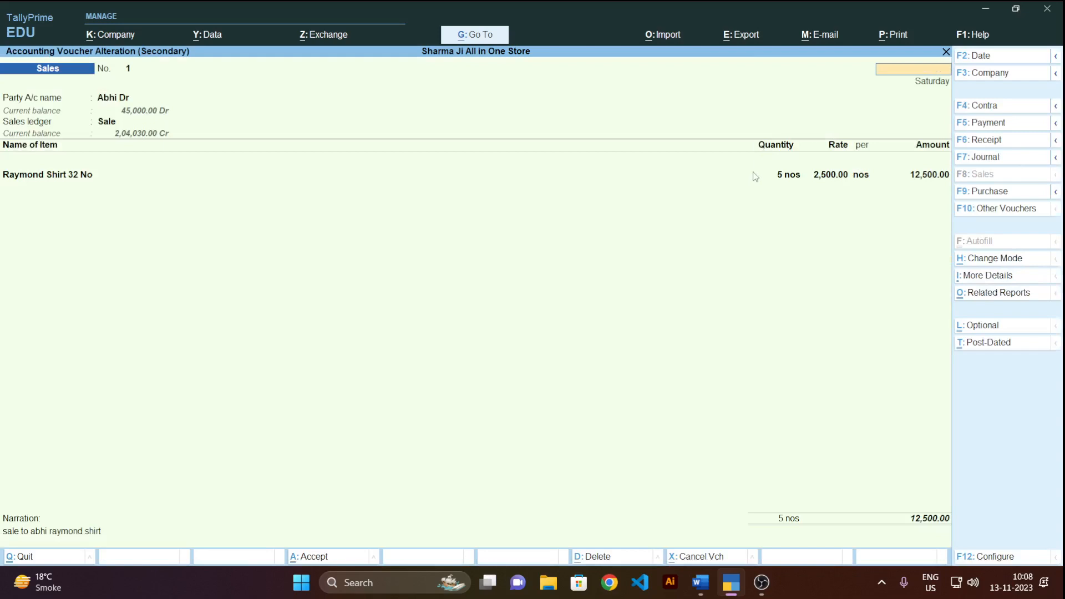
pyautogui.press('Escape')
pyautogui.press('y')
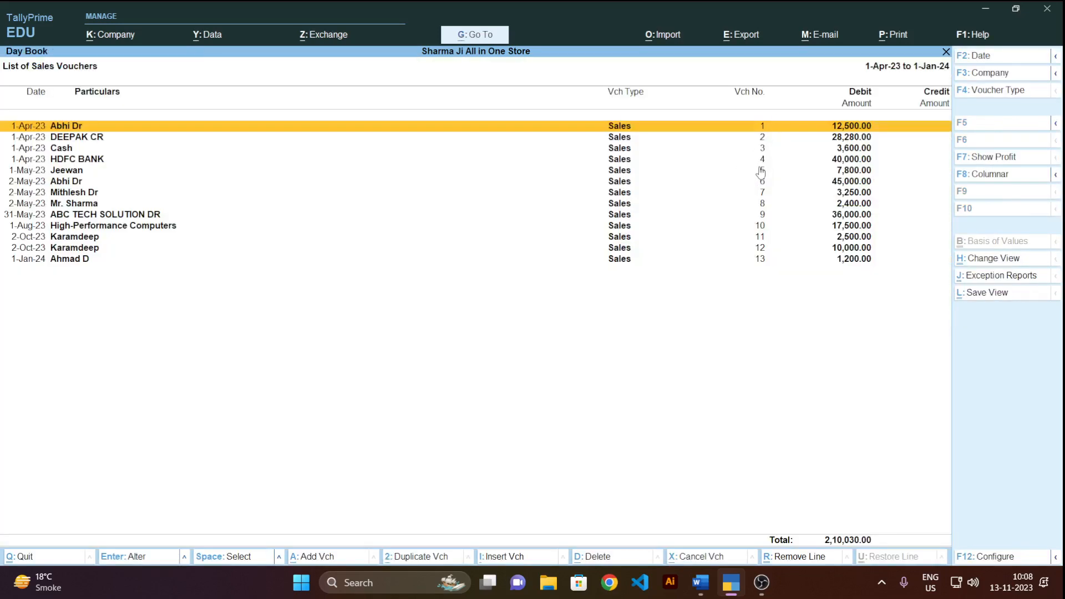
# - Leave the sales voucher list, decline quitting the program, and reopen the Day Book
pyautogui.press('Escape')
pyautogui.press('Escape')
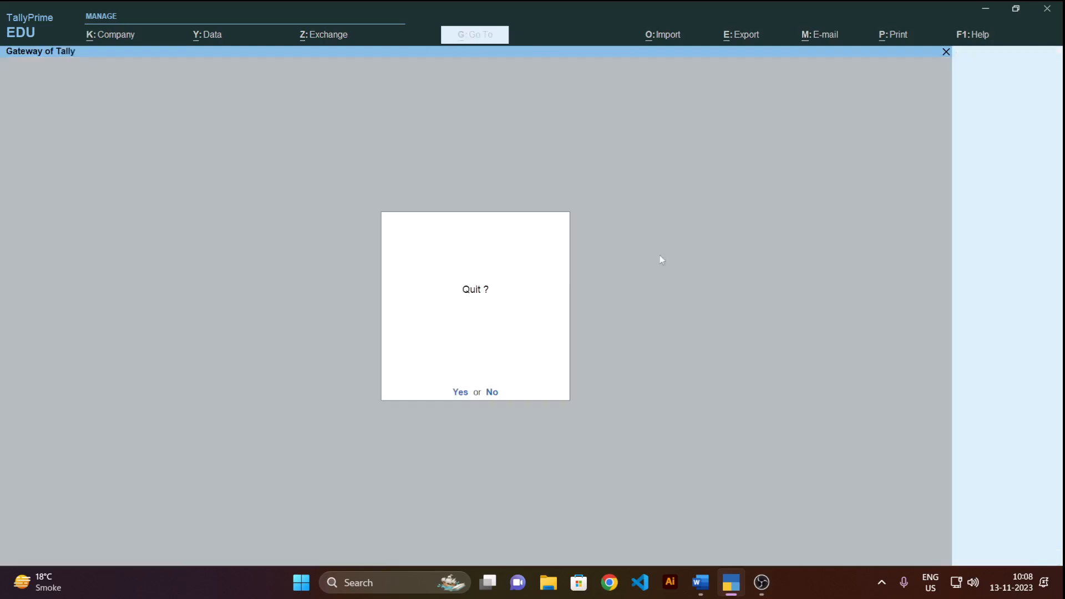
pyautogui.press('n')
pyautogui.click(691, 281)
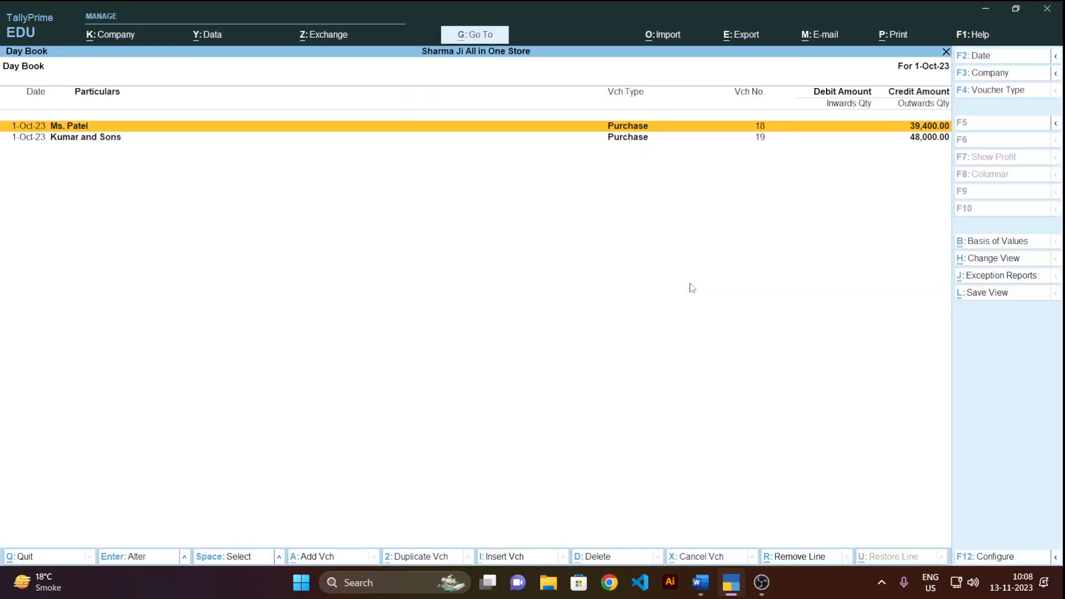
# - Clear both dates of the Day Book period to list the vouchers of all dates
pyautogui.hotkey('alt', 'F2')
pyautogui.press('BackSpace')
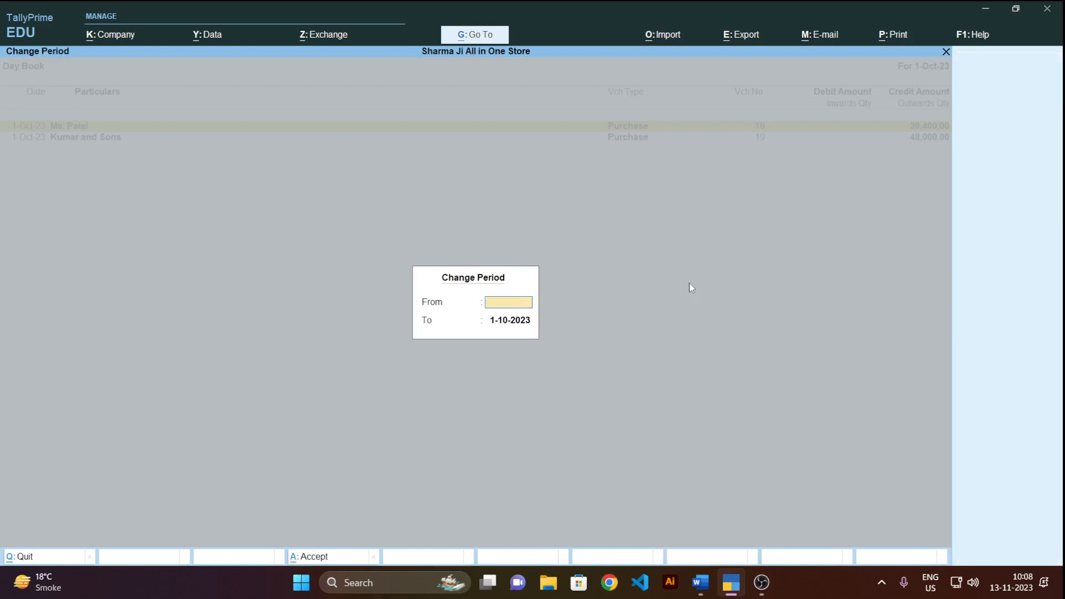
pyautogui.press('Return')
pyautogui.press('BackSpace')
pyautogui.press('Return')
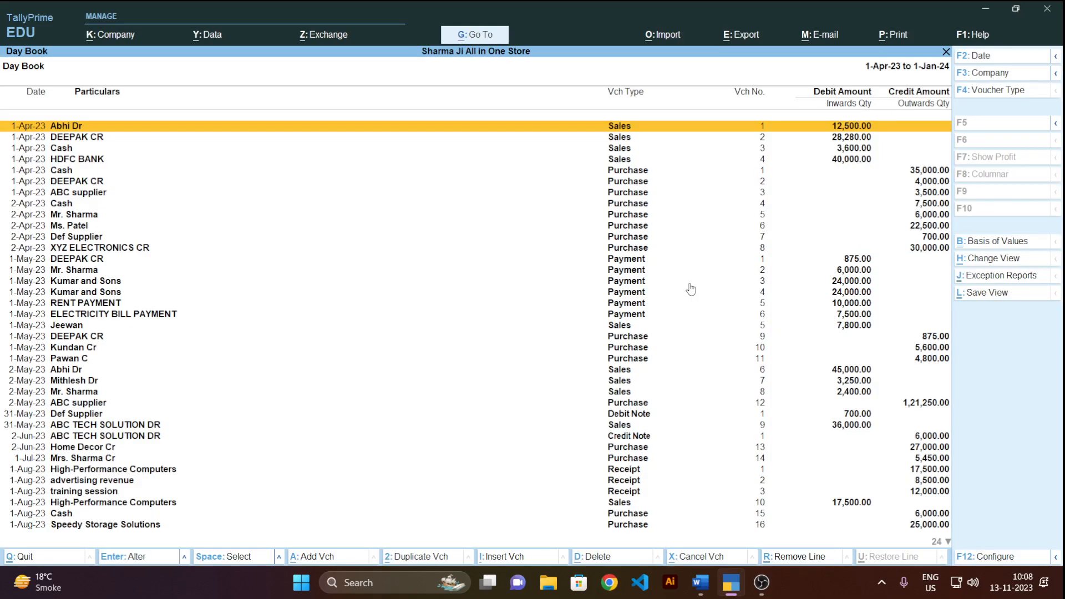
# - Examine the voucher types of the entries down the unfiltered Day Book list
pyautogui.press('Down')
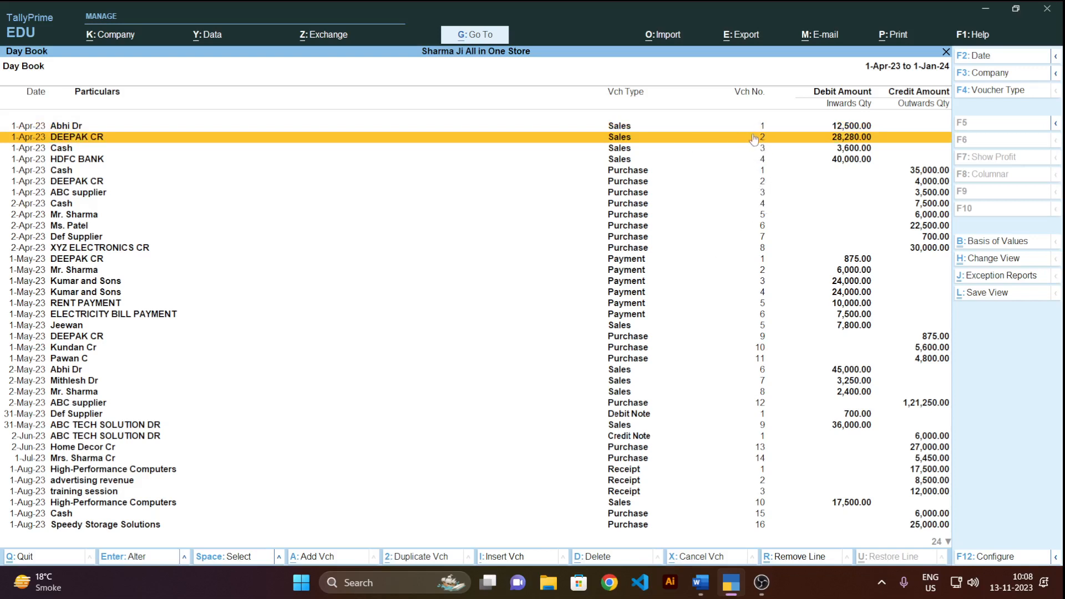
pyautogui.press('Down')
pyautogui.press('Down')
pyautogui.press('Down')
pyautogui.press('Down')
pyautogui.press('Down')
pyautogui.press('Down')
pyautogui.press('Down')
pyautogui.press('Down')
pyautogui.press('Down')
pyautogui.press('Down')
pyautogui.press('Down')
pyautogui.press('Down')
pyautogui.press('Down')
pyautogui.press('Down')
pyautogui.press('Down')
pyautogui.press('Down')
pyautogui.press('Down')
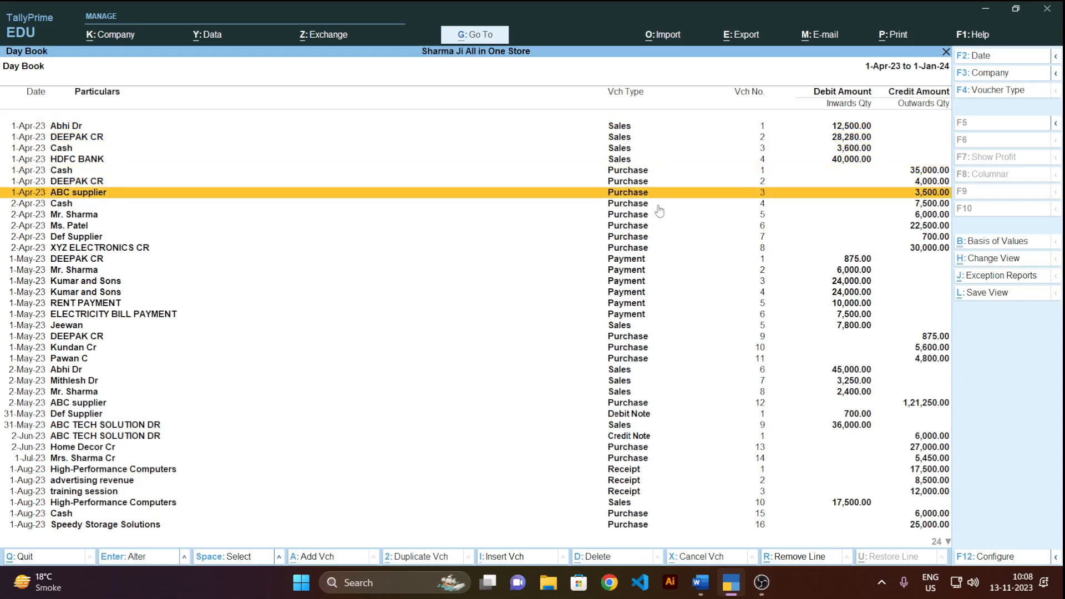
pyautogui.press('Down')
pyautogui.press('Down')
pyautogui.press('Down')
pyautogui.press('Down')
pyautogui.press('Down')
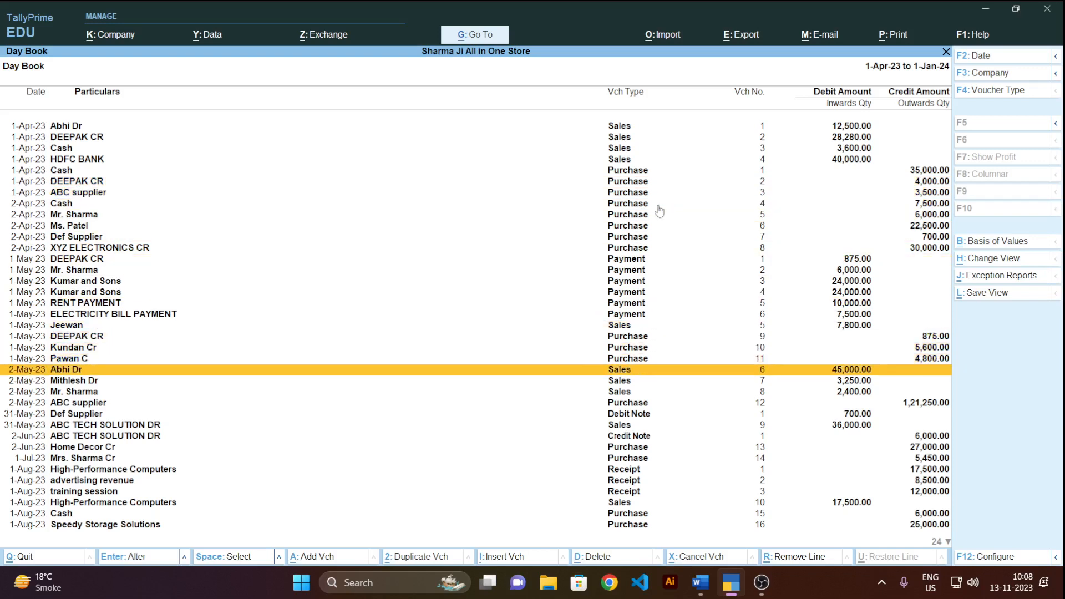
pyautogui.press('Down')
pyautogui.press('Down')
pyautogui.press('Down')
pyautogui.press('Down')
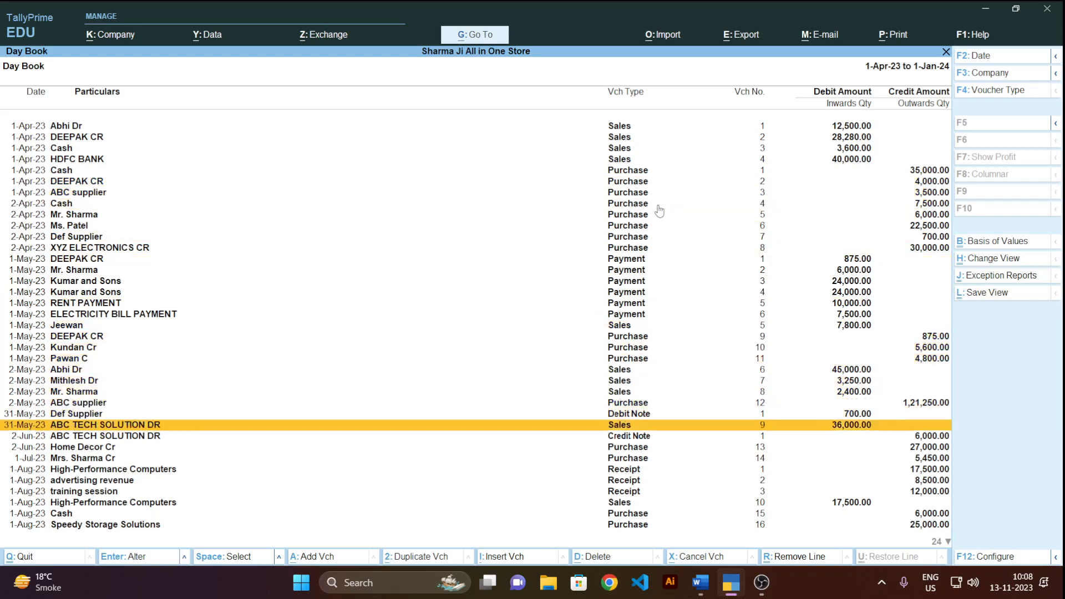
pyautogui.press('Down')
pyautogui.press('Down')
pyautogui.press('Down')
pyautogui.press('Down')
pyautogui.press('Down')
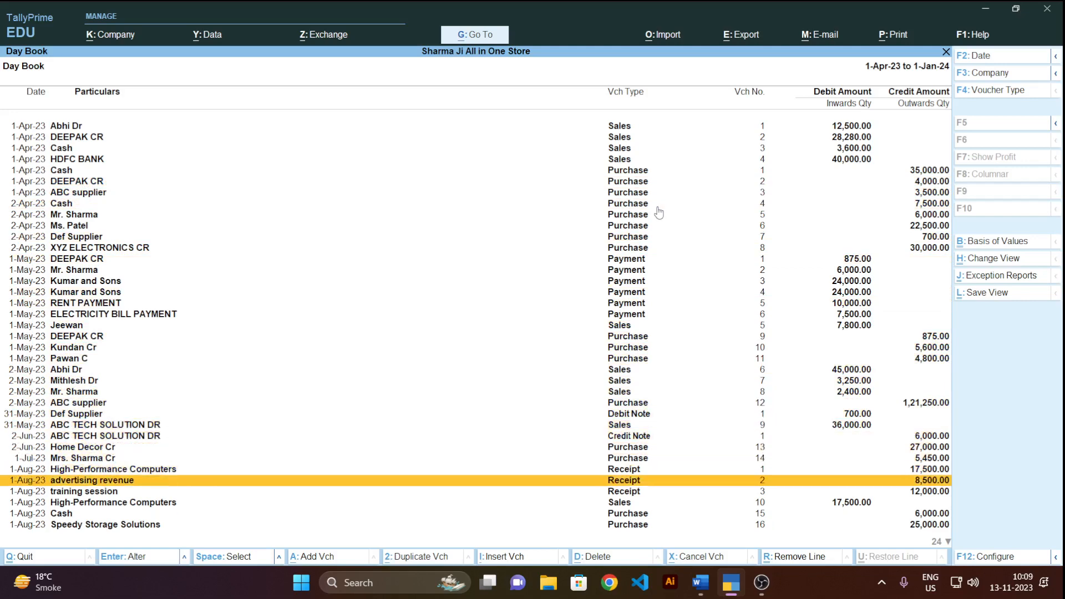
# - Restrict the Day Book to Sales vouchers using the voucher type filter
pyautogui.click(987, 91)
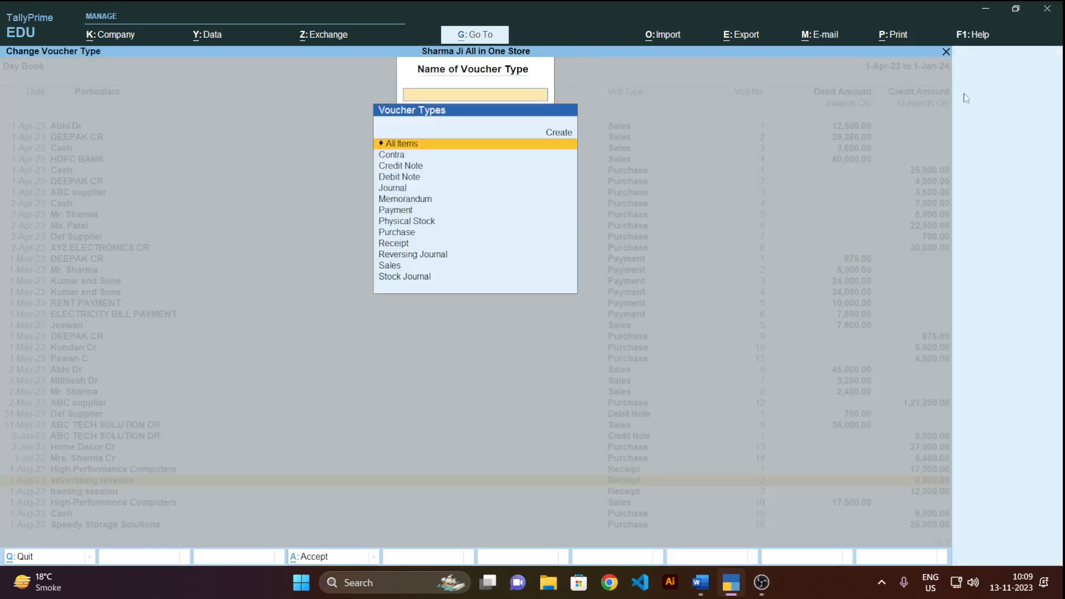
pyautogui.click(398, 267)
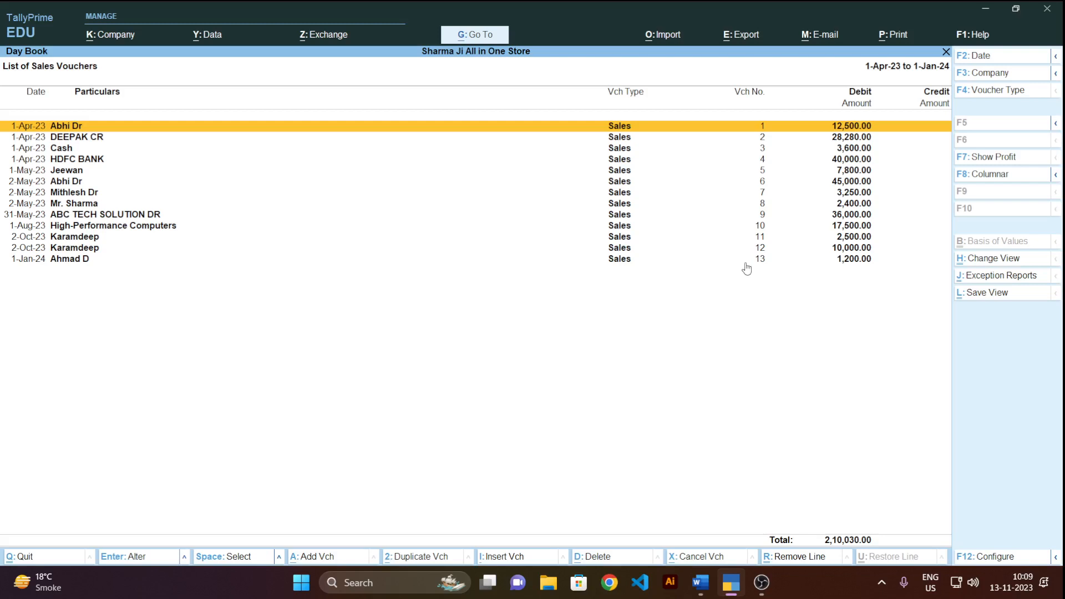
# - Switch to the Word notes and highlight point 11 about show profit and hide profit in green
pyautogui.hotkey('alt', 'Tab')
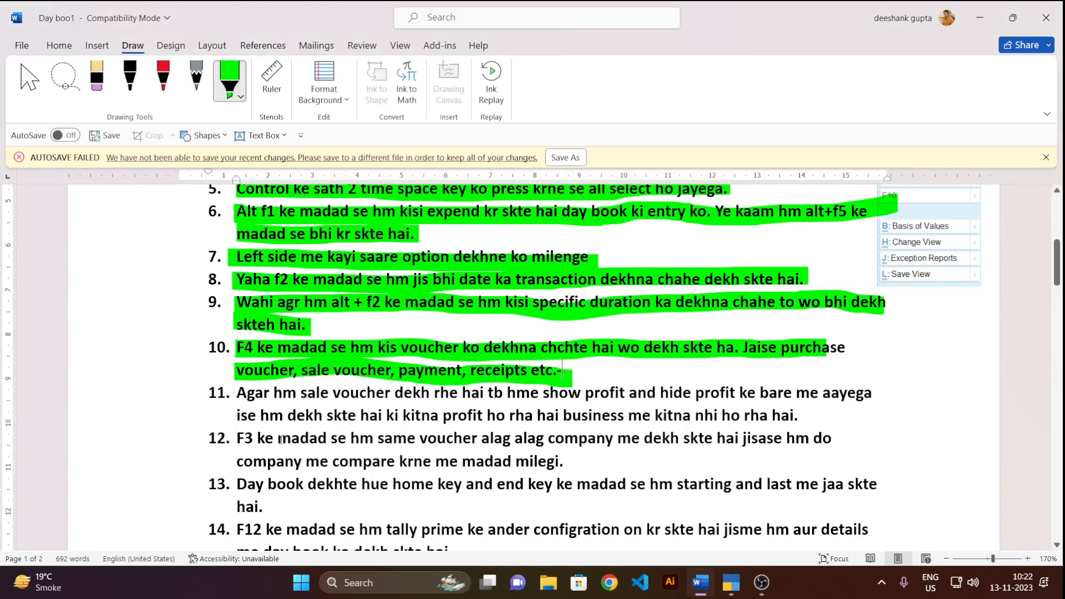
pyautogui.click(229, 83)
pyautogui.moveTo(236, 393); pyautogui.dragTo(876, 393)
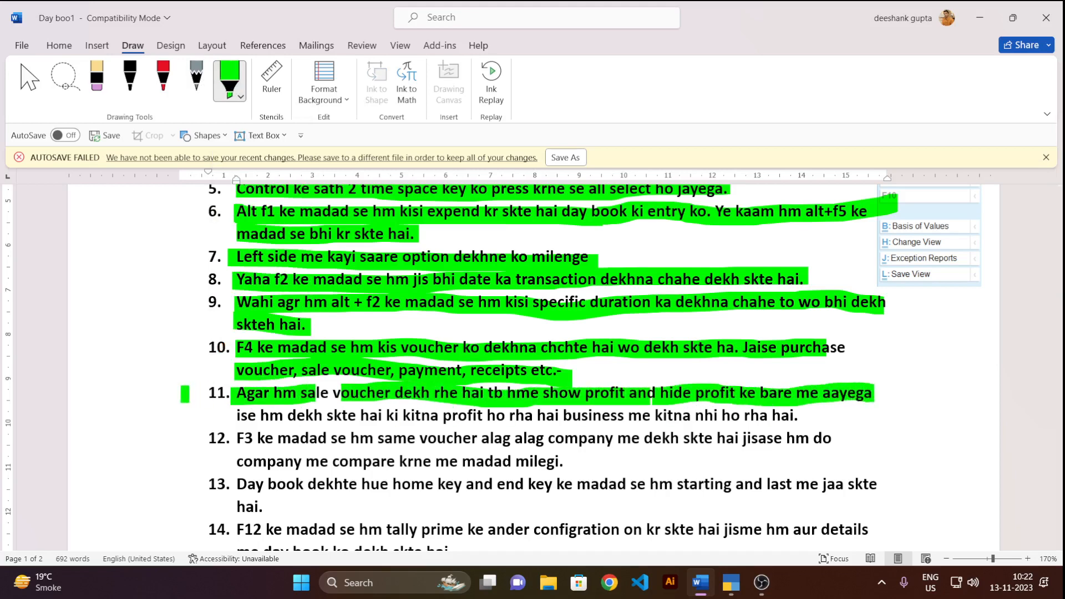
pyautogui.moveTo(239, 416); pyautogui.dragTo(766, 416)
pyautogui.moveTo(777, 416); pyautogui.dragTo(808, 416)
pyautogui.moveTo(766, 588)
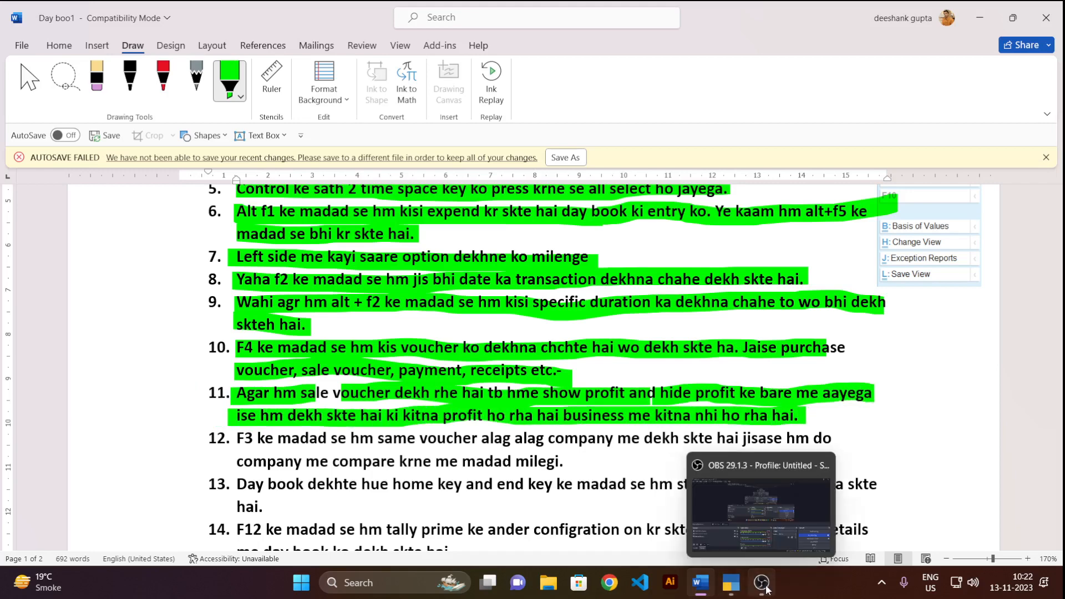
pyautogui.click(766, 588)
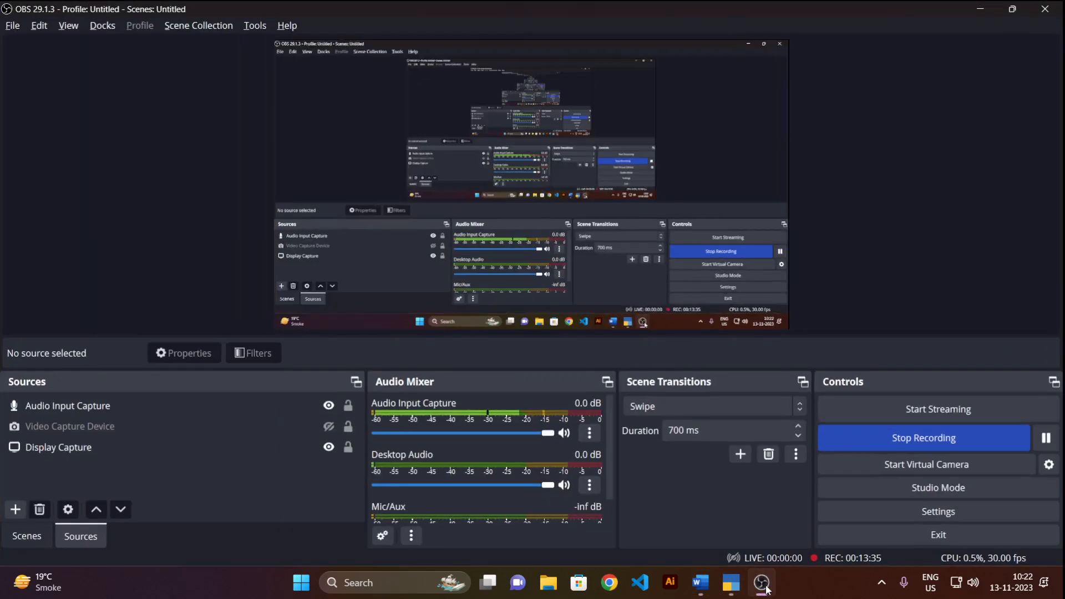
pyautogui.click(766, 588)
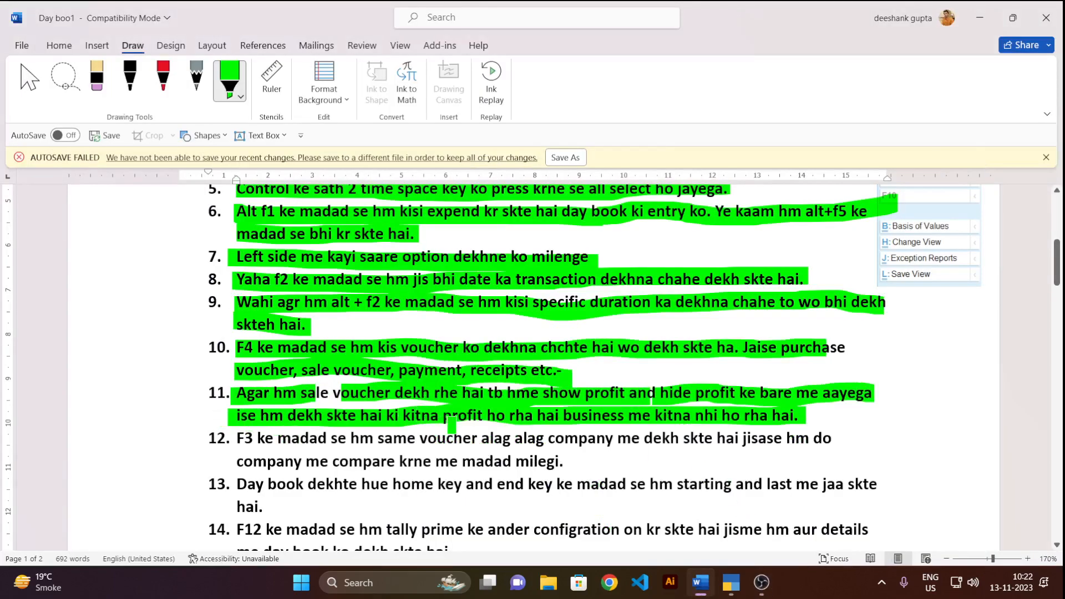
# - Switch to TallyPrime, reapply the Sales voucher type filter in the Day Book, and show the profit for the vouchers
pyautogui.hotkey('alt', 'Tab')
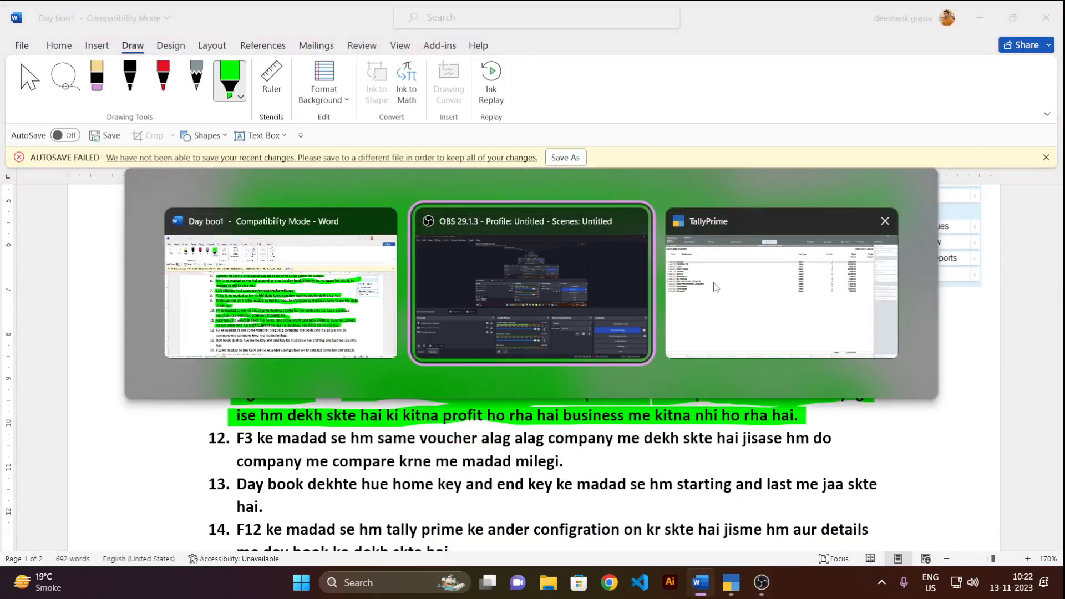
pyautogui.click(744, 285)
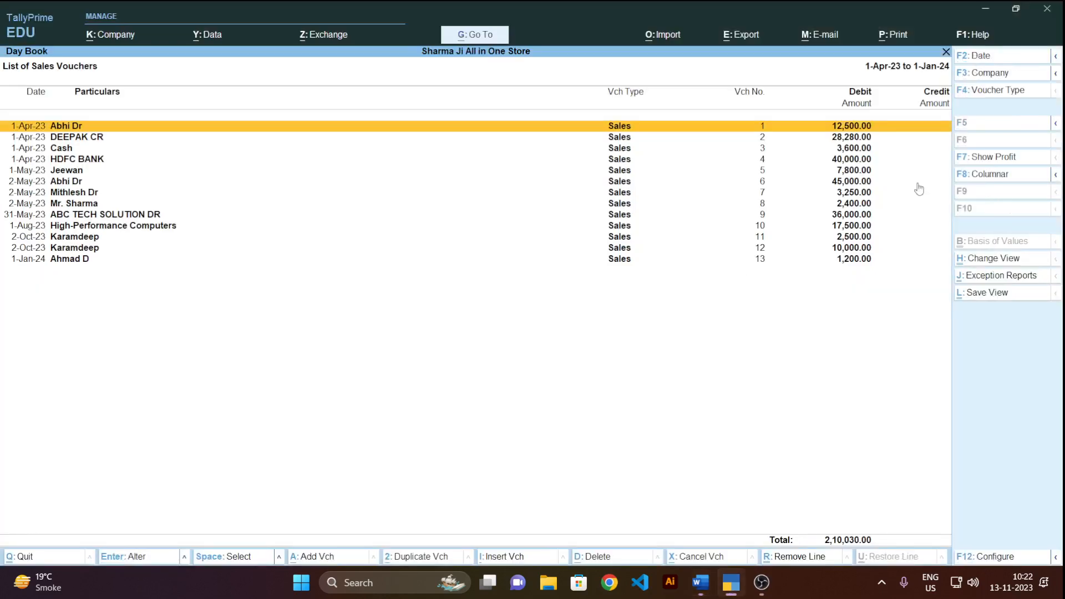
pyautogui.click(984, 97)
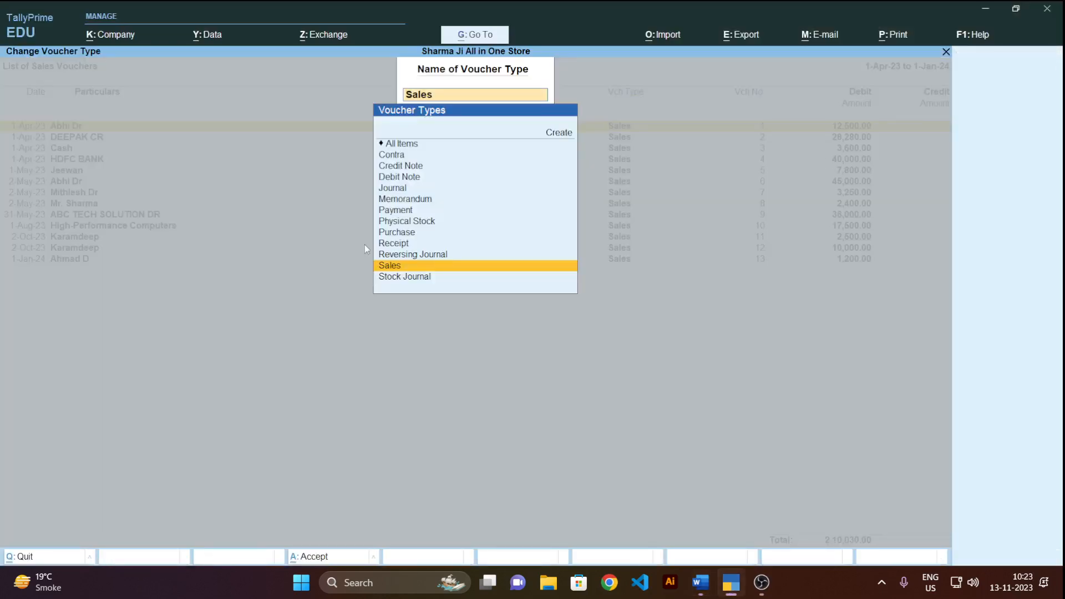
pyautogui.click(405, 266)
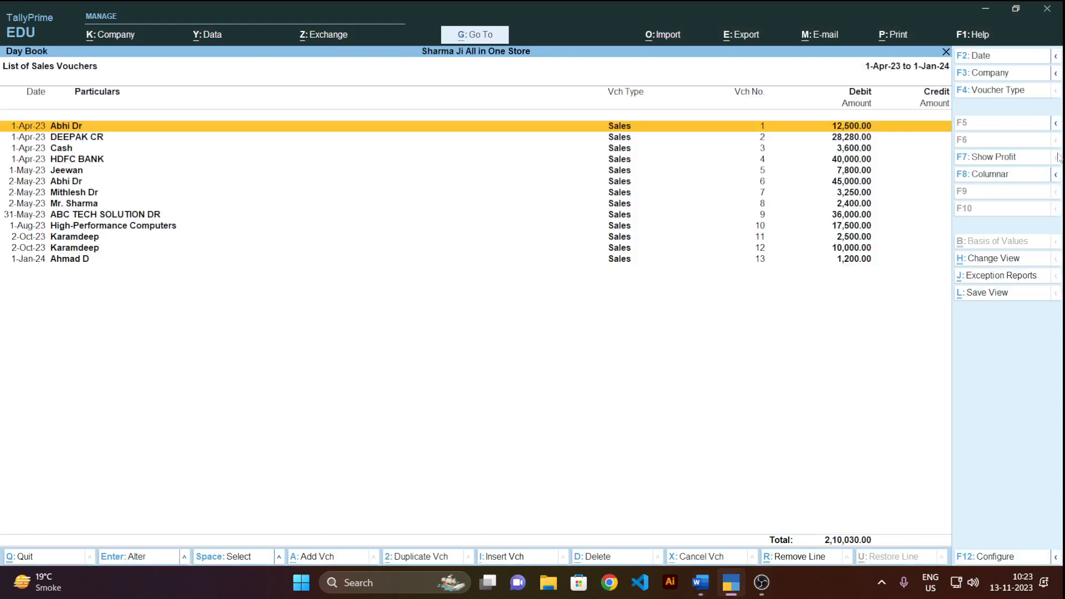
pyautogui.click(991, 157)
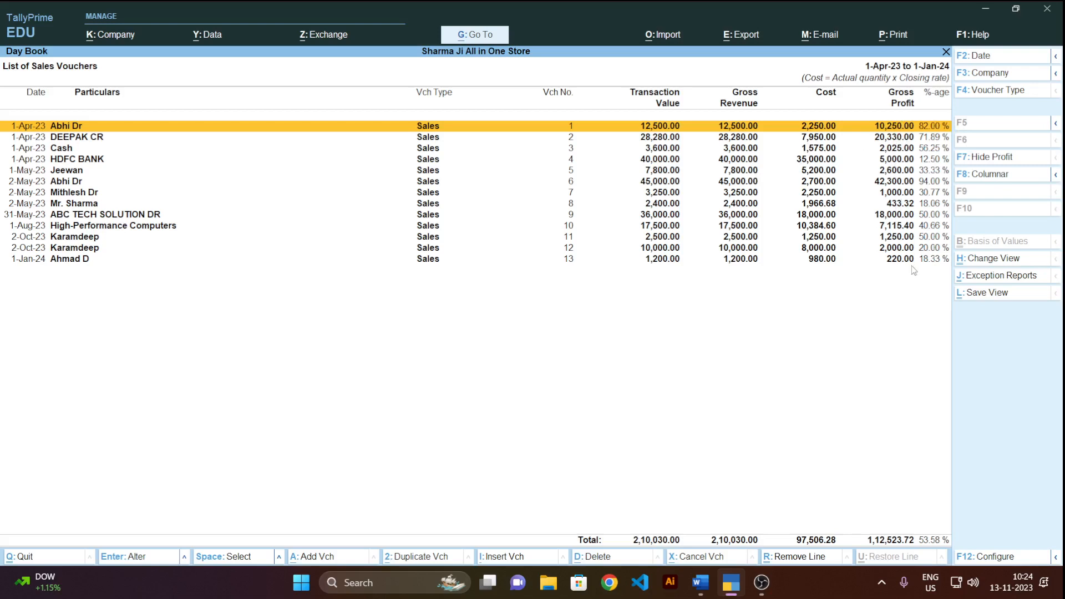
# - Expand and collapse the voucher details, and examine the cost, gross profit and percentage of each sales voucher down the list
pyautogui.hotkey('alt', 'F5')
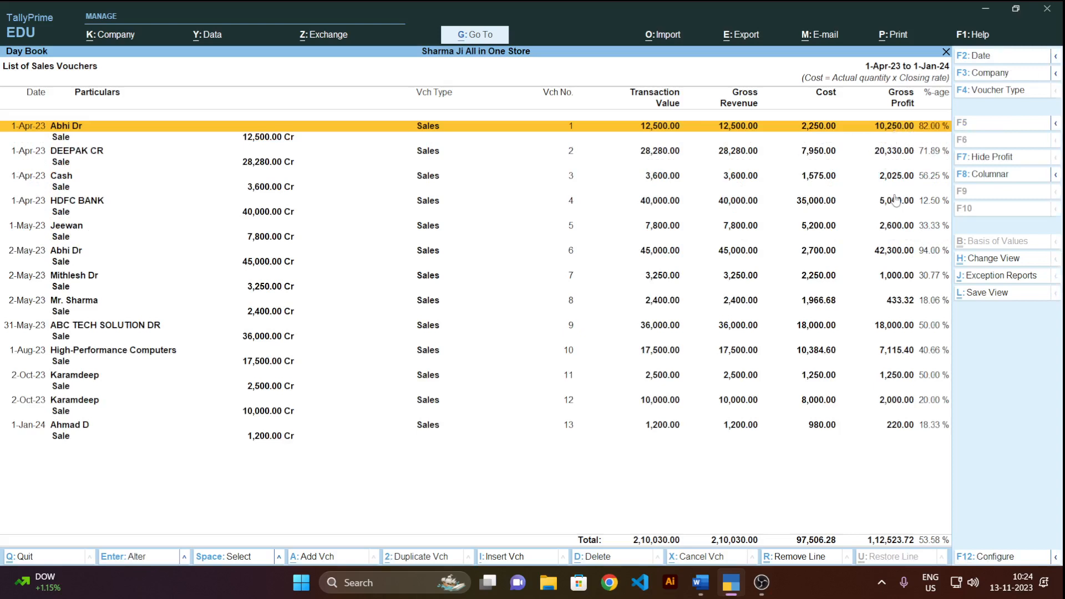
pyautogui.hotkey('alt', 'F5')
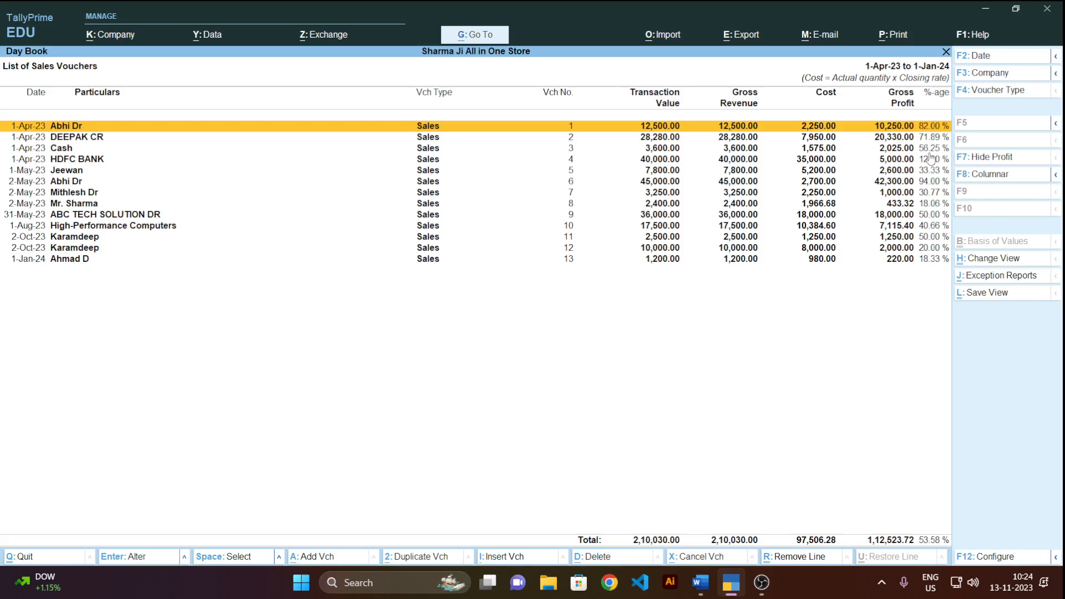
pyautogui.press('Down')
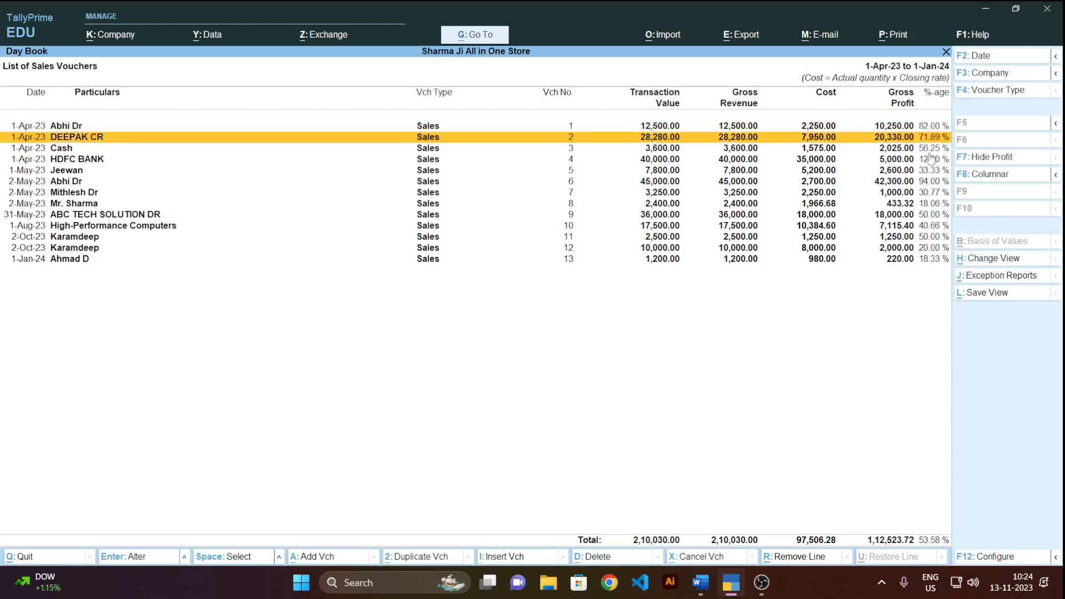
pyautogui.press('Down')
pyautogui.press('Down')
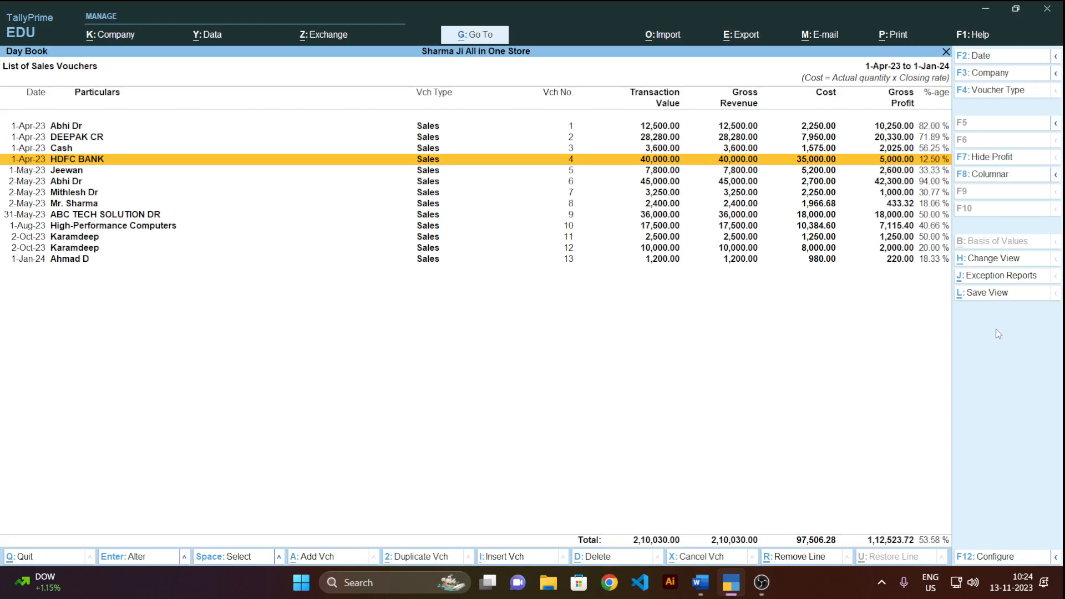
pyautogui.press('Down')
pyautogui.press('Down')
pyautogui.press('Down')
pyautogui.press('Down')
pyautogui.press('Down')
pyautogui.press('Down')
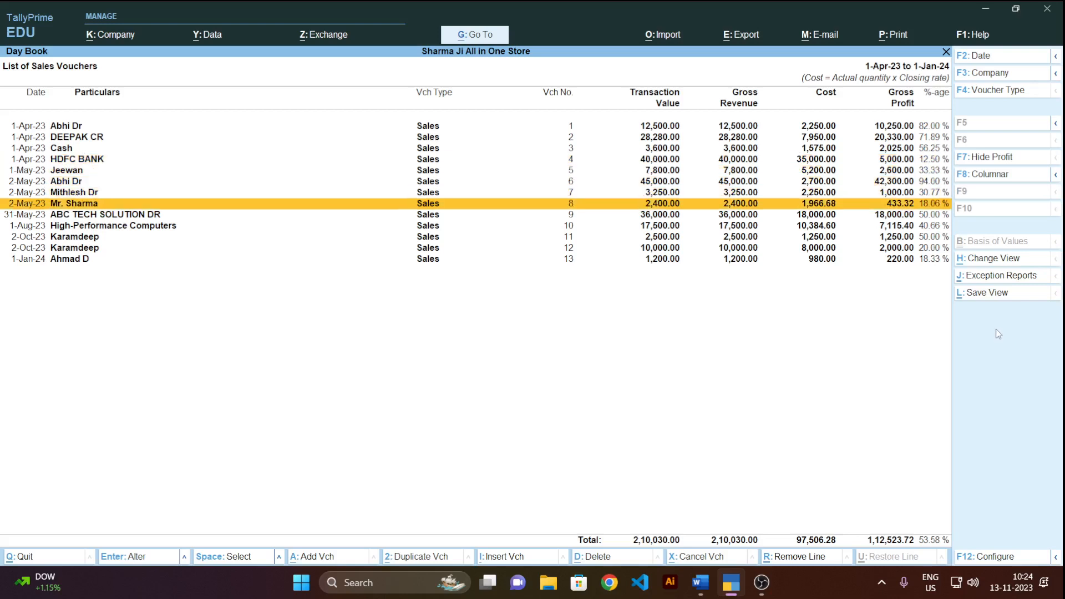
pyautogui.press('Down')
pyautogui.press('Down')
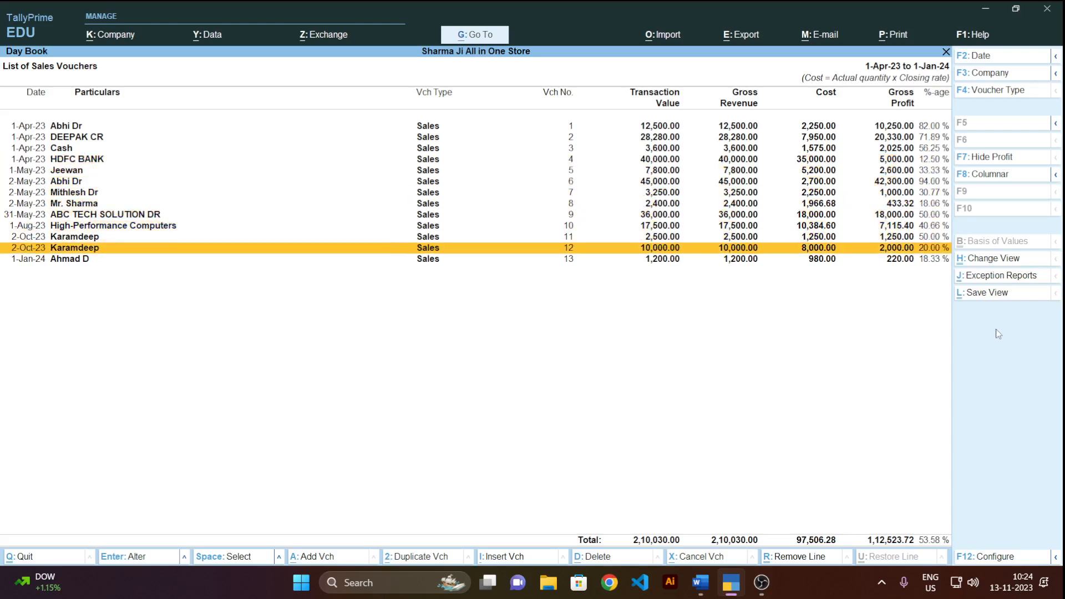
pyautogui.press('Down')
pyautogui.press('Up')
pyautogui.press('Up')
pyautogui.press('Up')
pyautogui.press('Up')
pyautogui.press('Up')
pyautogui.press('Up')
pyautogui.press('Up')
pyautogui.press('Up')
pyautogui.press('Up')
pyautogui.press('Up')
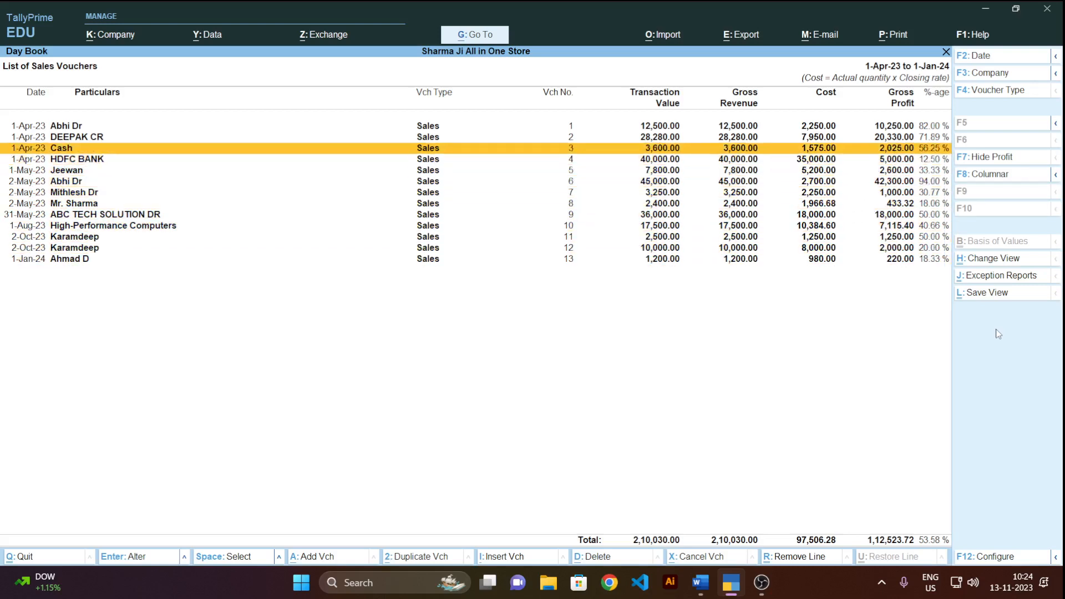
pyautogui.press('Up')
pyautogui.press('Up')
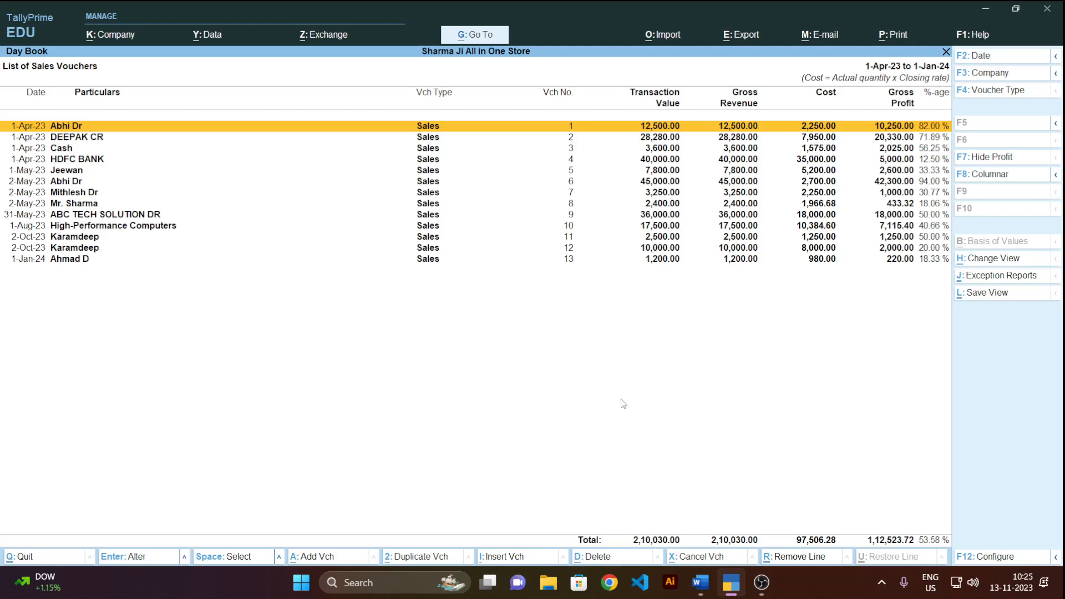
# - Switch to the Word notes and start an example in the blank area of page 2 with the lines "For example" and "Purchase bt speaker"
pyautogui.hotkey('alt', 'Tab')
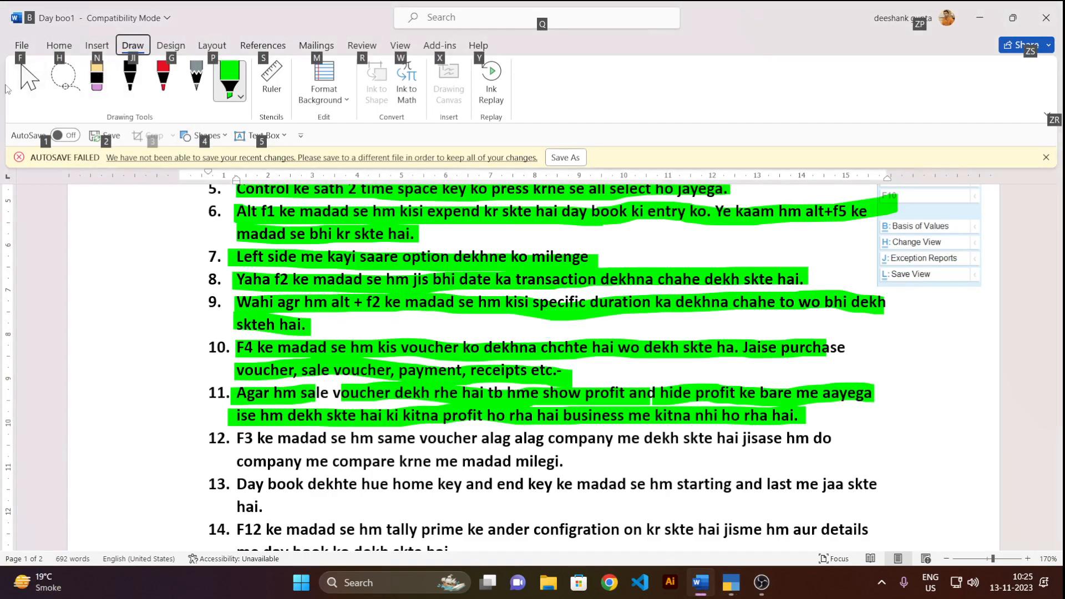
pyautogui.click(25, 89)
pyautogui.scroll(-15, 472, 389)
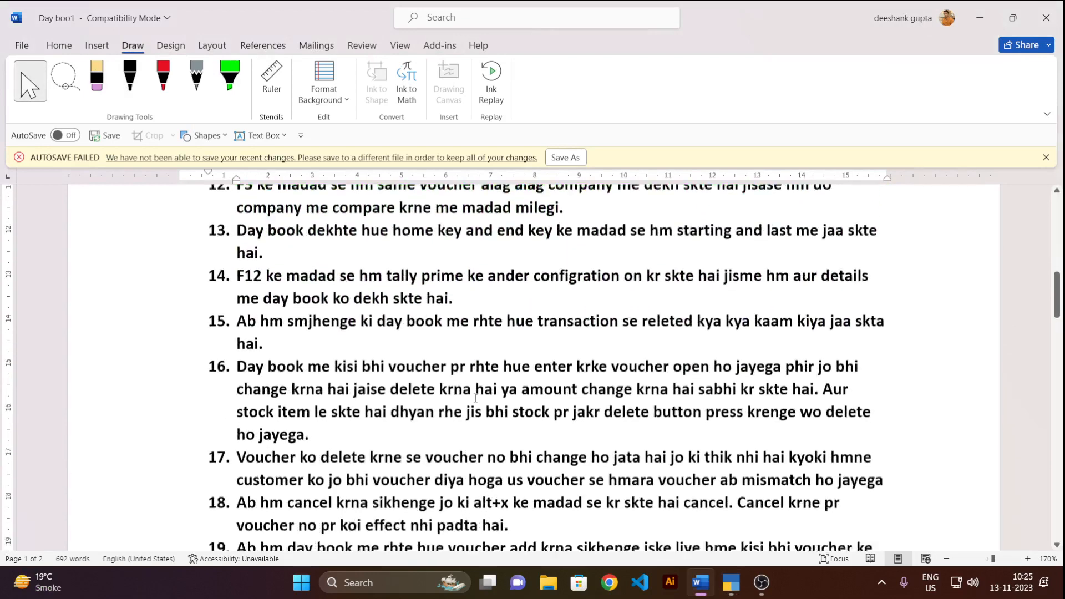
pyautogui.scroll(-8, 444, 381)
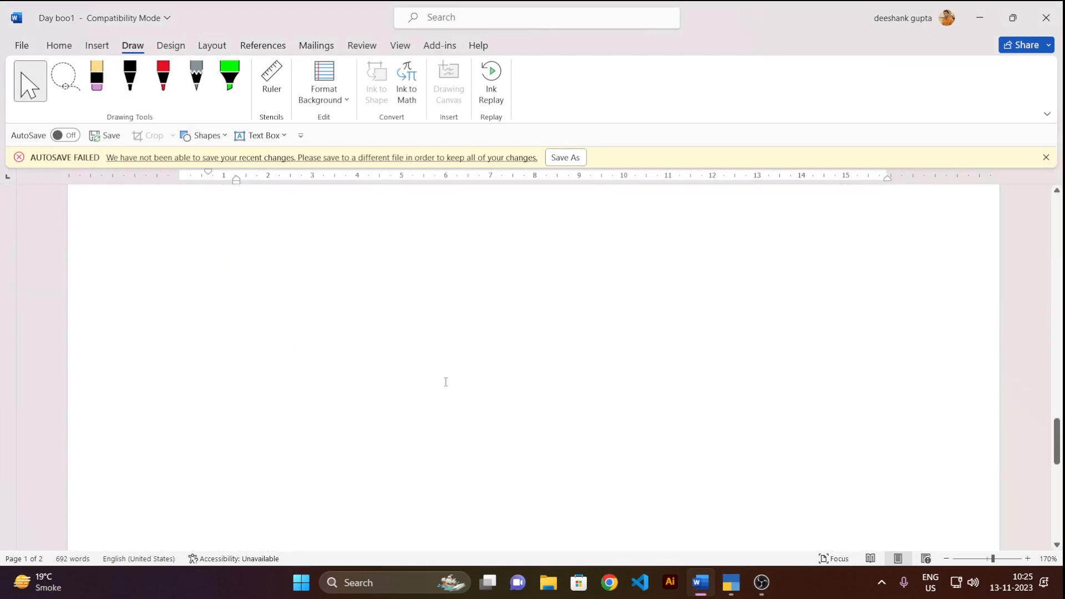
pyautogui.click(231, 272)
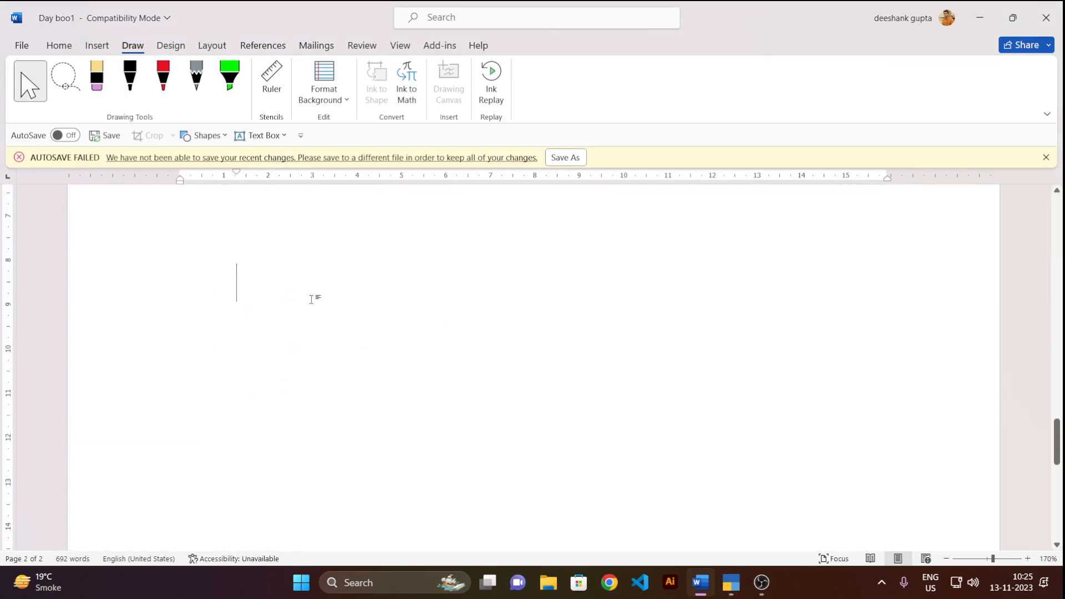
pyautogui.write('For e')
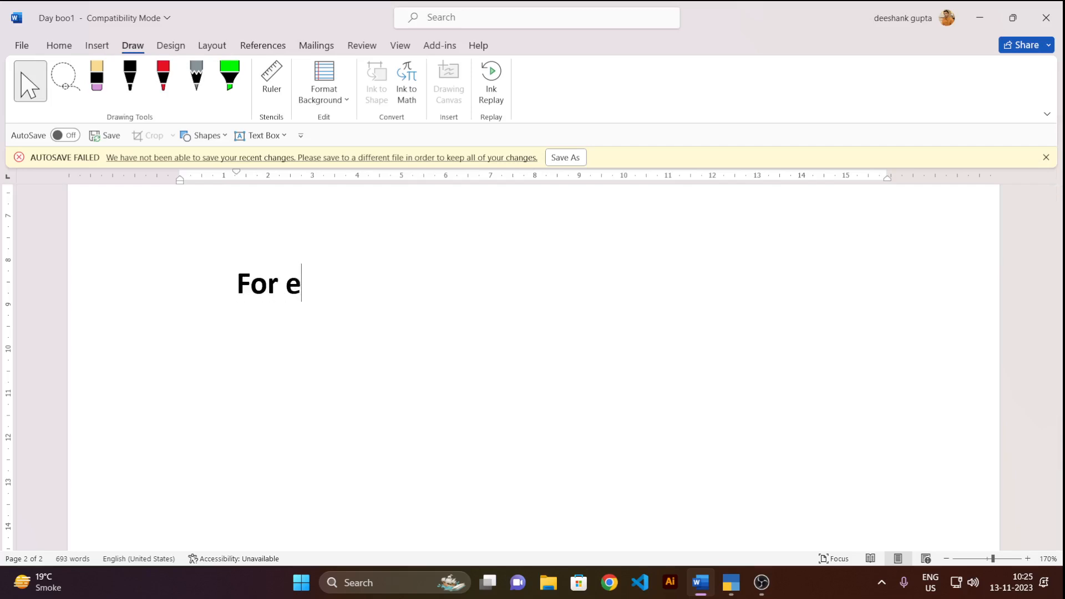
pyautogui.write('xpample')
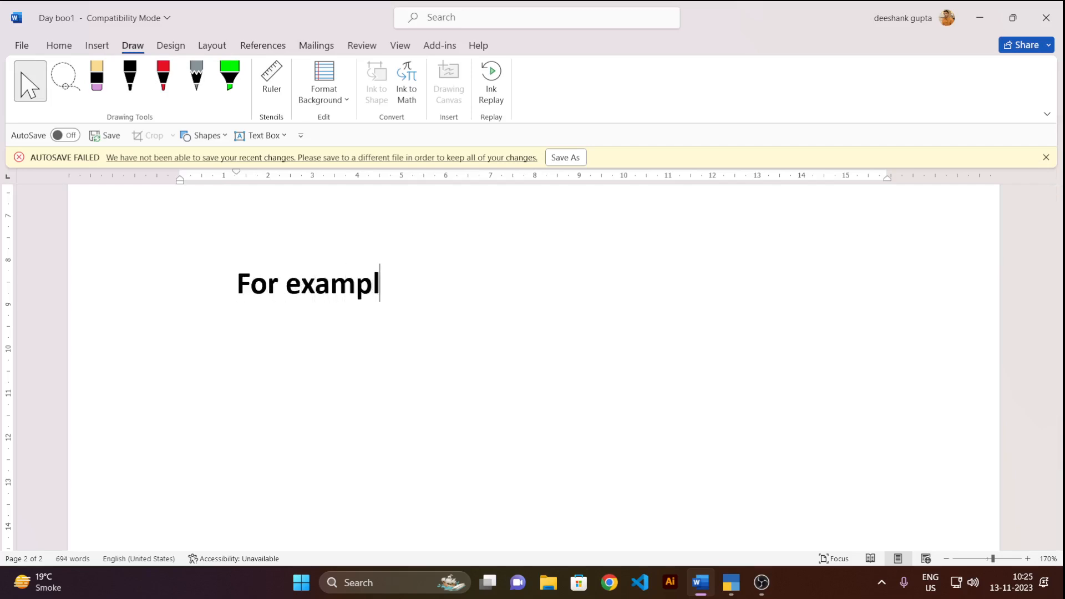
pyautogui.press('Return')
pyautogui.write('purchase')
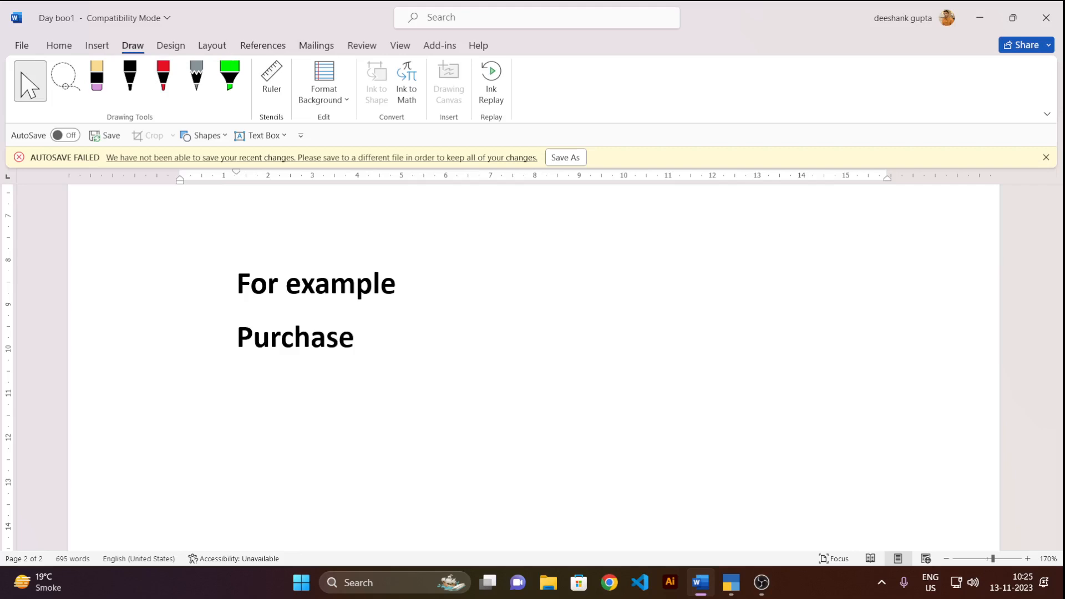
pyautogui.write('bt speaker')
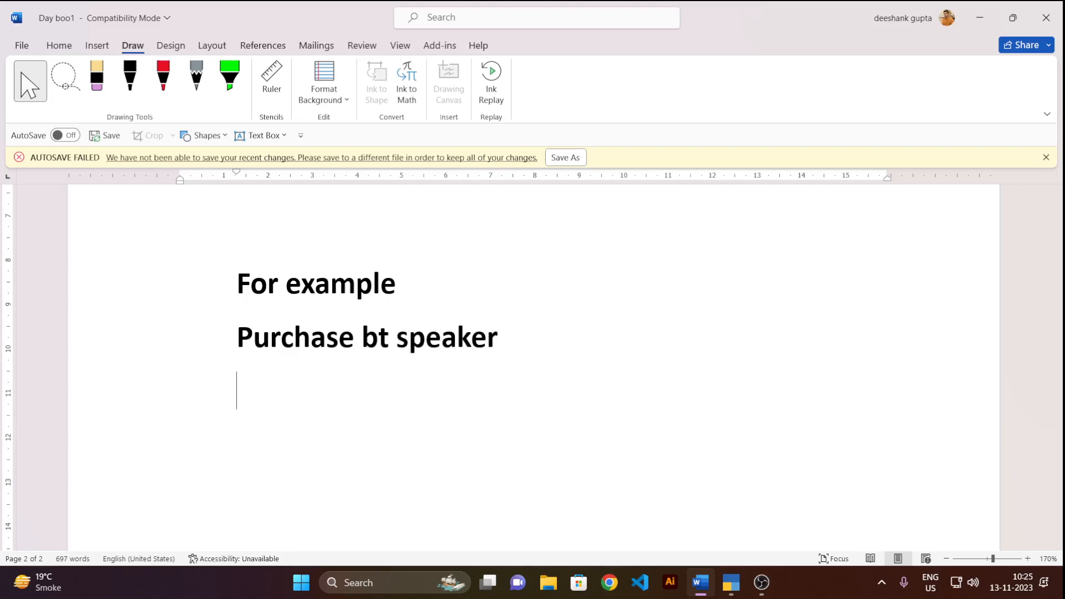
# - Add the lines "1 may =500", "1 june =700" and "Sale" below the speaker purchase line
pyautogui.write('1 may ')
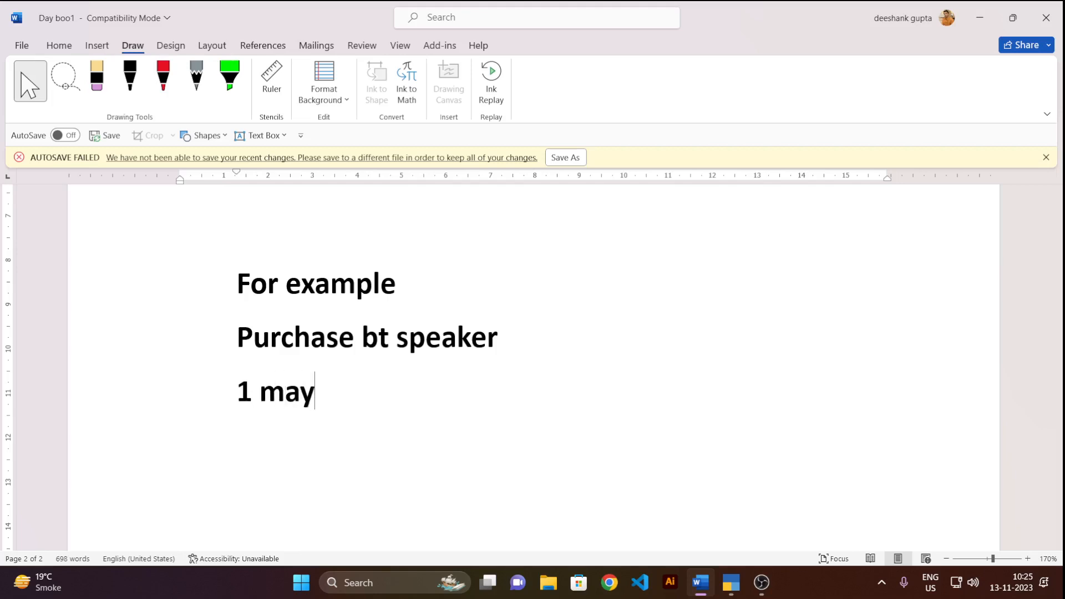
pyautogui.write('=500')
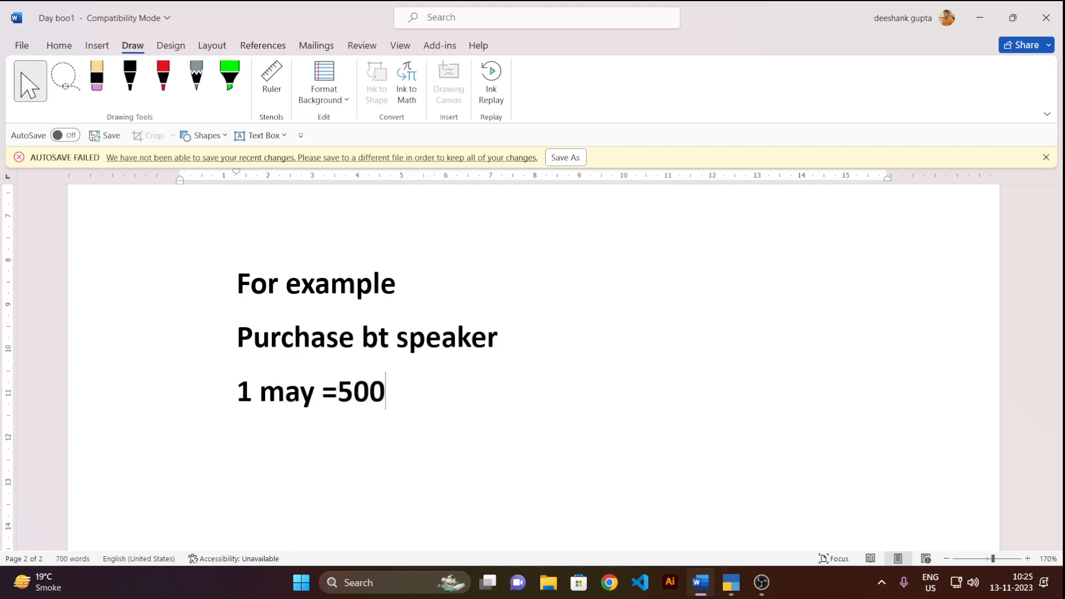
pyautogui.press('Return')
pyautogui.write('1 june ')
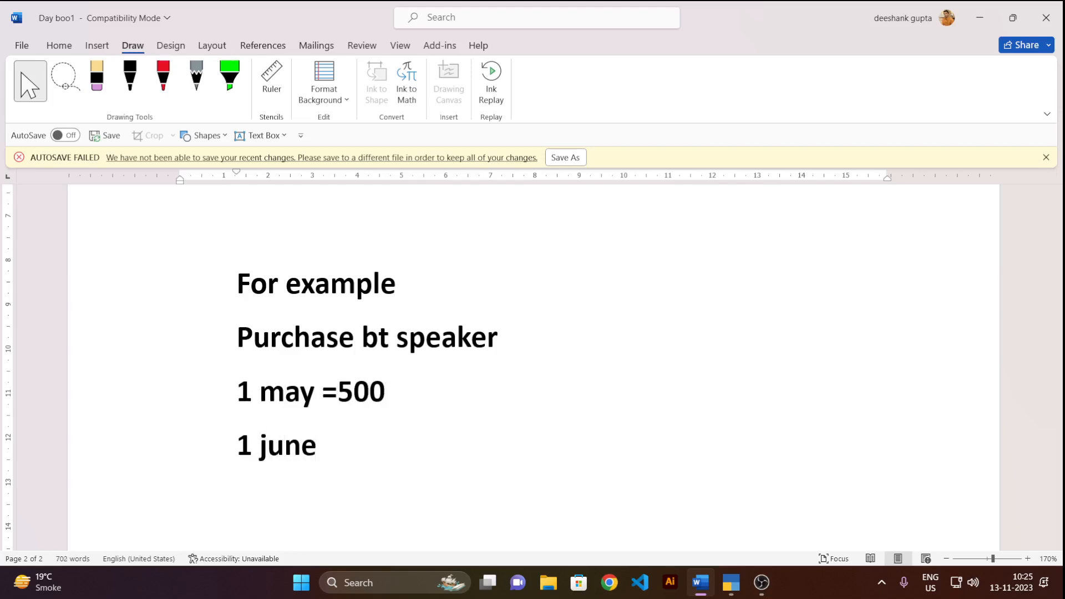
pyautogui.write('=6')
pyautogui.press('BackSpace')
pyautogui.write('8')
pyautogui.press('BackSpace')
pyautogui.write('00')
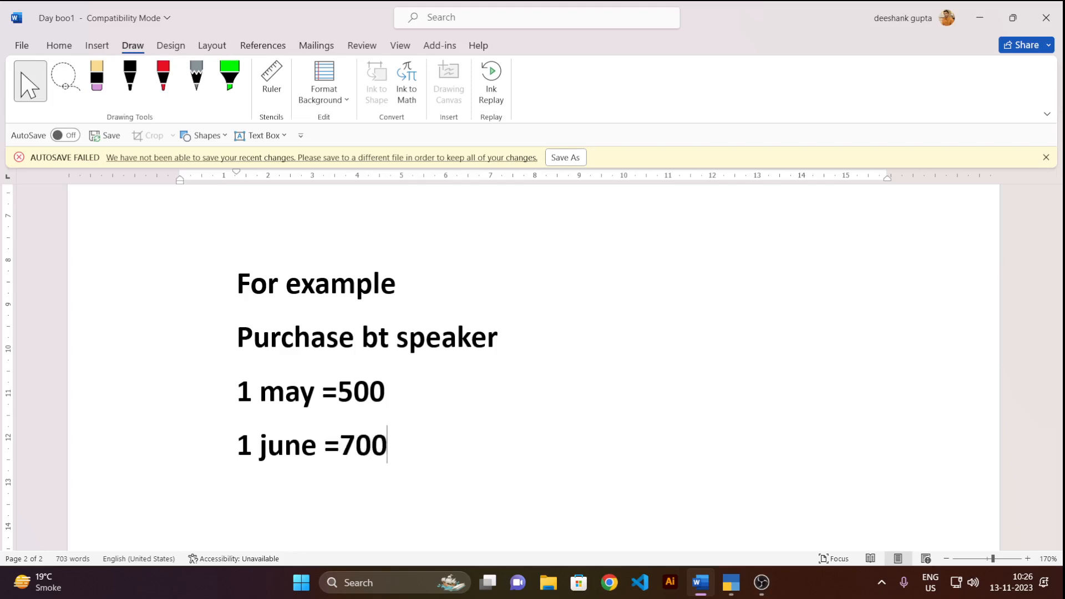
pyautogui.press('Return')
pyautogui.write('Sale')
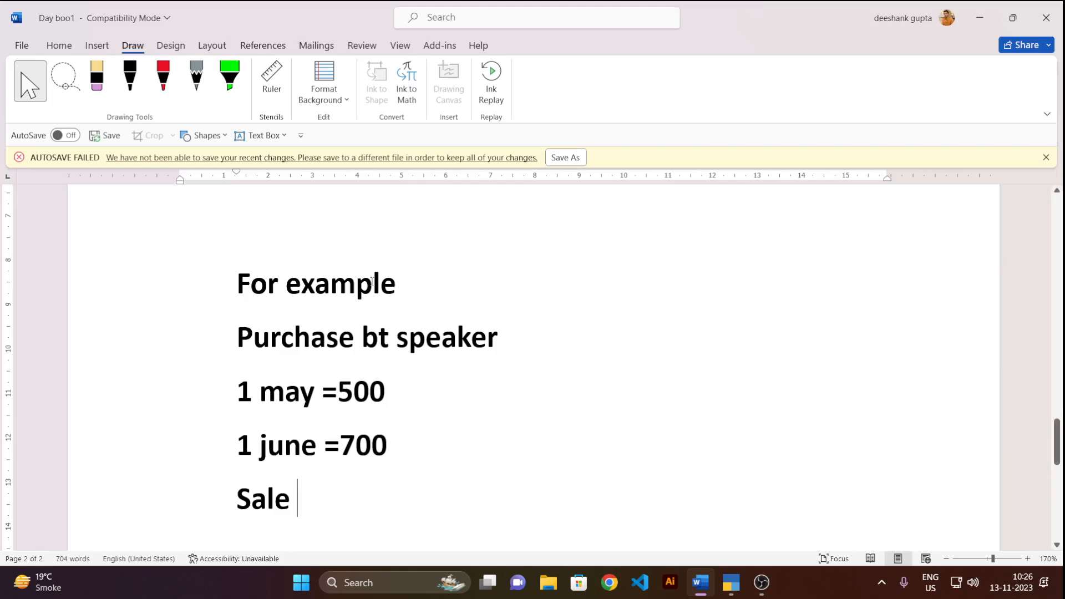
# - Insert the quantity "1 pc" before the equals sign in both the 1 may and 1 june purchase lines
pyautogui.click(311, 394)
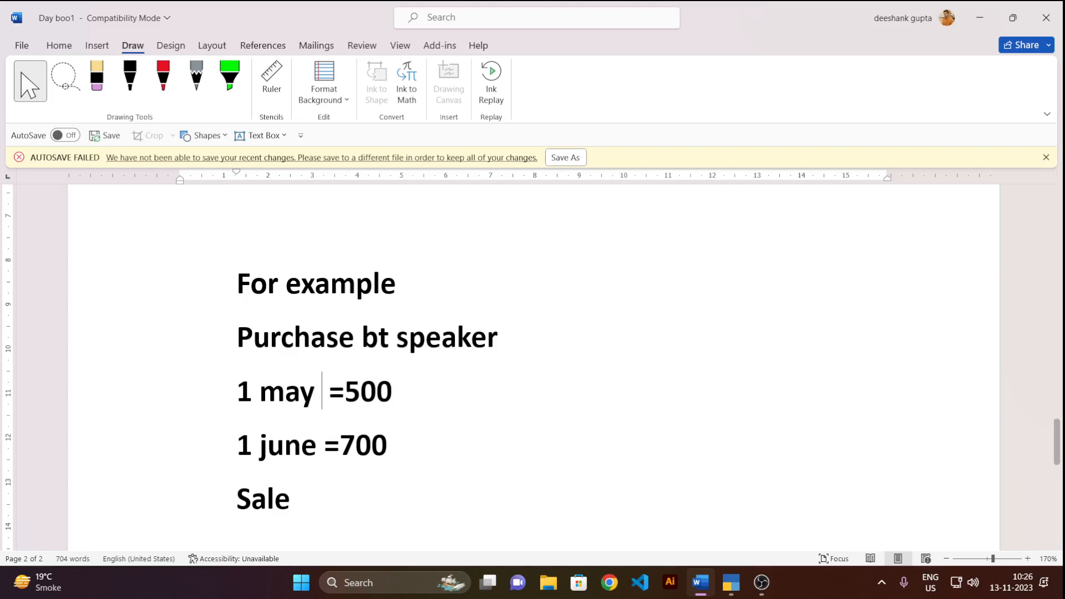
pyautogui.write('1 pc')
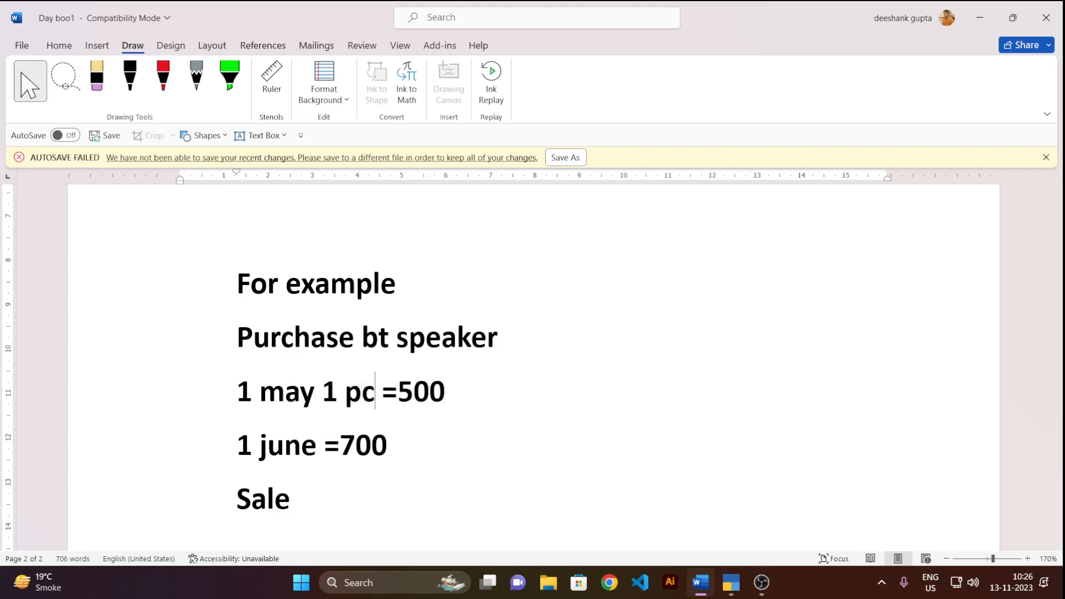
pyautogui.press('Down')
pyautogui.press('Left')
pyautogui.press('Left')
pyautogui.press('Left')
pyautogui.press('Left')
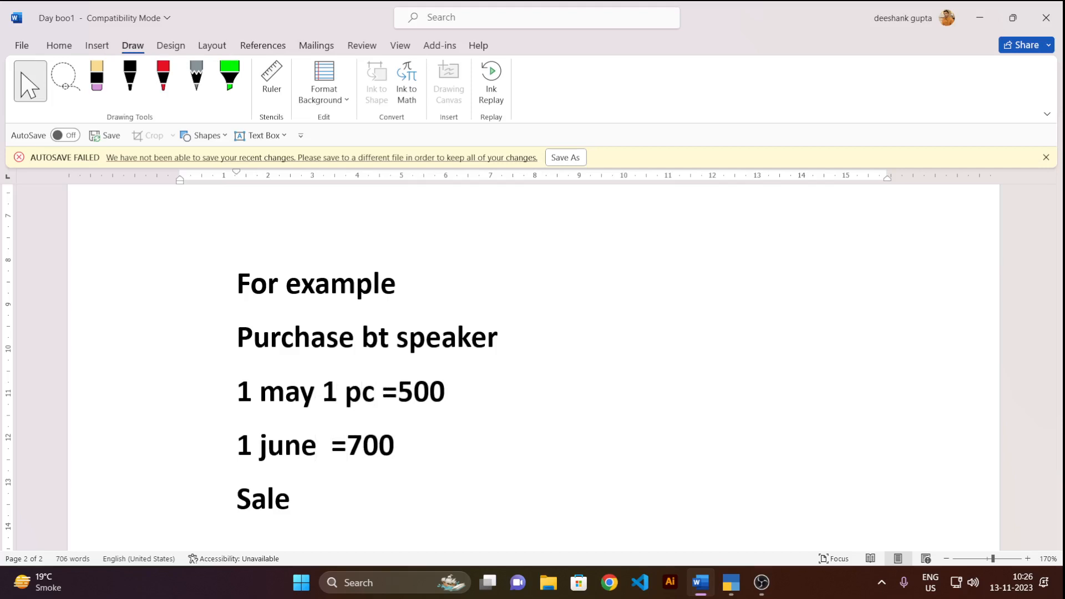
pyautogui.write('1 pc')
pyautogui.press('Down')
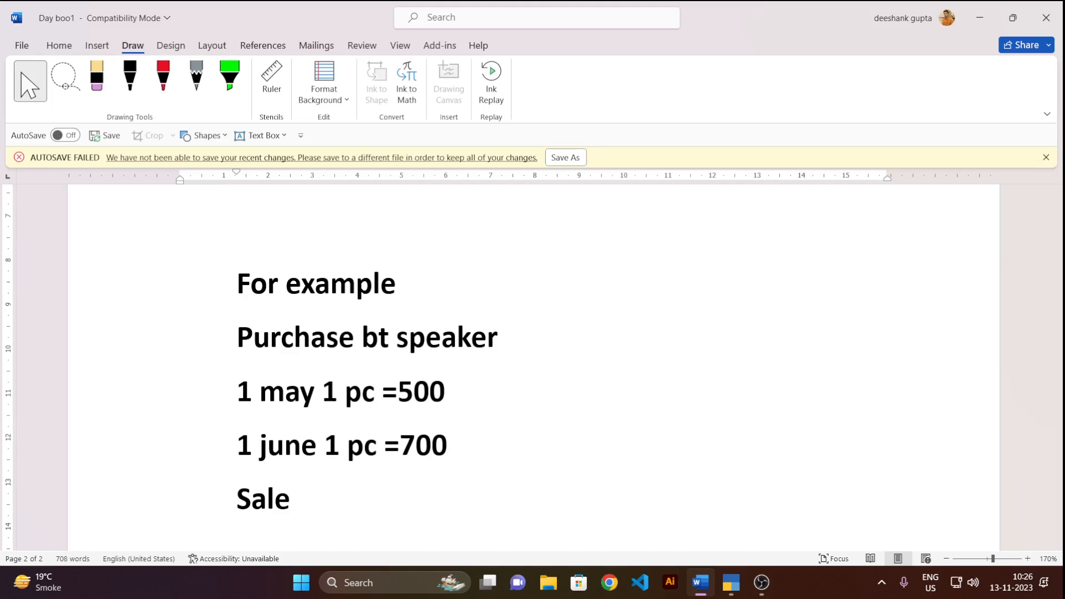
# - Complete the Sale line of the example so it reads "Sale 2 pc on 1 aug 1800"
pyautogui.write('sale')
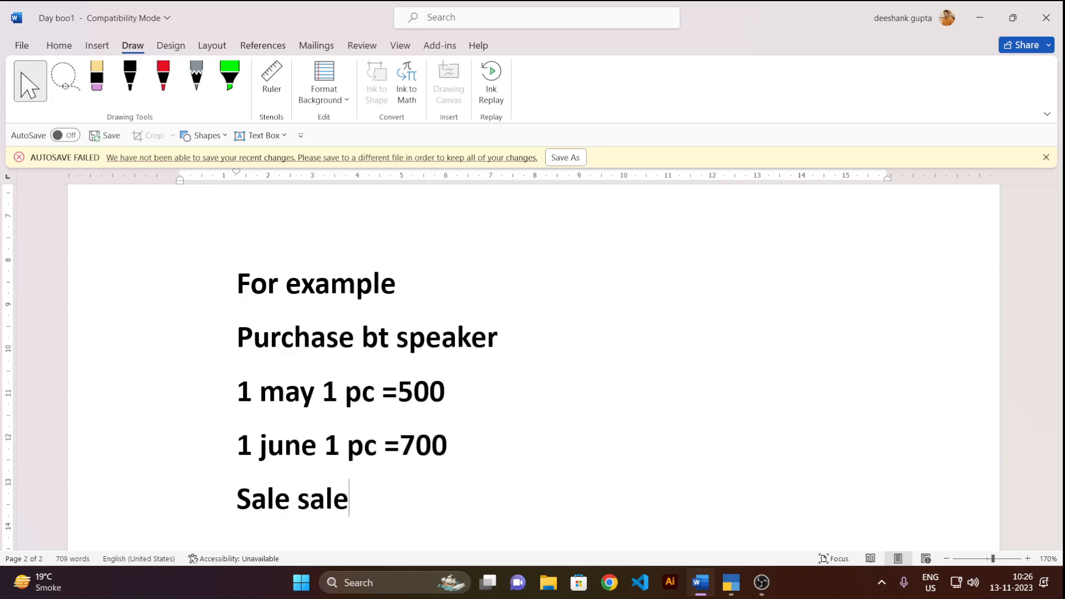
pyautogui.press('BackSpace')
pyautogui.press('BackSpace')
pyautogui.press('BackSpace')
pyautogui.press('BackSpace')
pyautogui.write('2 pc')
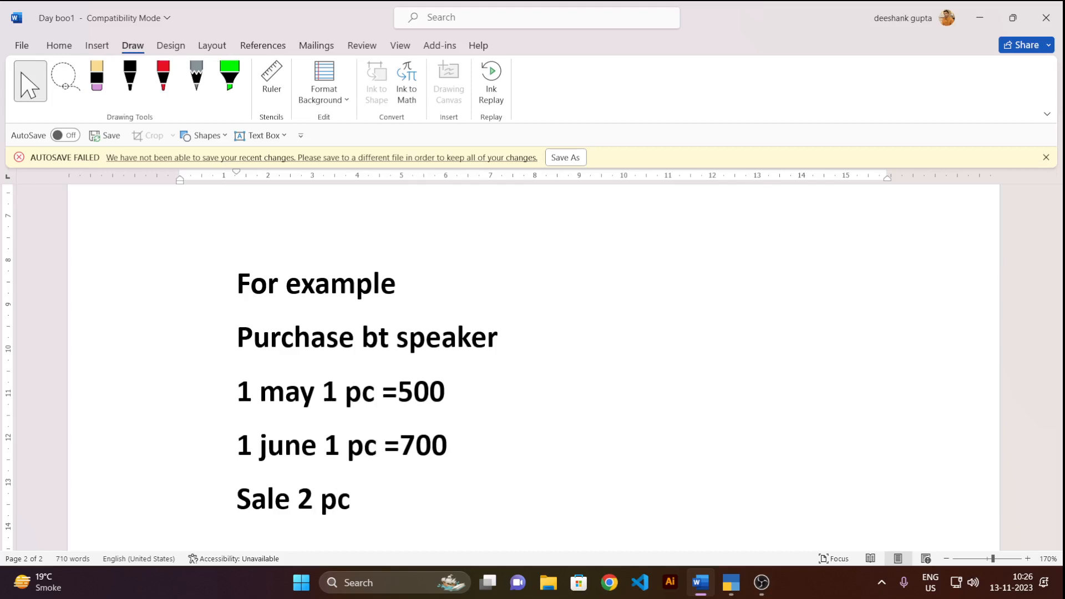
pyautogui.write(' on 1')
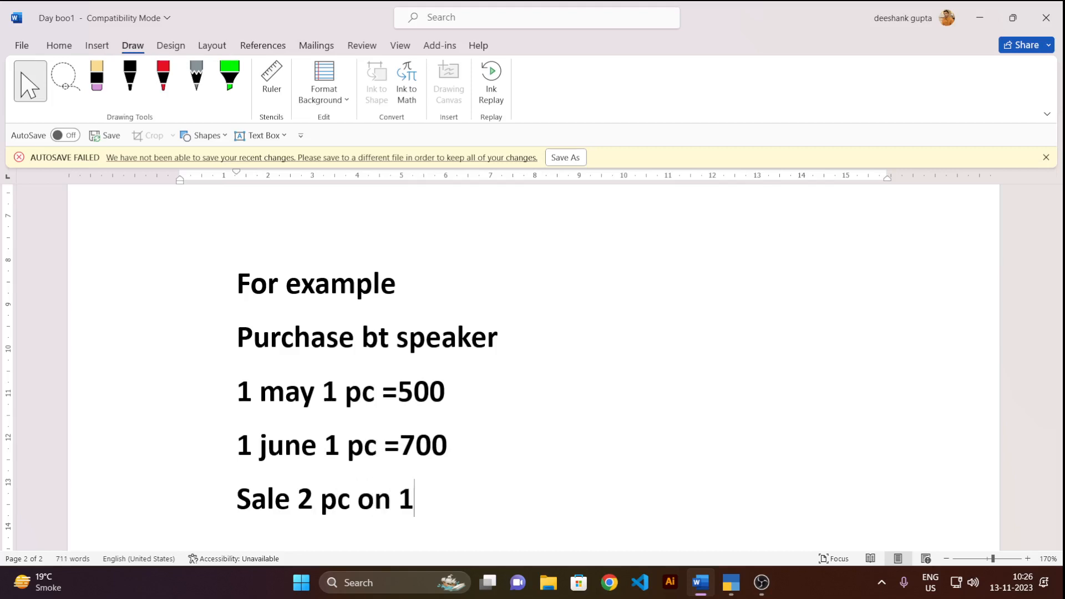
pyautogui.write(' aug ')
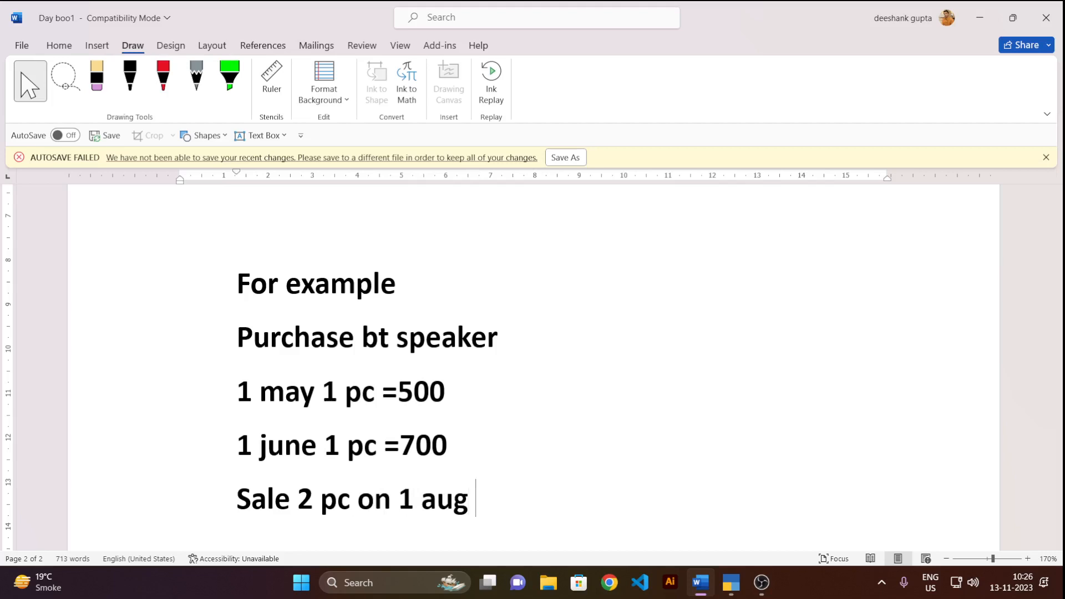
pyautogui.write('1800')
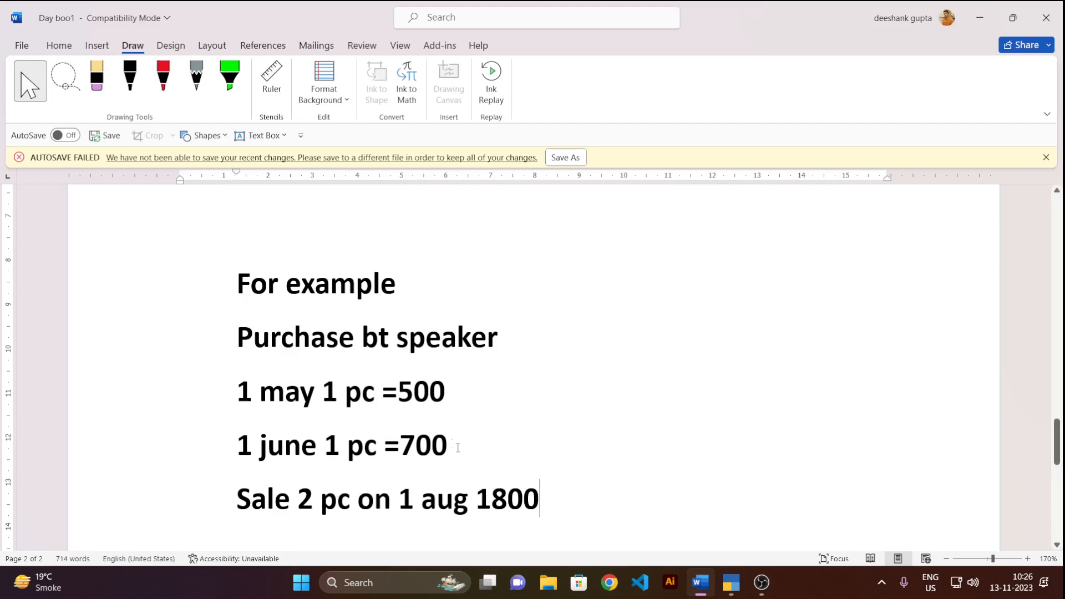
# - Highlight the purchase prices 500 and 700 in green with the highlighter pen
pyautogui.moveTo(398, 395); pyautogui.dragTo(450, 446)
pyautogui.click(430, 397)
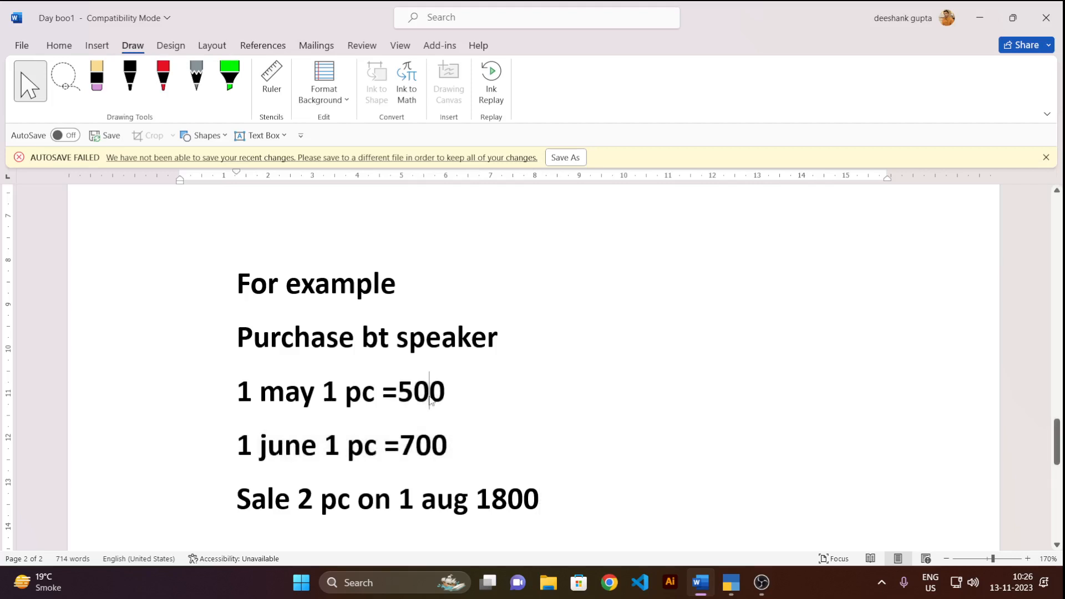
pyautogui.click(233, 101)
pyautogui.moveTo(400, 395); pyautogui.dragTo(448, 395)
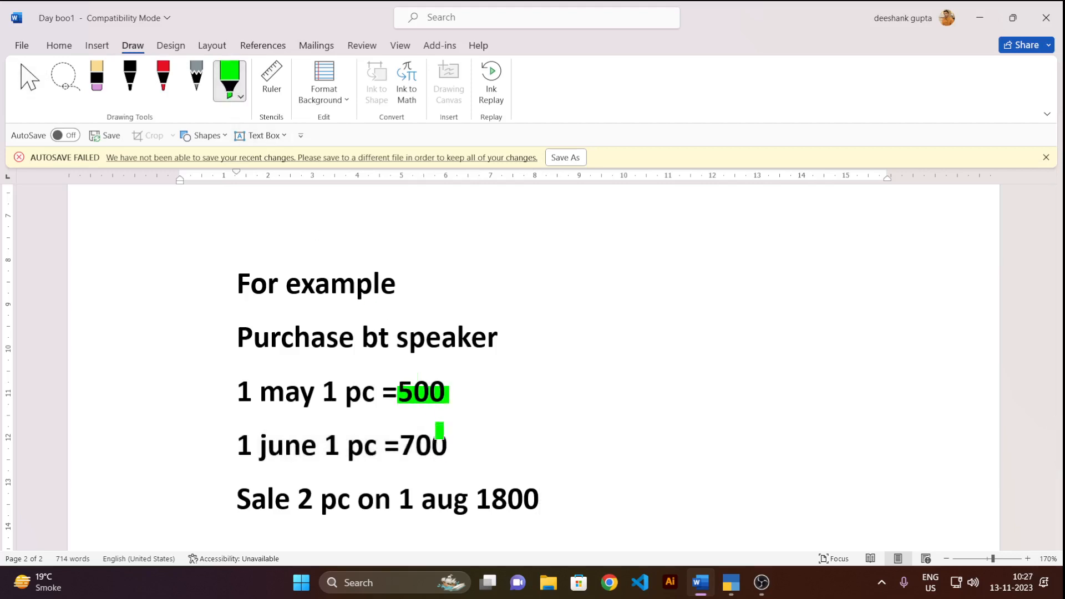
pyautogui.moveTo(406, 446); pyautogui.dragTo(443, 446)
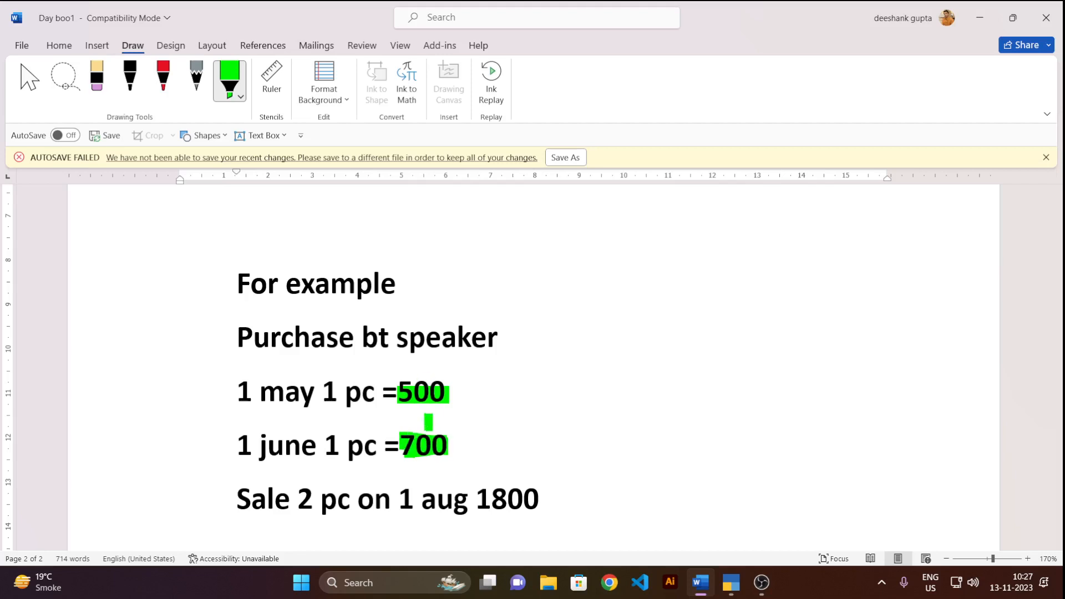
# - Handwrite the fraction "500+700" over "2" with the red pen in the blank area beside the example
pyautogui.click(162, 89)
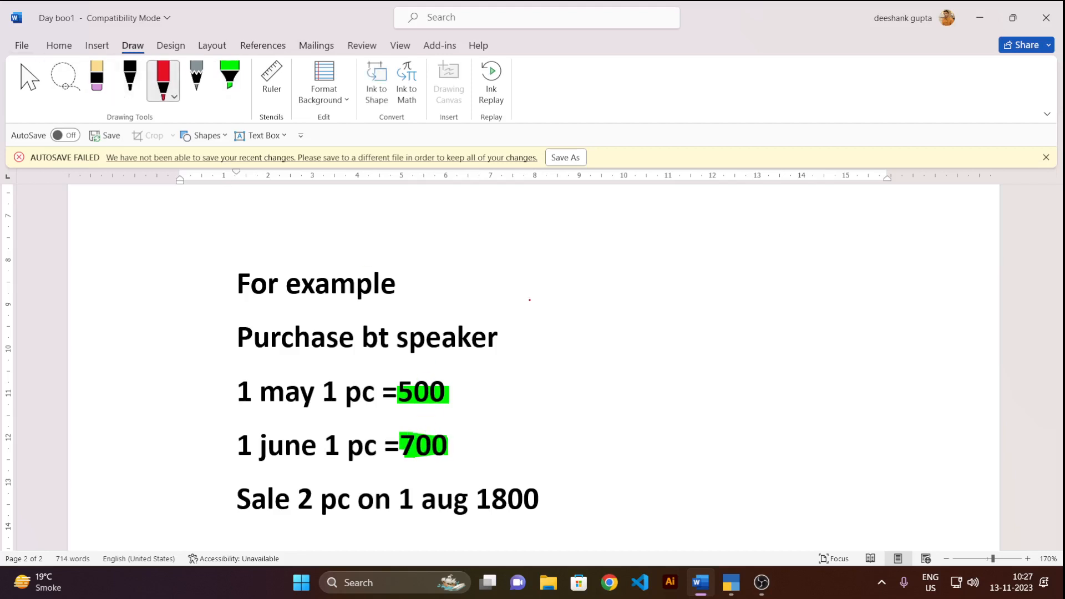
pyautogui.moveTo(625, 267)
pyautogui.mouseDown()
pyautogui.moveTo(608, 272)
pyautogui.moveTo(602, 292)
pyautogui.moveTo(638, 269)
pyautogui.moveTo(691, 283)
pyautogui.mouseUp()
pyautogui.moveTo(680, 268)
pyautogui.mouseDown()
pyautogui.moveTo(739, 253)
pyautogui.moveTo(736, 278)
pyautogui.moveTo(753, 254)
pyautogui.moveTo(788, 268)
pyautogui.mouseUp()
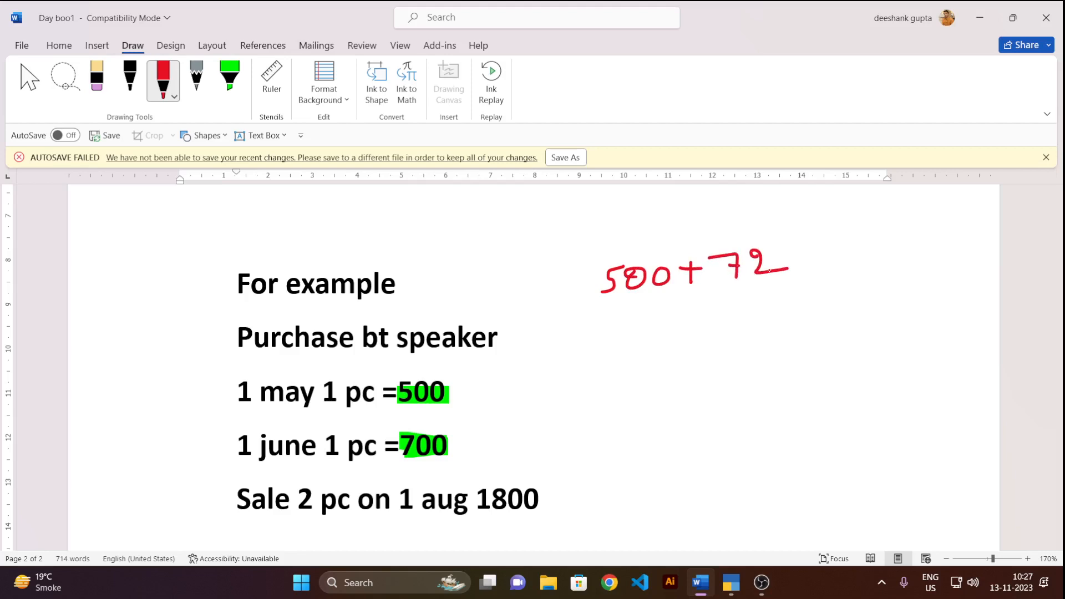
pyautogui.hotkey('ctrl', 'z')
pyautogui.moveTo(753, 257)
pyautogui.mouseDown()
pyautogui.moveTo(752, 272)
pyautogui.moveTo(768, 261)
pyautogui.moveTo(754, 265)
pyautogui.moveTo(787, 267)
pyautogui.moveTo(778, 259)
pyautogui.mouseUp()
pyautogui.moveTo(618, 307); pyautogui.dragTo(822, 285)
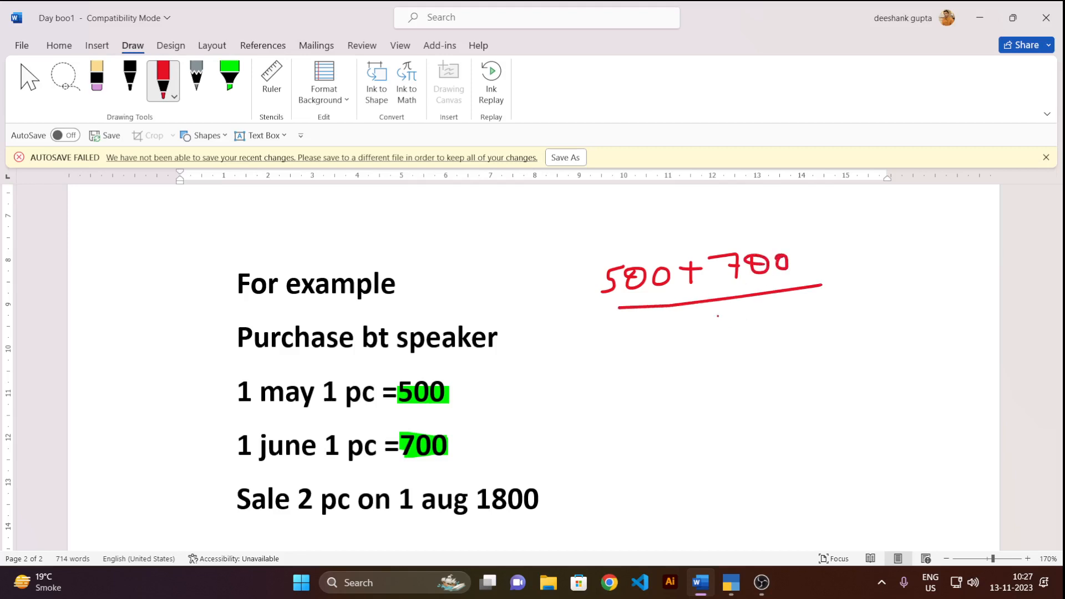
pyautogui.moveTo(720, 312); pyautogui.dragTo(769, 325)
# - Handwrite "= 1200/2" after the fraction, strike through both numbers and write the result "= 600" below
pyautogui.moveTo(840, 273)
pyautogui.mouseDown()
pyautogui.moveTo(861, 273)
pyautogui.moveTo(867, 289)
pyautogui.mouseUp()
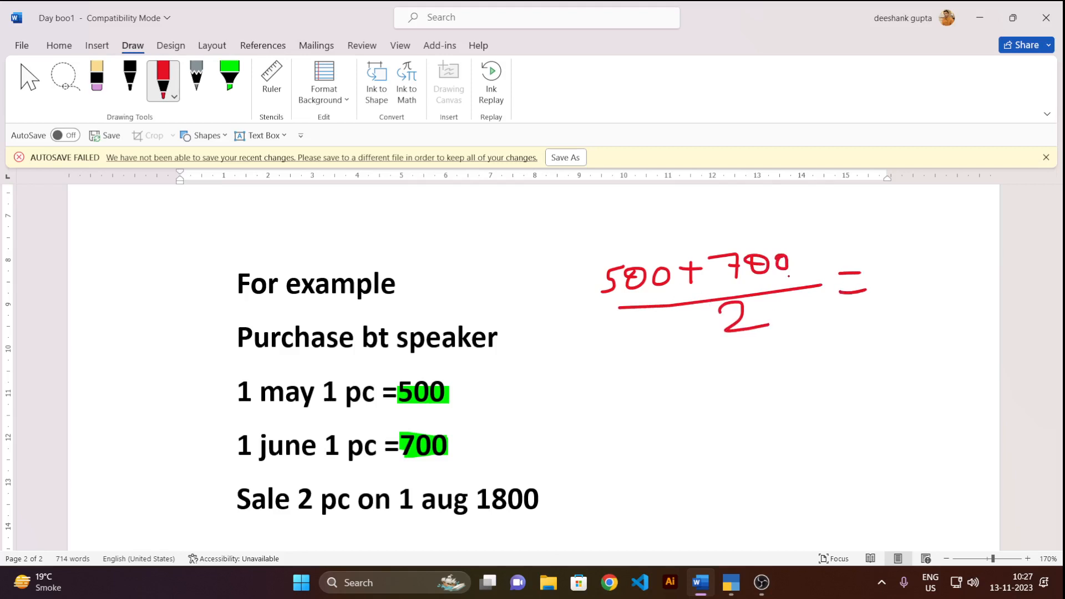
pyautogui.moveTo(894, 245)
pyautogui.mouseDown()
pyautogui.moveTo(895, 259)
pyautogui.moveTo(925, 257)
pyautogui.moveTo(953, 229)
pyautogui.moveTo(961, 236)
pyautogui.mouseUp()
pyautogui.moveTo(890, 293); pyautogui.dragTo(977, 269)
pyautogui.moveTo(932, 284)
pyautogui.mouseDown()
pyautogui.moveTo(946, 310)
pyautogui.moveTo(963, 302)
pyautogui.moveTo(927, 313)
pyautogui.moveTo(948, 314)
pyautogui.mouseUp()
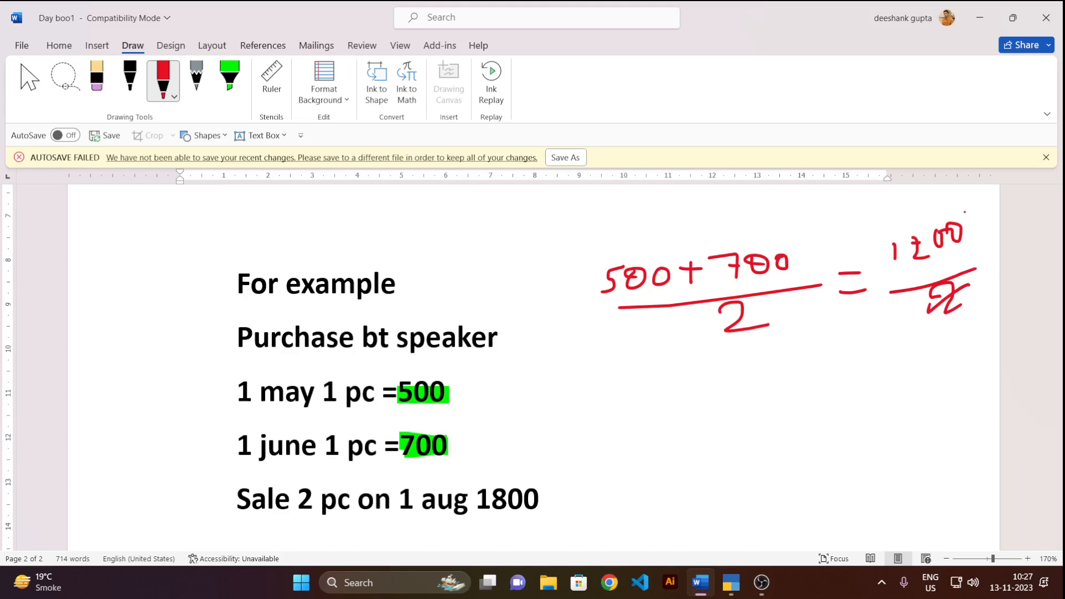
pyautogui.moveTo(964, 211); pyautogui.dragTo(903, 284)
pyautogui.moveTo(796, 362)
pyautogui.mouseDown()
pyautogui.moveTo(860, 365)
pyautogui.moveTo(847, 356)
pyautogui.moveTo(913, 348)
pyautogui.moveTo(879, 340)
pyautogui.mouseUp()
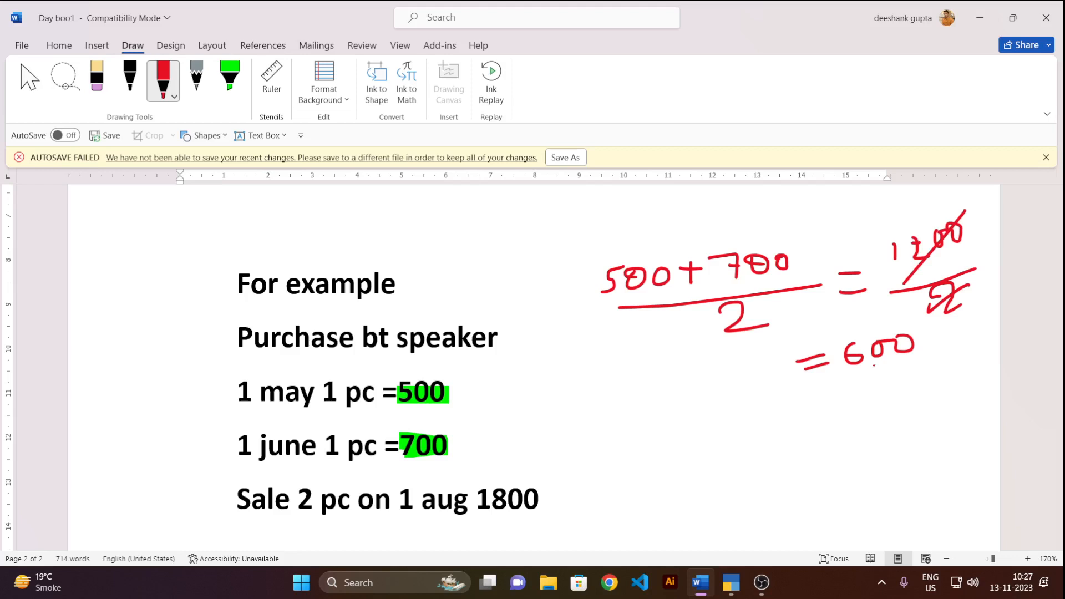
# - Switch to TallyPrime, leave the Day Book and start a new Purchase voucher
pyautogui.hotkey('alt', 'Tab')
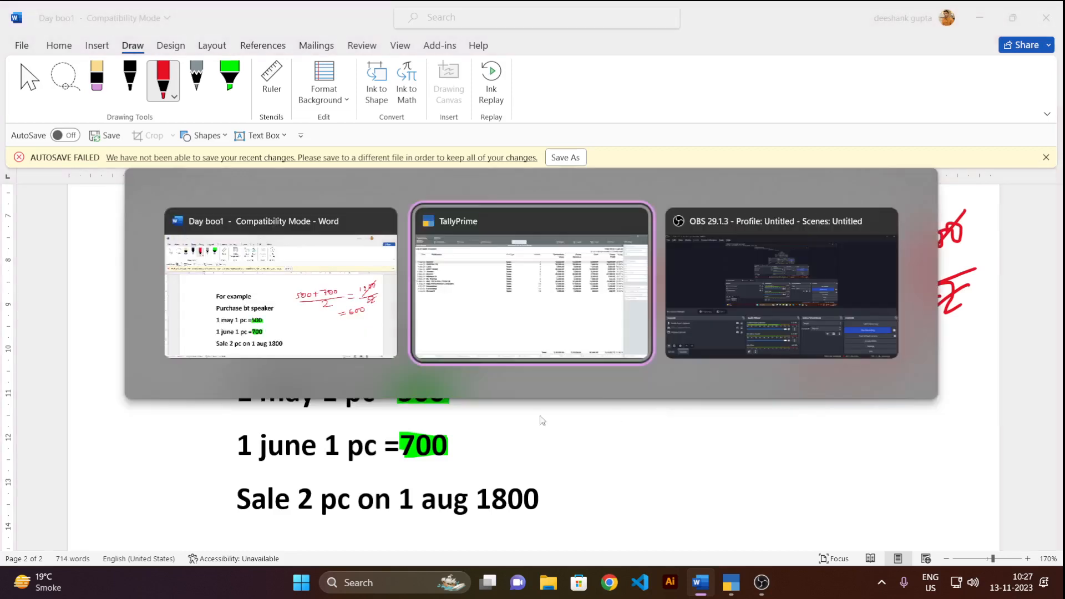
pyautogui.press('Escape')
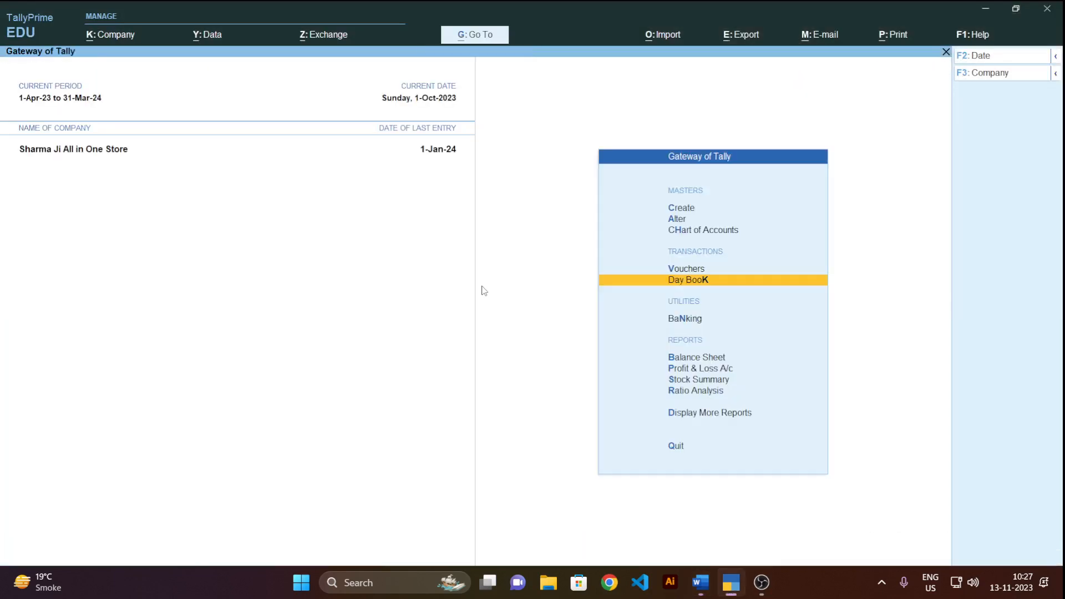
pyautogui.press('Escape')
pyautogui.press('Escape')
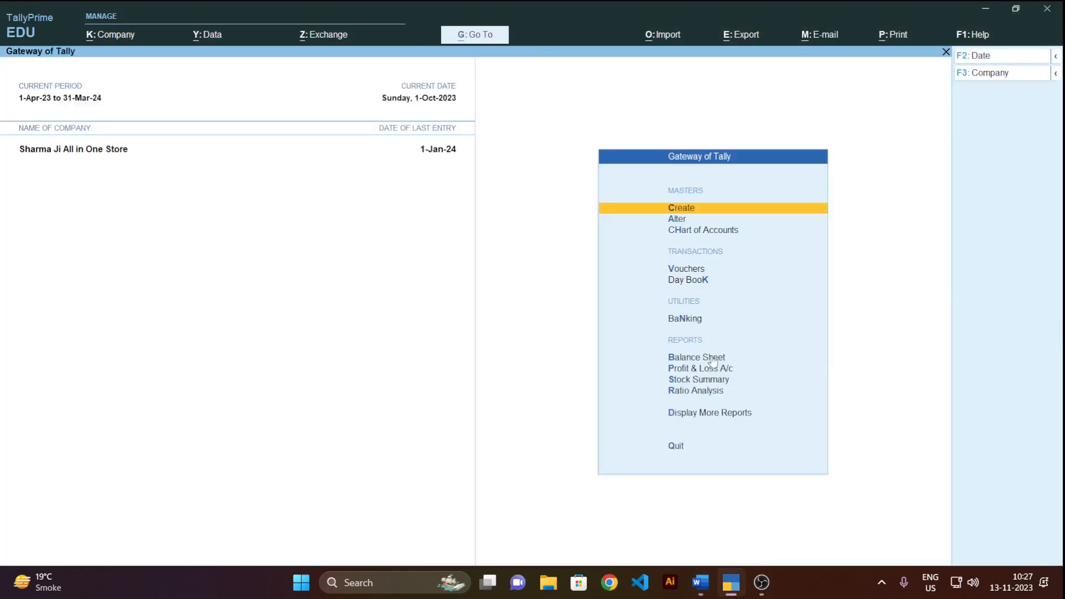
pyautogui.click(687, 270)
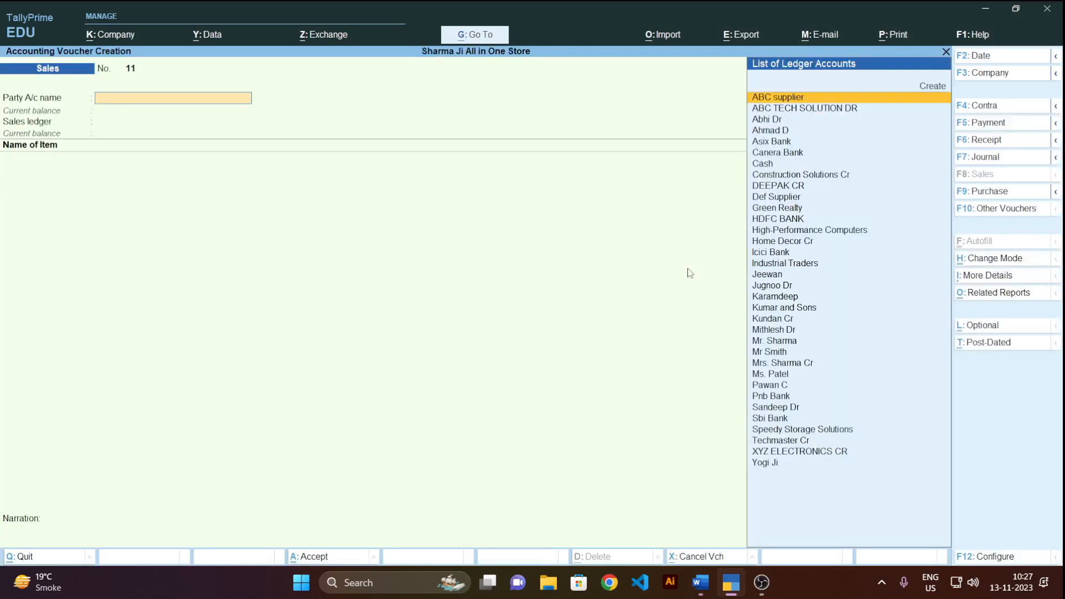
pyautogui.press('F9')
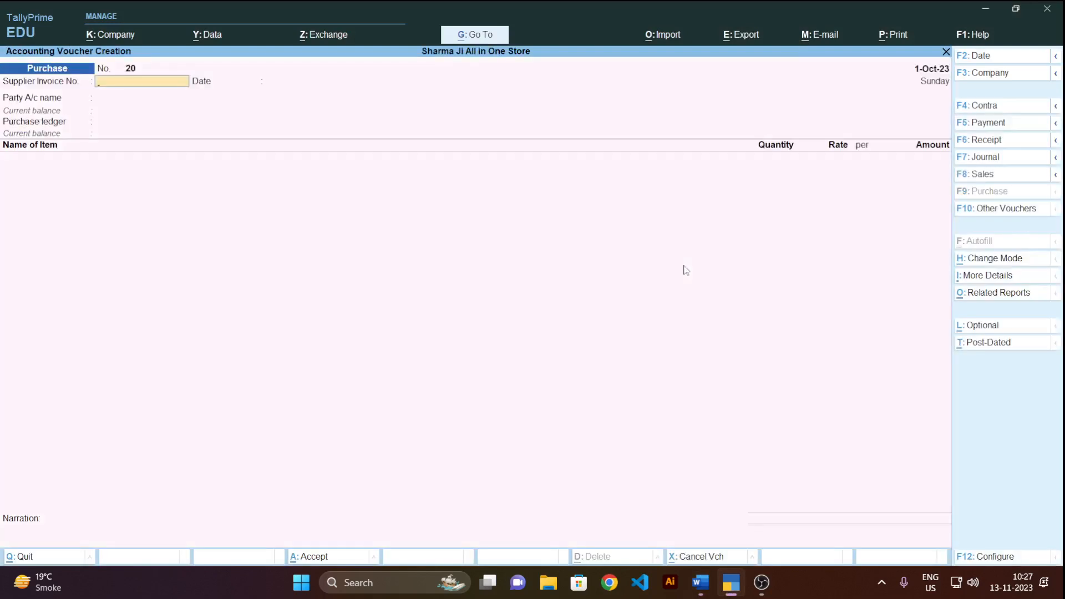
# - Enter supplier invoice number 854 with the invoice date 1 May on the purchase voucher
pyautogui.write('854')
pyautogui.press('Return')
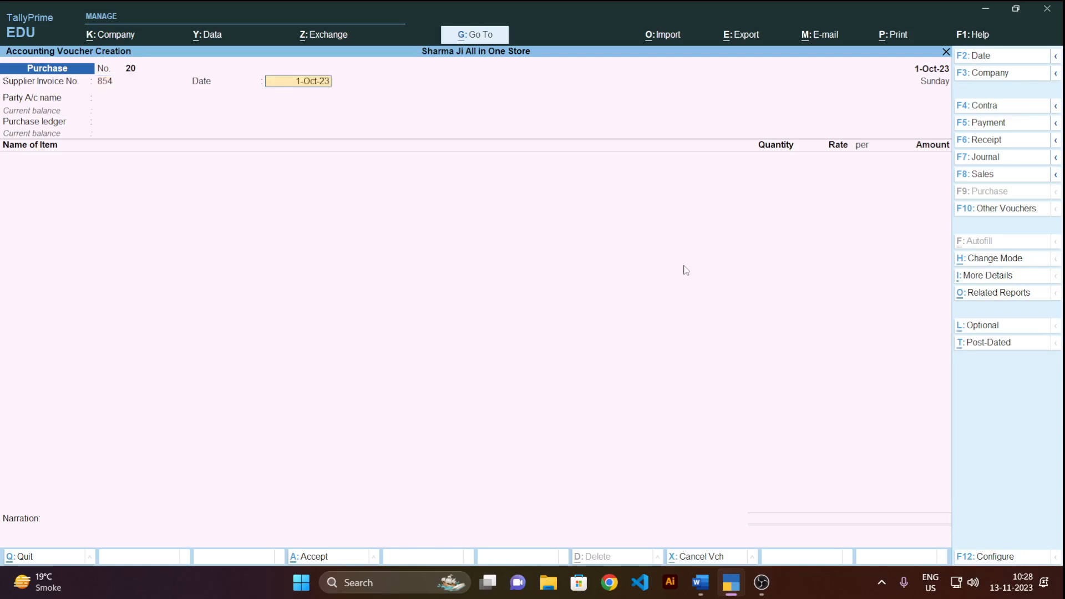
pyautogui.write('1 may')
pyautogui.press('Return')
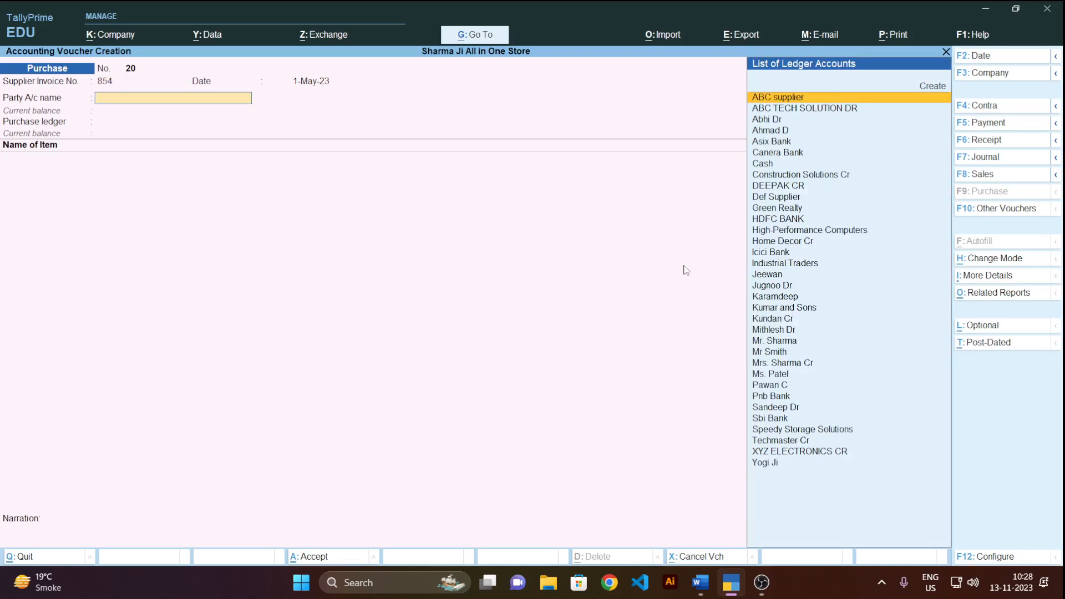
# - Create the supplier's ledger under Sundry Creditors as the voucher's party, accept the party details and choose PURCHASE as the purchase ledger
pyautogui.click(938, 88)
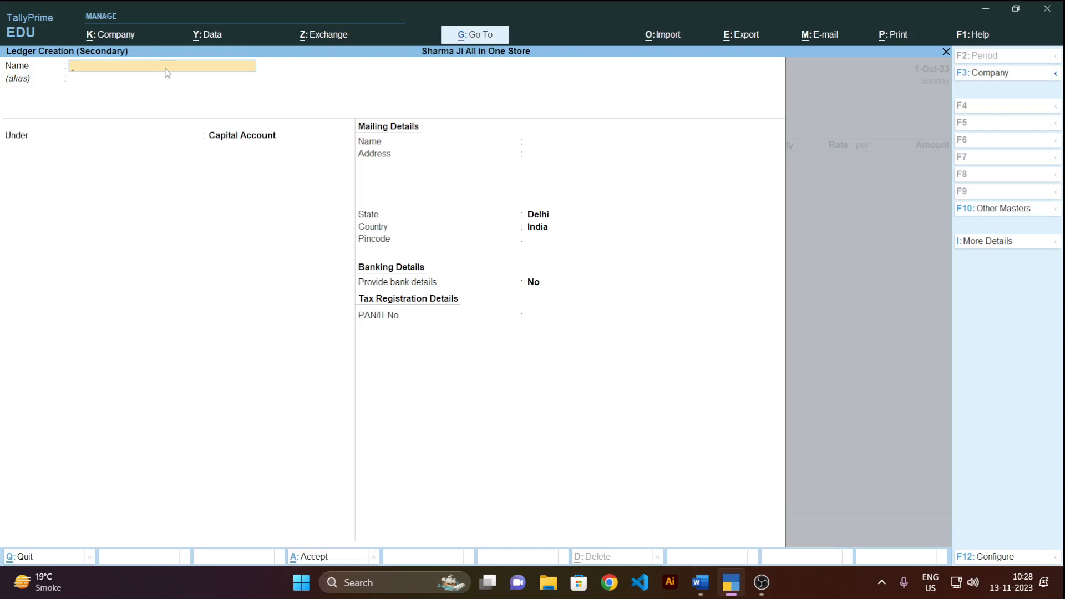
pyautogui.write('Shrishti Cr')
pyautogui.press('Return')
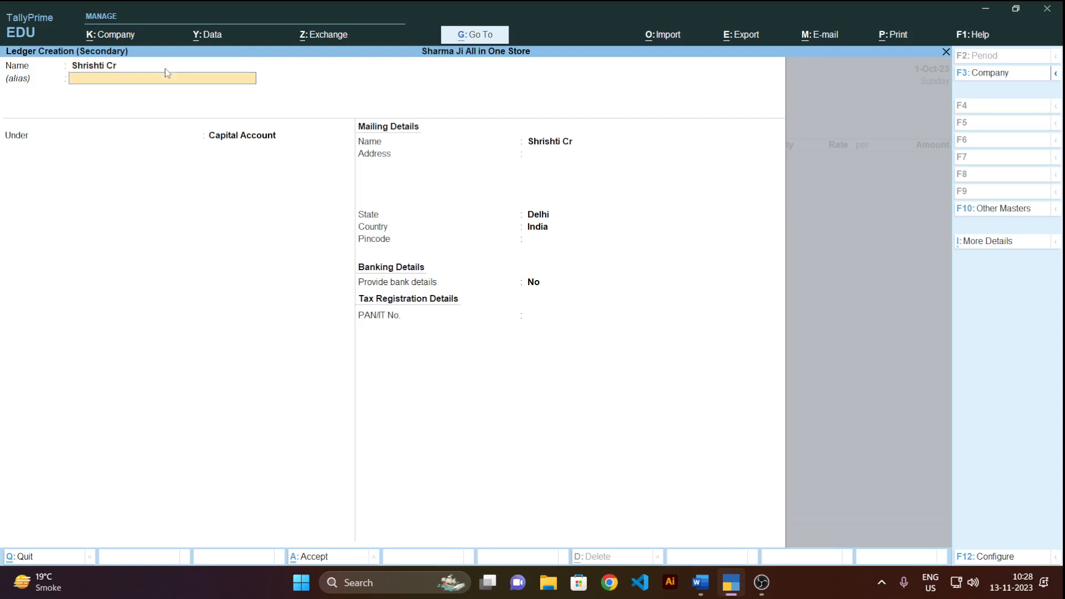
pyautogui.press('Return')
pyautogui.write('Cre')
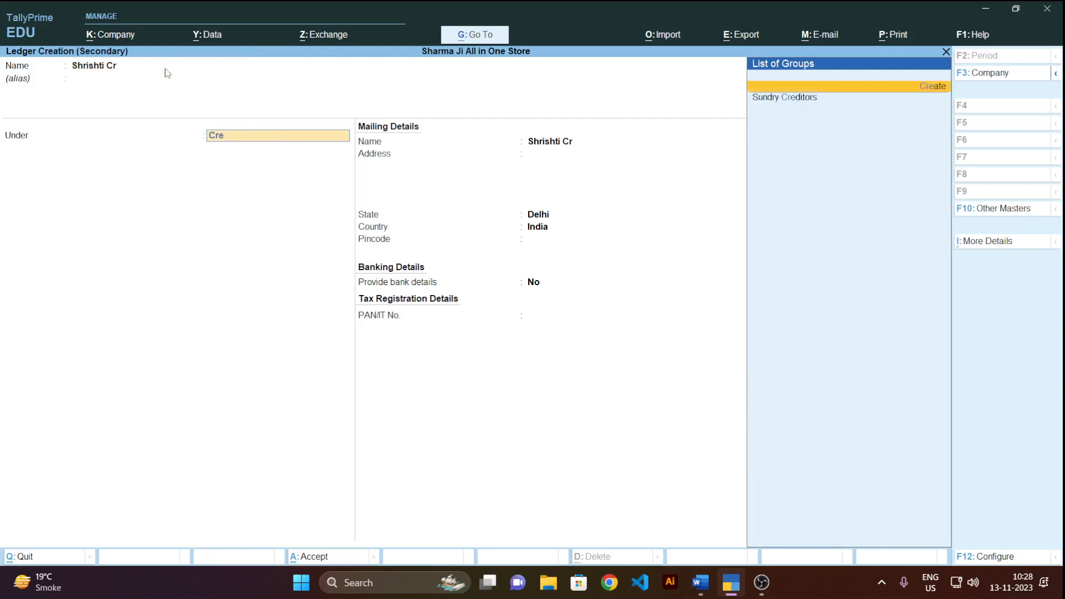
pyautogui.press('Down')
pyautogui.press('Return')
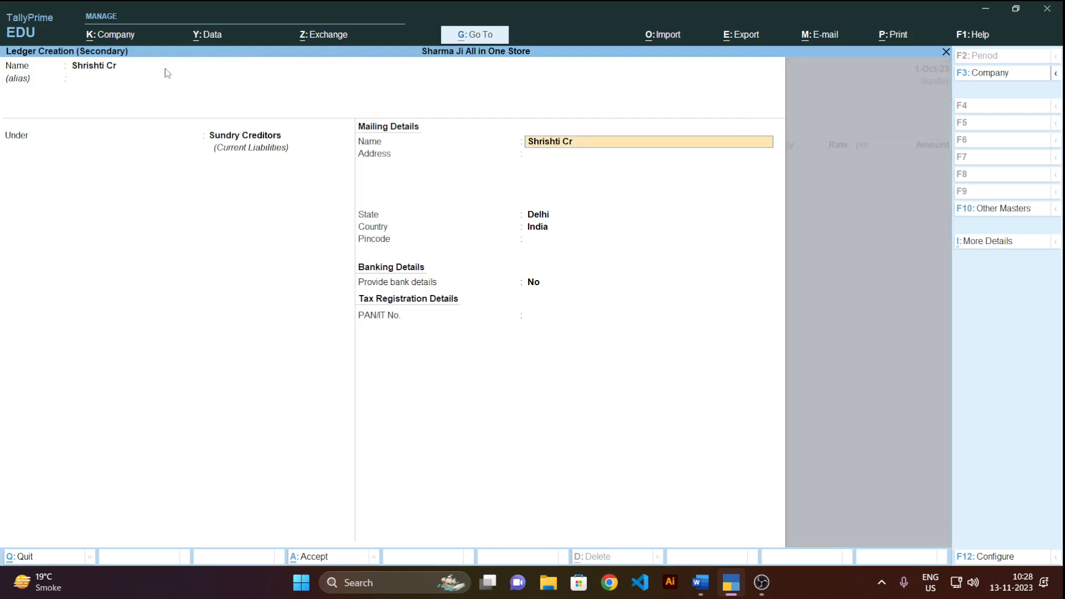
pyautogui.hotkey('ctrl', 'a')
pyautogui.hotkey('ctrl', 'a')
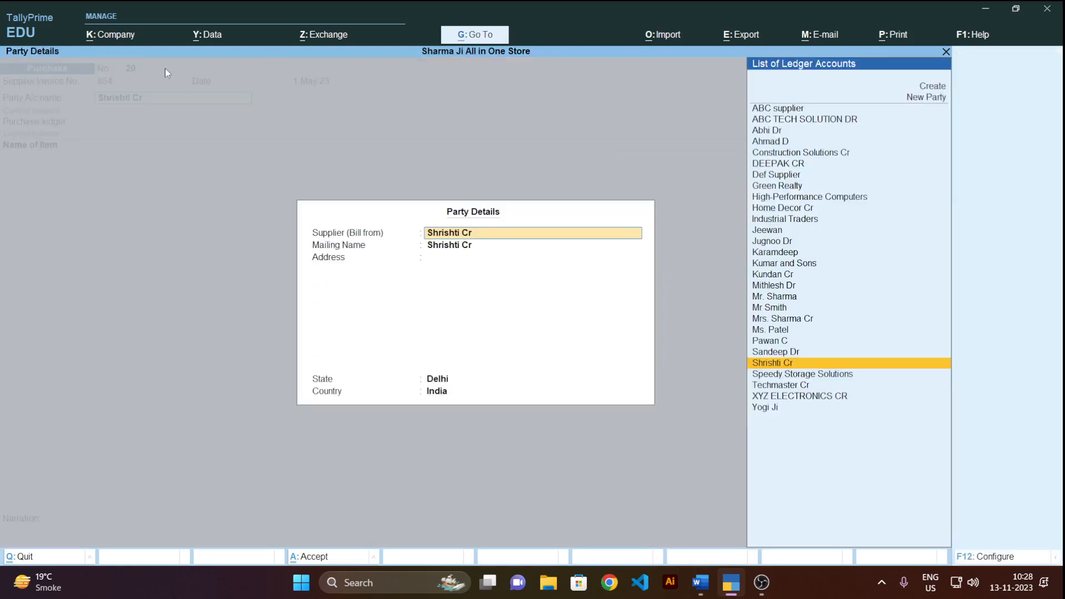
pyautogui.hotkey('ctrl', 'a')
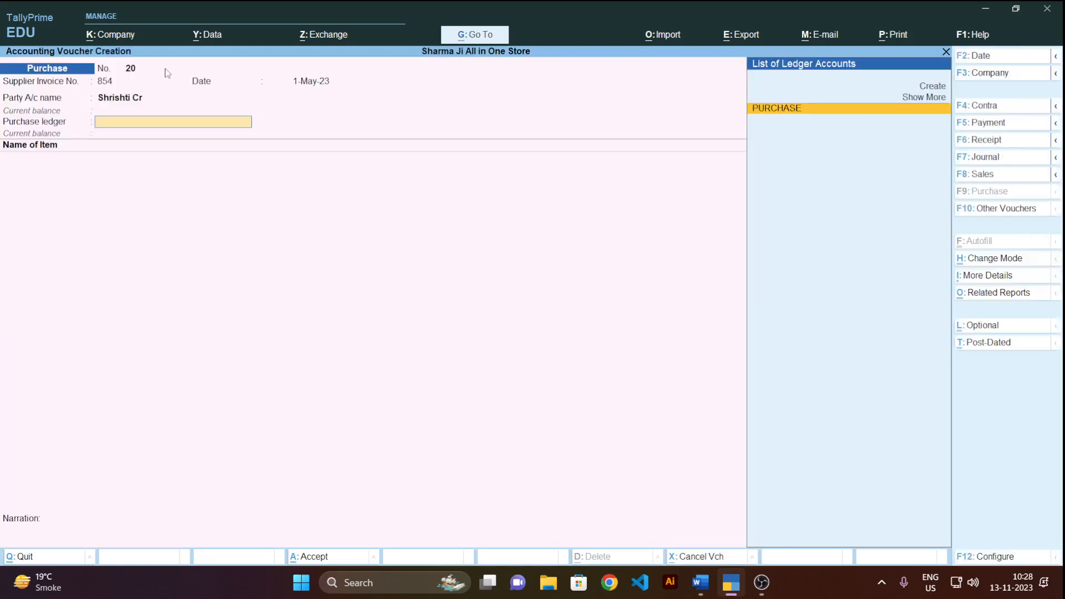
pyautogui.press('Return')
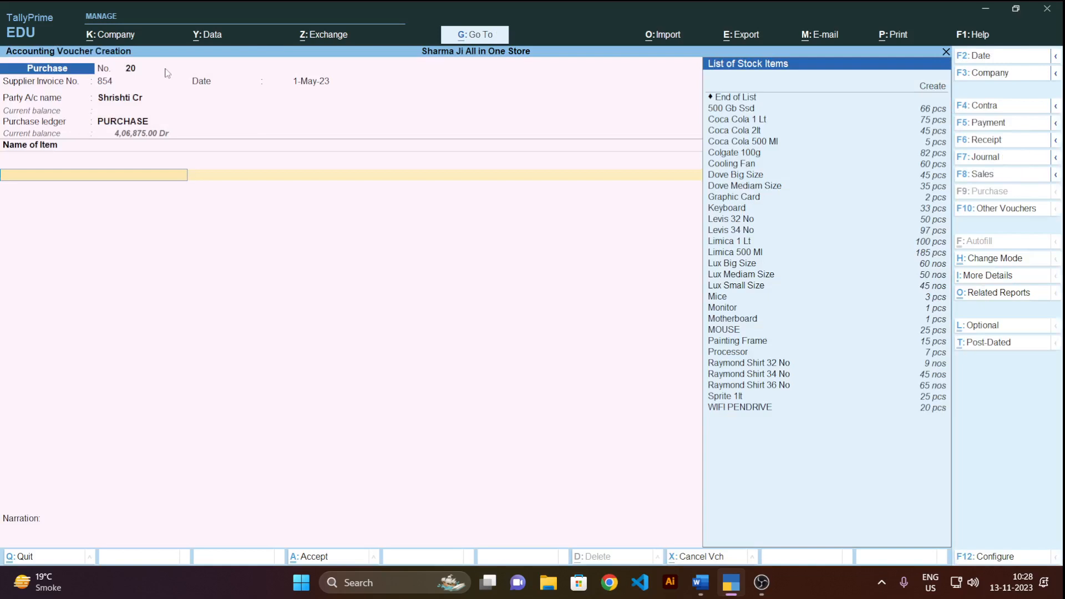
# - Create the stock item "Bt Speaker" under Computer Accessory with pcs as its unit for the purchase voucher
pyautogui.write('b')
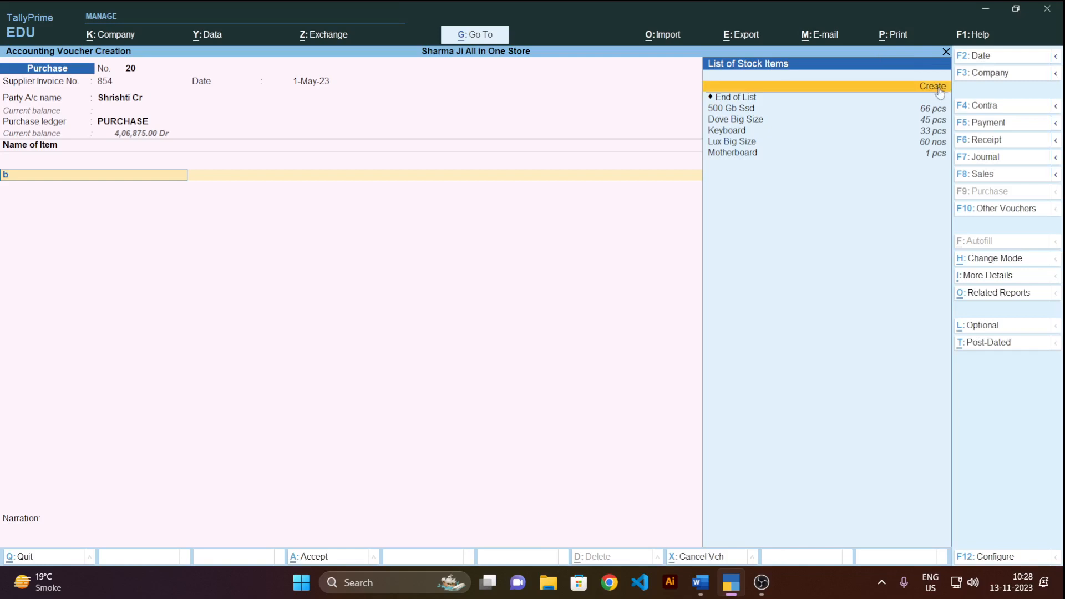
pyautogui.click(939, 89)
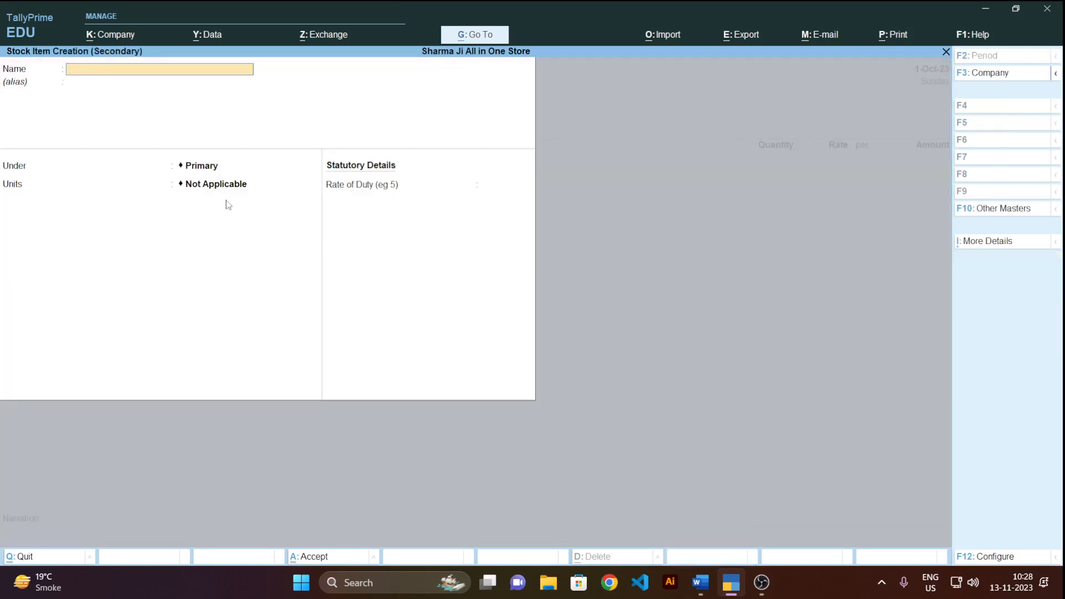
pyautogui.write('Bt Speaker')
pyautogui.press('Return')
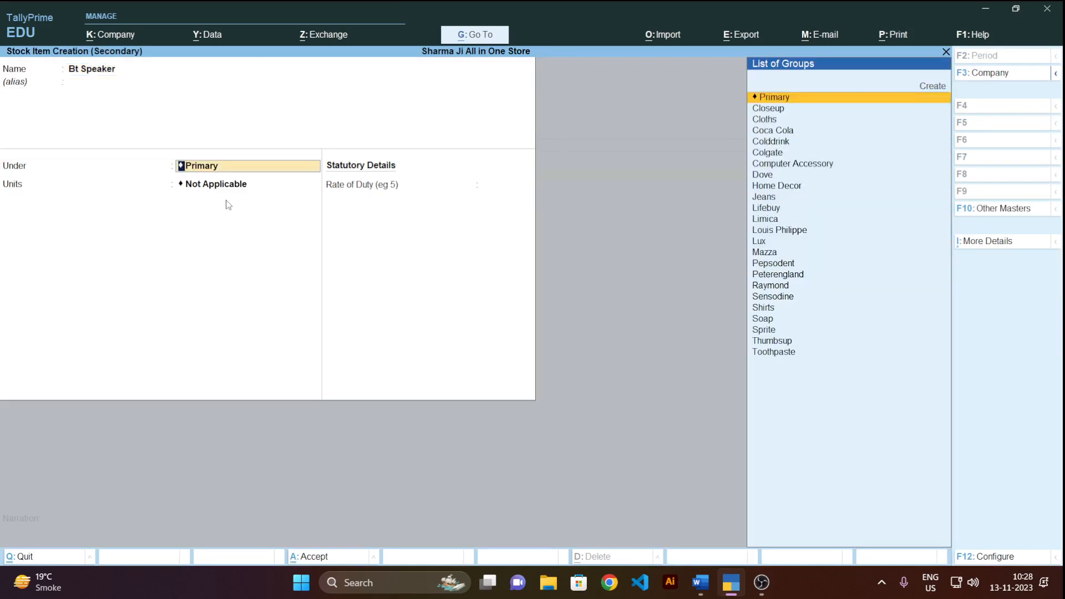
pyautogui.write('Comp')
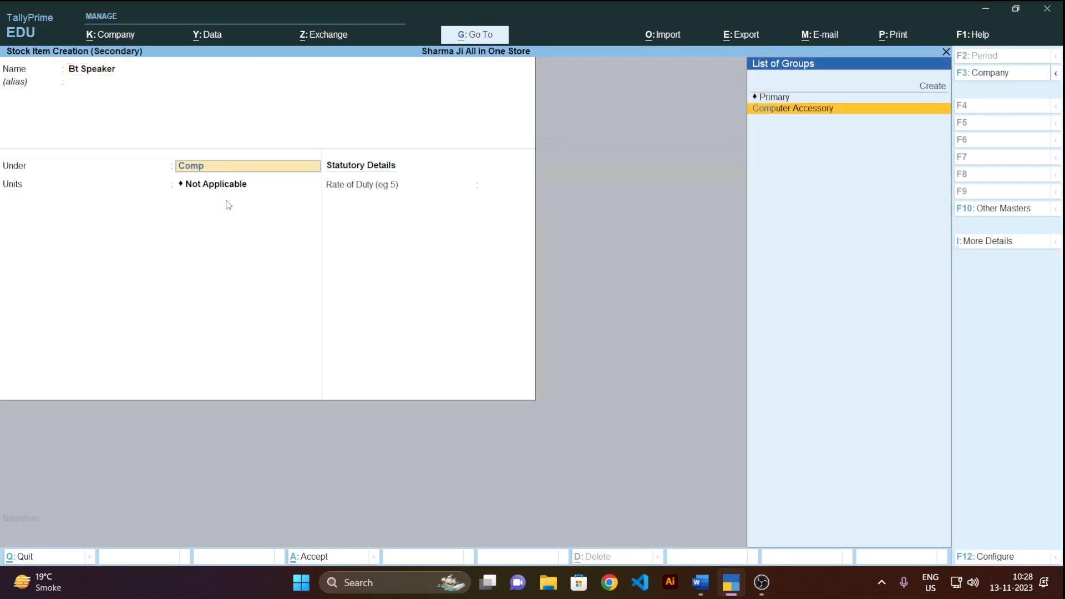
pyautogui.press('Return')
pyautogui.press('Down')
pyautogui.press('Down')
pyautogui.press('Return')
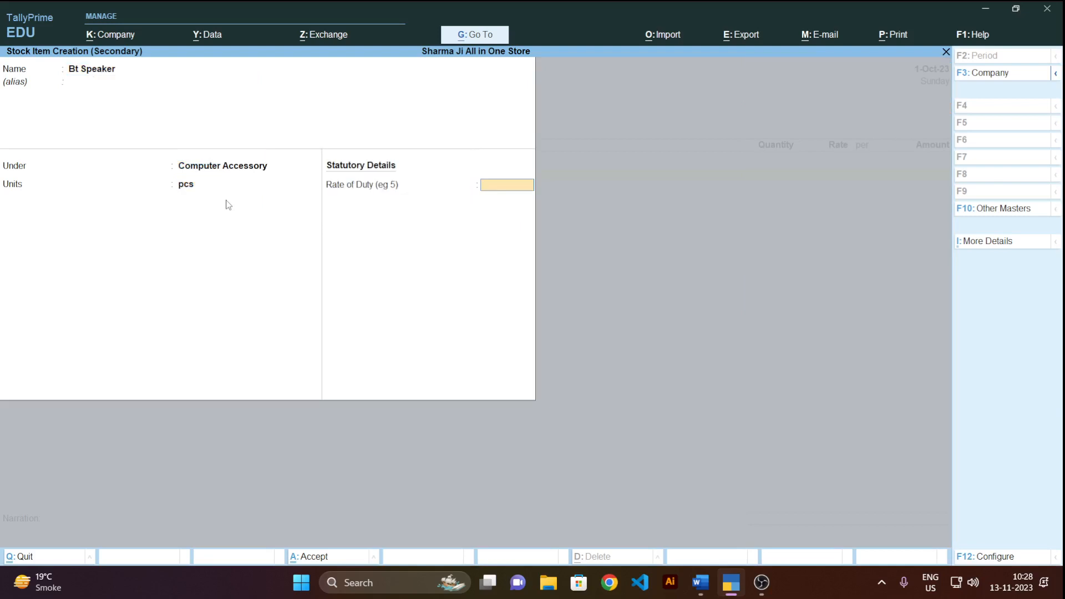
pyautogui.press('Return')
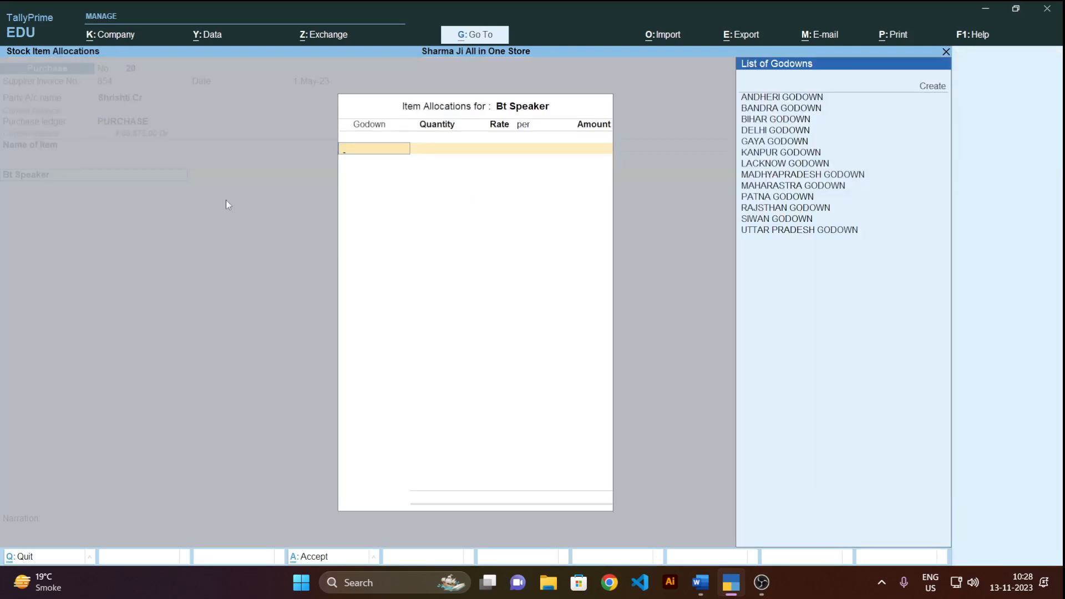
# - Allocate 1 pcs of Bt Speaker to BANDRA GODOWN at a rate of 500 on the purchase voucher
pyautogui.press('Down')
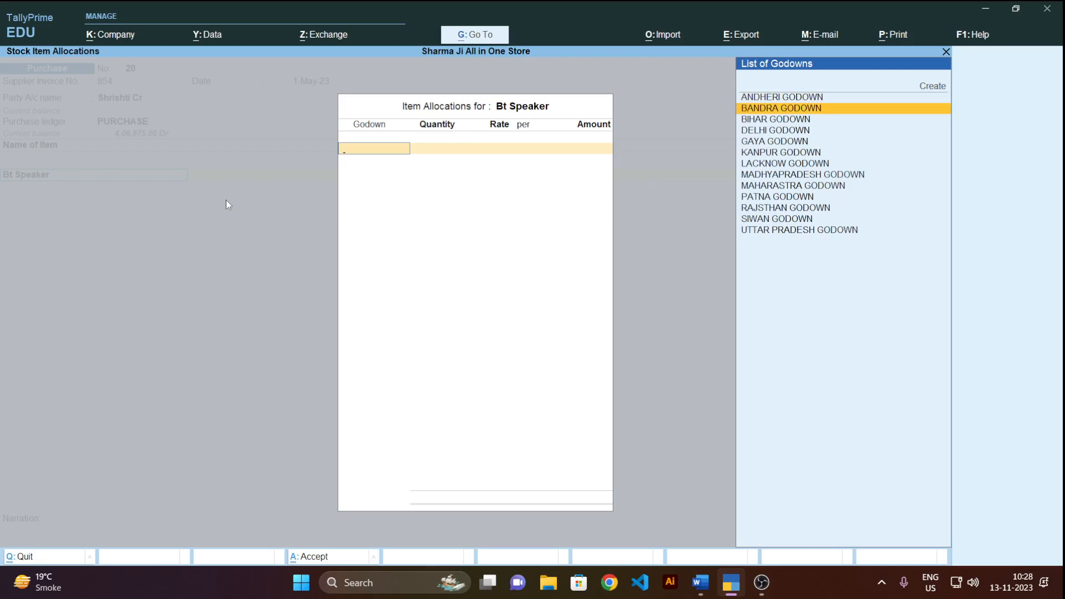
pyautogui.press('Down')
pyautogui.press('Up')
pyautogui.press('Return')
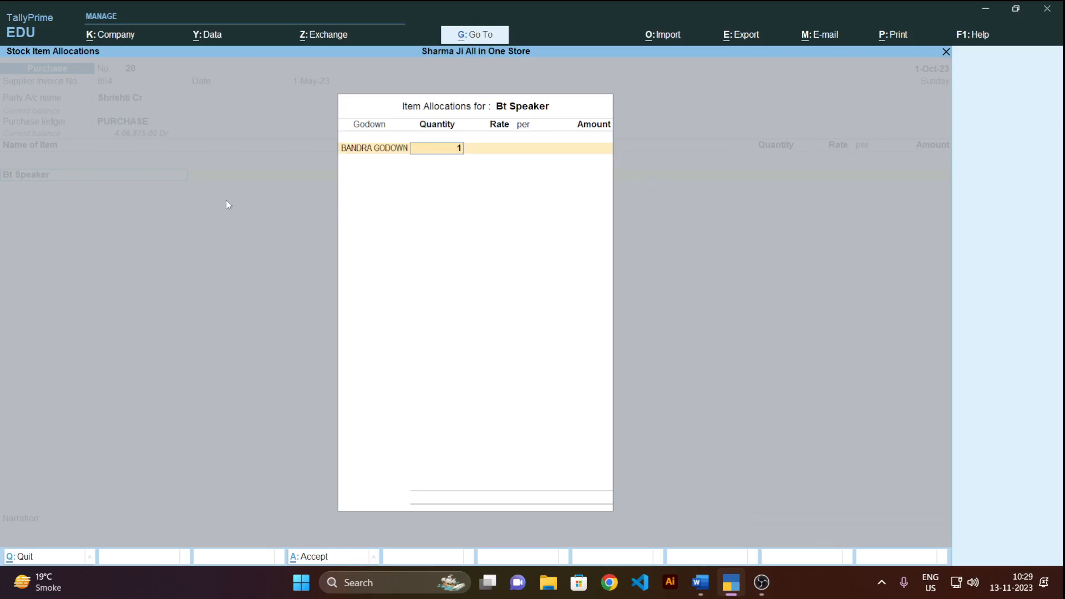
pyautogui.write('1')
pyautogui.press('Return')
pyautogui.write('500')
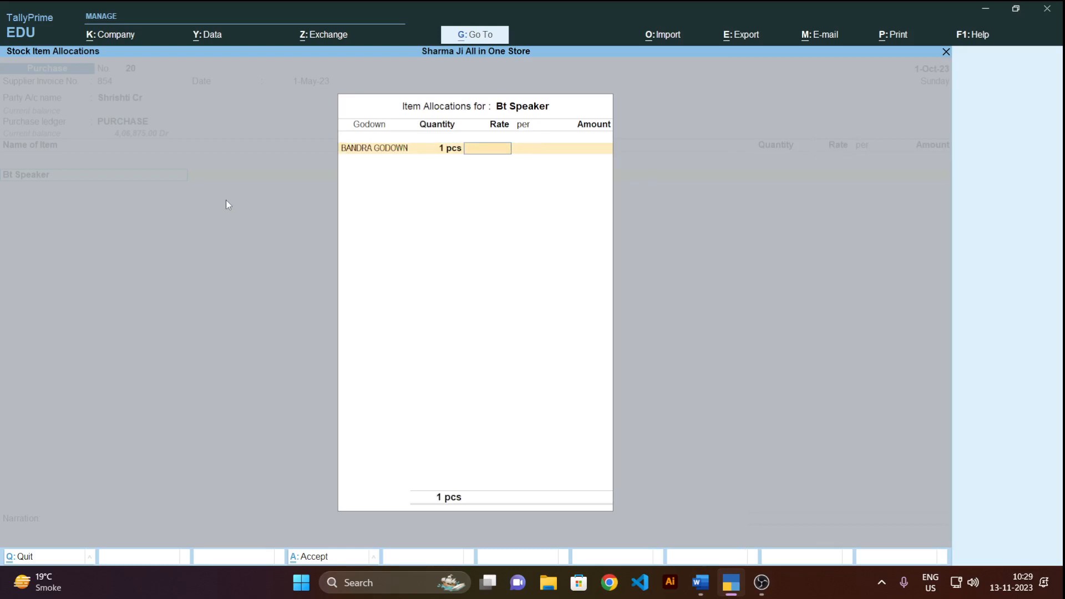
pyautogui.press('Return')
pyautogui.press('Return')
pyautogui.press('Return')
pyautogui.press('Return')
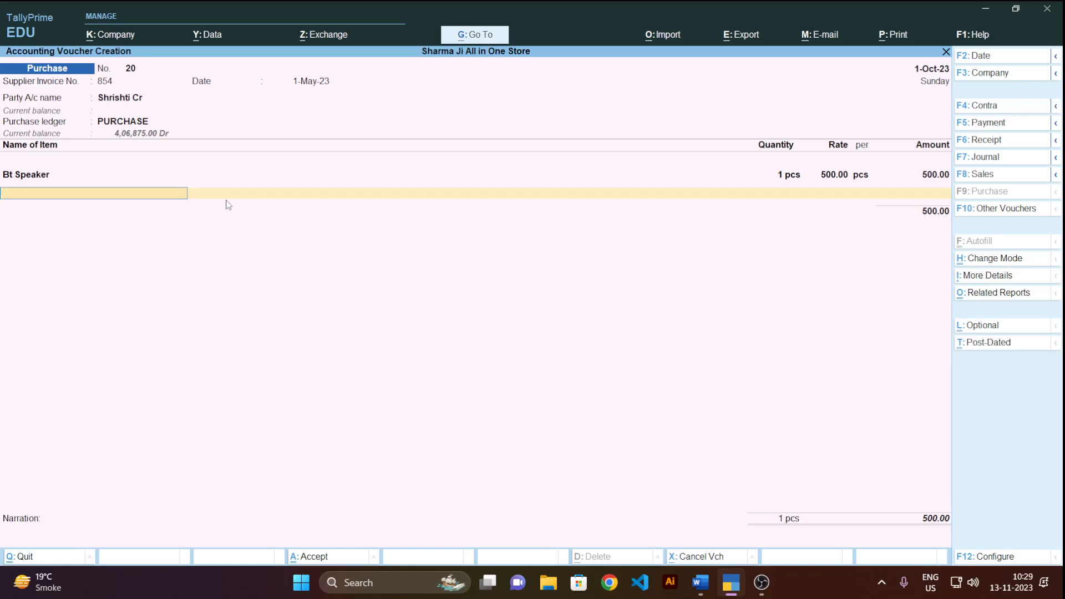
# - Set both the voucher date and the effective date of the purchase to 1 May 2023
pyautogui.press('F2')
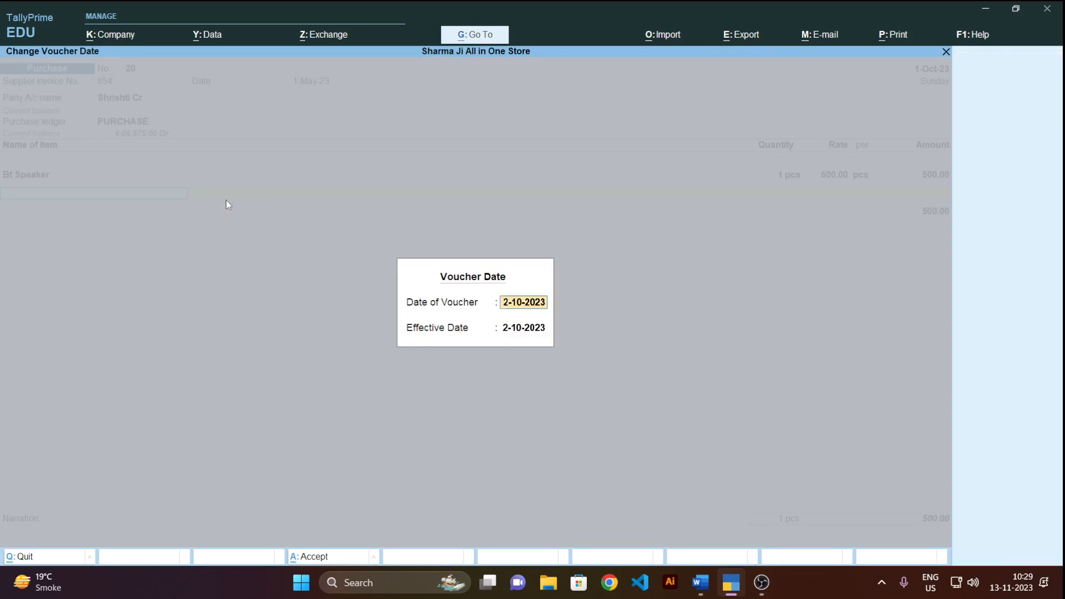
pyautogui.write('1 may')
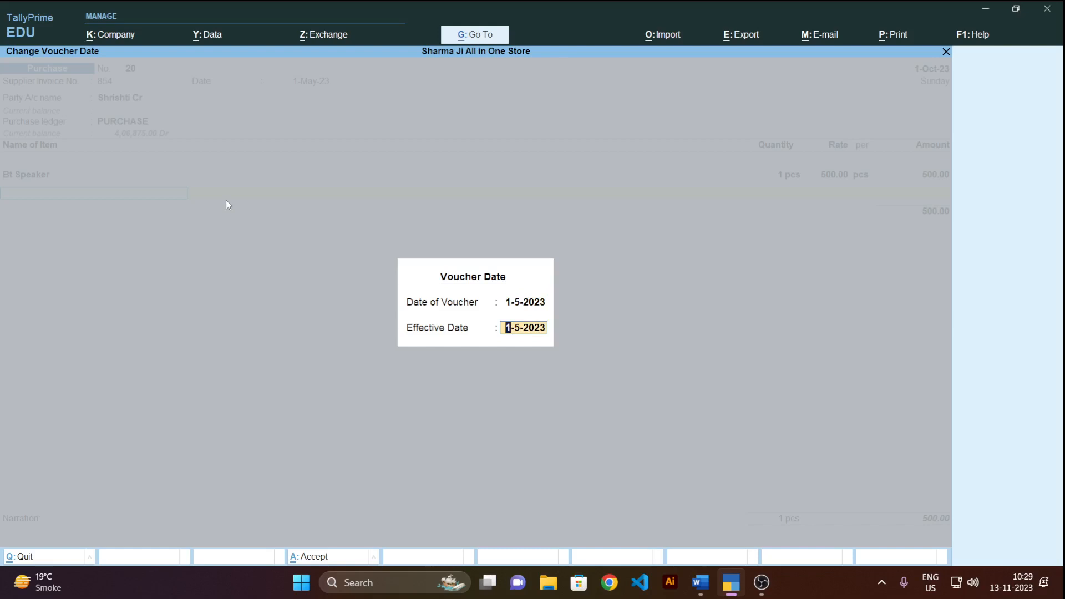
pyautogui.press('Return')
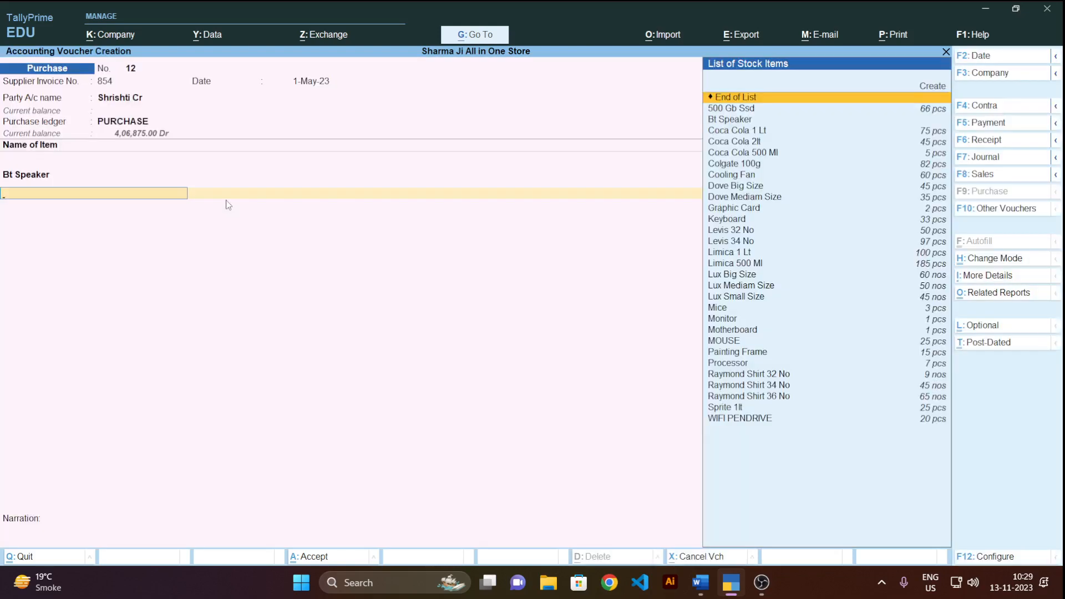
# - End the item list, enter a narration stating the purchase from the supplier, and save the purchase voucher
pyautogui.press('Return')
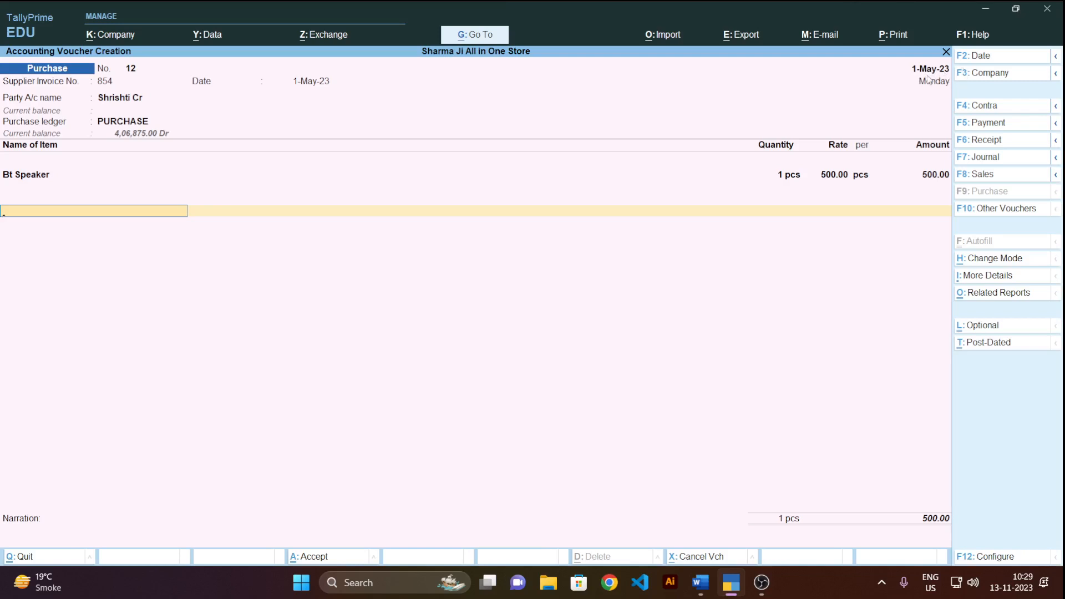
pyautogui.press('Return')
pyautogui.press('Return')
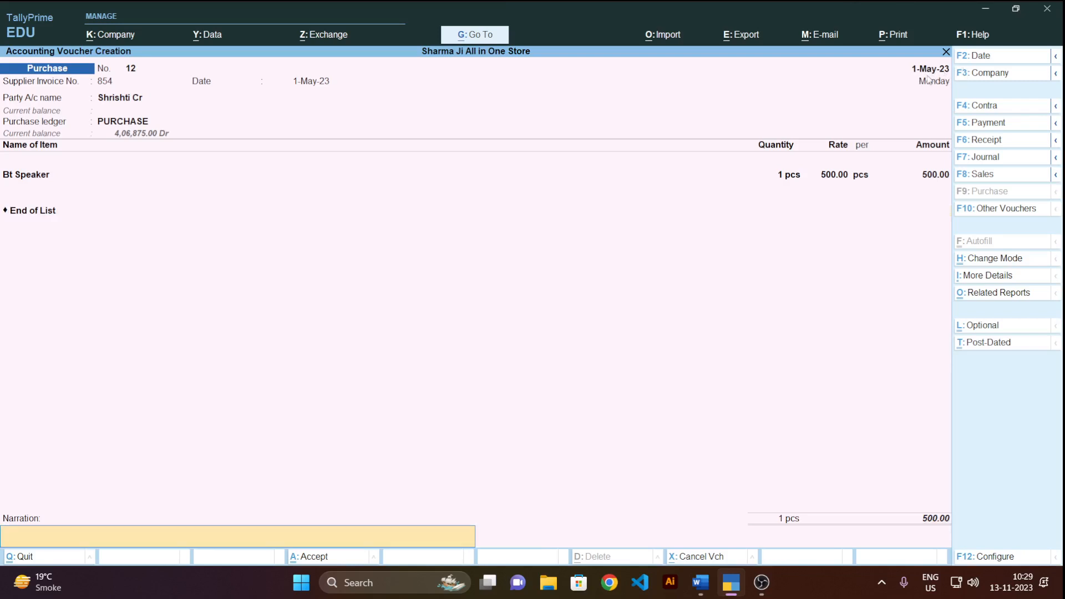
pyautogui.write('purchs')
pyautogui.write('ase from shrishti cr')
pyautogui.press('Return')
pyautogui.press('Return')
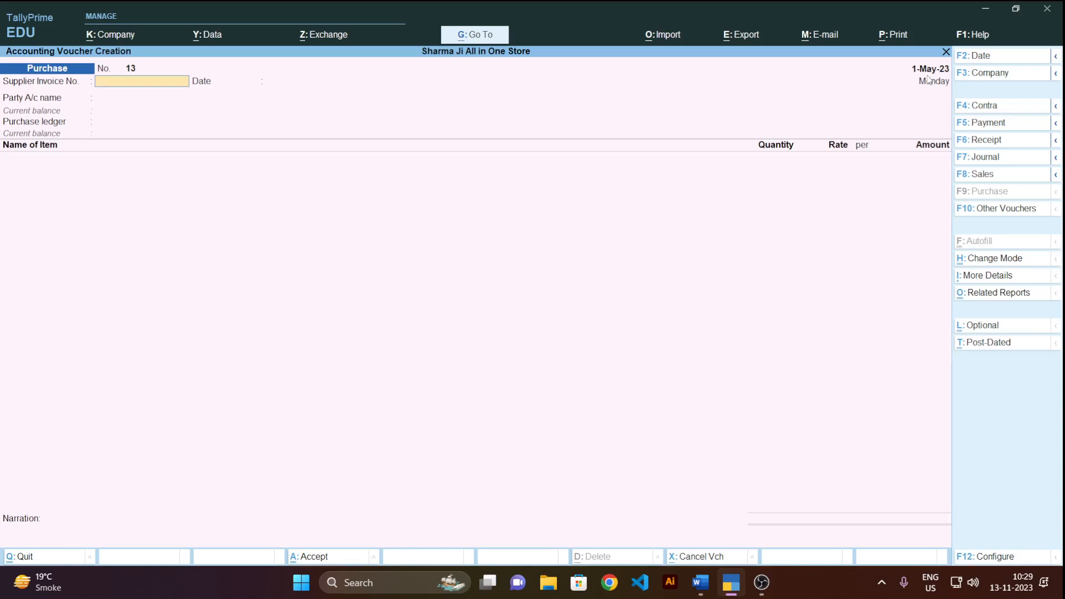
# - Enter supplier invoice number 56465 on the new purchase voucher and set its voucher and invoice dates to 1 August
pyautogui.write('56465')
pyautogui.press('Return')
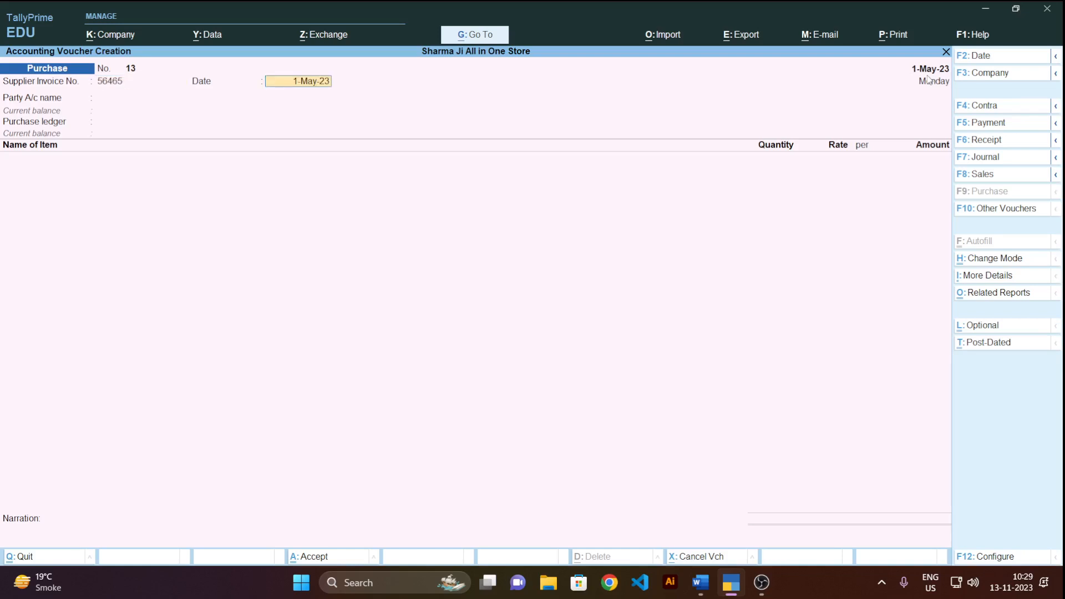
pyautogui.press('Return')
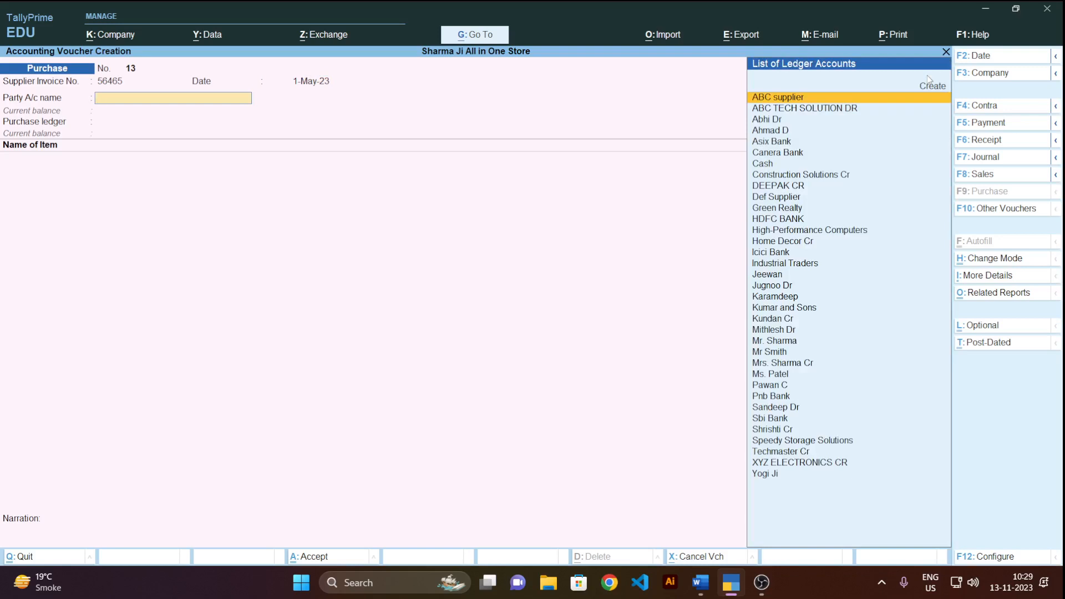
pyautogui.press('F2')
pyautogui.write('1 au')
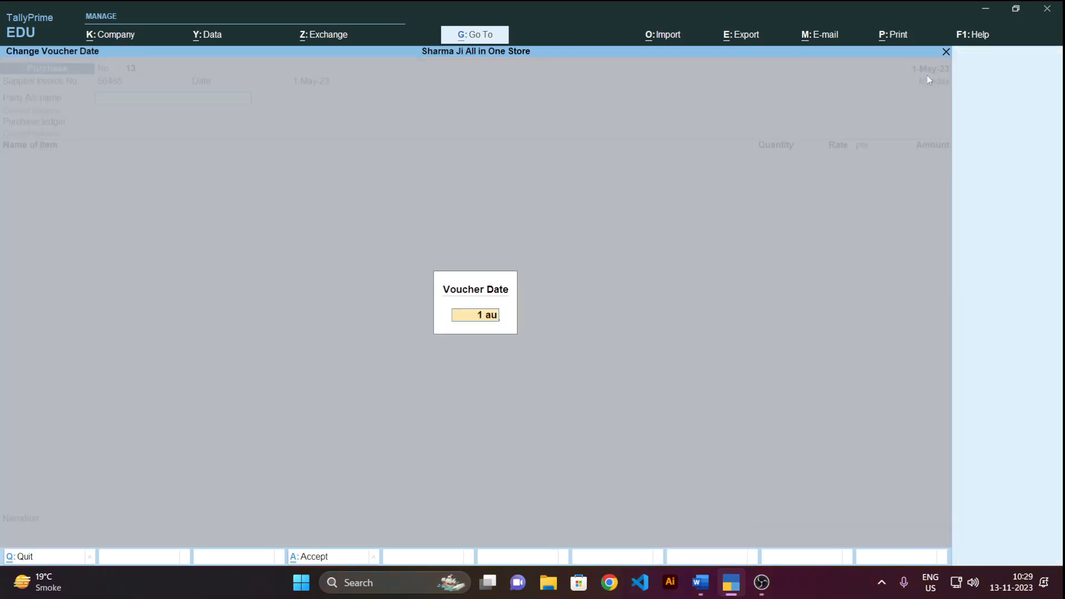
pyautogui.press('Return')
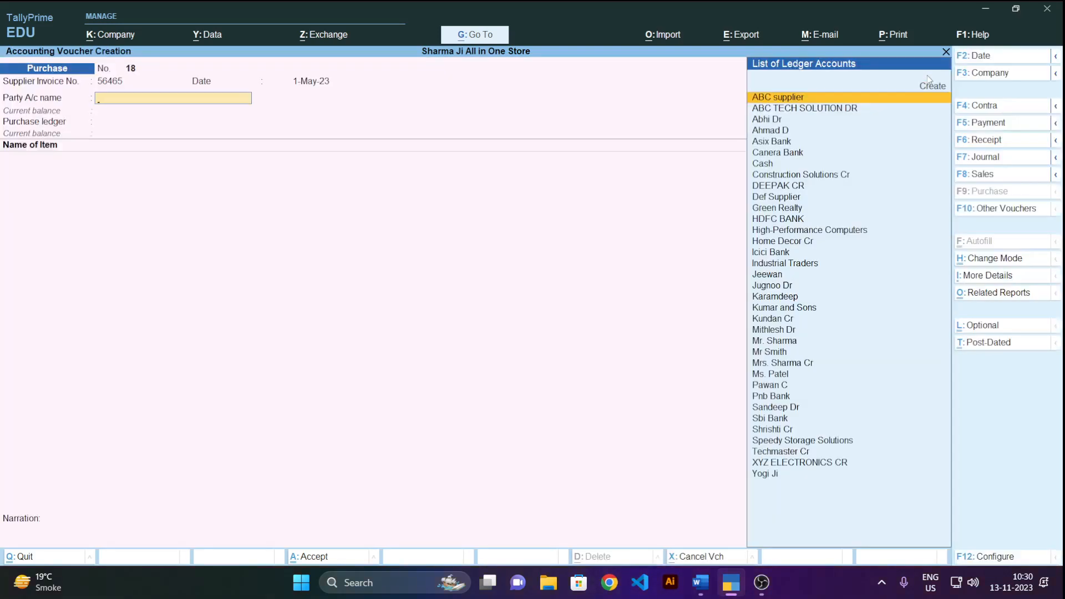
pyautogui.press('BackSpace')
pyautogui.write('1')
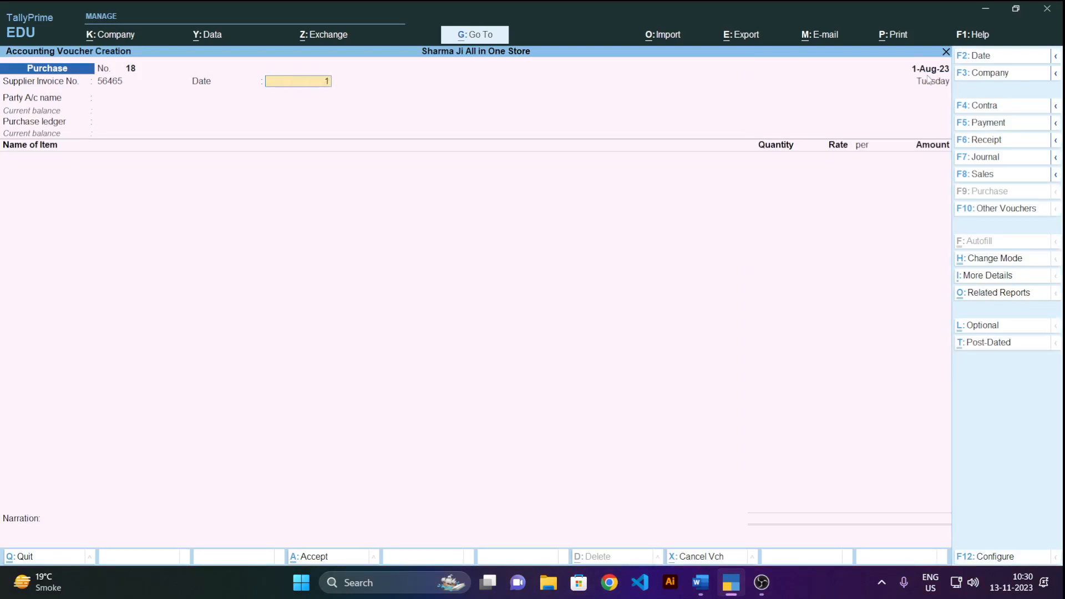
pyautogui.write(' aug')
pyautogui.press('Return')
# - Create the second supplier's ledger under Sundry Creditors as the voucher's party, accept the party details and choose PURCHASE as the purchase ledger
pyautogui.press('Return')
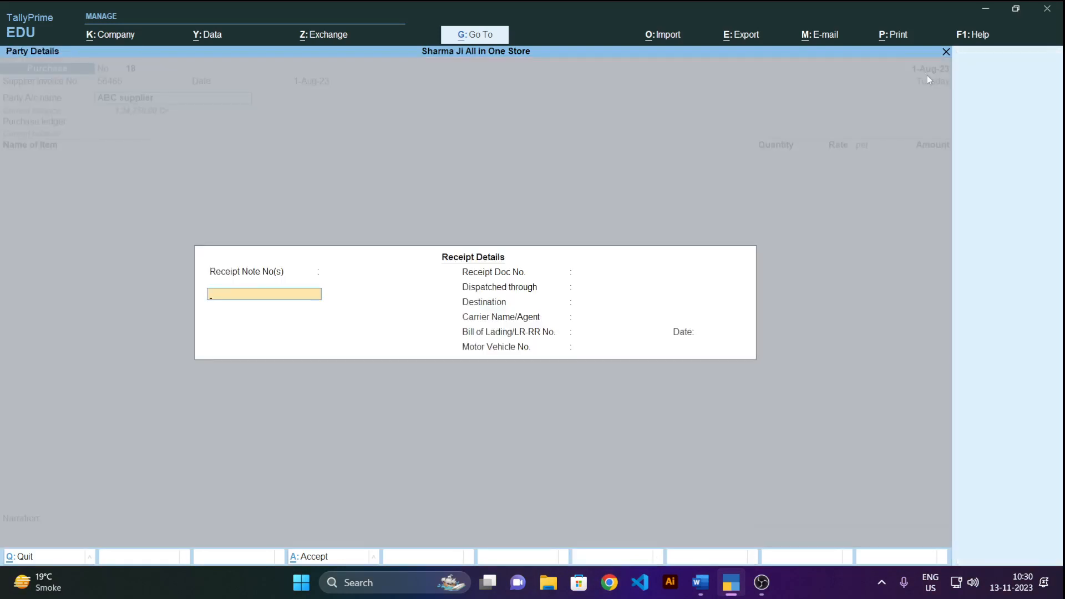
pyautogui.press('Escape')
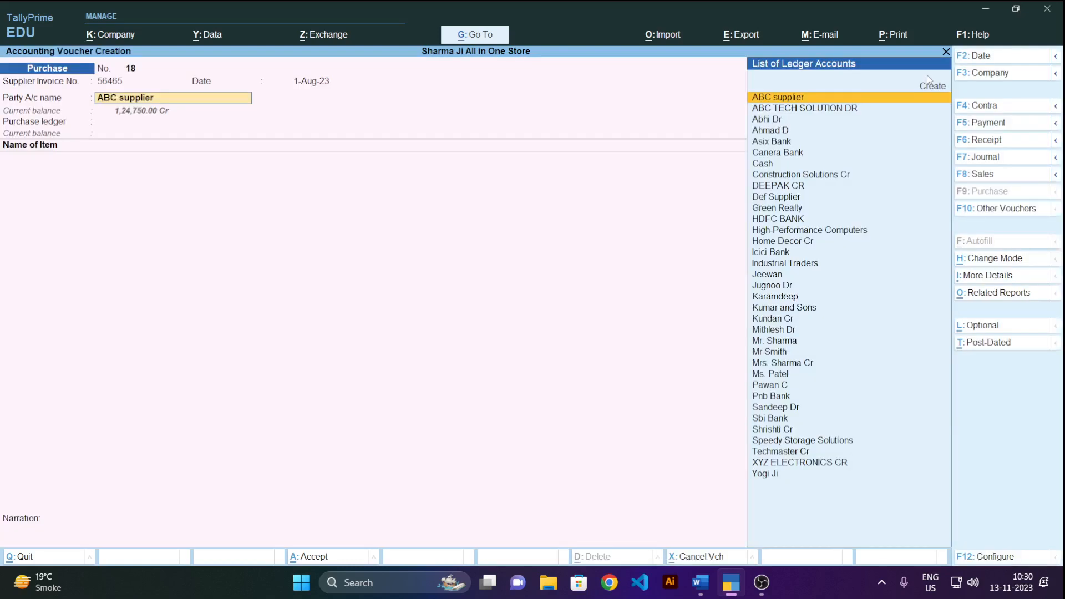
pyautogui.press('Up')
pyautogui.press('Return')
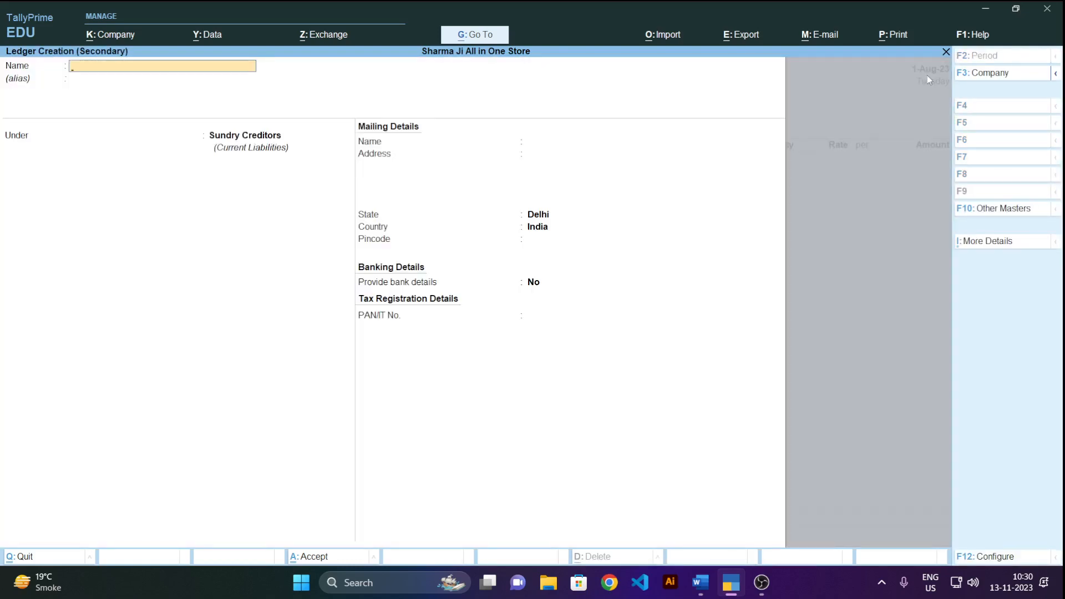
pyautogui.write('Kashish')
pyautogui.press('Return')
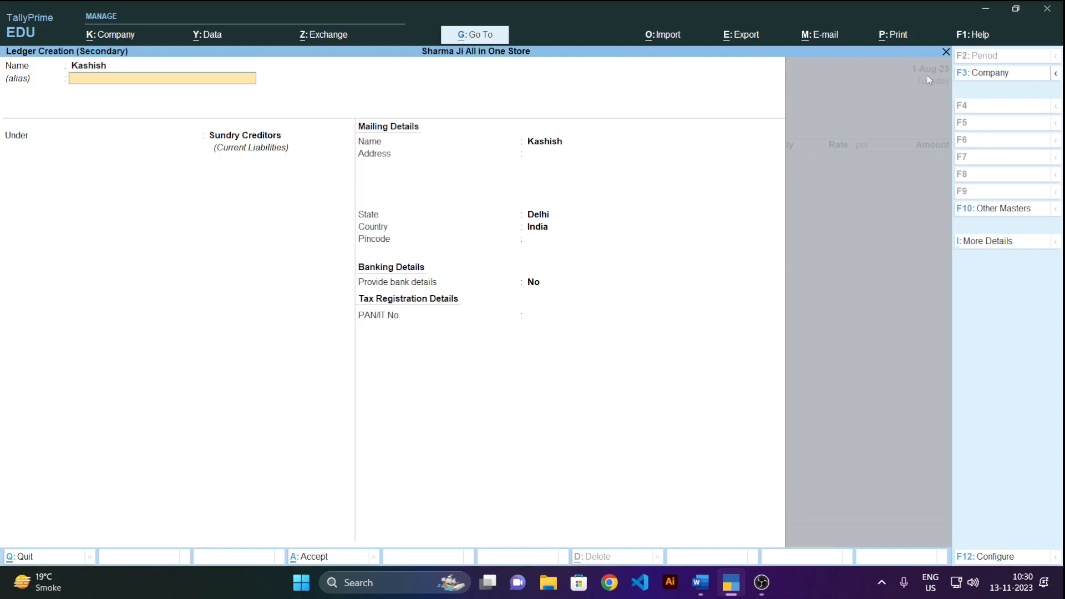
pyautogui.press('Return')
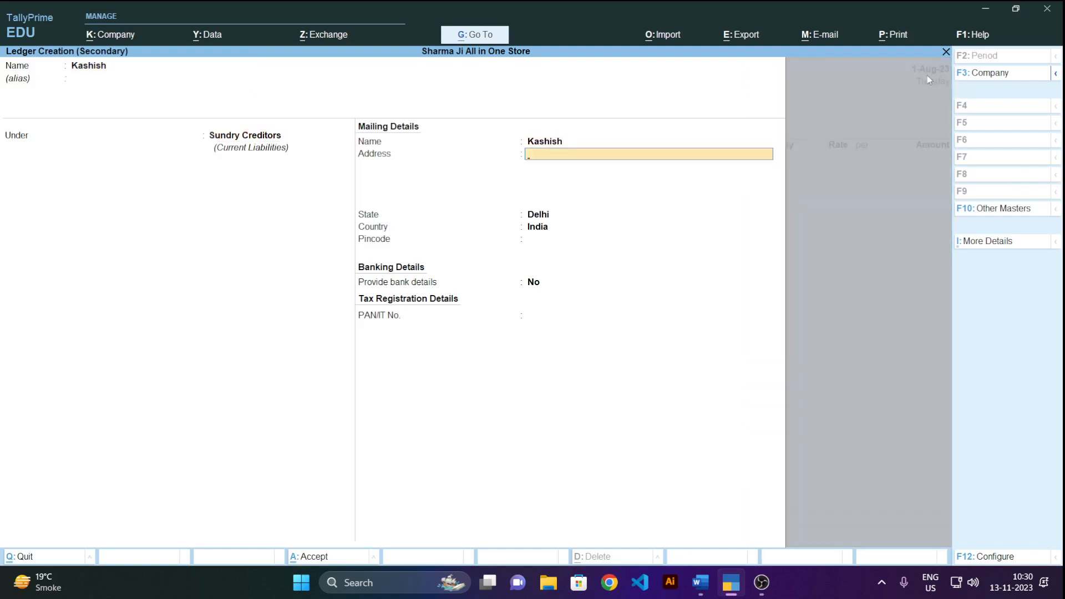
pyautogui.hotkey('ctrl', 'a')
pyautogui.hotkey('ctrl', 'a')
pyautogui.hotkey('ctrl', 'a')
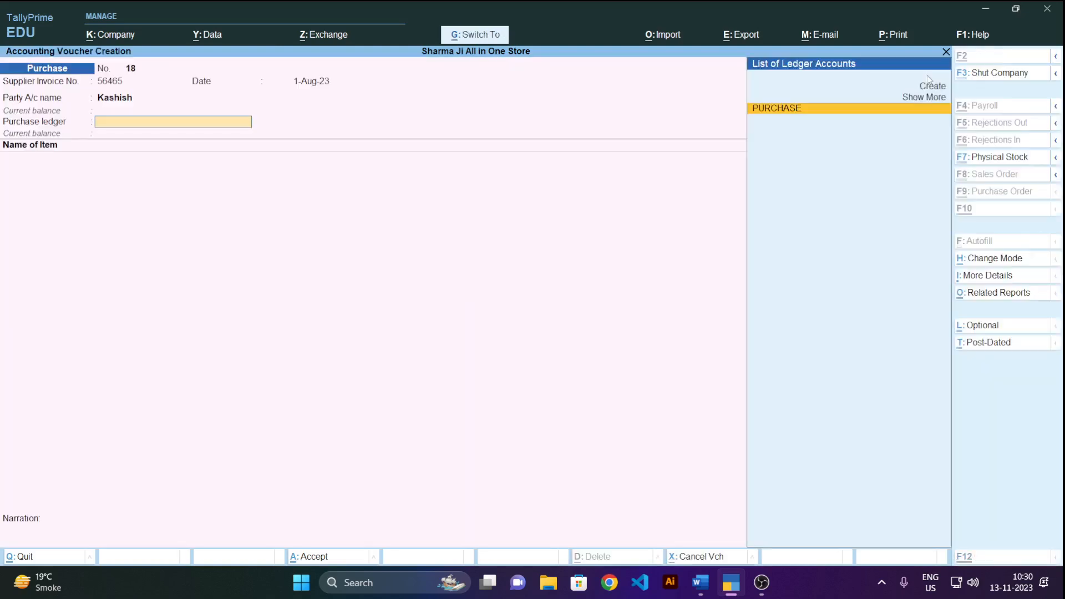
pyautogui.press('Return')
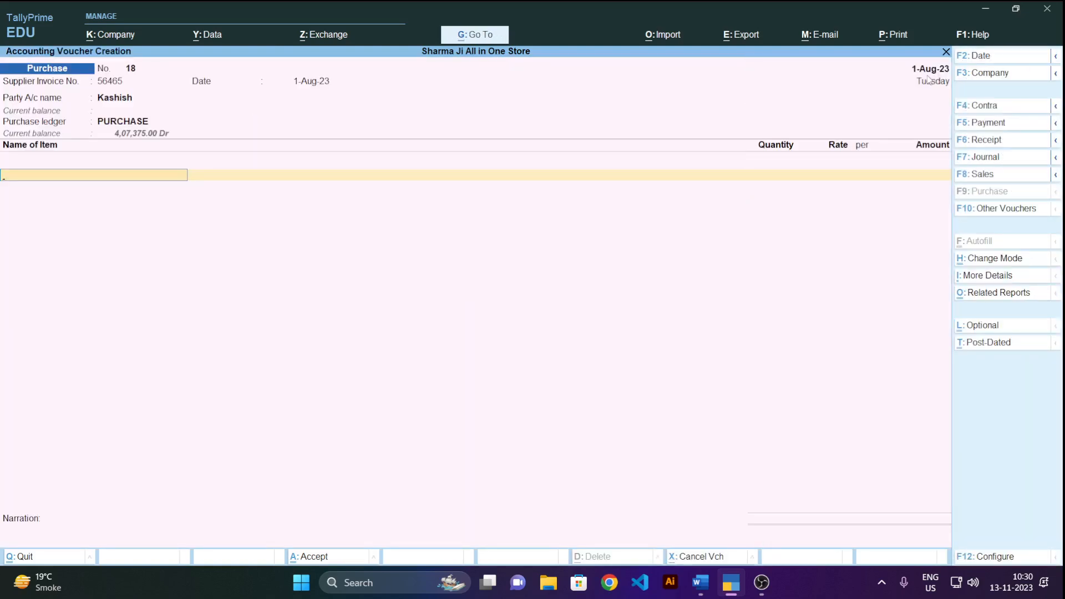
# - Add the item Bt Speaker with 1 pcs allocated to BANDRA GODOWN at a rate of 700
pyautogui.write('Bt')
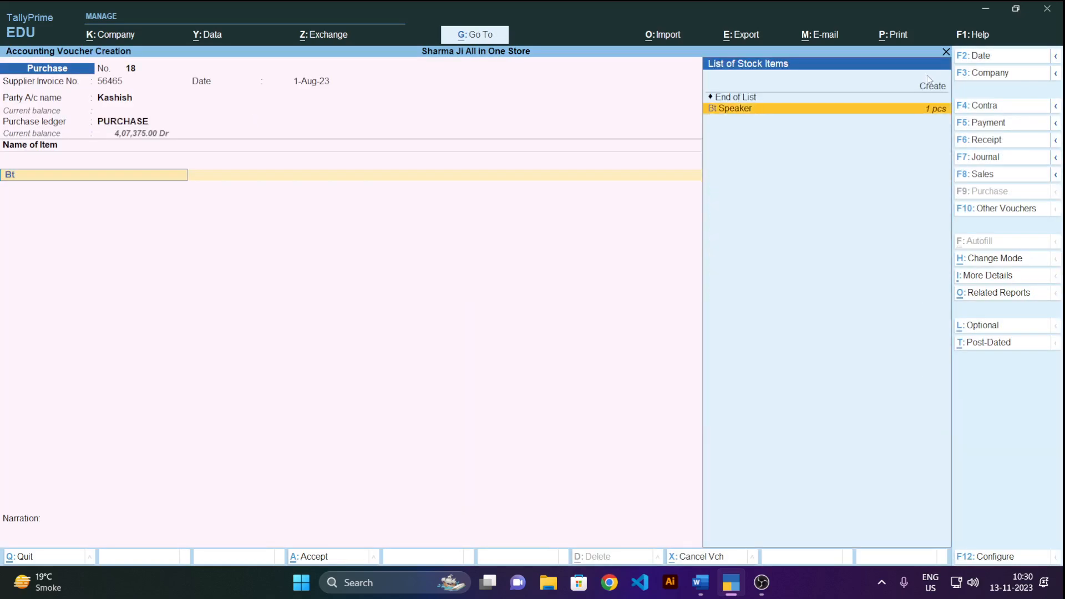
pyautogui.press('Return')
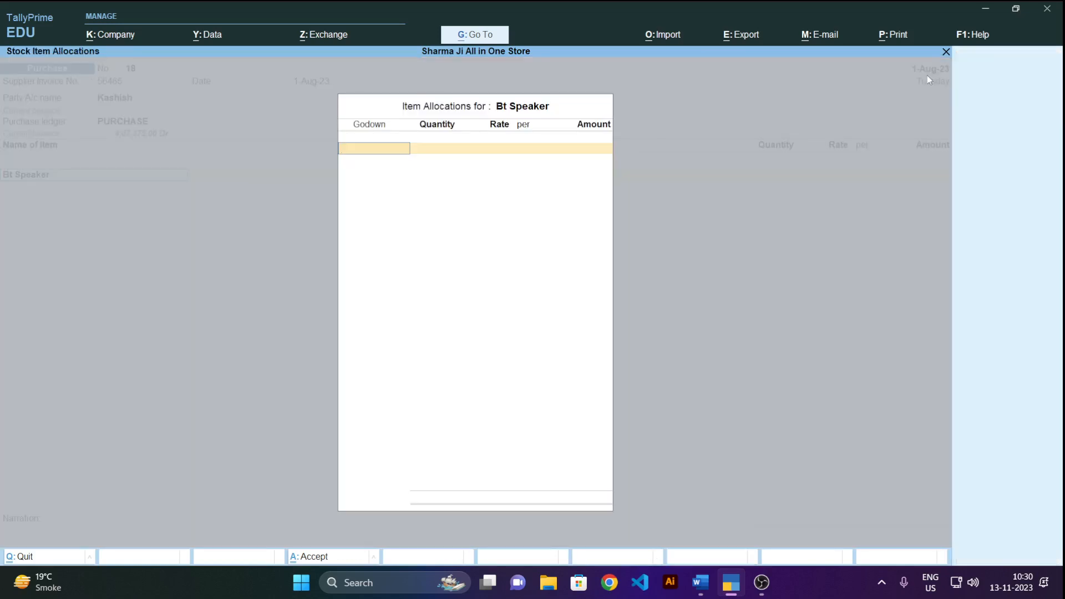
pyautogui.press('Down')
pyautogui.press('Down')
pyautogui.press('Down')
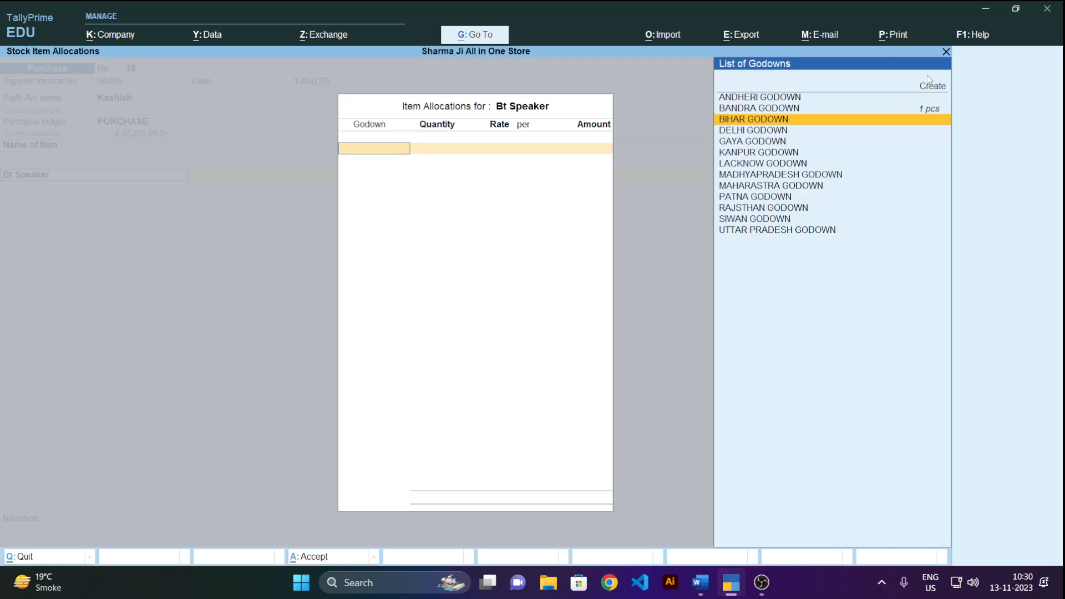
pyautogui.press('Up')
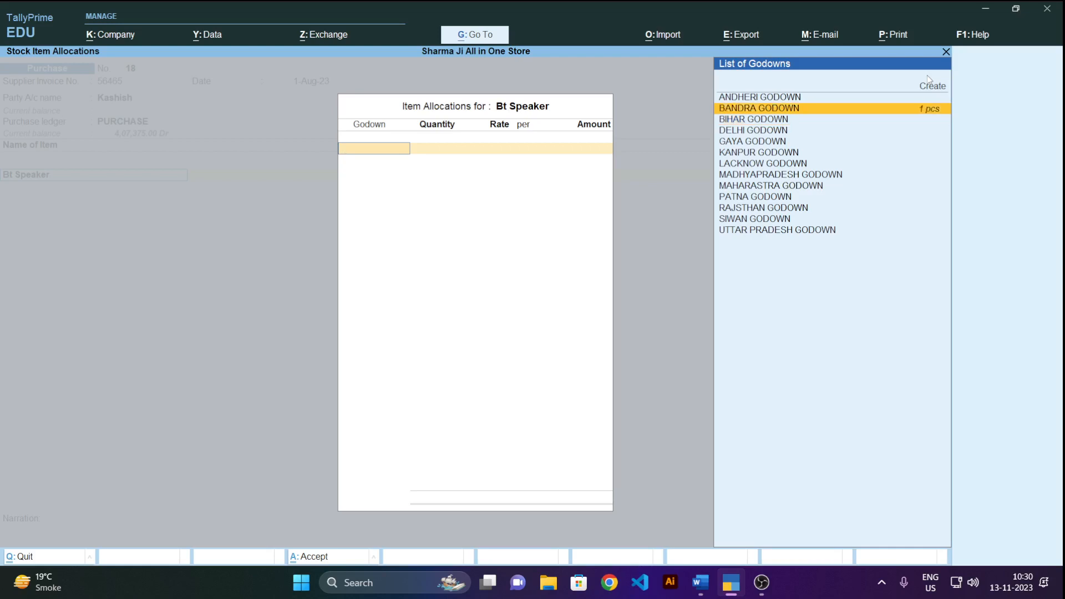
pyautogui.press('Return')
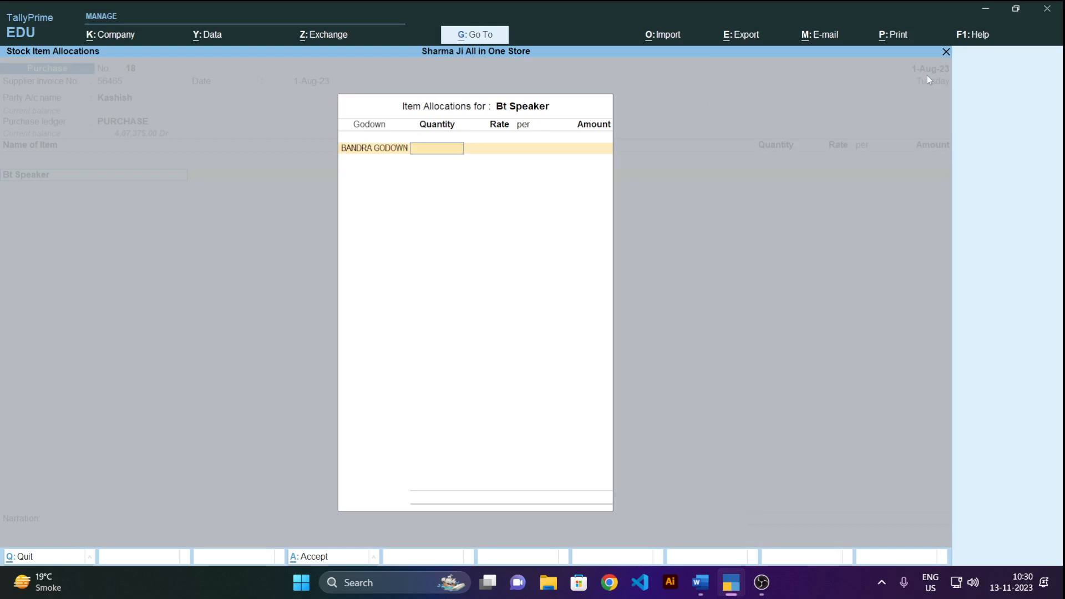
pyautogui.press('Return')
pyautogui.press('BackSpace')
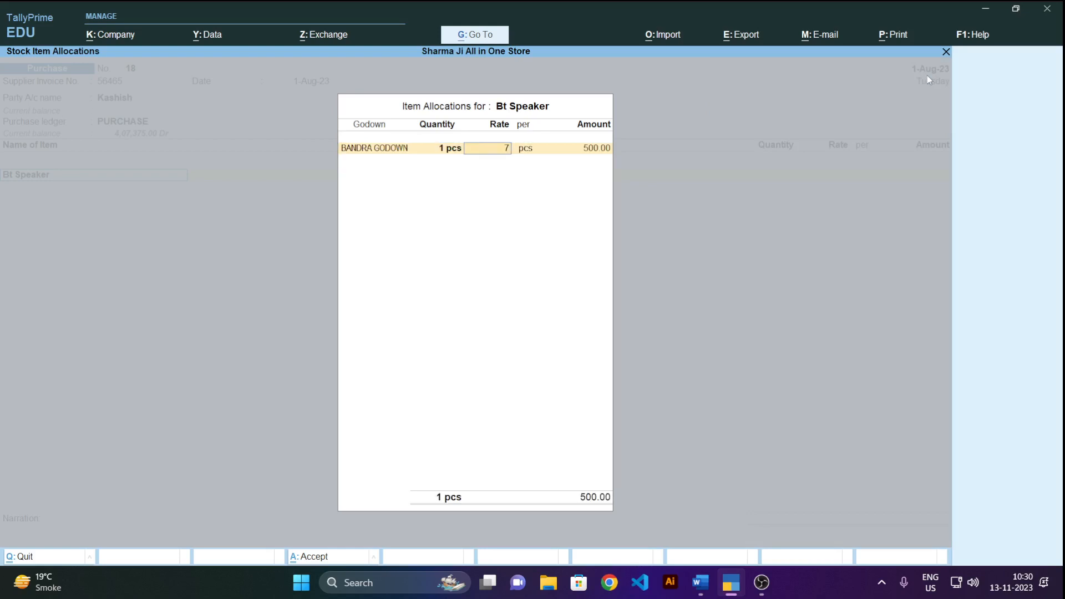
pyautogui.write('700')
pyautogui.press('Return')
pyautogui.press('Return')
pyautogui.press('Return')
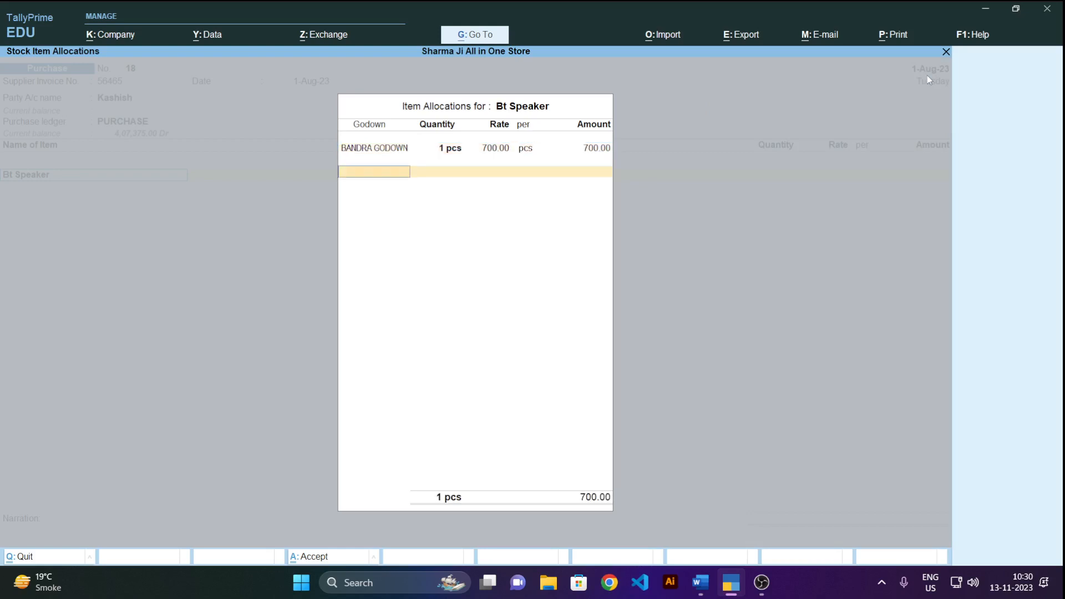
pyautogui.press('Return')
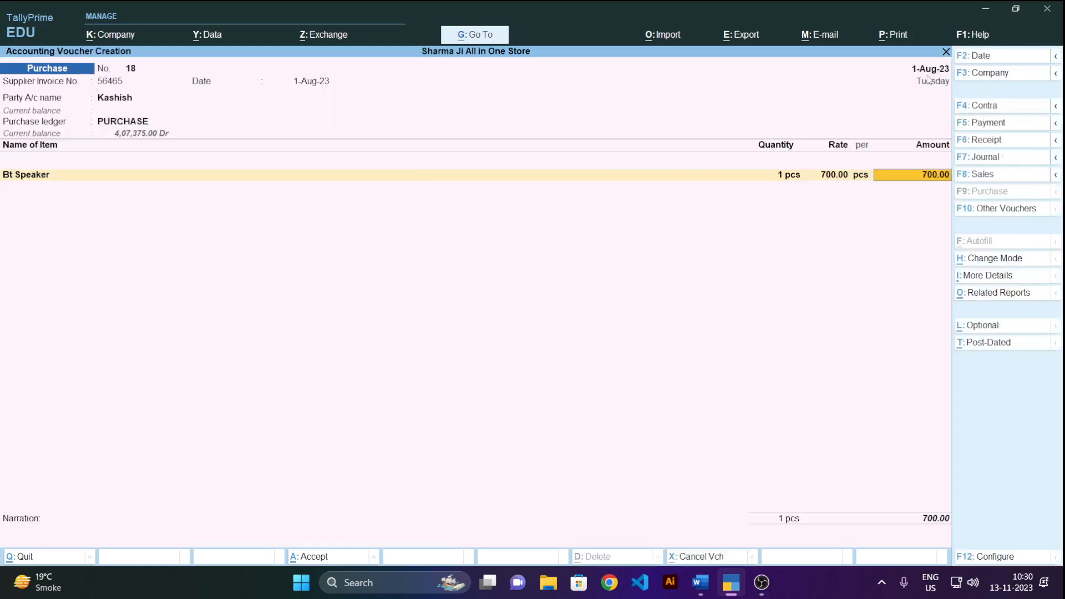
# - Close the item list, enter a narration stating the Bt Speaker purchase from the second supplier, and save the August voucher
pyautogui.press('Return')
pyautogui.press('Return')
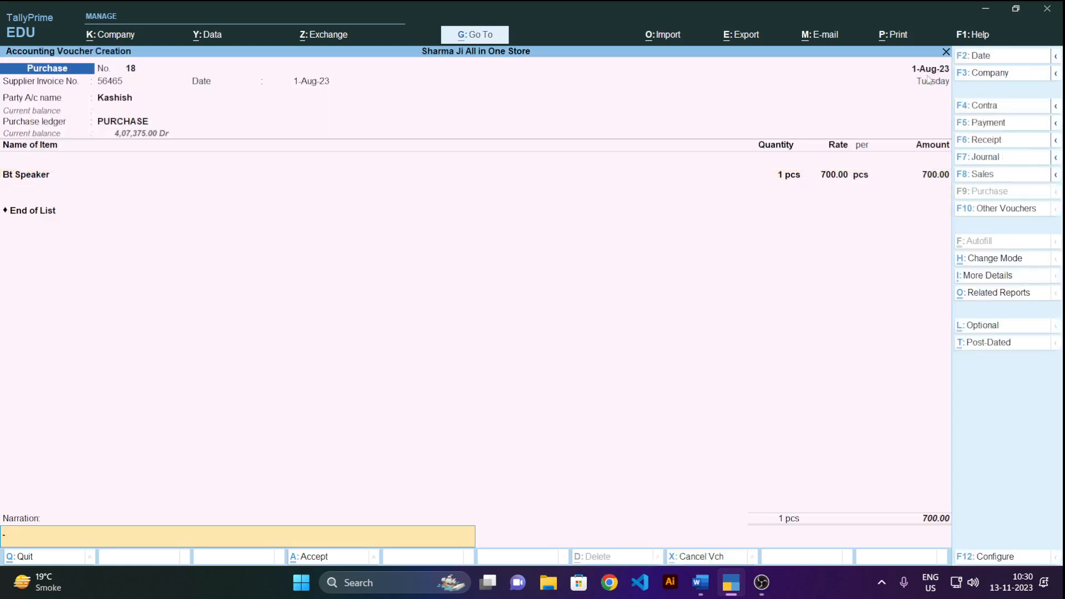
pyautogui.write('purchase')
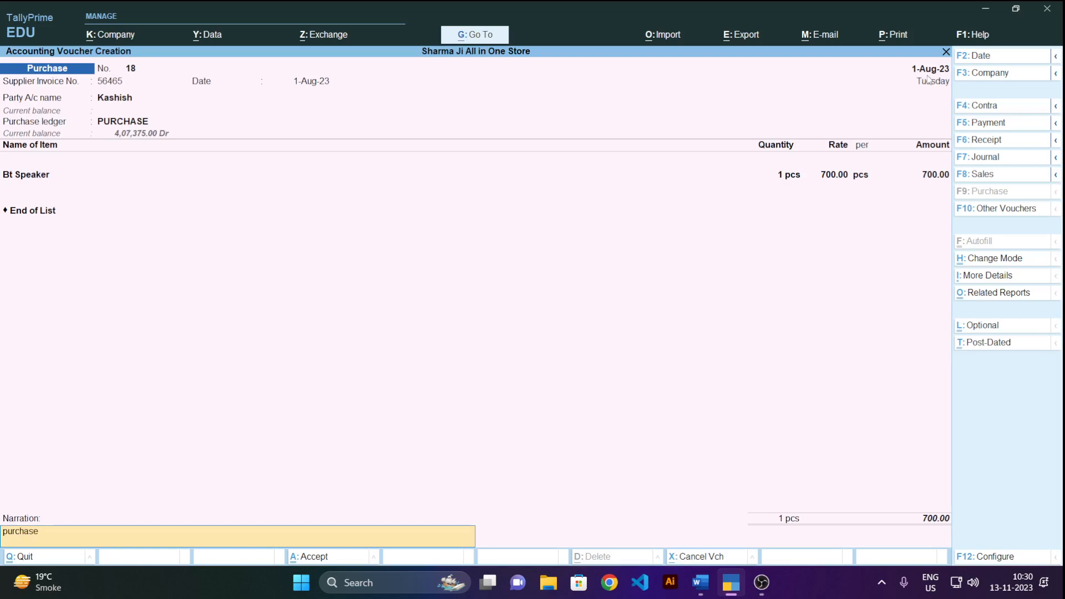
pyautogui.write(' from kashish bt speaker')
pyautogui.press('Return')
pyautogui.press('Return')
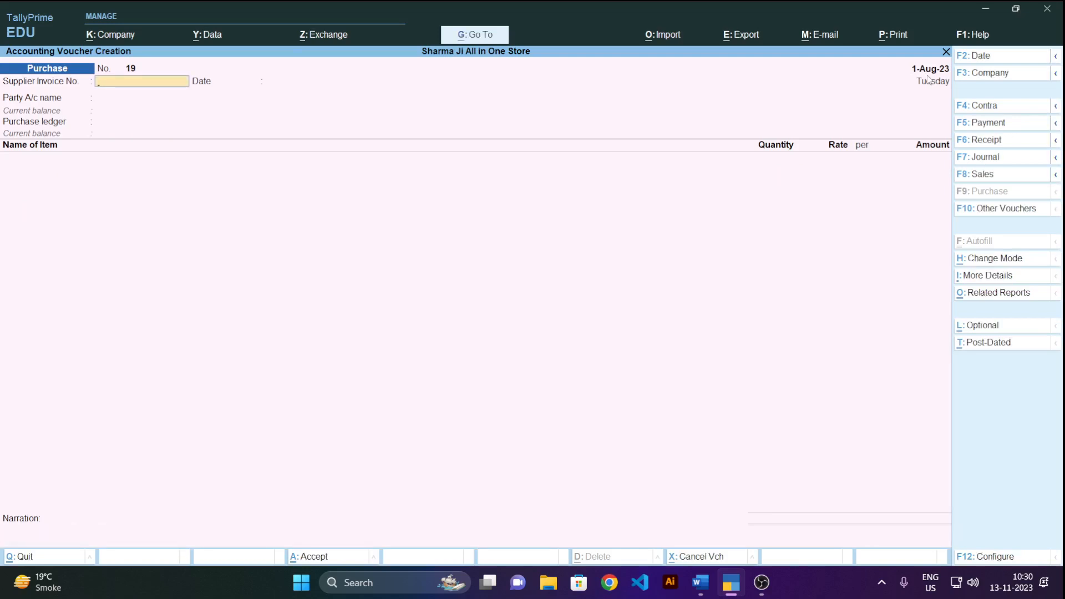
# - Start a sales voucher dated 1 August and create the customer's ledger under Sundry Debtors as its party
pyautogui.press('F8')
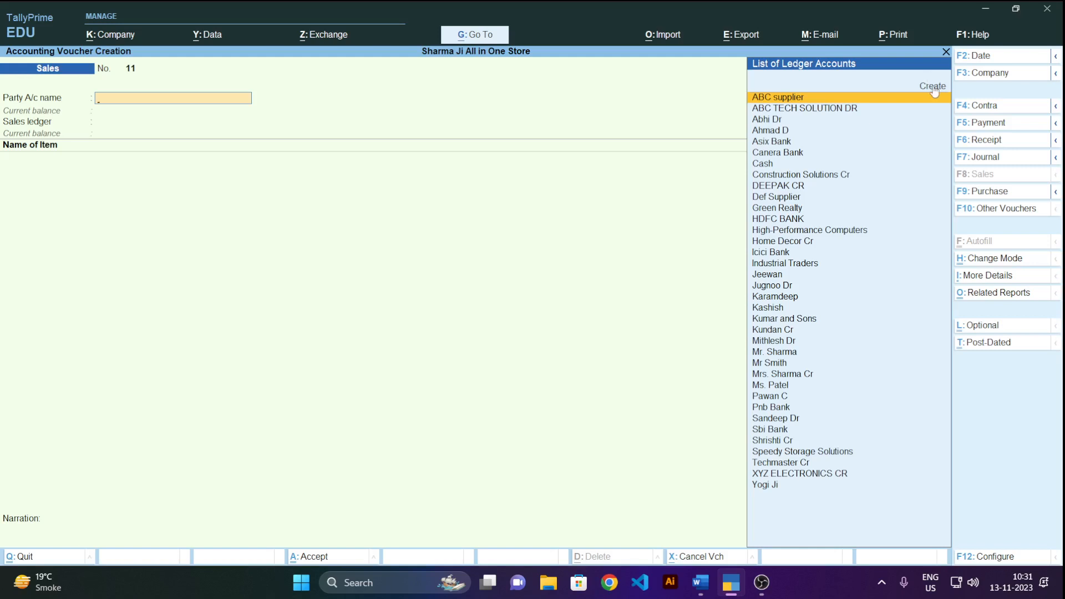
pyautogui.click(935, 88)
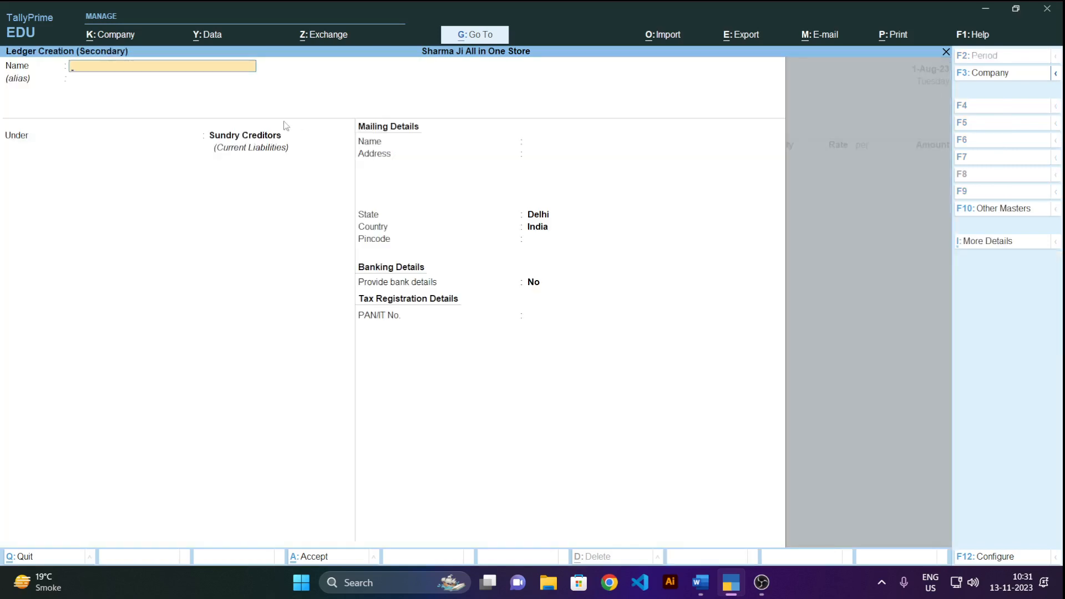
pyautogui.write('Annu dr')
pyautogui.press('Return')
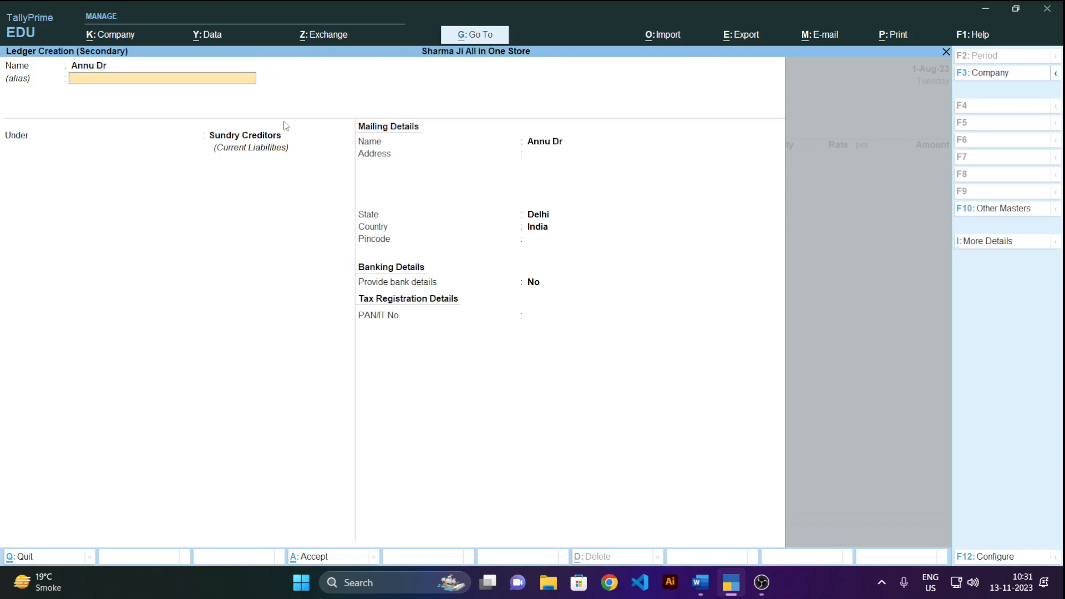
pyautogui.press('Return')
pyautogui.write('Deb')
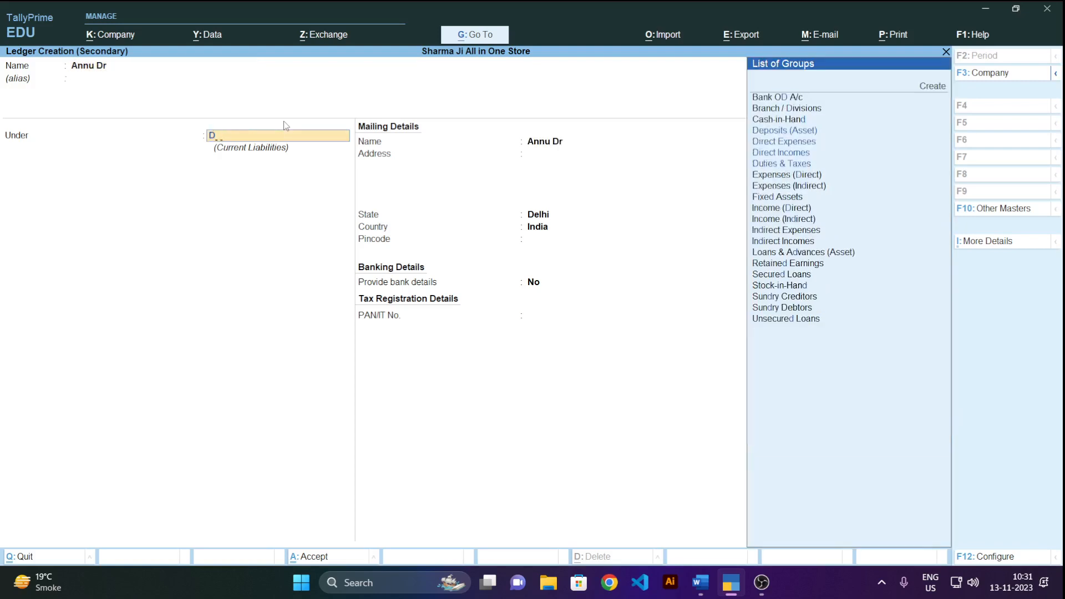
pyautogui.press('Return')
pyautogui.press('Return')
pyautogui.press('Return')
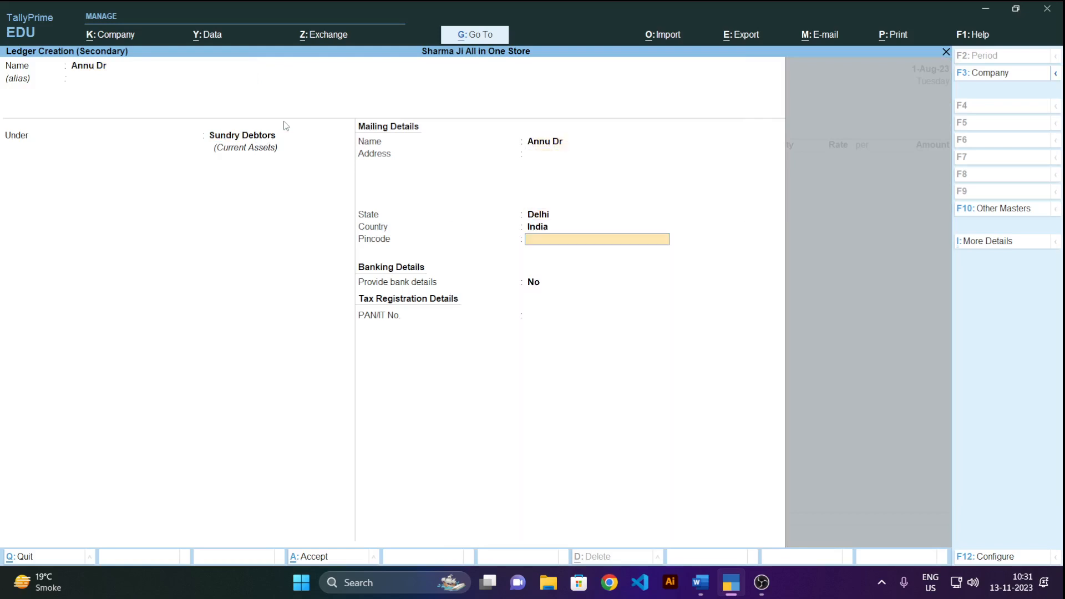
pyautogui.press('Return')
pyautogui.press('Return')
pyautogui.press('Return')
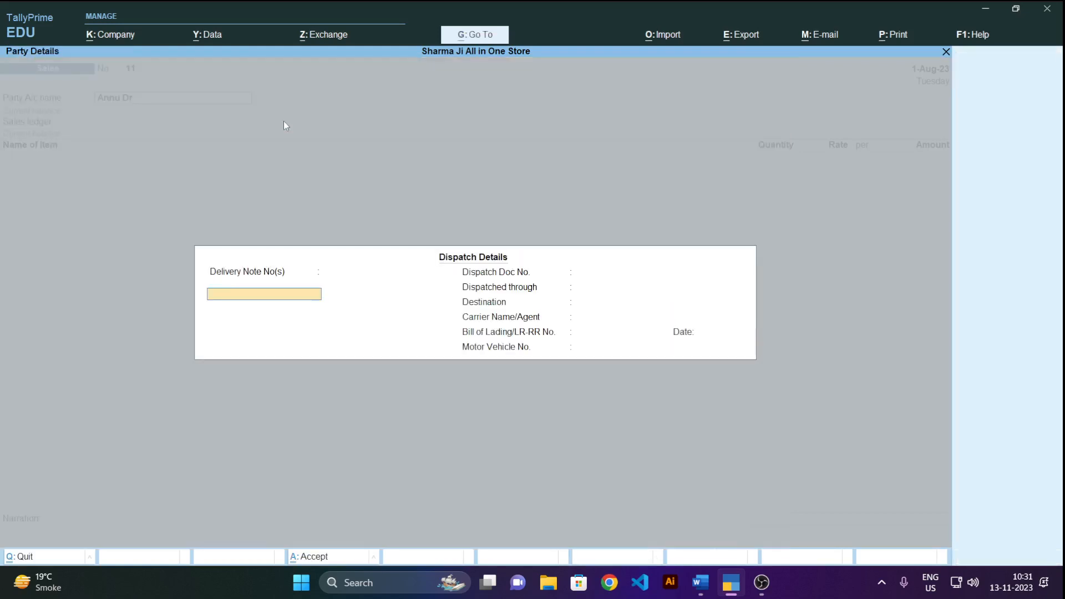
# - Accept the blank dispatch details and the party details, and choose Sale as the sales ledger
pyautogui.hotkey('ctrl', 'a')
pyautogui.hotkey('ctrl', 'a')
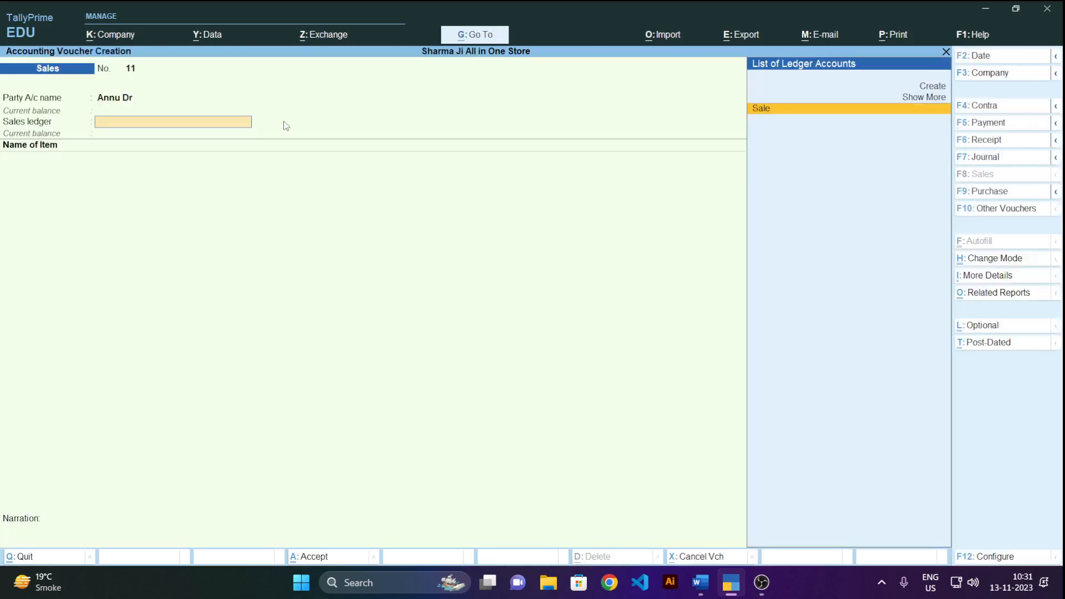
pyautogui.press('Return')
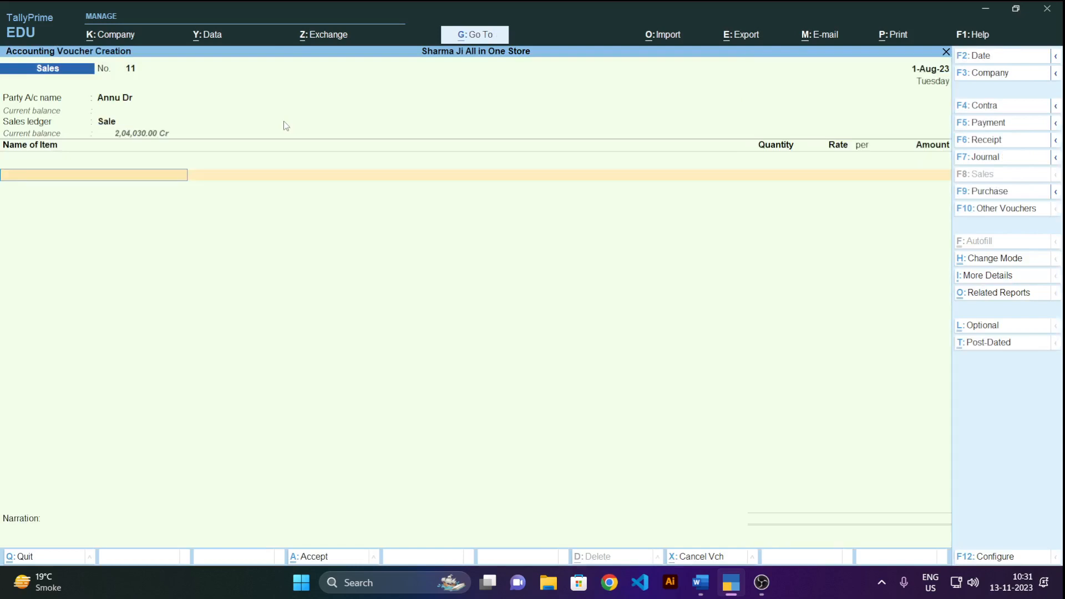
# - Add the item Bt Speaker with 2 pcs from BANDRA GODOWN at a rate of 900
pyautogui.write('bt')
pyautogui.press('Return')
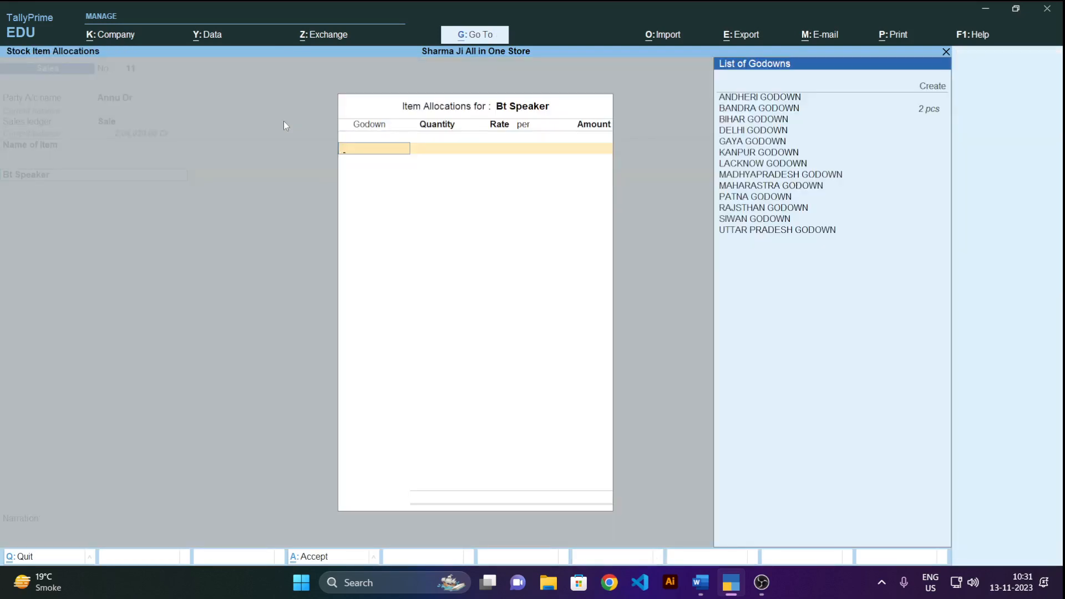
pyautogui.press('Down')
pyautogui.press('Down')
pyautogui.press('Return')
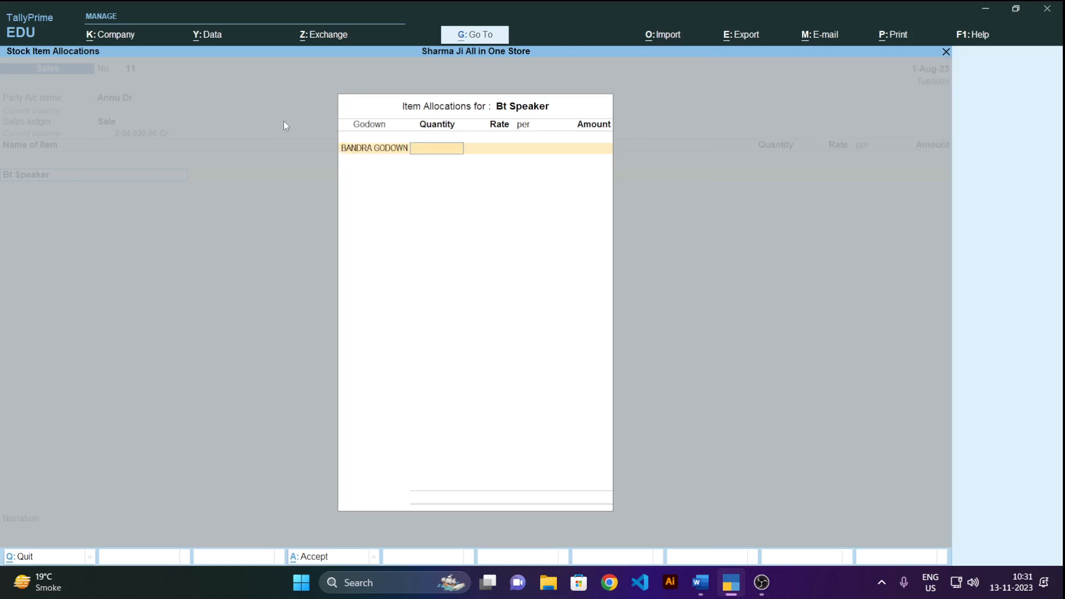
pyautogui.write('2')
pyautogui.press('Return')
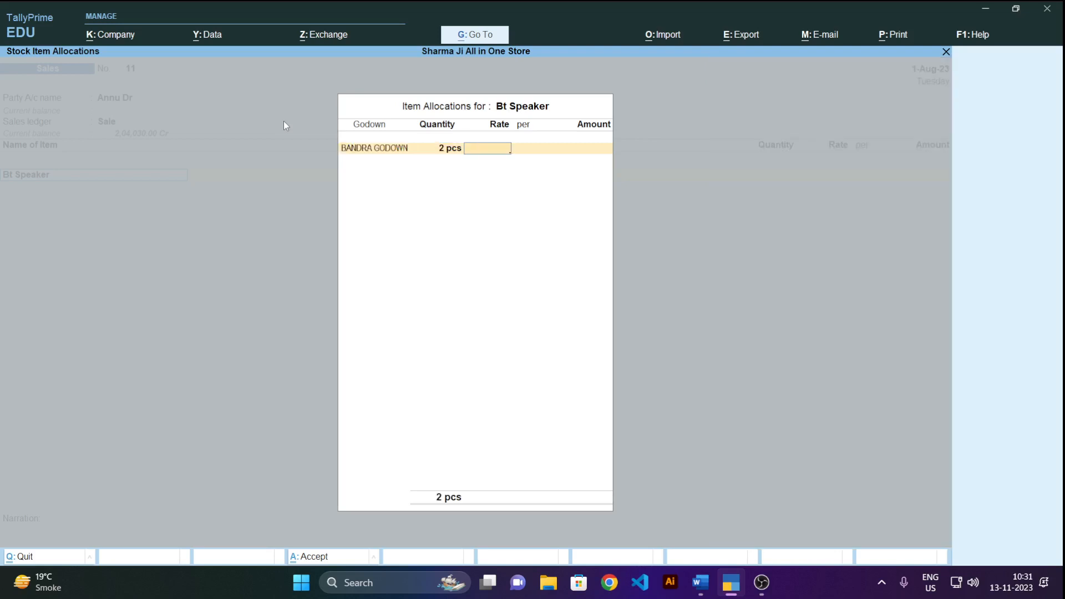
pyautogui.write('900')
pyautogui.press('Return')
pyautogui.press('Return')
pyautogui.press('Return')
pyautogui.press('Return')
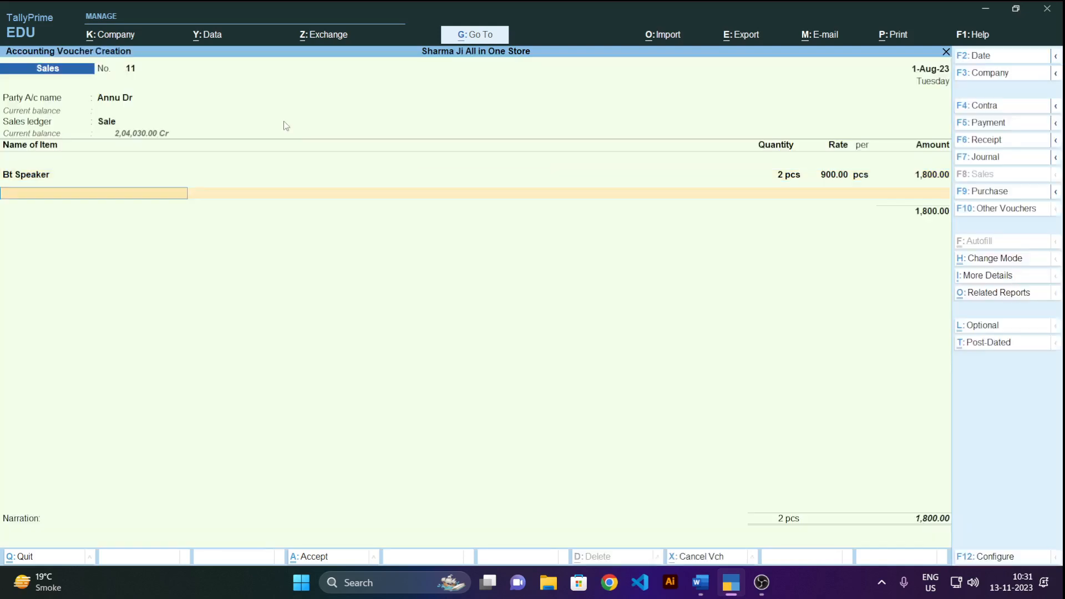
# - Close the item list, enter a narration stating the sale of the bt speaker to the customer, and save the sales voucher
pyautogui.press('Return')
pyautogui.press('Return')
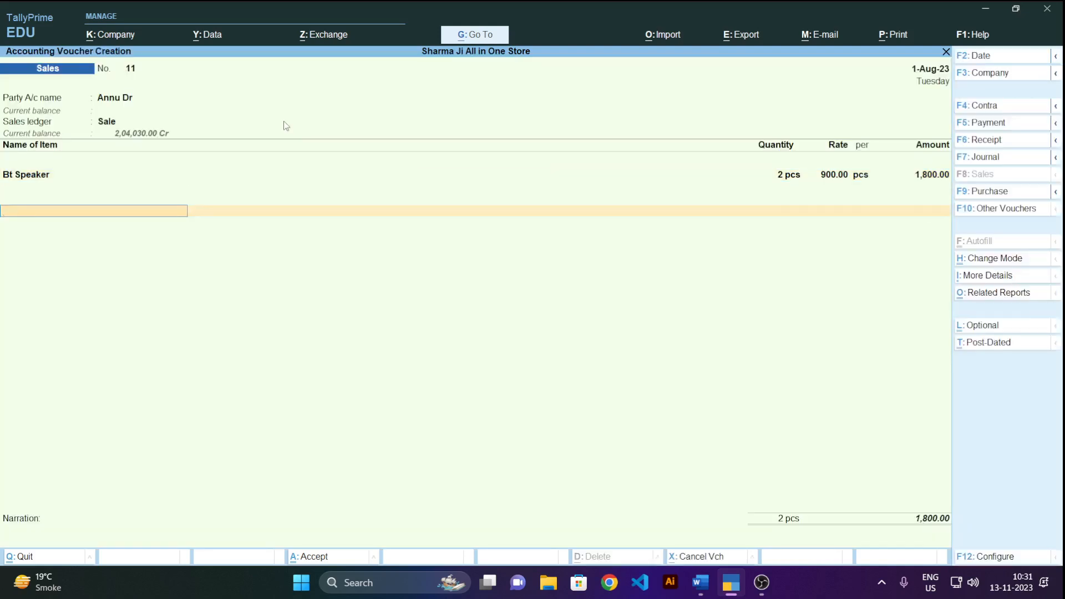
pyautogui.write('s')
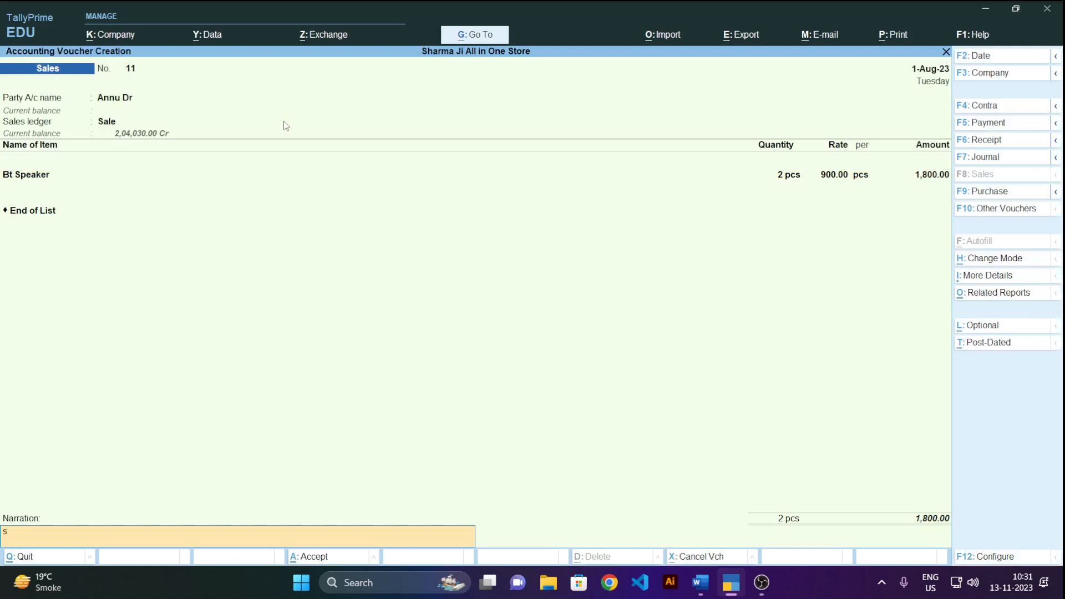
pyautogui.write('ale to anny dr of bt speaker')
pyautogui.press('Return')
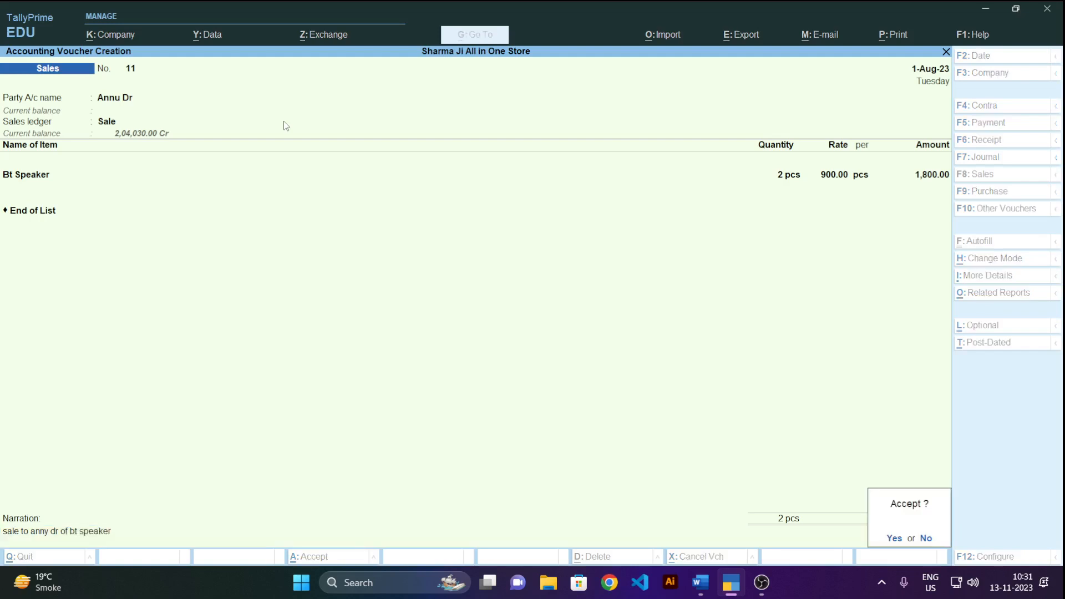
pyautogui.press('Return')
# - Leave voucher creation, decline quitting the program and open the Day Book
pyautogui.press('Escape')
pyautogui.press('Escape')
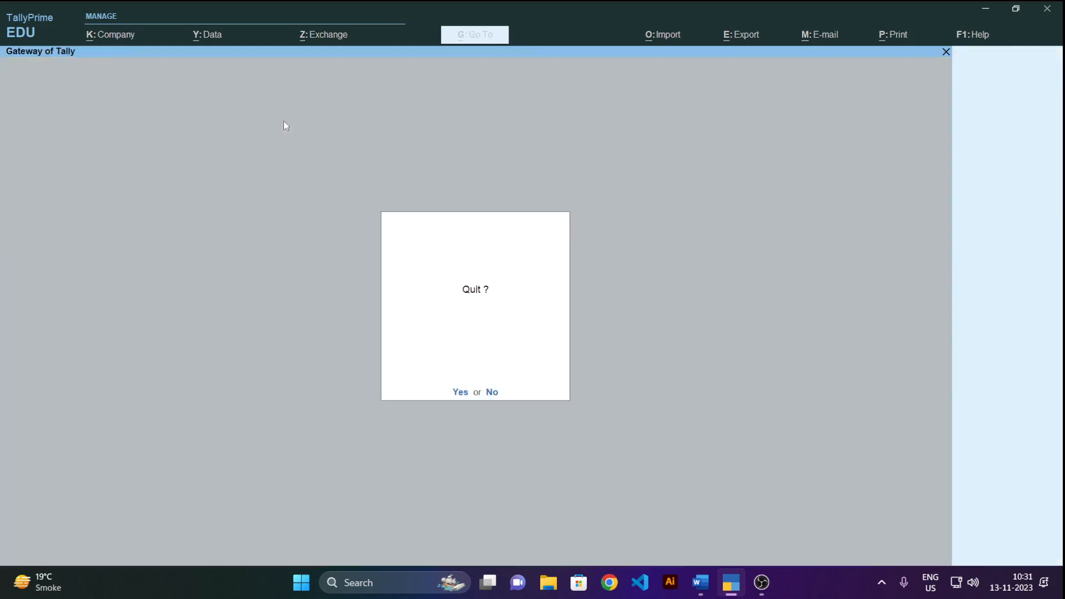
pyautogui.press('n')
pyautogui.press('Down')
pyautogui.press('Down')
pyautogui.press('Down')
pyautogui.press('Down')
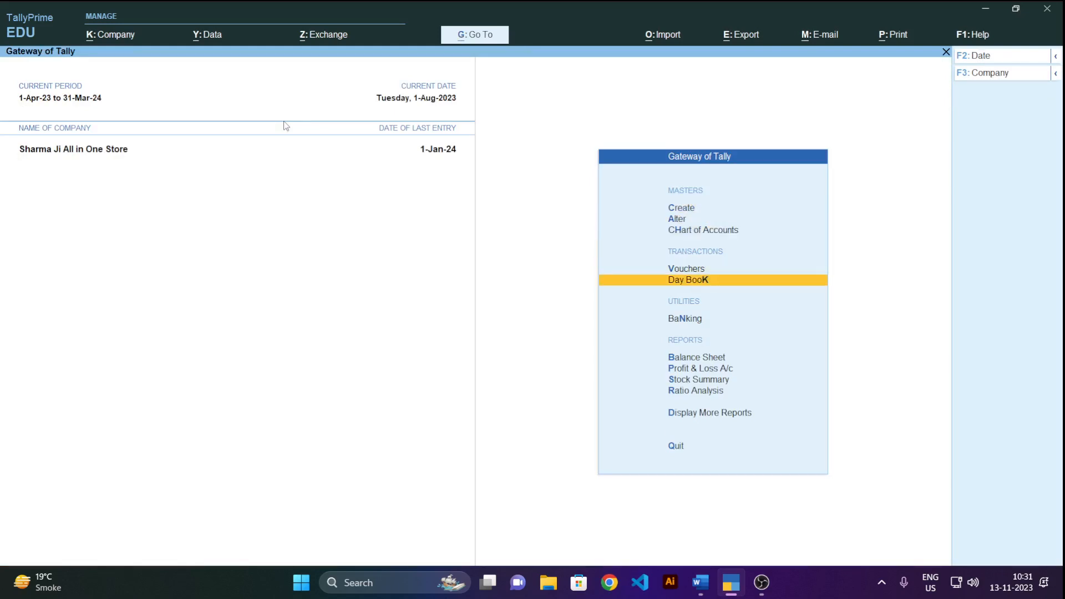
pyautogui.press('Return')
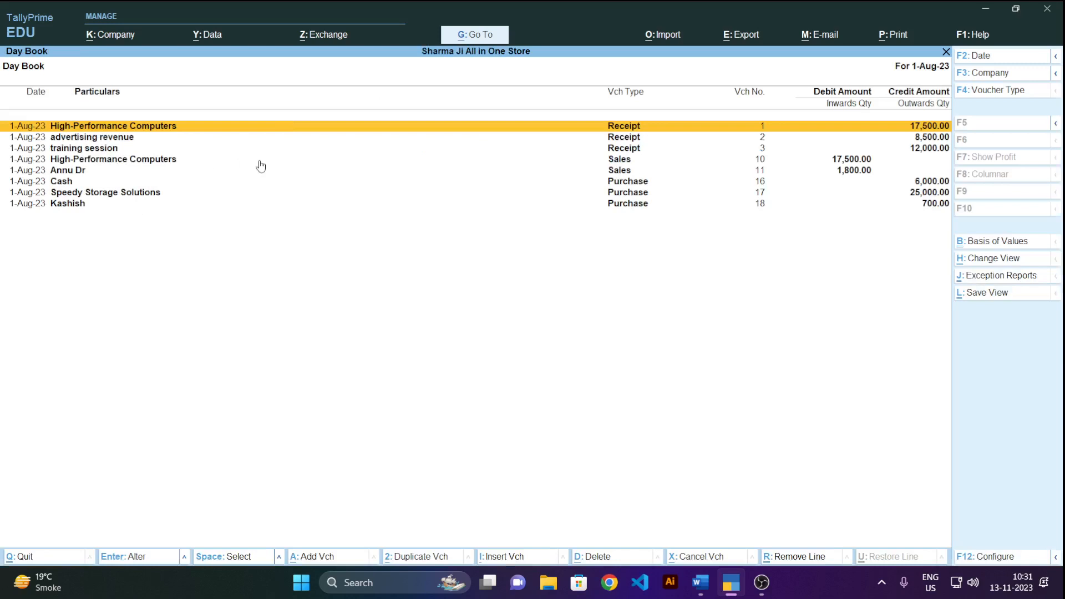
# - Filter the Day Book to Sales vouchers, show the profit columns and select the Bt Speaker sale
pyautogui.click(999, 91)
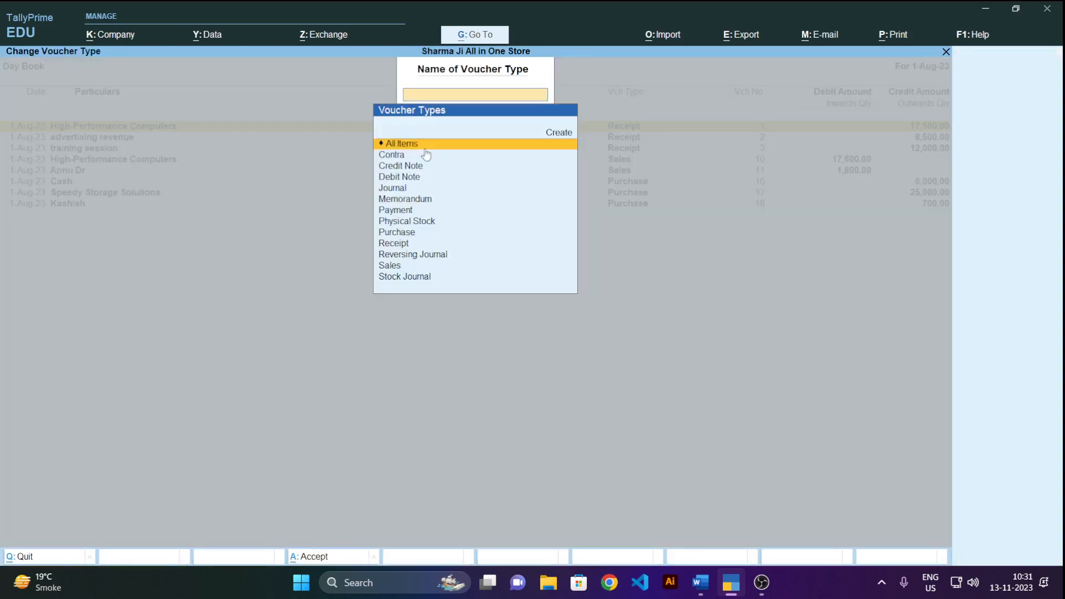
pyautogui.click(397, 267)
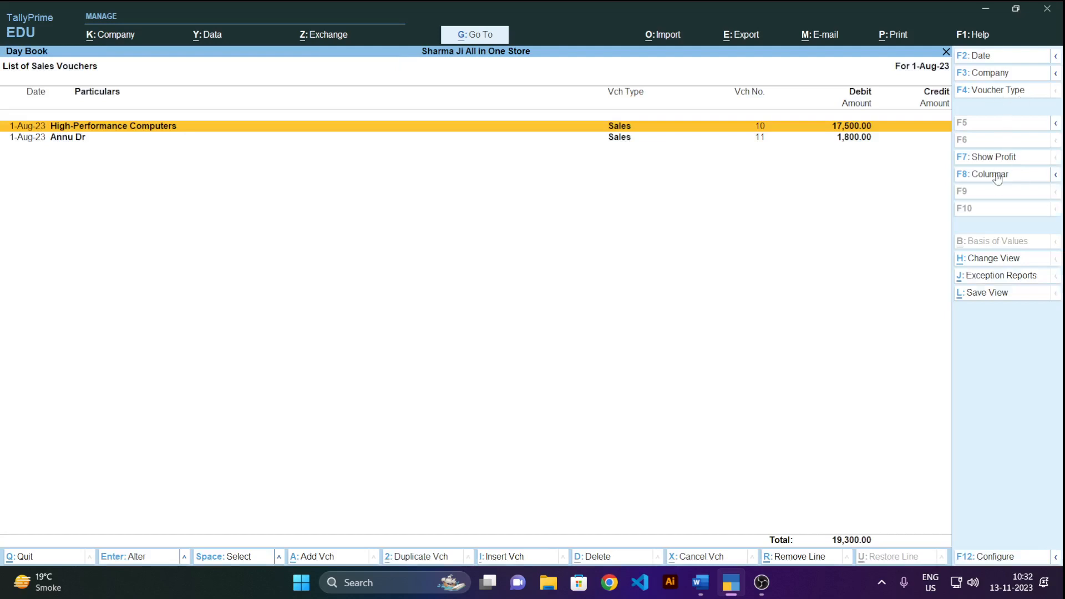
pyautogui.click(996, 157)
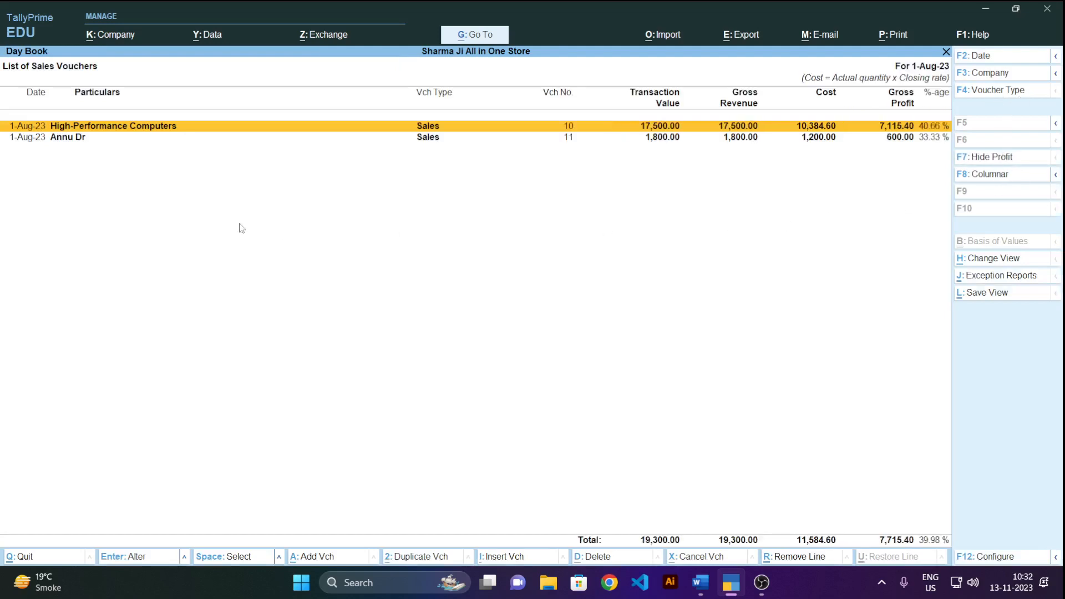
pyautogui.click(80, 143)
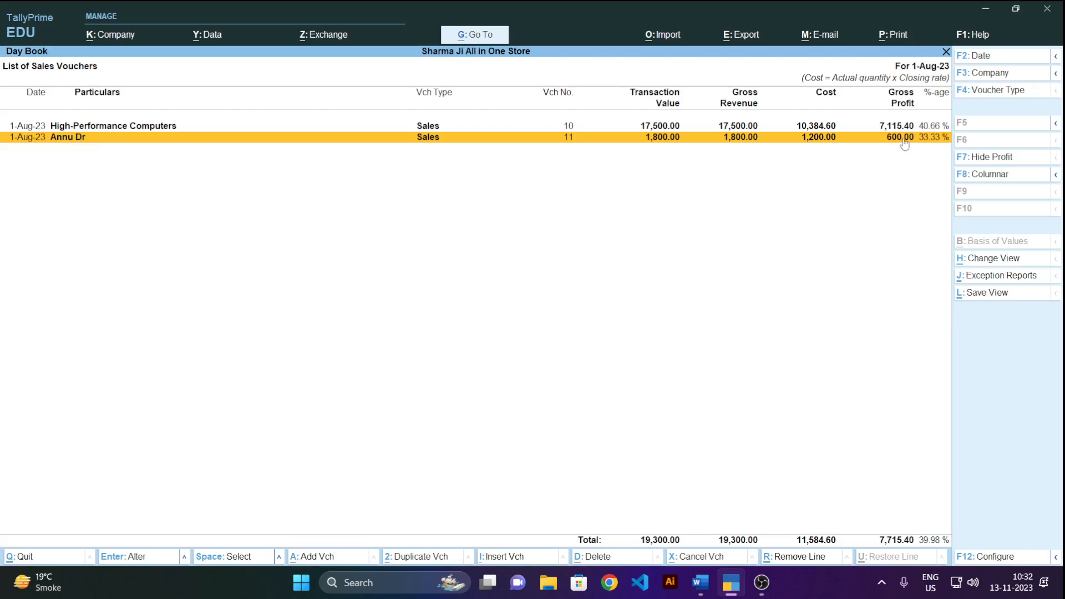
# - Switch to the Word document and handwrite 1800 − 1200 = 600 in red below the average cost calculation
pyautogui.hotkey('alt', 'Tab')
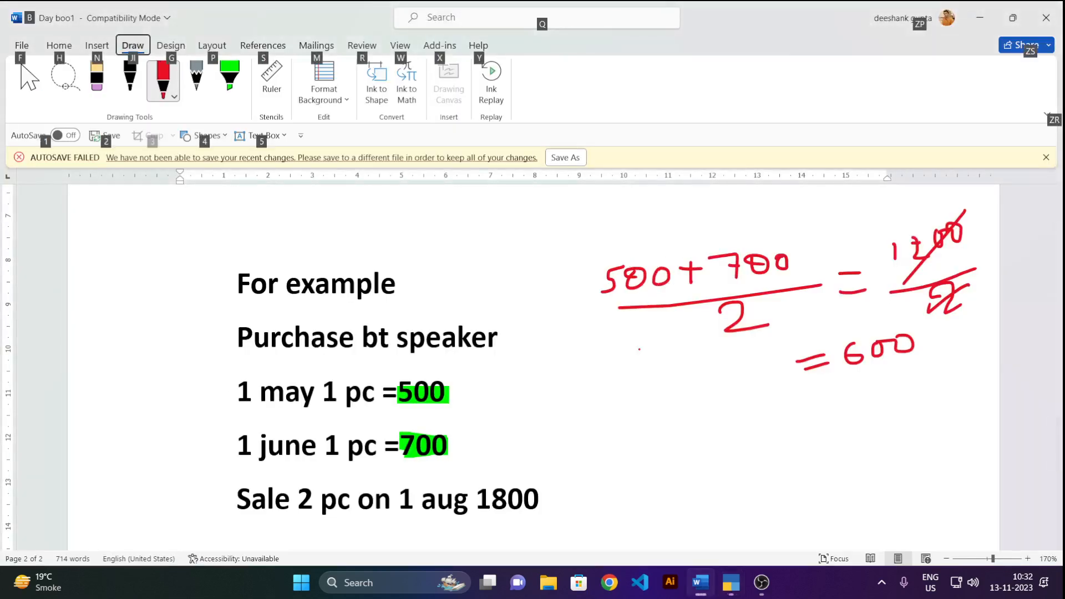
pyautogui.moveTo(723, 488); pyautogui.dragTo(725, 513)
pyautogui.moveTo(774, 479)
pyautogui.mouseDown()
pyautogui.moveTo(754, 496)
pyautogui.moveTo(774, 482)
pyautogui.moveTo(787, 493)
pyautogui.moveTo(807, 472)
pyautogui.mouseUp()
pyautogui.moveTo(815, 467)
pyautogui.mouseDown()
pyautogui.moveTo(830, 482)
pyautogui.moveTo(813, 466)
pyautogui.moveTo(892, 473)
pyautogui.moveTo(913, 442)
pyautogui.moveTo(943, 452)
pyautogui.moveTo(971, 428)
pyautogui.moveTo(1005, 425)
pyautogui.mouseUp()
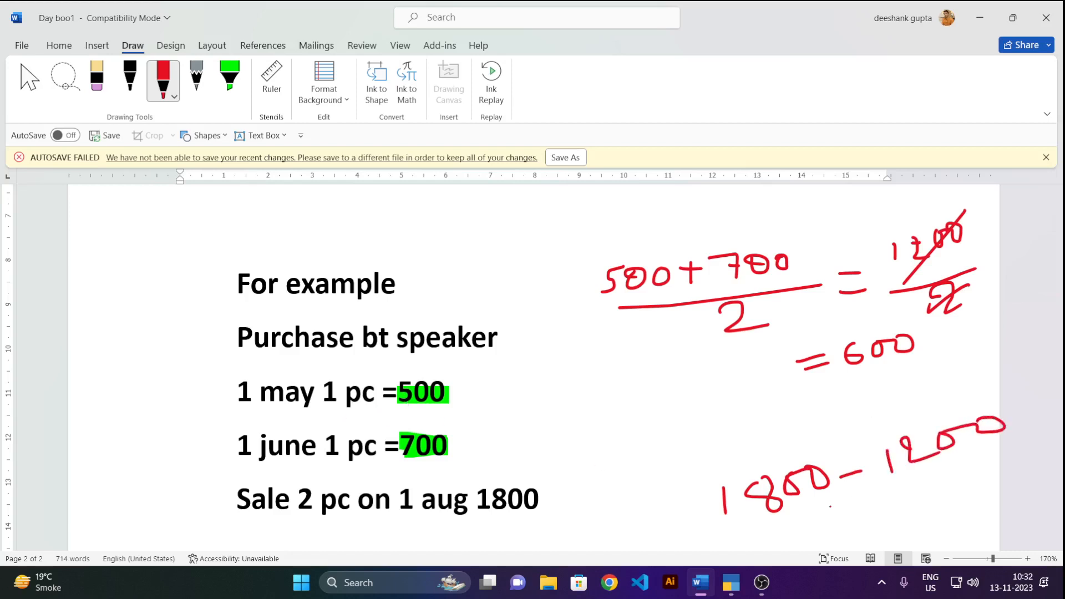
pyautogui.moveTo(733, 537); pyautogui.dragTo(940, 491)
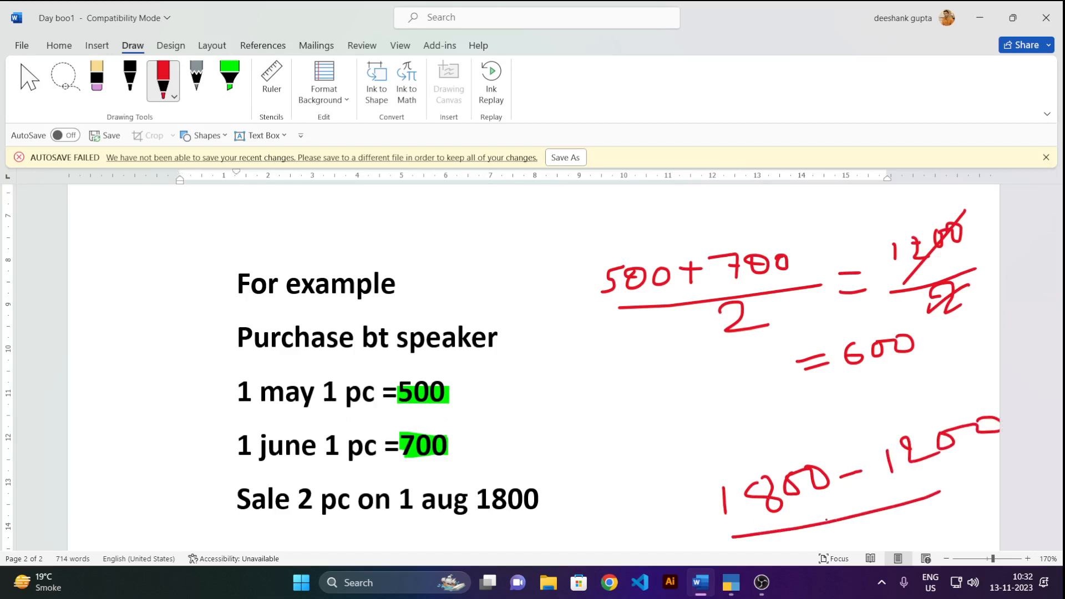
pyautogui.hotkey('ctrl', 'z')
pyautogui.moveTo(800, 527)
pyautogui.mouseDown()
pyautogui.moveTo(865, 524)
pyautogui.moveTo(849, 527)
pyautogui.moveTo(882, 516)
pyautogui.moveTo(870, 501)
pyautogui.mouseUp()
pyautogui.moveTo(873, 502)
pyautogui.mouseDown()
pyautogui.moveTo(904, 510)
pyautogui.moveTo(902, 497)
pyautogui.mouseUp()
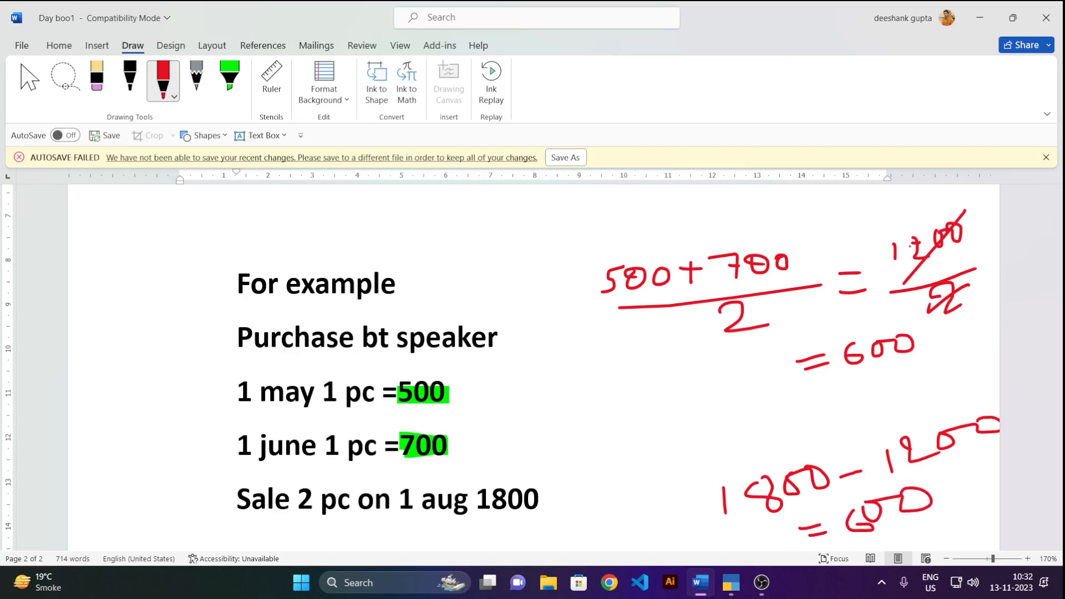
# - Check the Bt Speaker sale's cost in TallyPrime and return to the Word calculation
pyautogui.hotkey('alt', 'Tab')
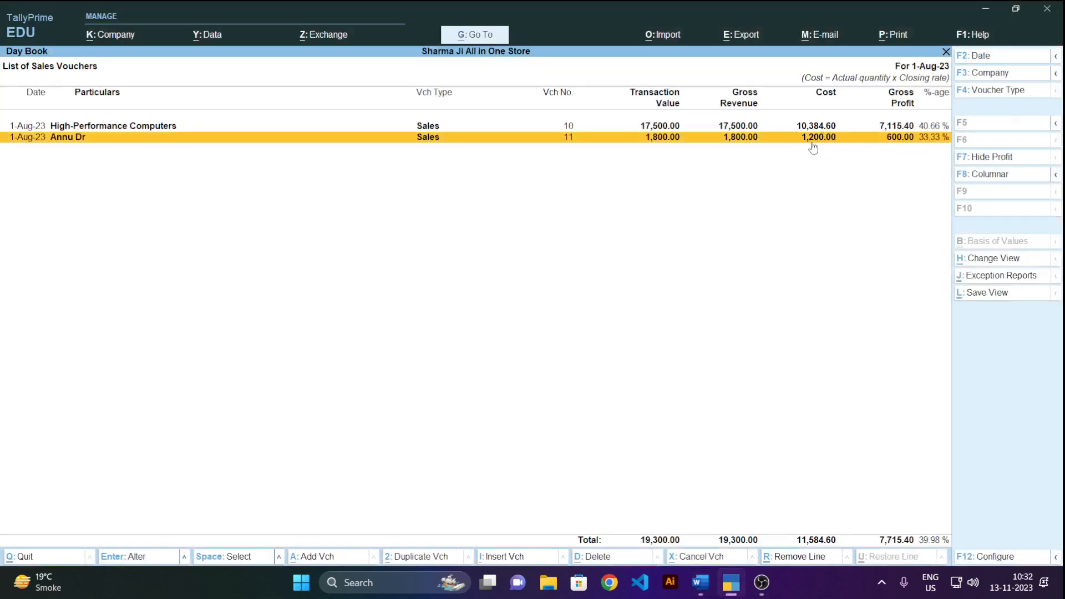
pyautogui.press('alt')
pyautogui.hotkey('alt', 'Tab')
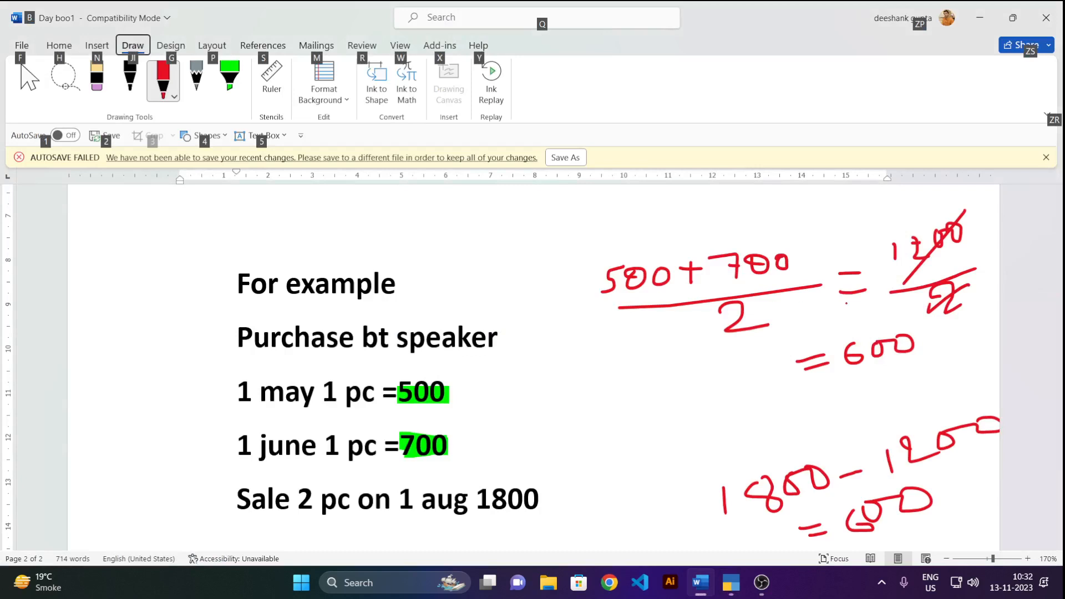
pyautogui.press('alt')
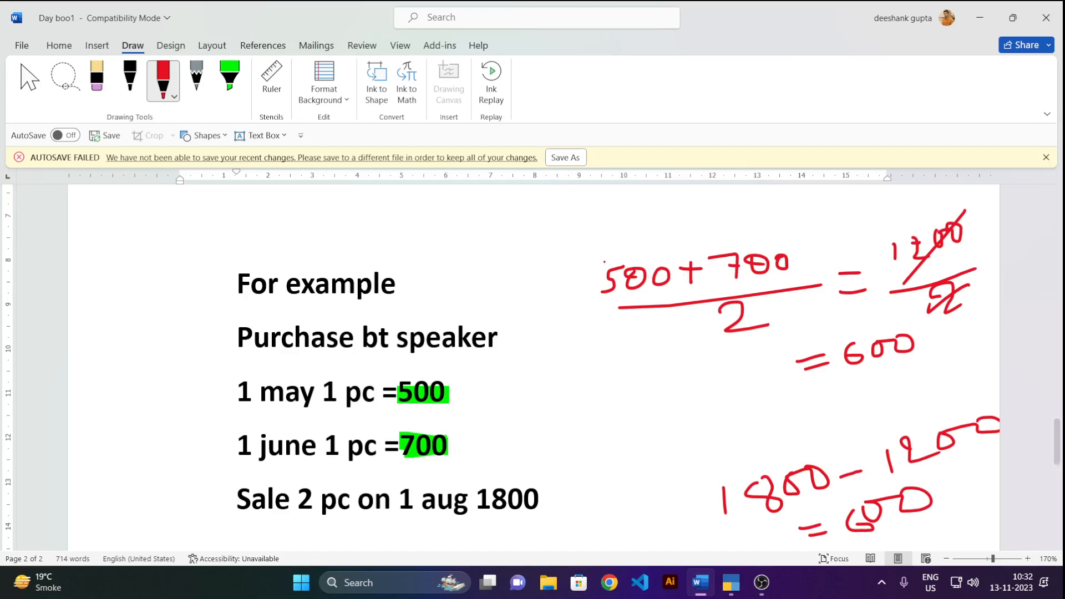
# - Handwrite a 7 above the calculation, circle the 600 average in red and write × 2 = 12 beside and below it
pyautogui.moveTo(561, 194); pyautogui.dragTo(565, 223)
pyautogui.moveTo(885, 320)
pyautogui.mouseDown()
pyautogui.moveTo(857, 325)
pyautogui.moveTo(857, 376)
pyautogui.moveTo(910, 329)
pyautogui.moveTo(850, 331)
pyautogui.mouseUp()
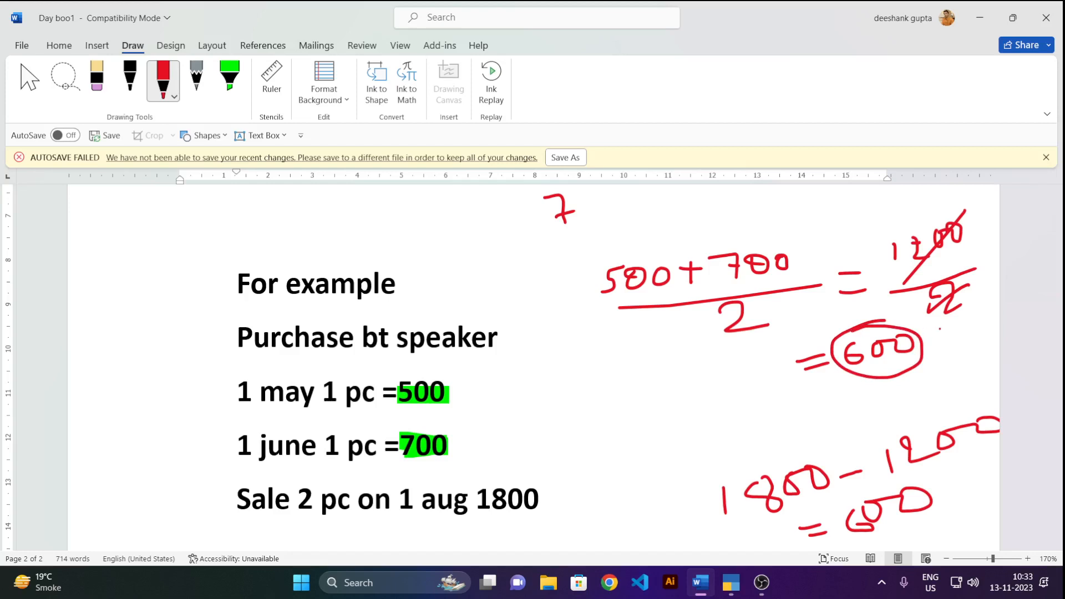
pyautogui.moveTo(922, 329)
pyautogui.mouseDown()
pyautogui.moveTo(941, 344)
pyautogui.moveTo(995, 323)
pyautogui.mouseUp()
pyautogui.moveTo(899, 383)
pyautogui.mouseDown()
pyautogui.moveTo(942, 371)
pyautogui.moveTo(978, 386)
pyautogui.moveTo(1004, 365)
pyautogui.mouseUp()
pyautogui.moveTo(1014, 352)
pyautogui.mouseDown()
pyautogui.moveTo(1007, 364)
pyautogui.moveTo(1022, 356)
pyautogui.moveTo(1012, 343)
pyautogui.mouseUp()
# - Compare the Bt Speaker sale's cost and gross profit in TallyPrime's Day Book with the handwritten calculation in Word
pyautogui.hotkey('alt', 'Tab')
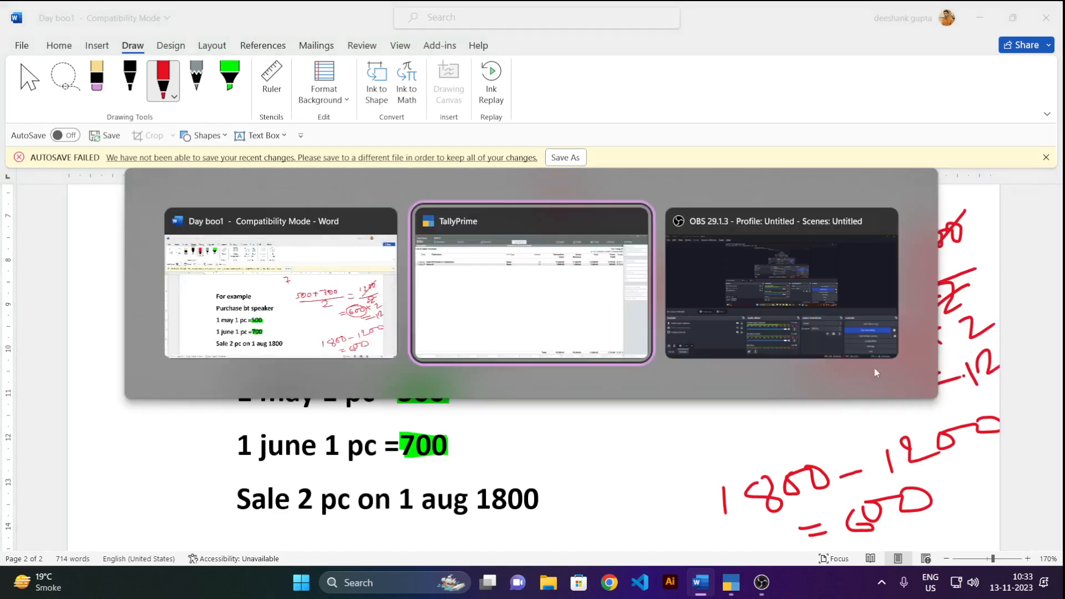
pyautogui.click(620, 328)
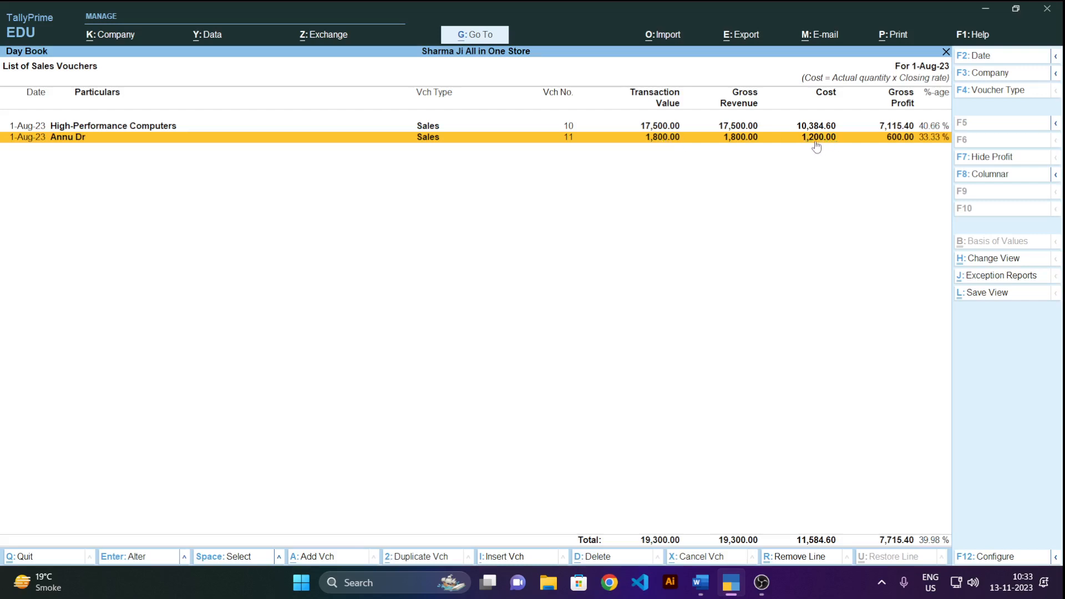
pyautogui.press('alt')
pyautogui.hotkey('alt', 'Tab')
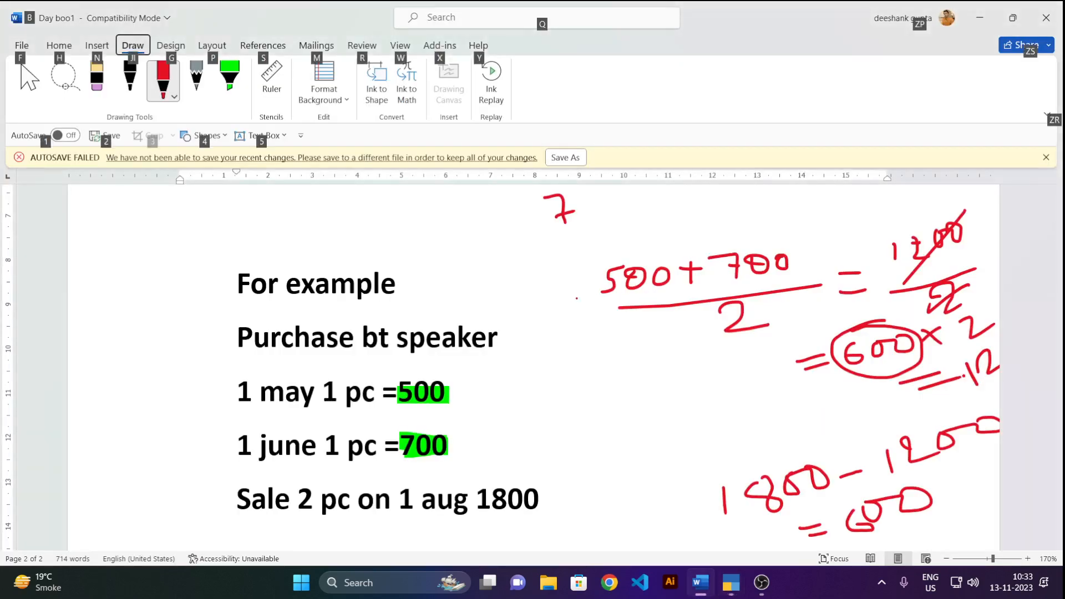
pyautogui.hotkey('alt', 'Tab')
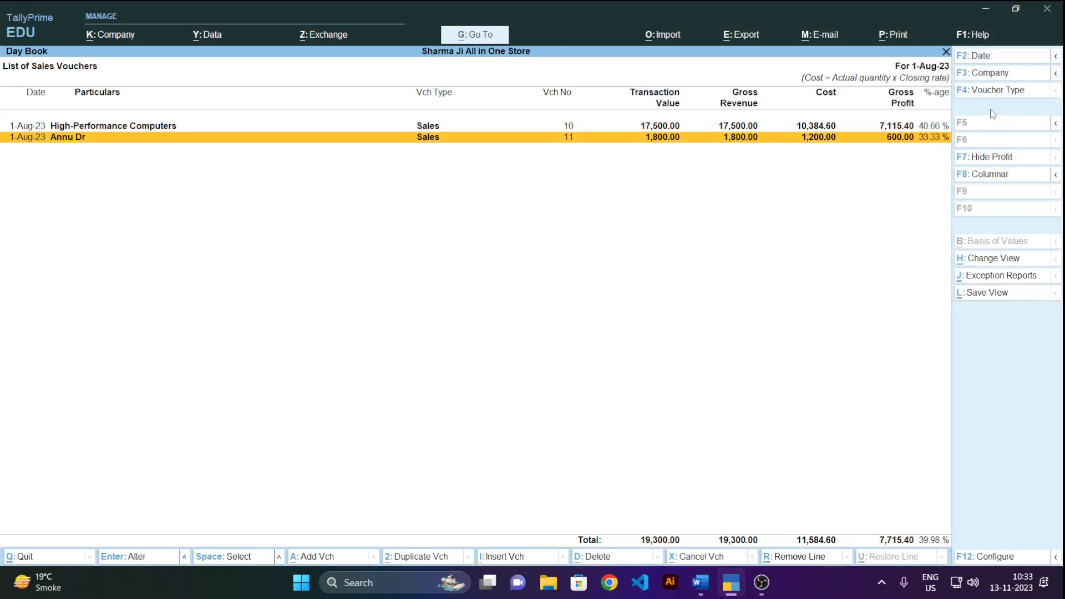
pyautogui.hotkey('alt', 'Tab')
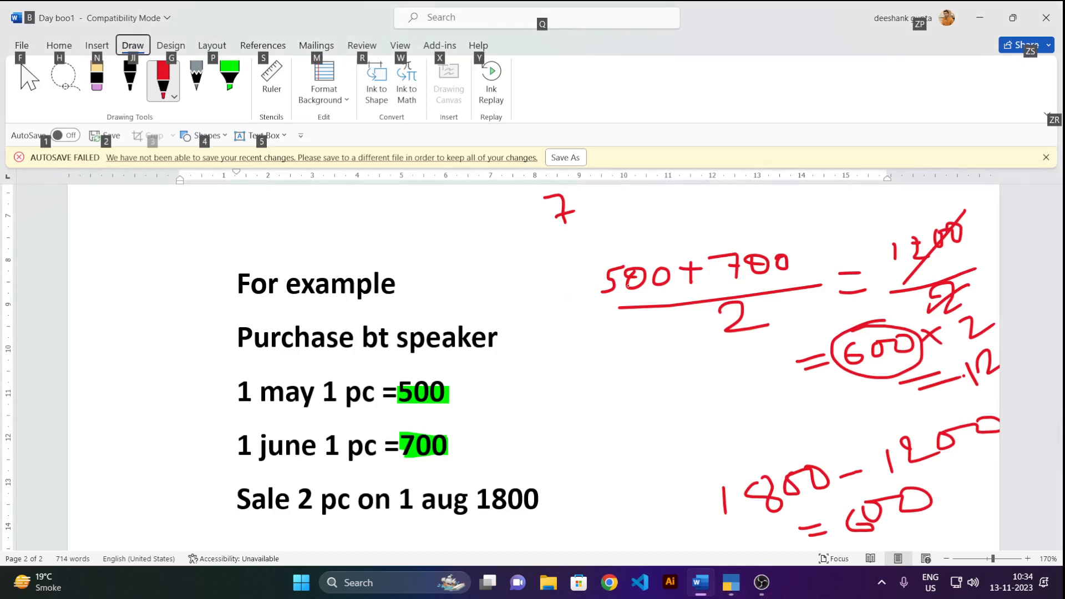
# - Erase the red handwritten average cost and profit calculations beside the Bt Speaker example
pyautogui.click(97, 79)
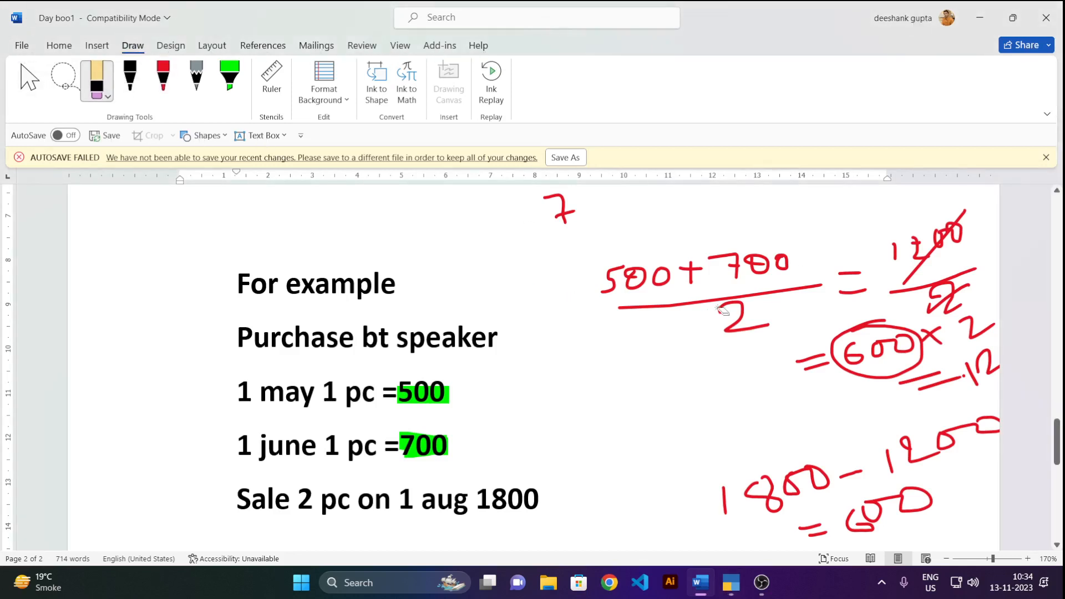
pyautogui.moveTo(717, 306)
pyautogui.mouseDown()
pyautogui.moveTo(653, 188)
pyautogui.moveTo(642, 287)
pyautogui.moveTo(948, 233)
pyautogui.moveTo(921, 333)
pyautogui.moveTo(982, 333)
pyautogui.moveTo(810, 483)
pyautogui.moveTo(826, 347)
pyautogui.moveTo(882, 319)
pyautogui.moveTo(849, 373)
pyautogui.moveTo(887, 464)
pyautogui.moveTo(775, 538)
pyautogui.moveTo(756, 373)
pyautogui.moveTo(651, 283)
pyautogui.moveTo(727, 279)
pyautogui.moveTo(604, 244)
pyautogui.moveTo(556, 212)
pyautogui.mouseUp()
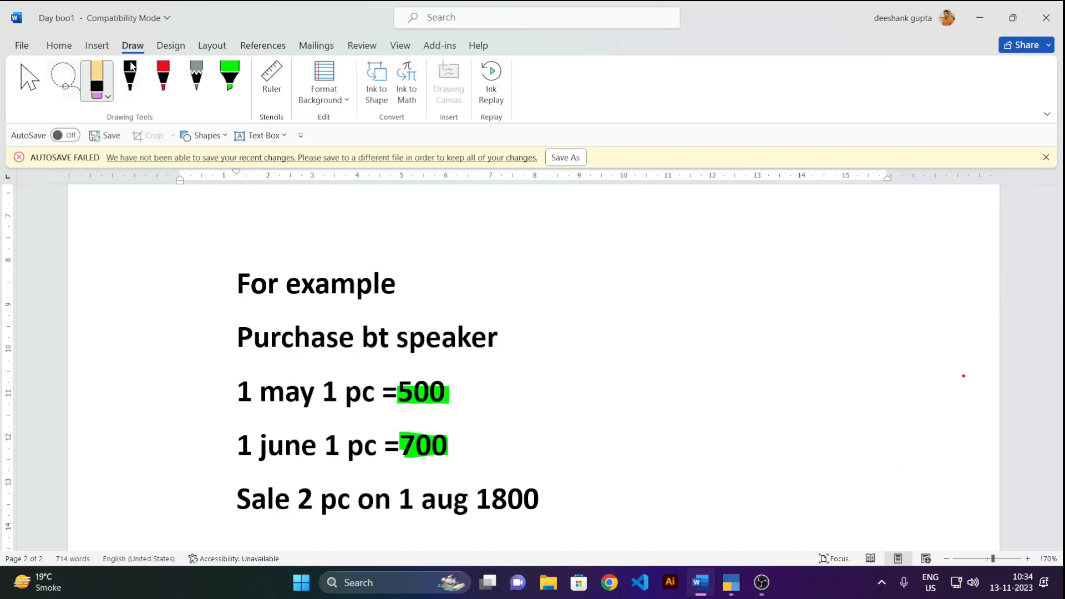
pyautogui.click(29, 75)
# - Highlight both lines of point 12, about comparing the same voucher across companies with F3, in green
pyautogui.scroll(10, 544, 309)
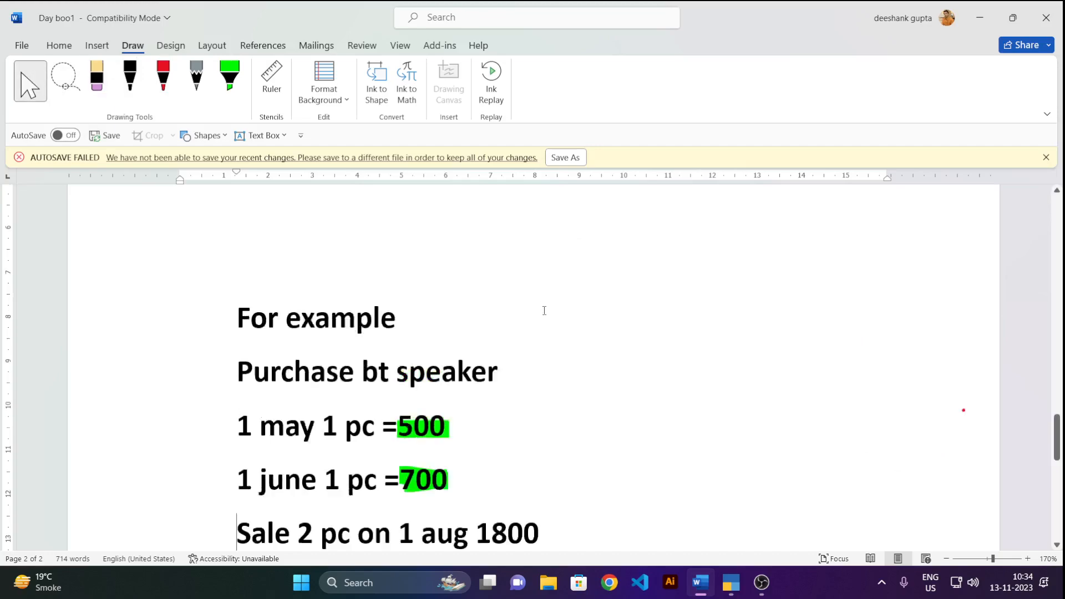
pyautogui.scroll(15, 545, 310)
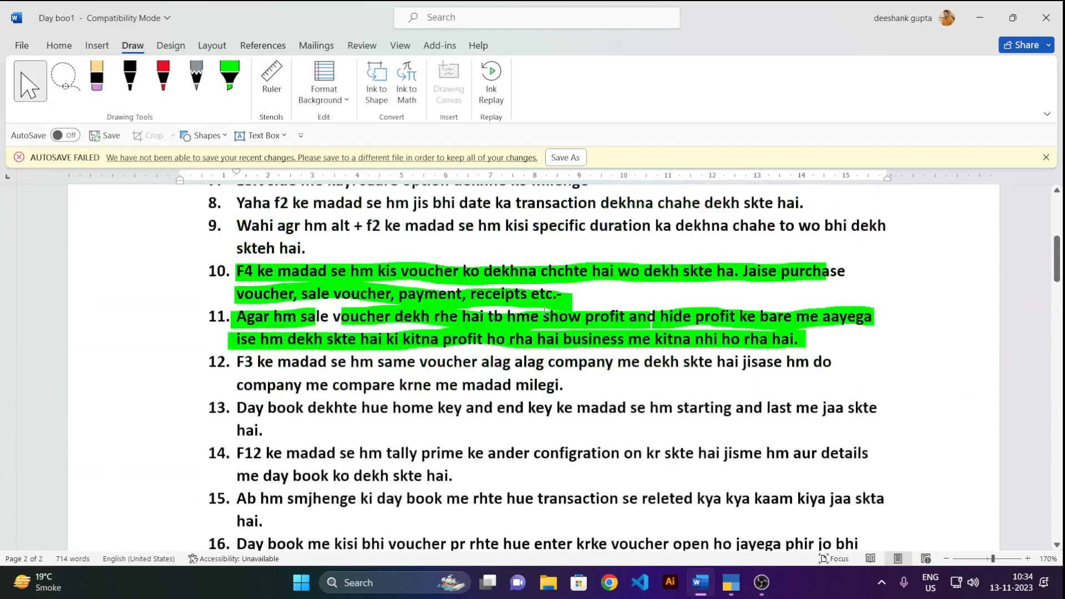
pyautogui.scroll(-5, 545, 310)
pyautogui.scroll(1, 545, 311)
pyautogui.scroll(-1, 544, 310)
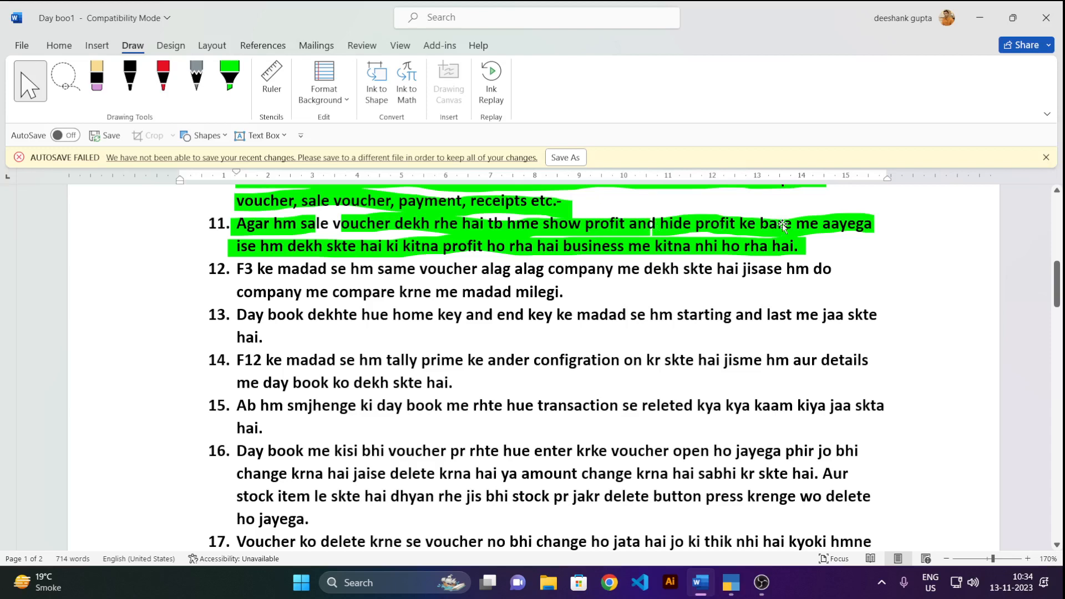
pyautogui.click(229, 78)
pyautogui.moveTo(240, 272); pyautogui.dragTo(833, 267)
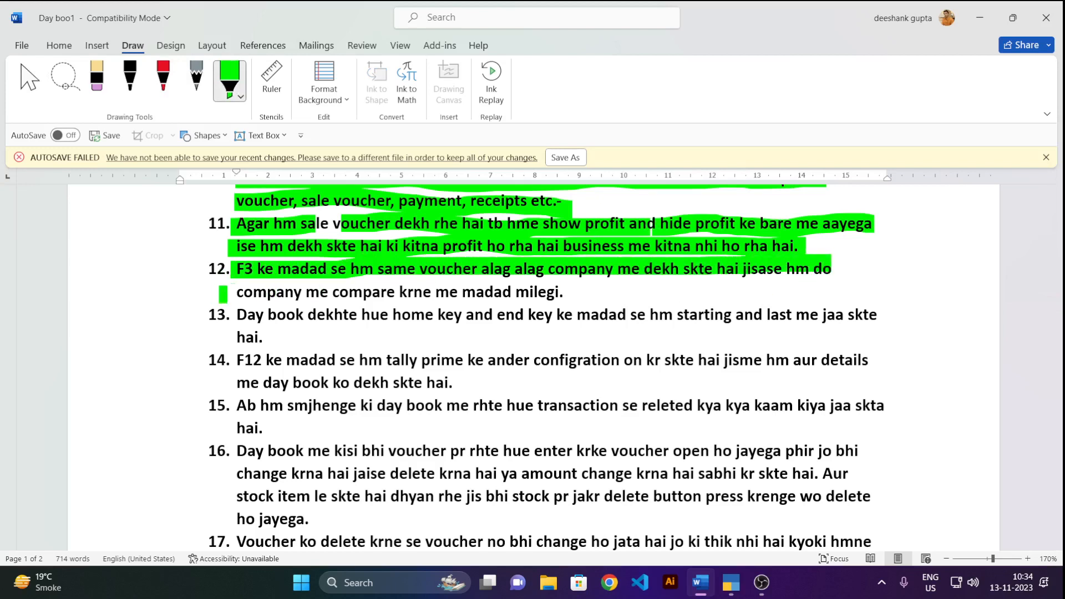
pyautogui.moveTo(238, 291); pyautogui.dragTo(556, 292)
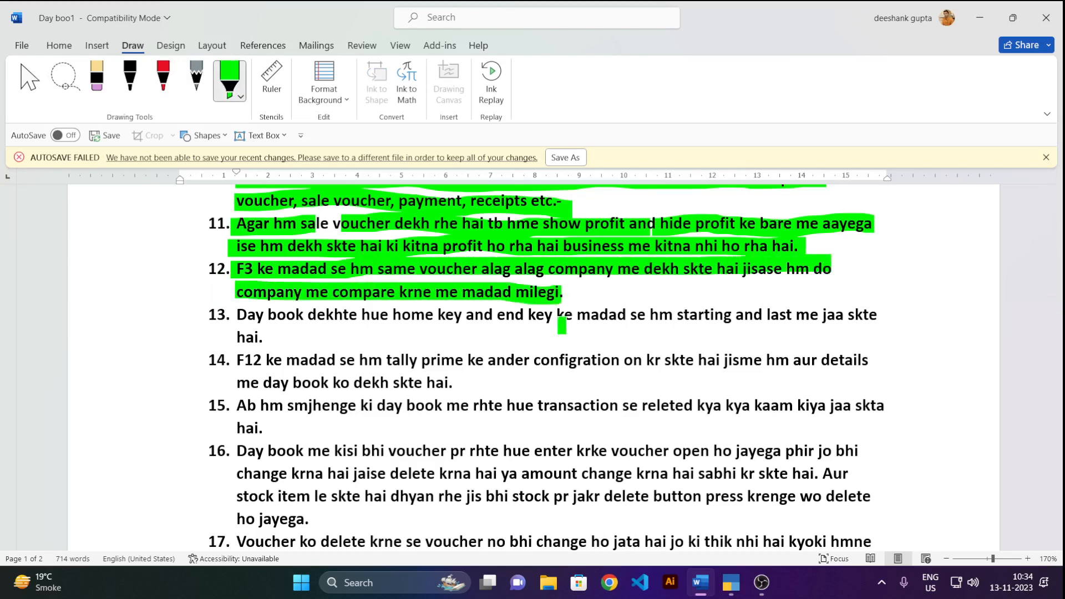
# - Switch to TallyPrime, reopen the Day Book from the Gateway of Tally and list only Purchase vouchers
pyautogui.hotkey('alt', 'Tab')
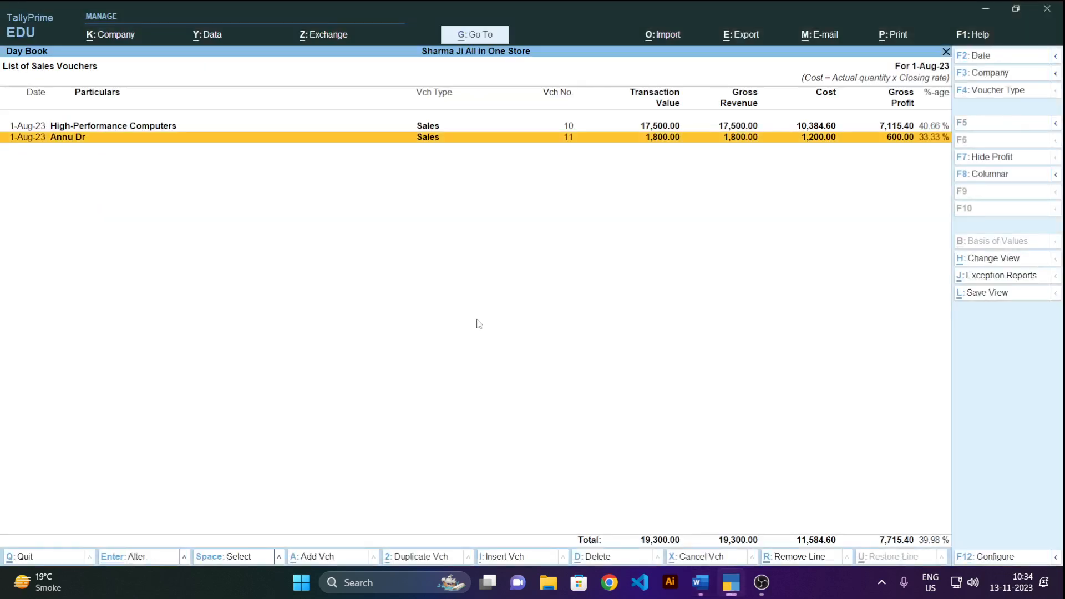
pyautogui.press('Escape')
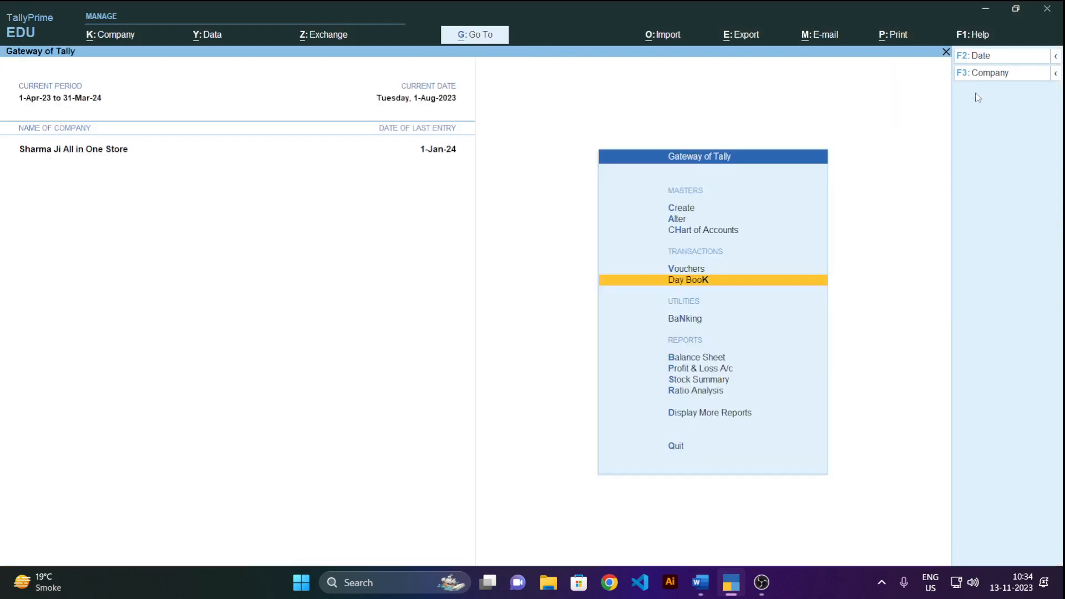
pyautogui.click(708, 288)
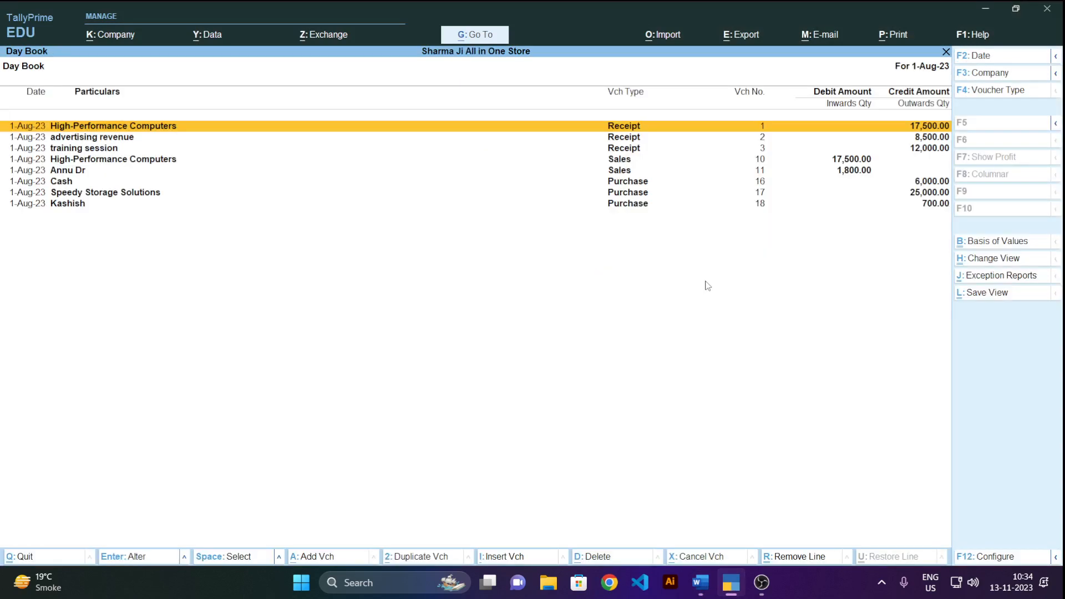
pyautogui.click(996, 91)
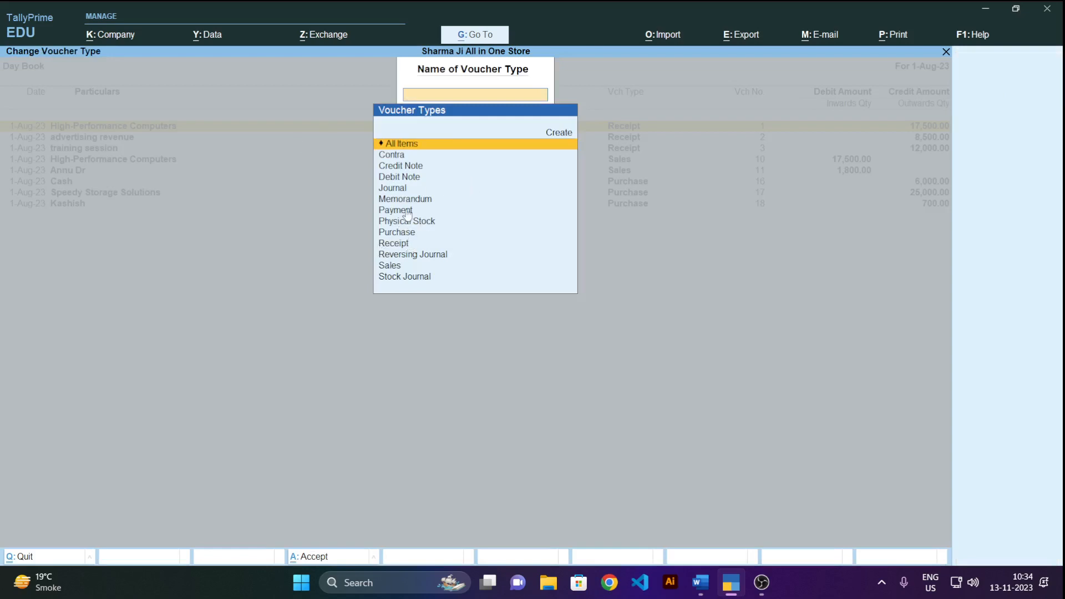
pyautogui.click(398, 236)
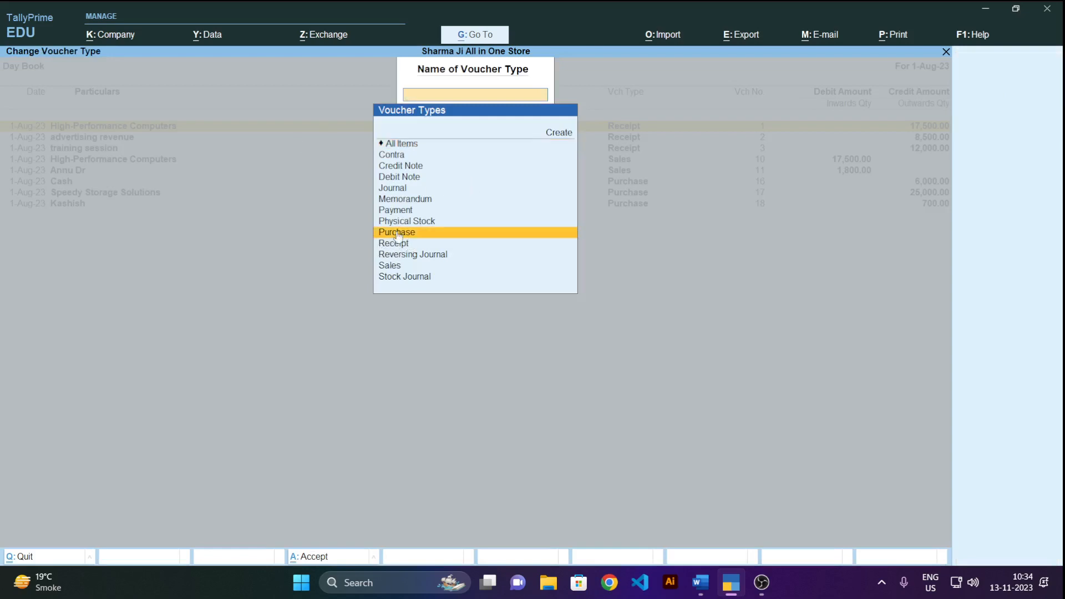
pyautogui.click(398, 236)
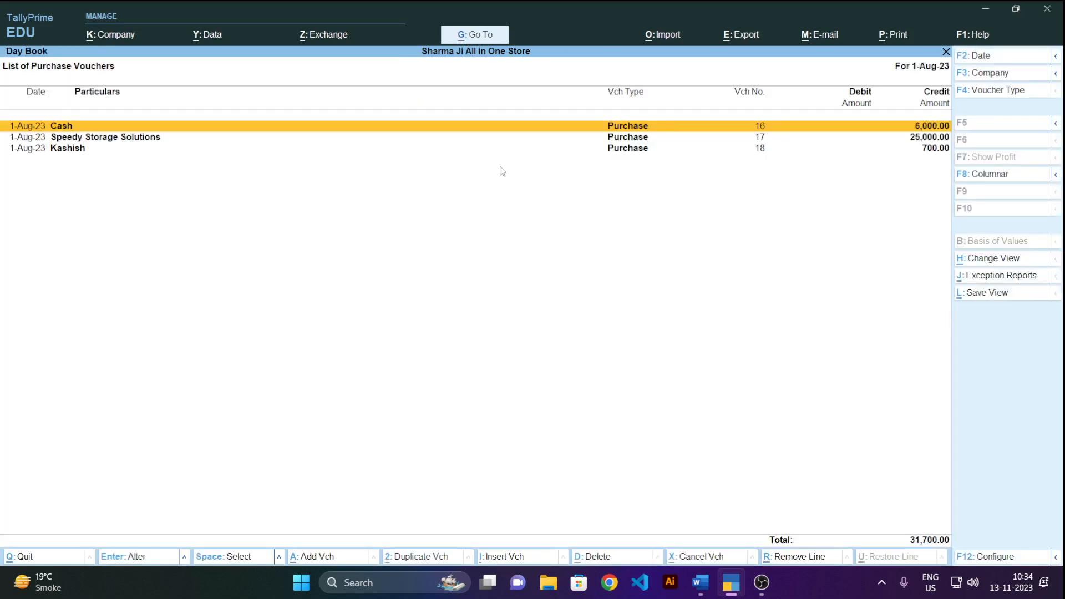
# - Clear both the From and To dates of the report period to list purchase vouchers for all dates
pyautogui.press('alt')
pyautogui.hotkey('alt', 'F2')
pyautogui.press('BackSpace')
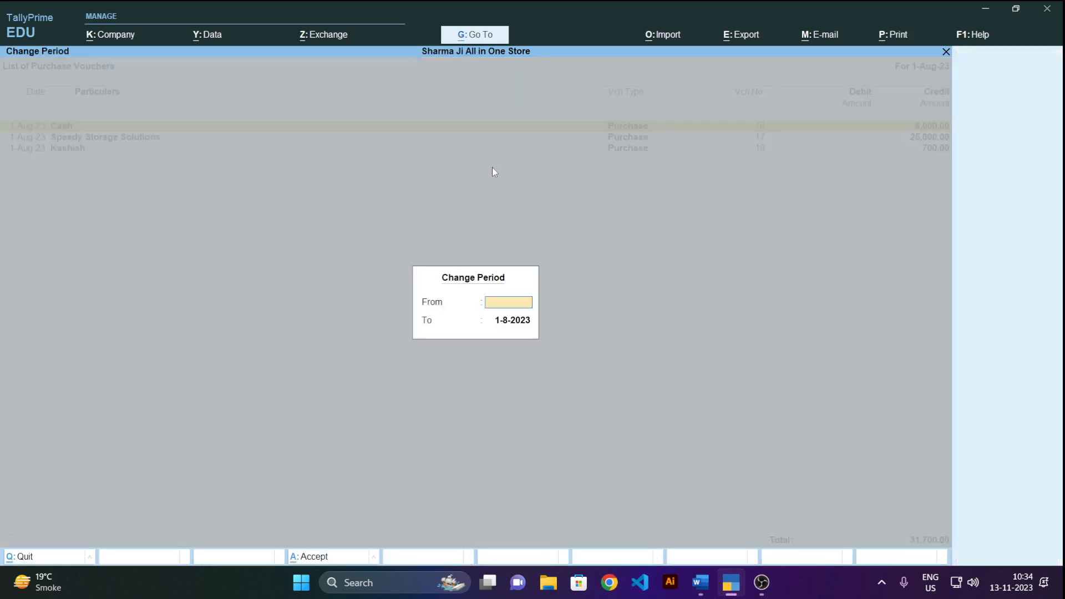
pyautogui.press('Return')
pyautogui.press('BackSpace')
pyautogui.press('Return')
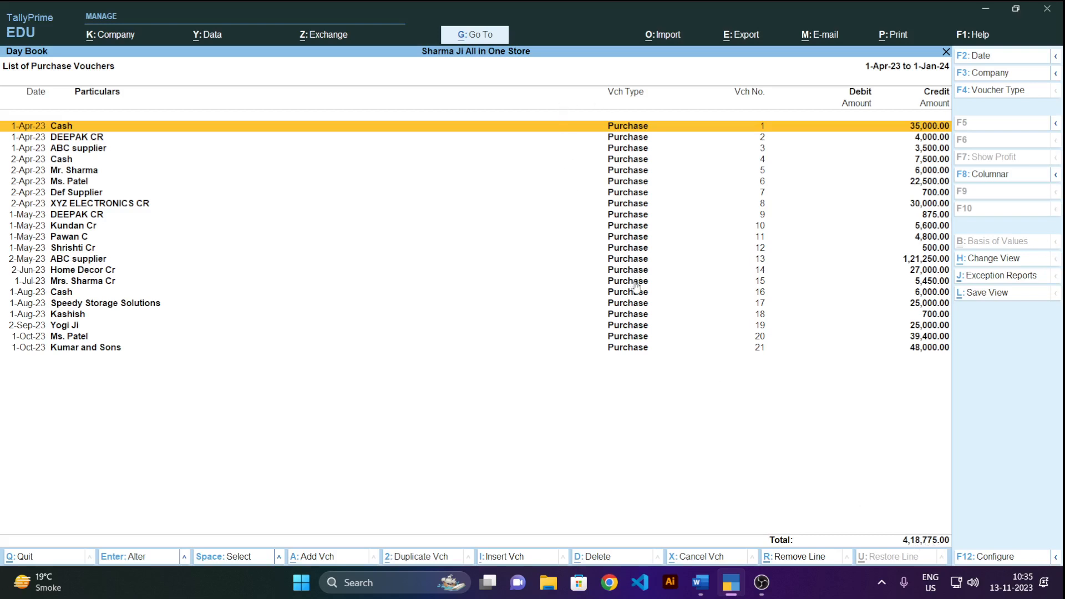
# - Load the company Gupta Ji All in One from within the Day Book to view its purchase vouchers
pyautogui.click(995, 79)
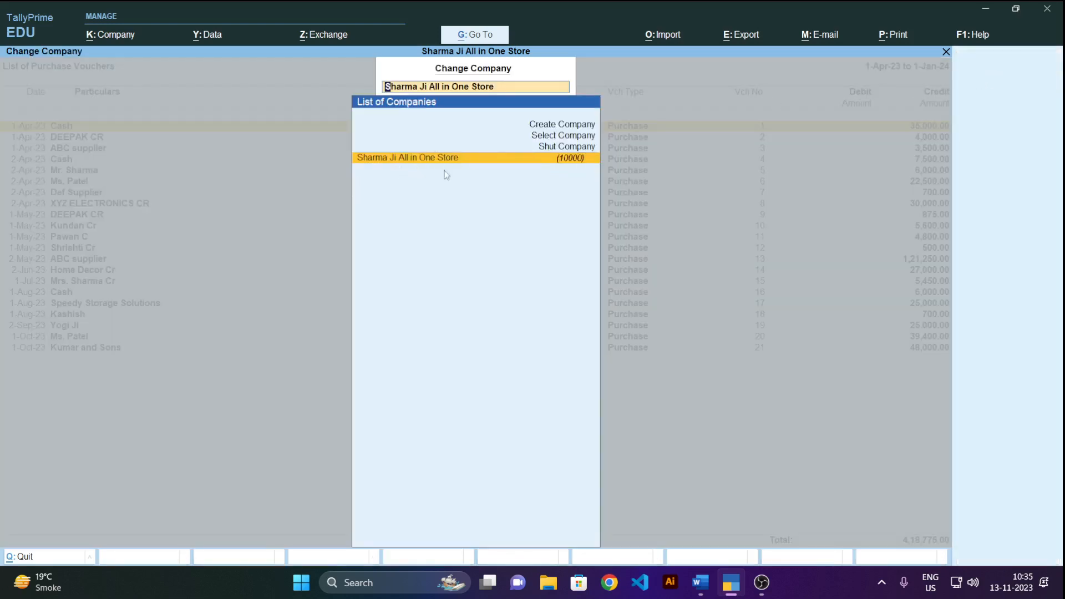
pyautogui.click(565, 134)
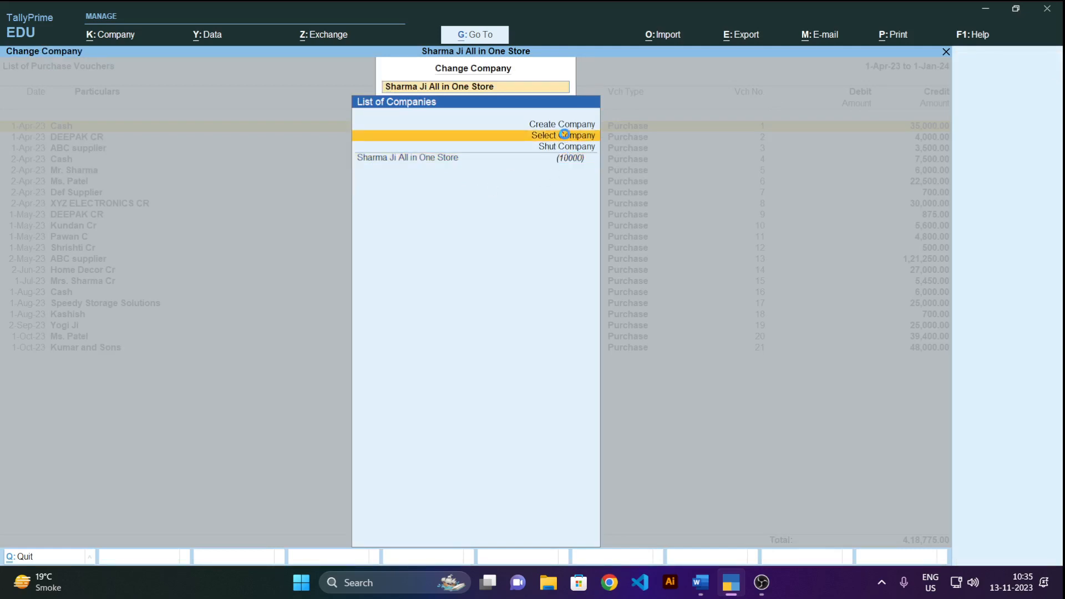
pyautogui.click(564, 135)
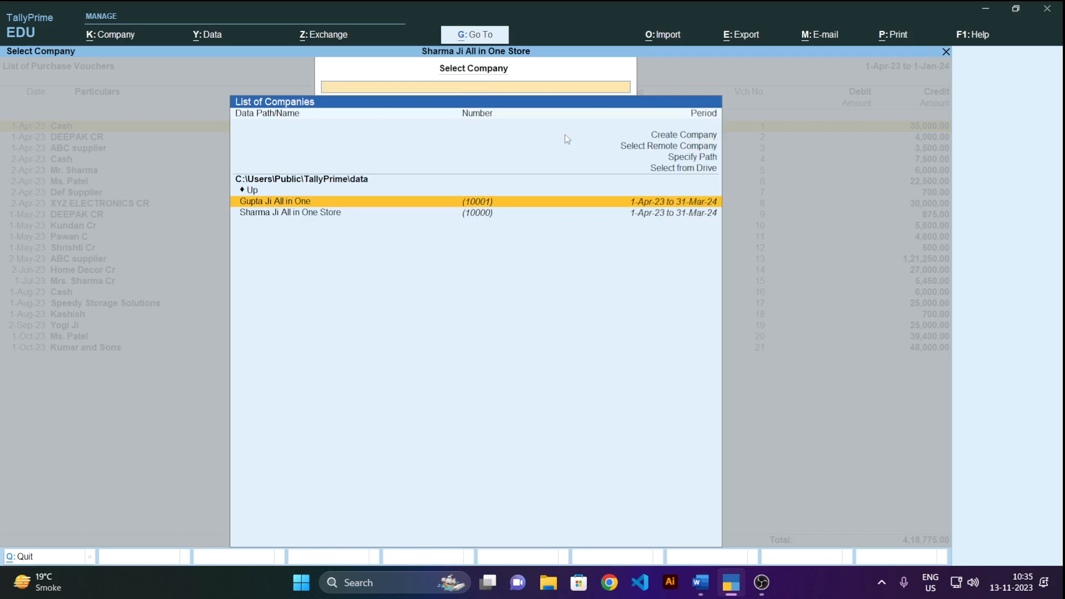
pyautogui.click(287, 203)
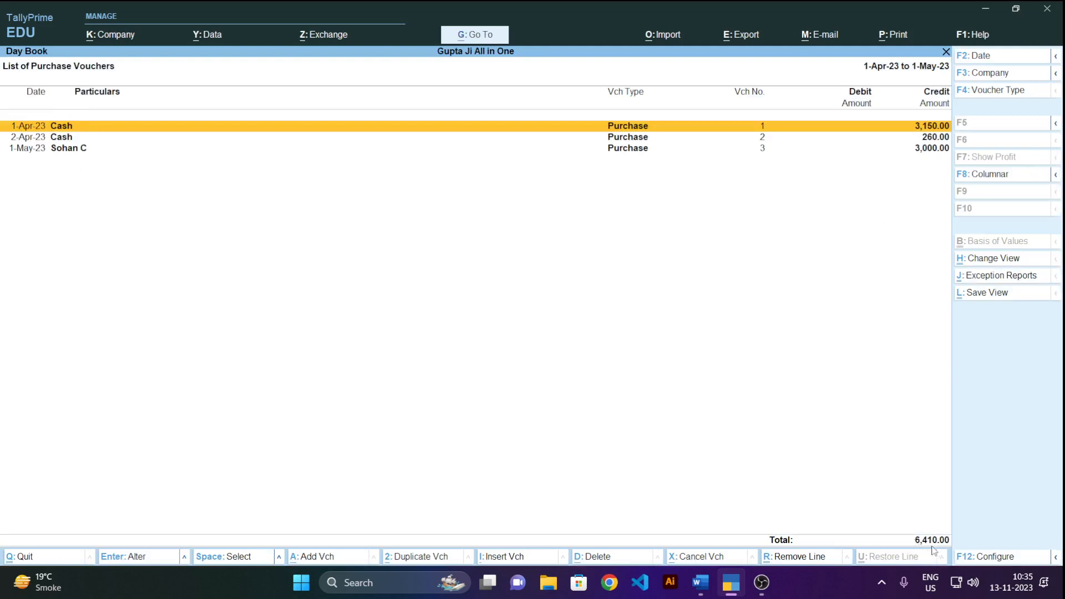
# - Change the company back to Sharma Ji All in One Store to compare its purchase vouchers
pyautogui.click(985, 73)
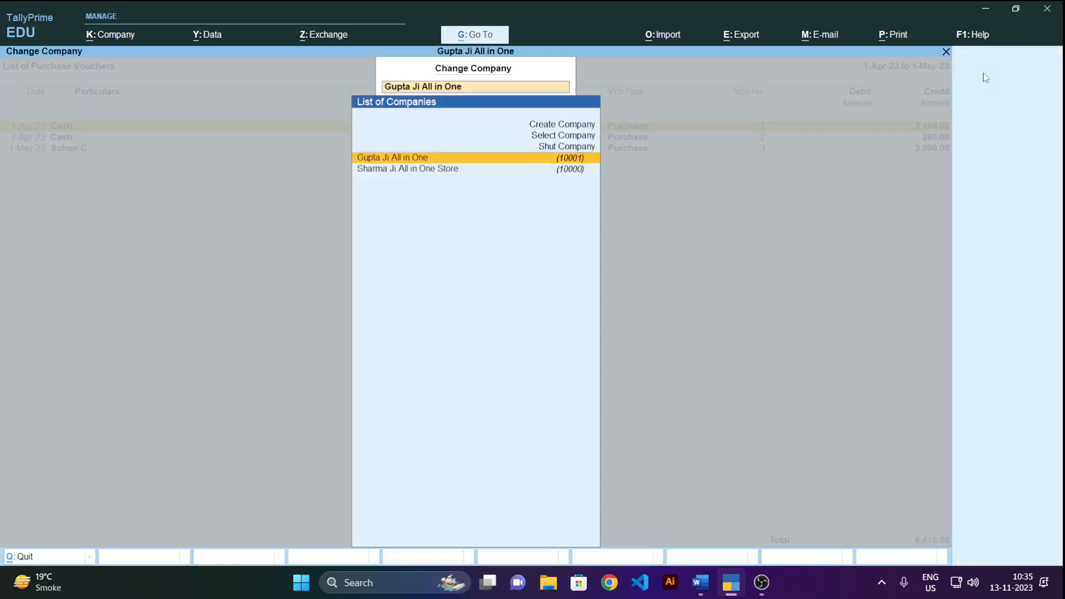
pyautogui.click(382, 170)
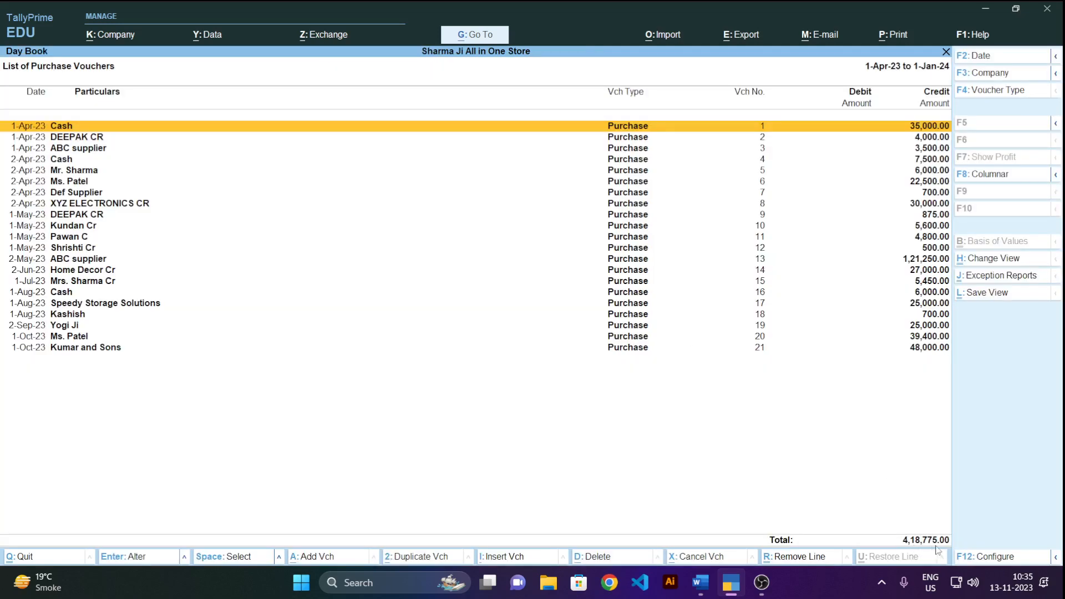
pyautogui.click(987, 78)
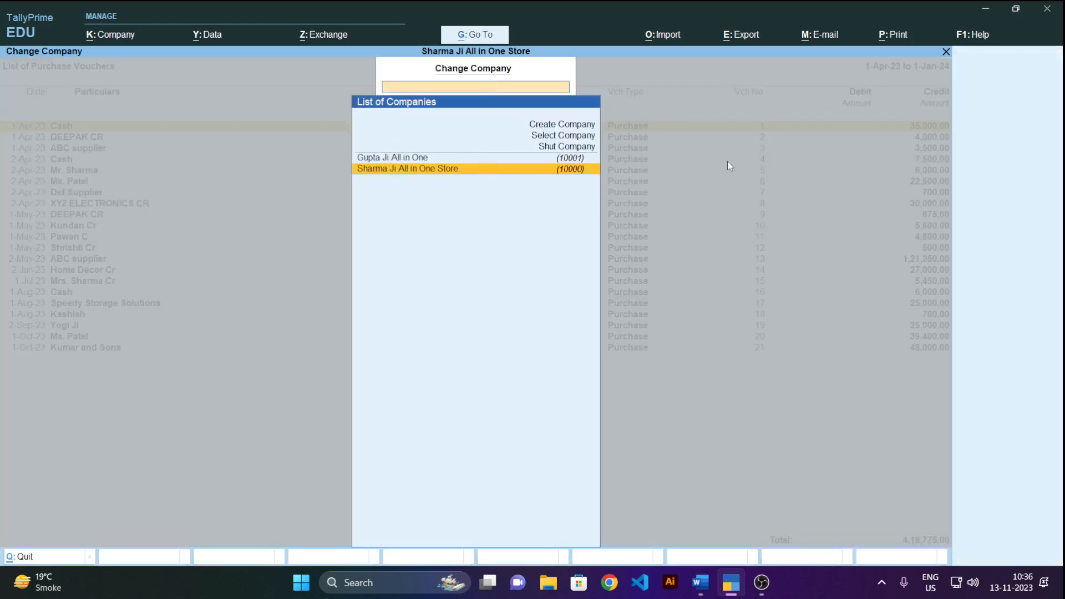
pyautogui.press('Return')
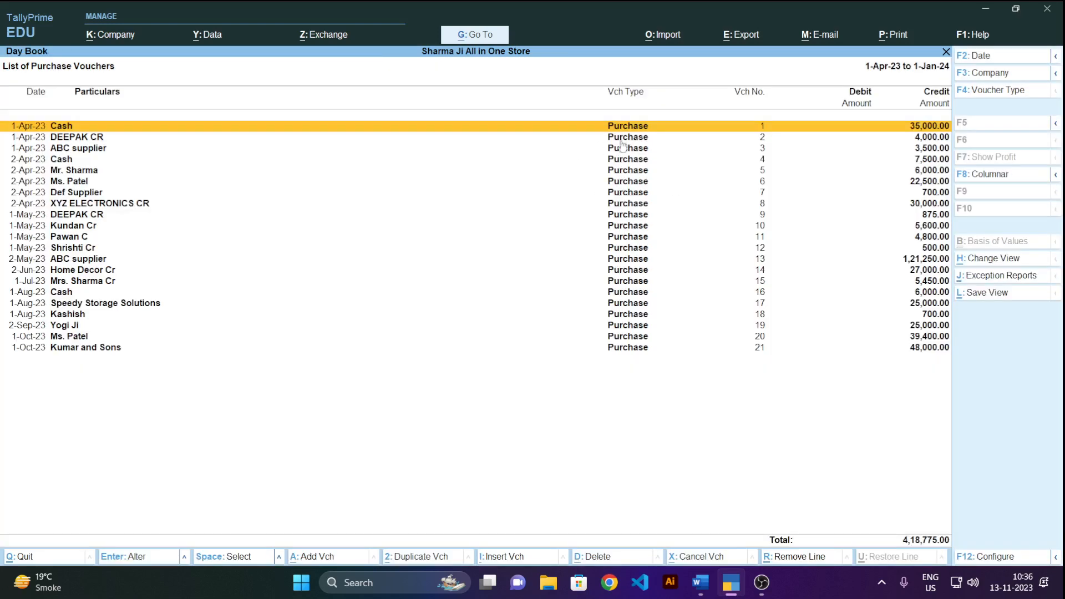
# - List the Sales vouchers of Sharma Ji All in One Store and change the company to Gupta Ji All in One for comparison
pyautogui.click(991, 90)
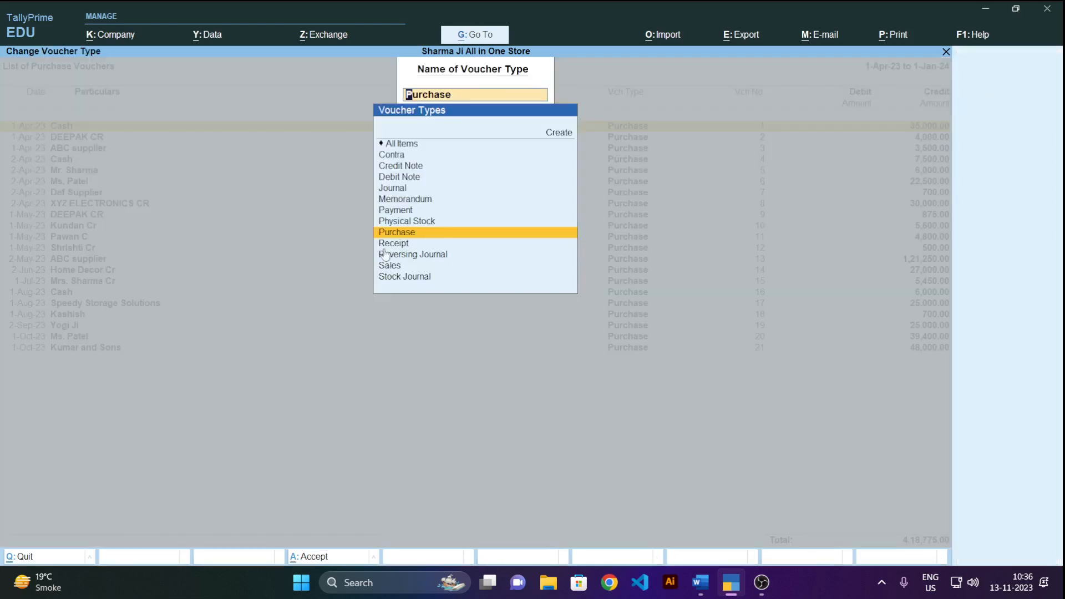
pyautogui.click(389, 266)
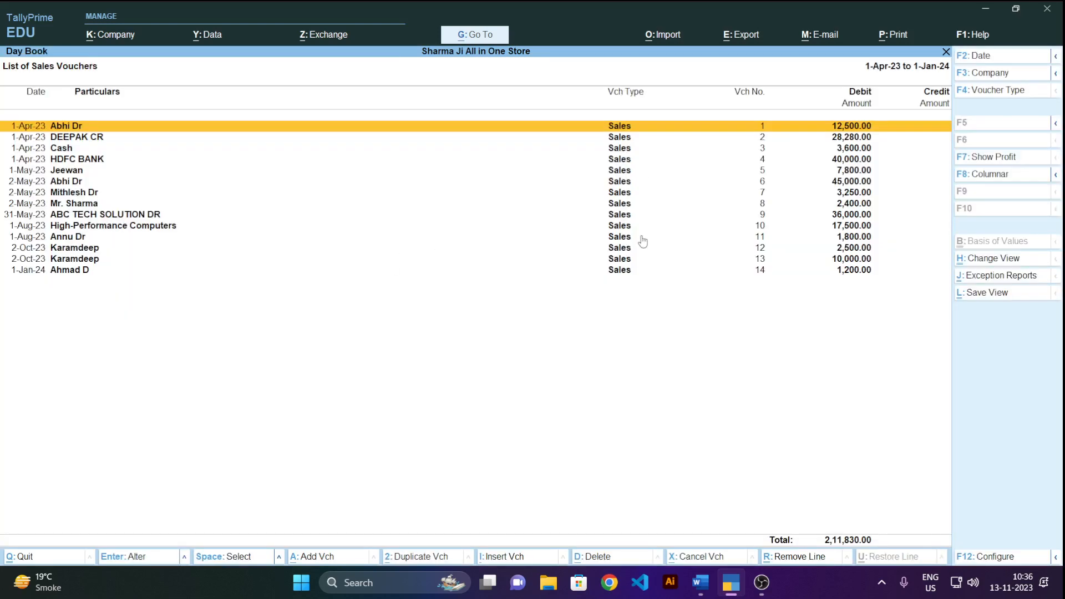
pyautogui.click(993, 95)
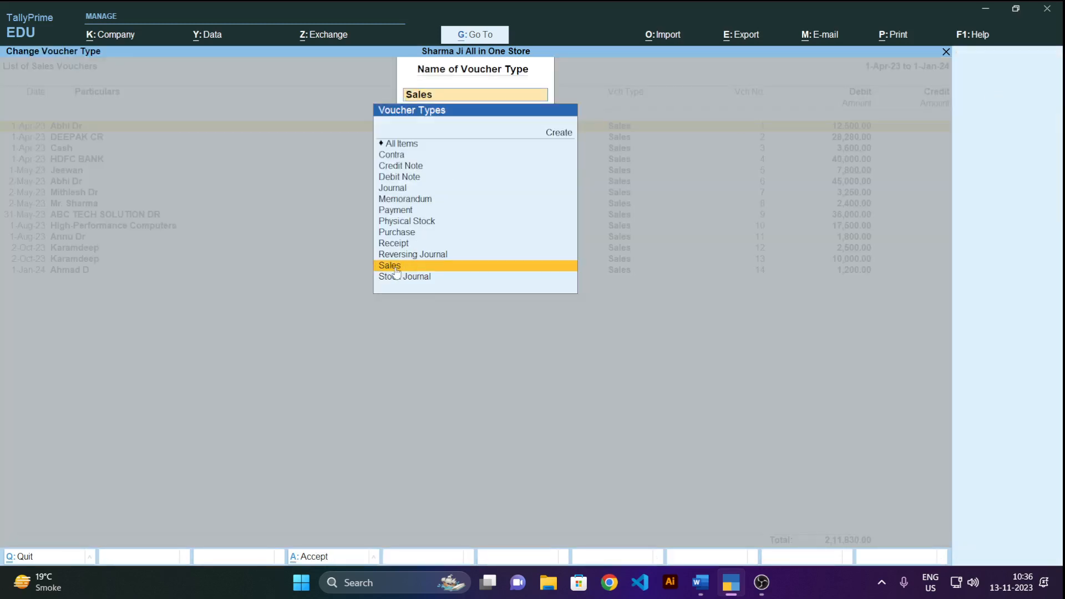
pyautogui.click(390, 266)
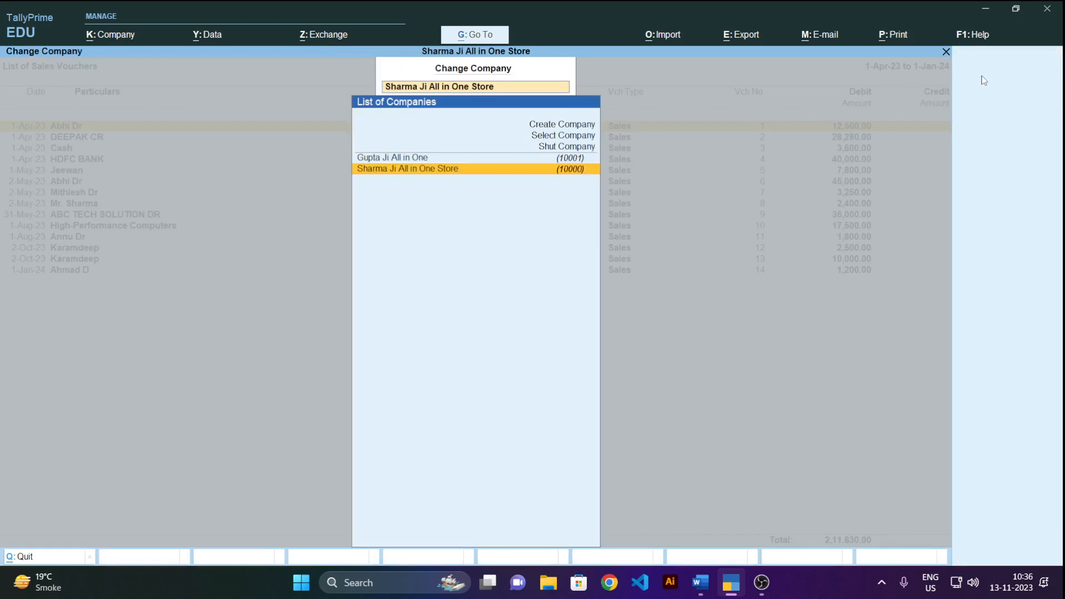
pyautogui.click(983, 77)
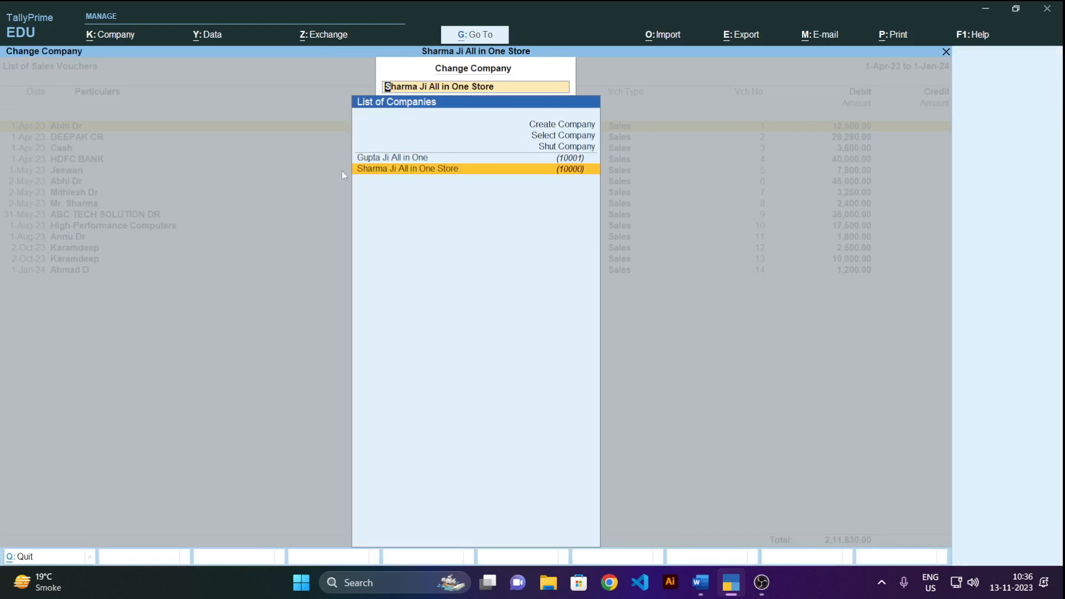
pyautogui.click(404, 160)
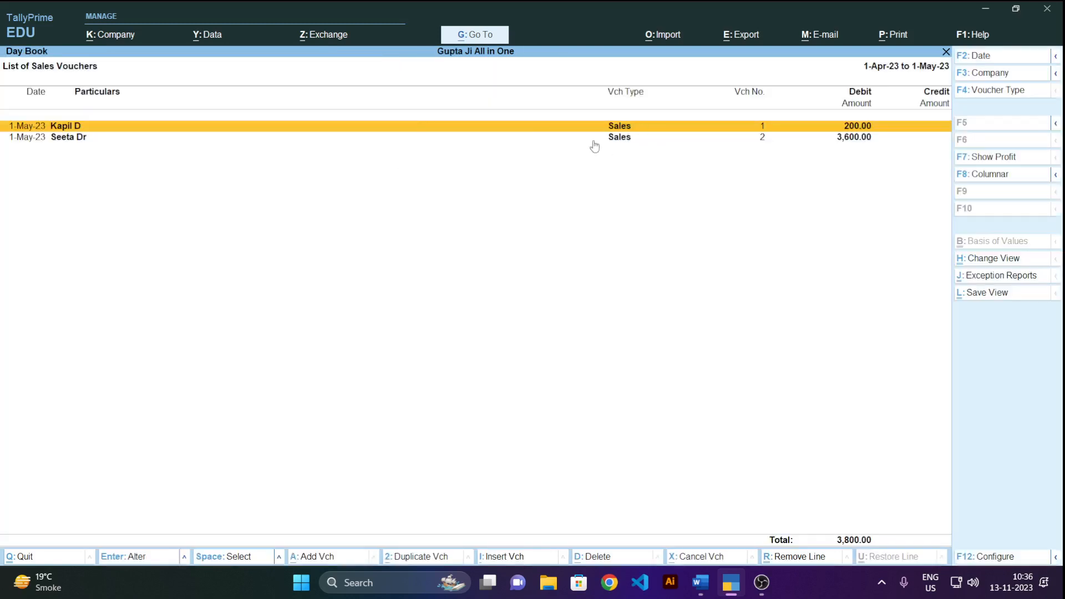
# - List the Purchase vouchers of Gupta Ji All in One, followed by its Debit Note vouchers
pyautogui.click(1015, 97)
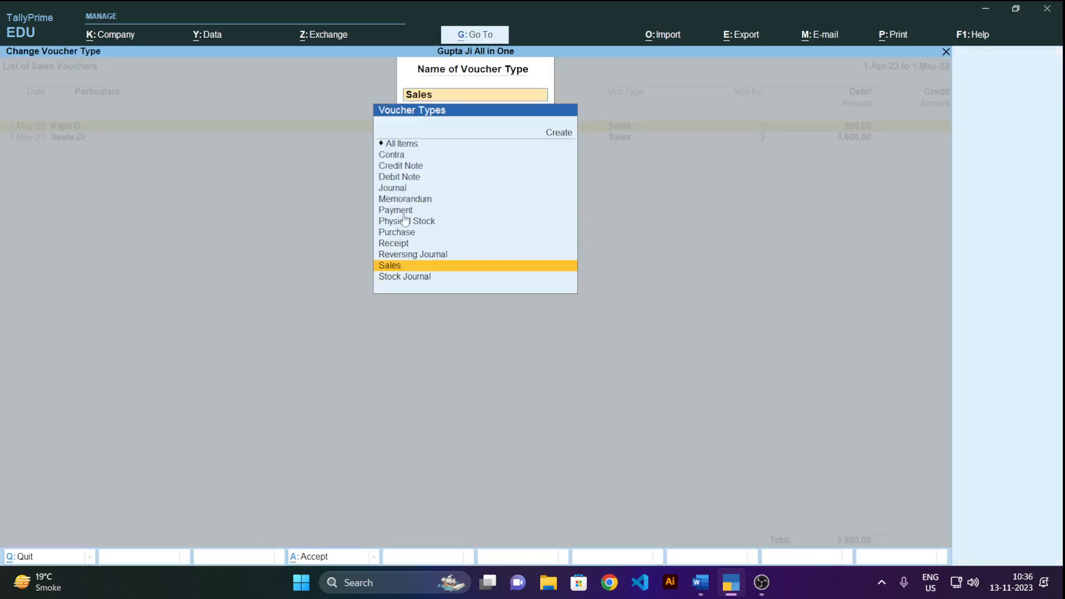
pyautogui.click(404, 234)
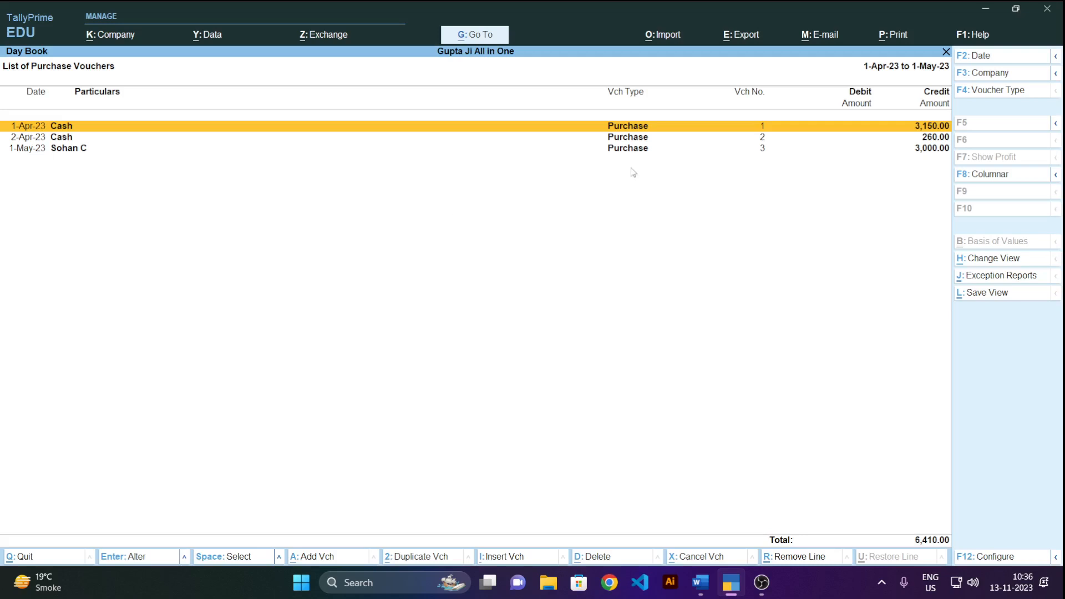
pyautogui.click(986, 78)
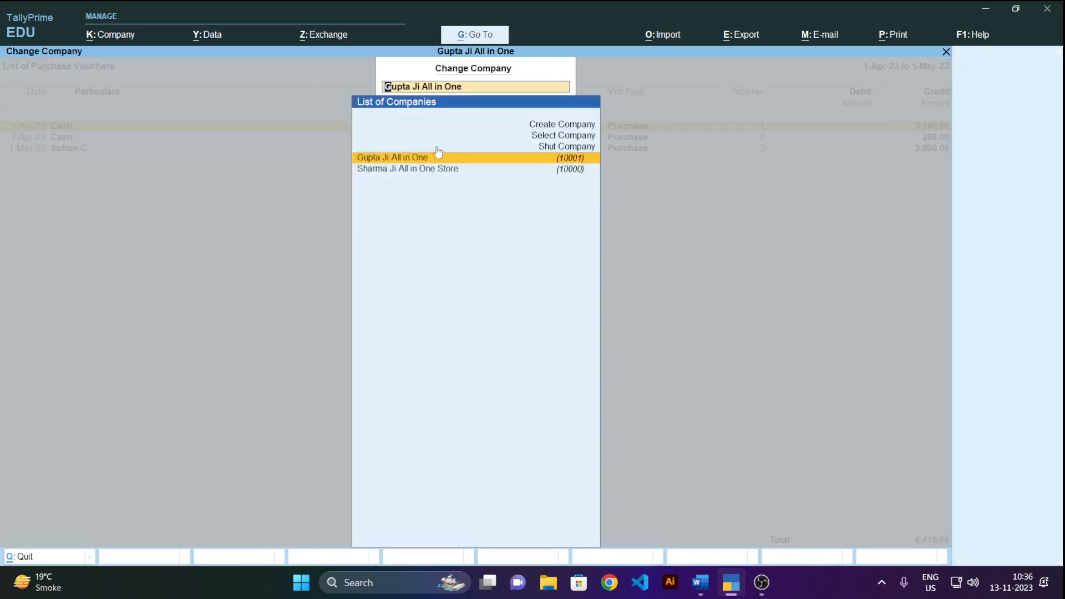
pyautogui.press('Escape')
pyautogui.press('Escape')
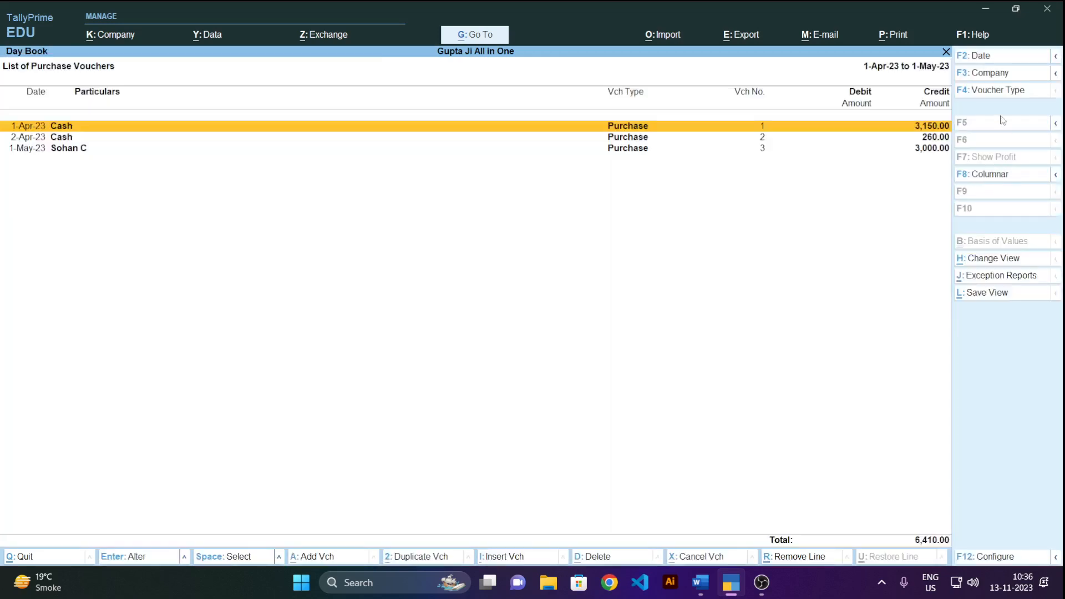
pyautogui.click(990, 93)
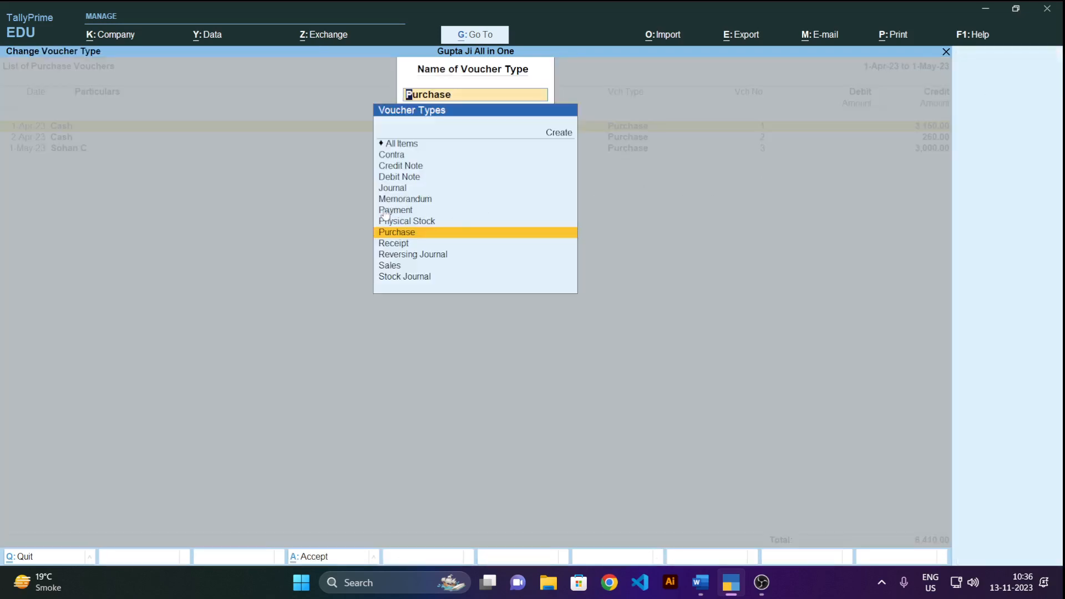
pyautogui.click(395, 179)
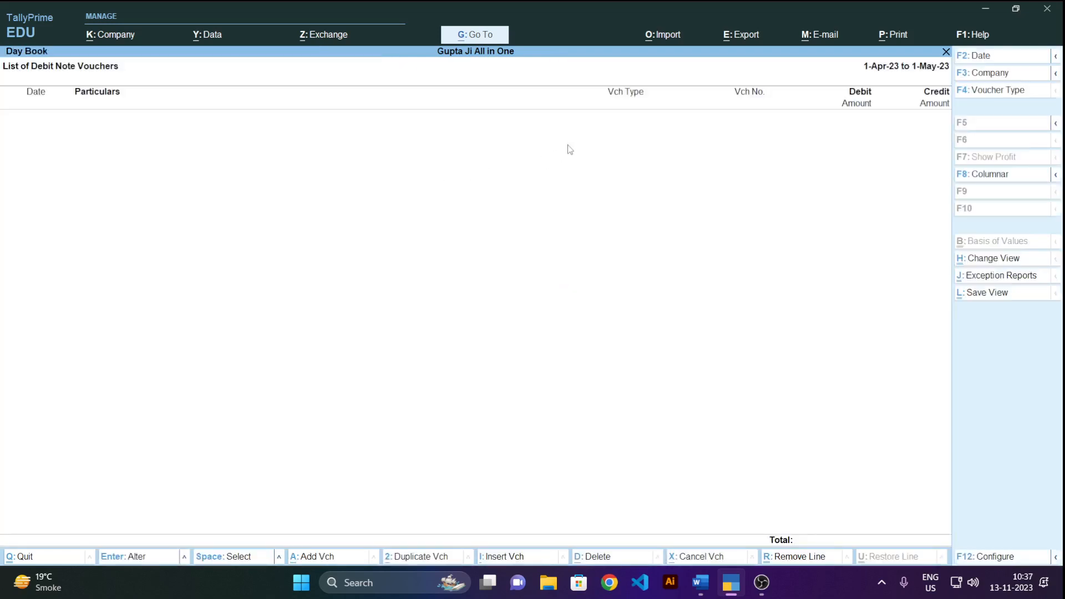
pyautogui.hotkey('alt', 'F2')
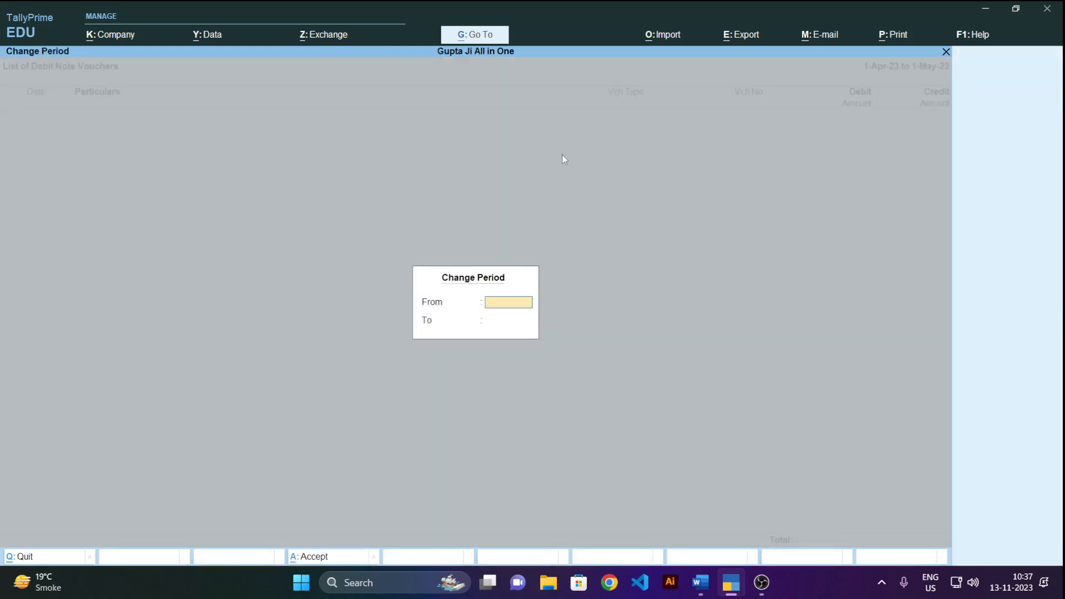
pyautogui.press('Escape')
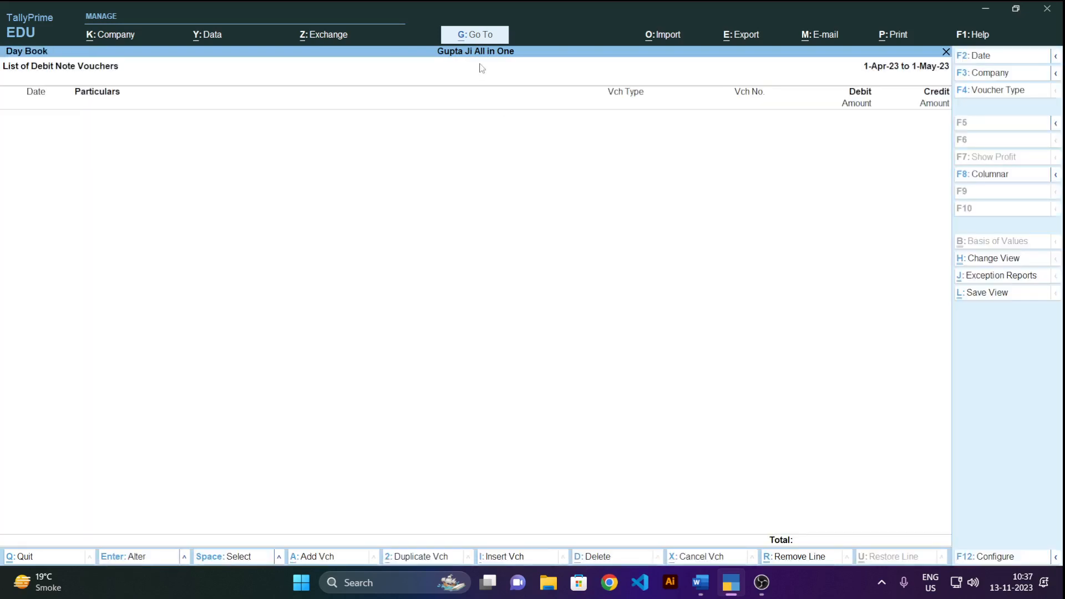
pyautogui.click(991, 90)
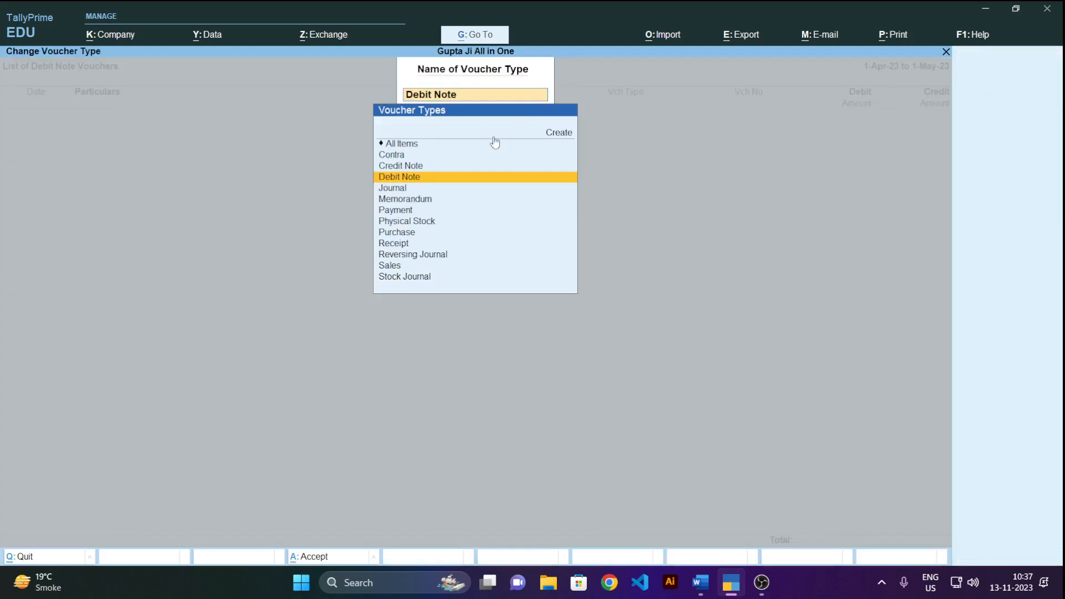
pyautogui.press('Escape')
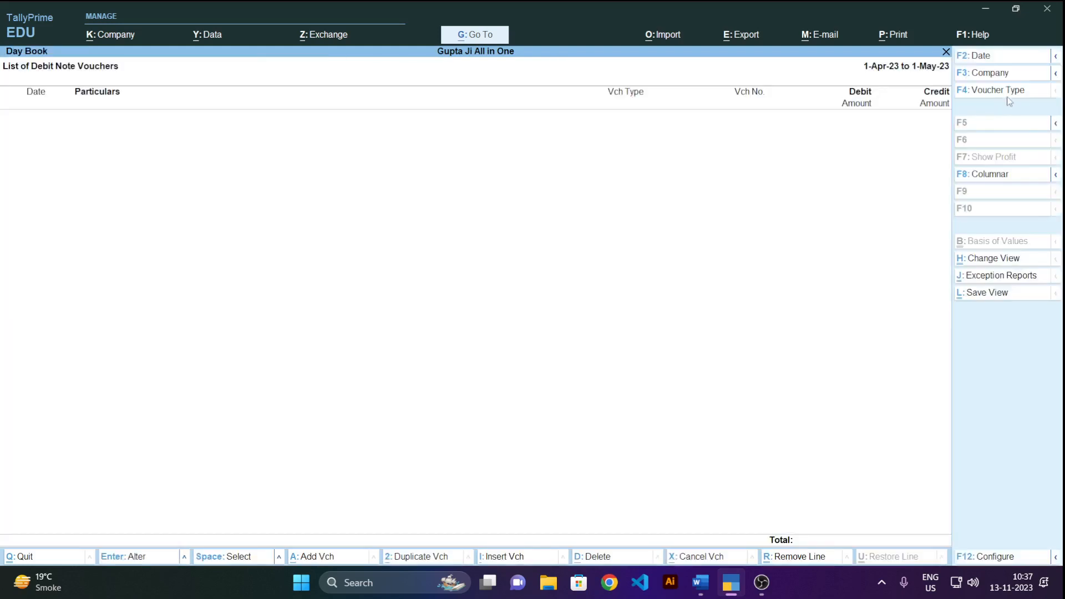
# - Change the company to Sharma Ji All in One Store to compare its Debit Note vouchers
pyautogui.click(982, 72)
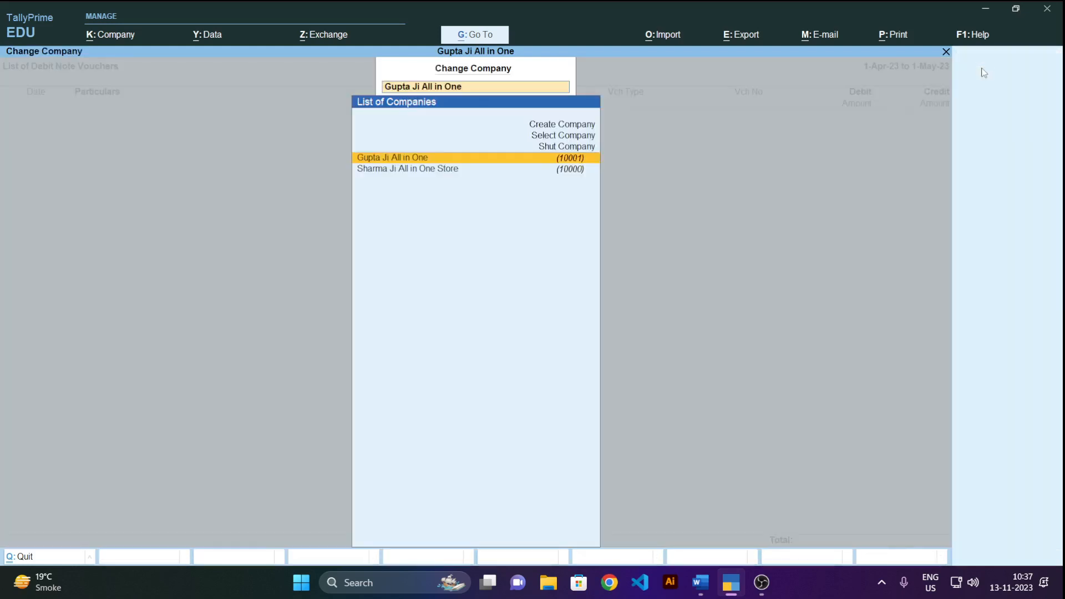
pyautogui.click(386, 168)
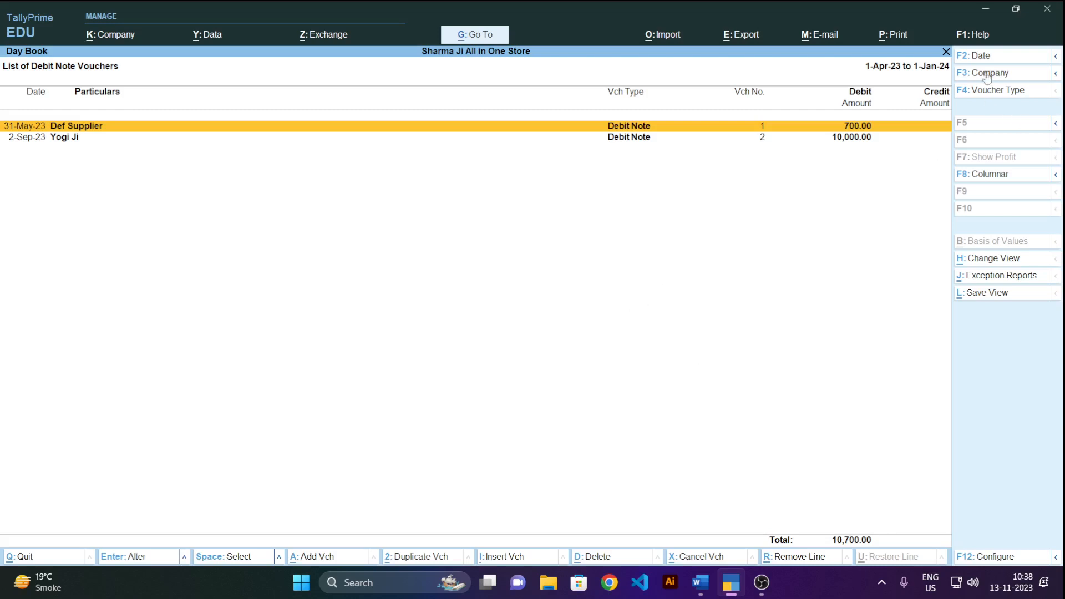
# - Switch to the Day Book notes in Word, put the highlighter away and review the numbered points from the beginning
pyautogui.hotkey('alt', 'Tab')
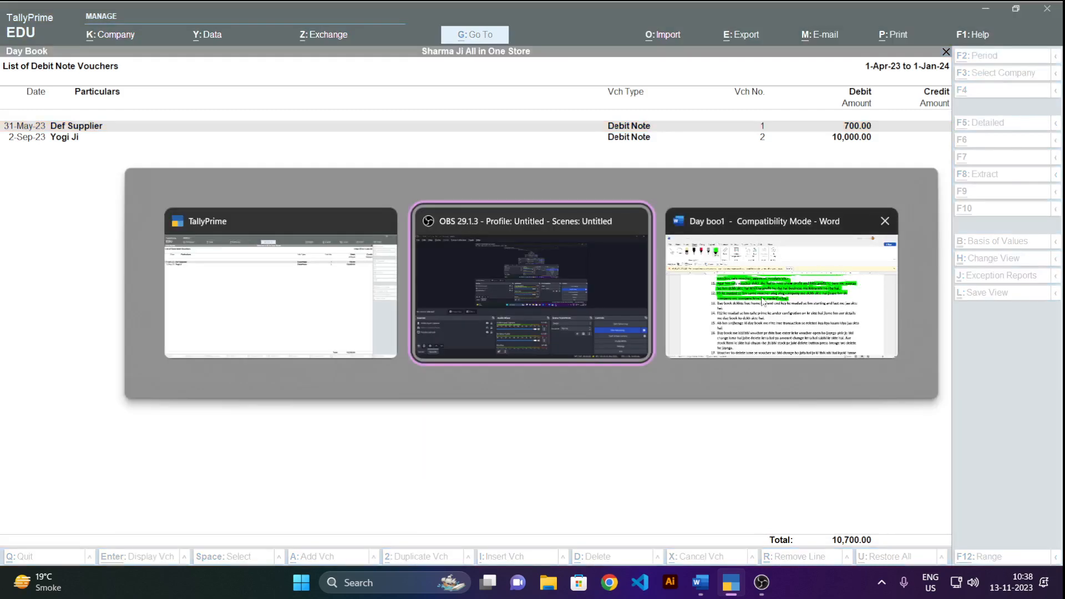
pyautogui.click(761, 296)
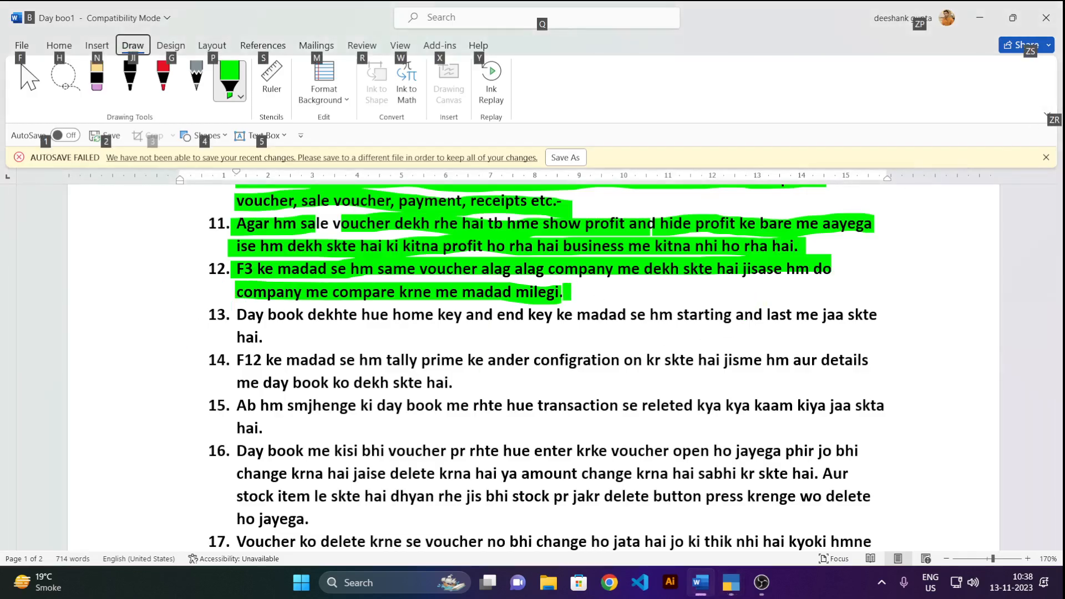
pyautogui.click(41, 84)
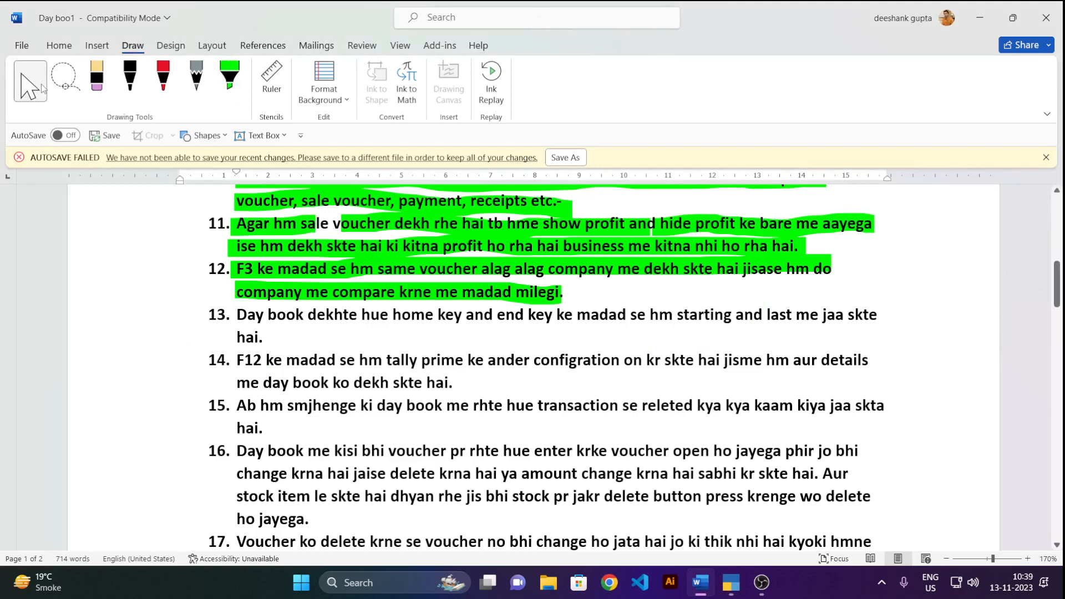
pyautogui.scroll(-15, 349, 315)
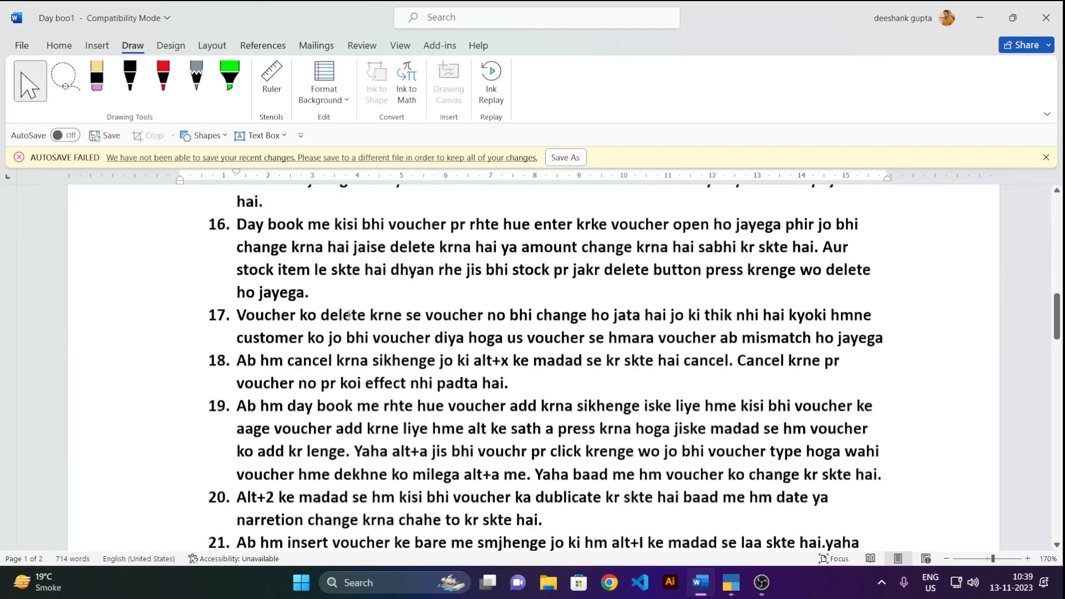
pyautogui.scroll(20, 349, 316)
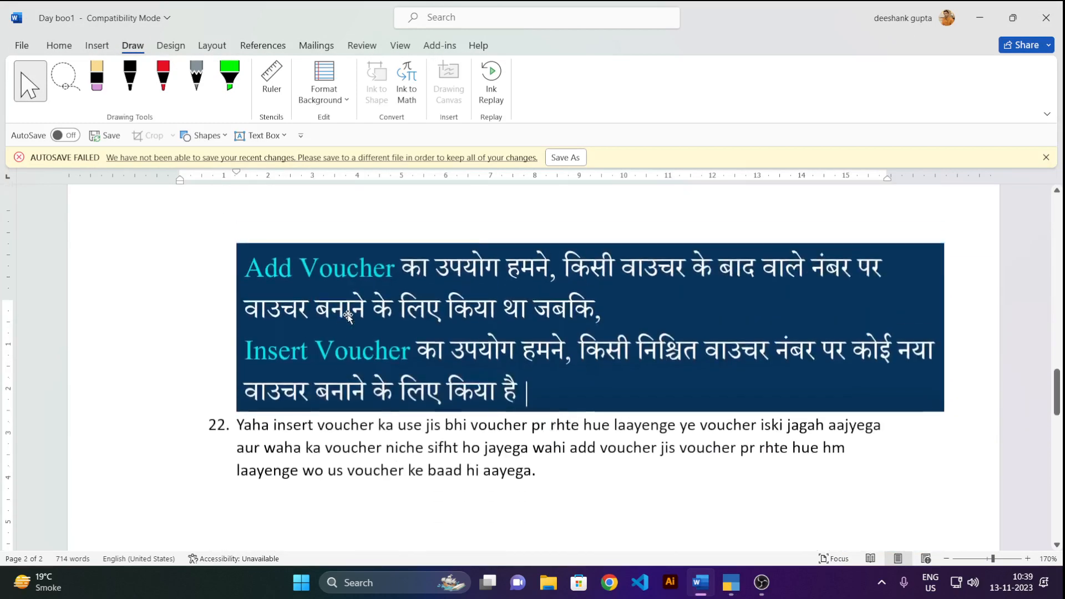
pyautogui.scroll(4, 349, 315)
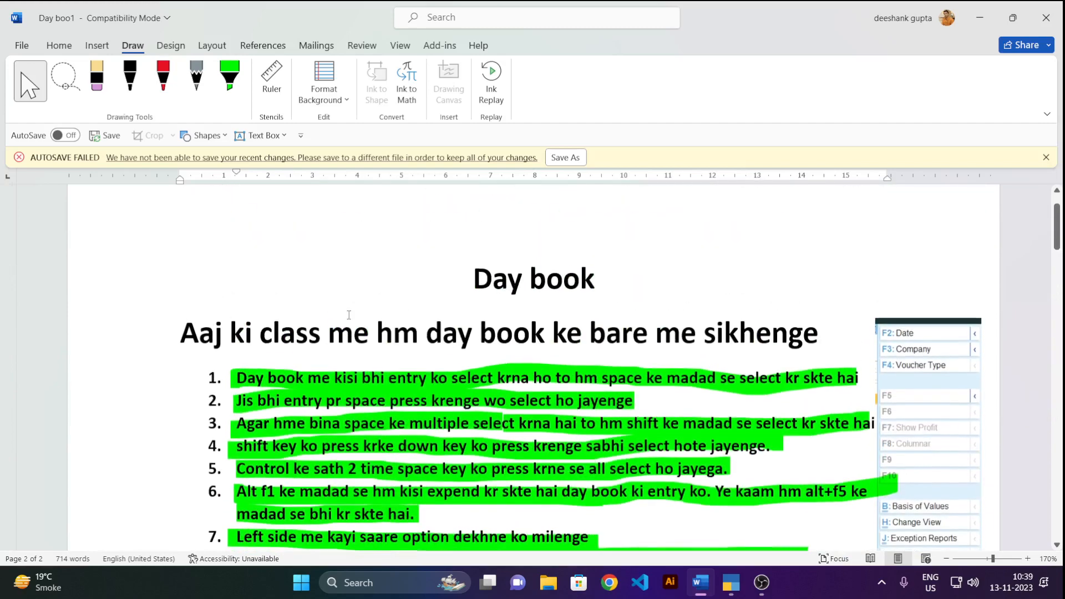
pyautogui.scroll(-1, 349, 315)
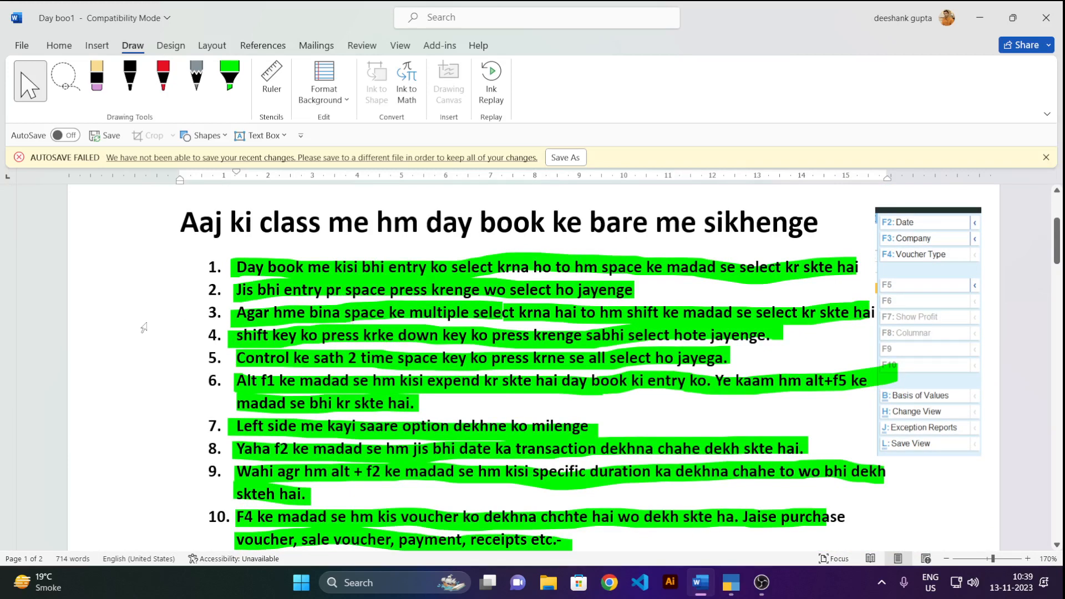
# - Switch back to TallyPrime and leave the Debit Note list for the Gateway of Tally
pyautogui.hotkey('alt', 'Tab')
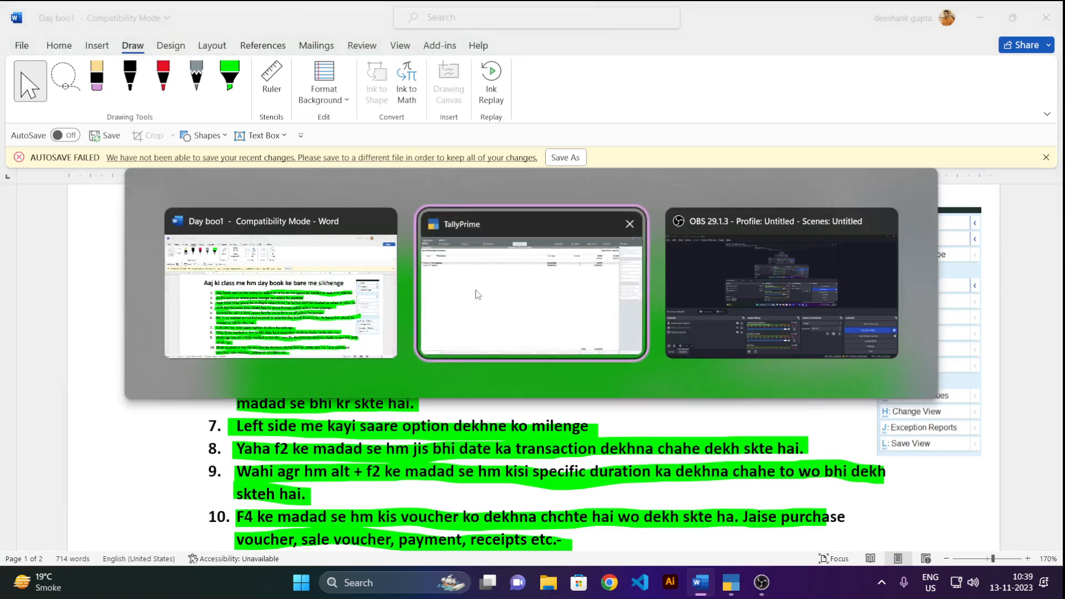
pyautogui.click(476, 294)
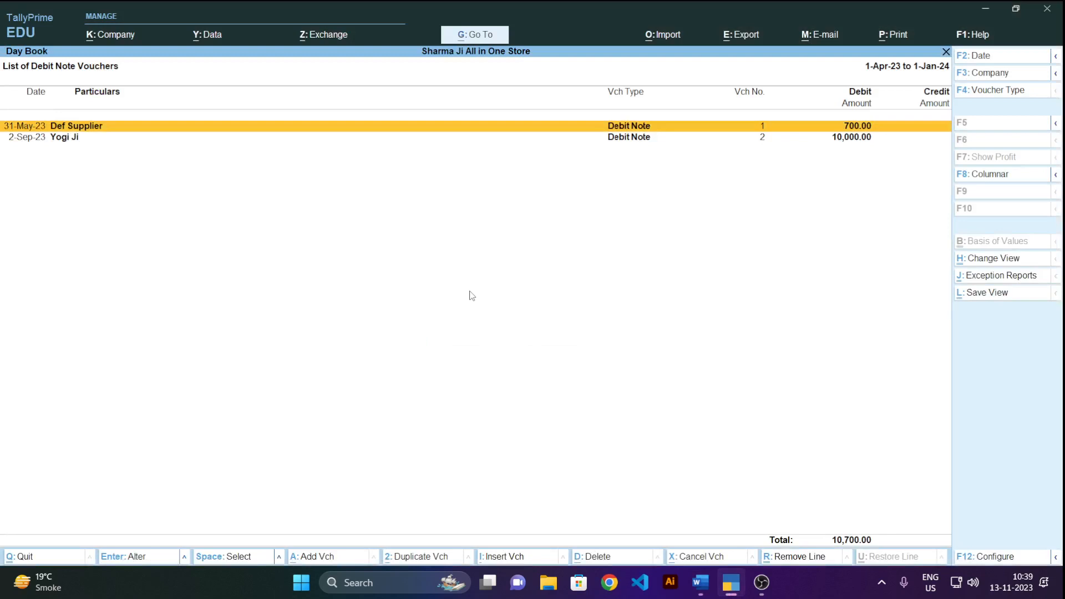
pyautogui.press('Escape')
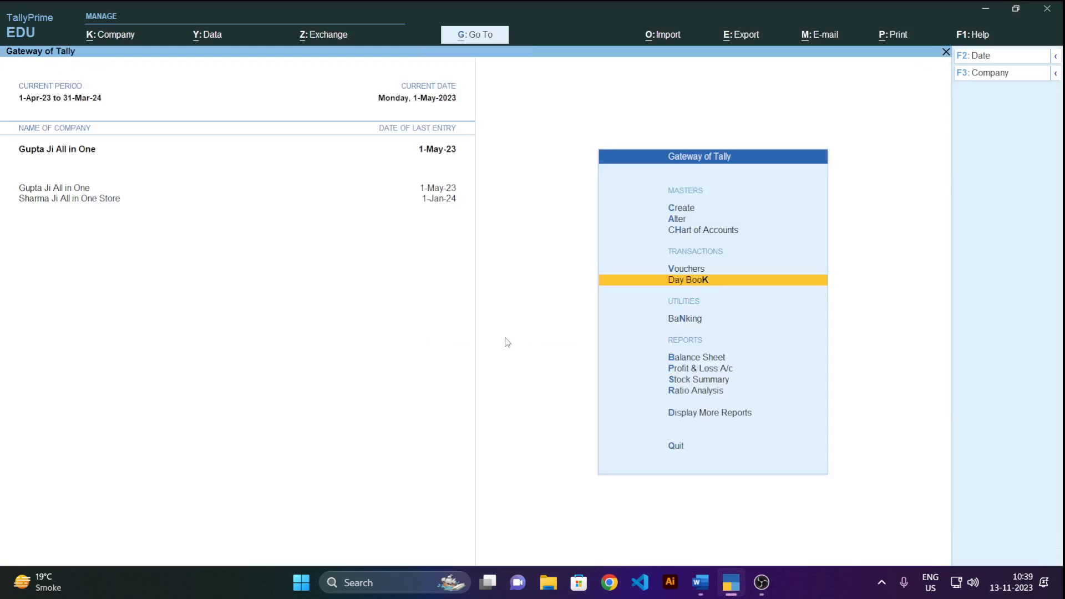